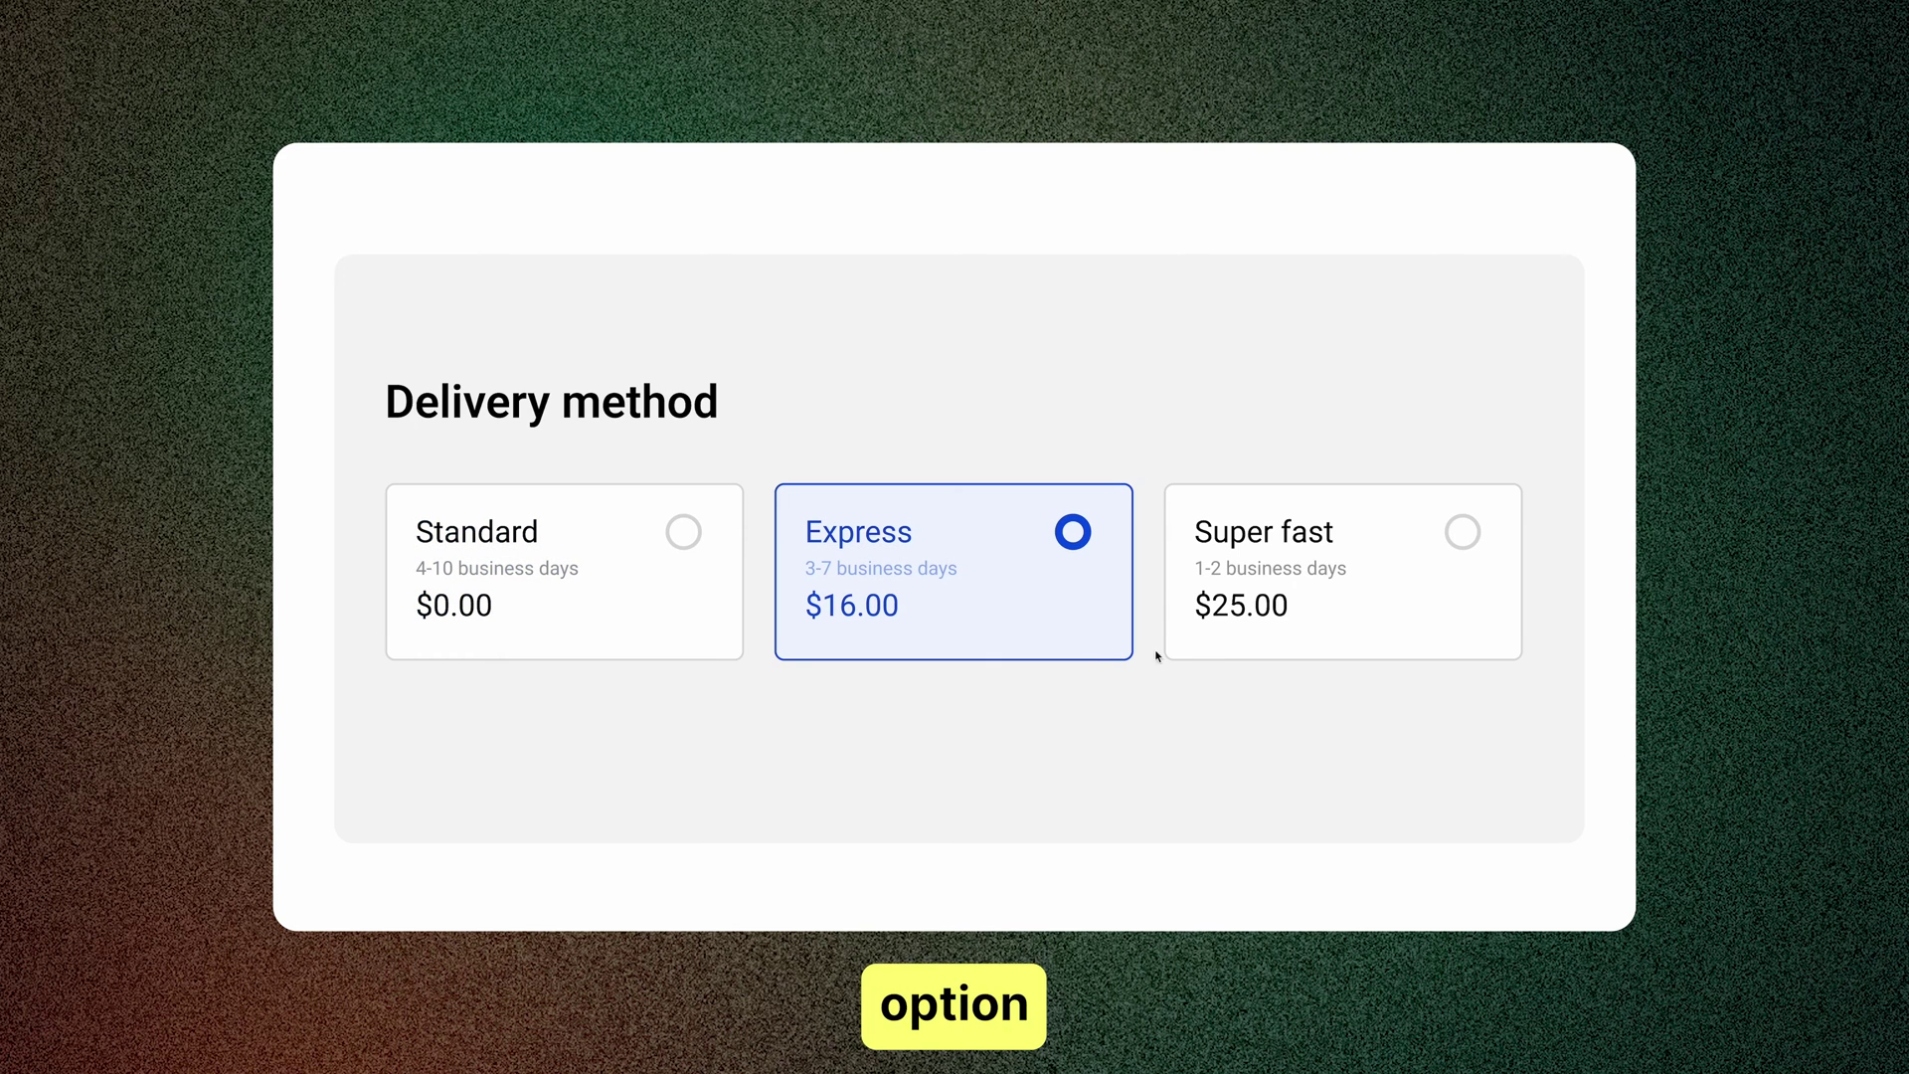
In the prototype preview, select Super fast, Express, Standard, Express, then Super fast again
click(1323, 625)
click(1016, 613)
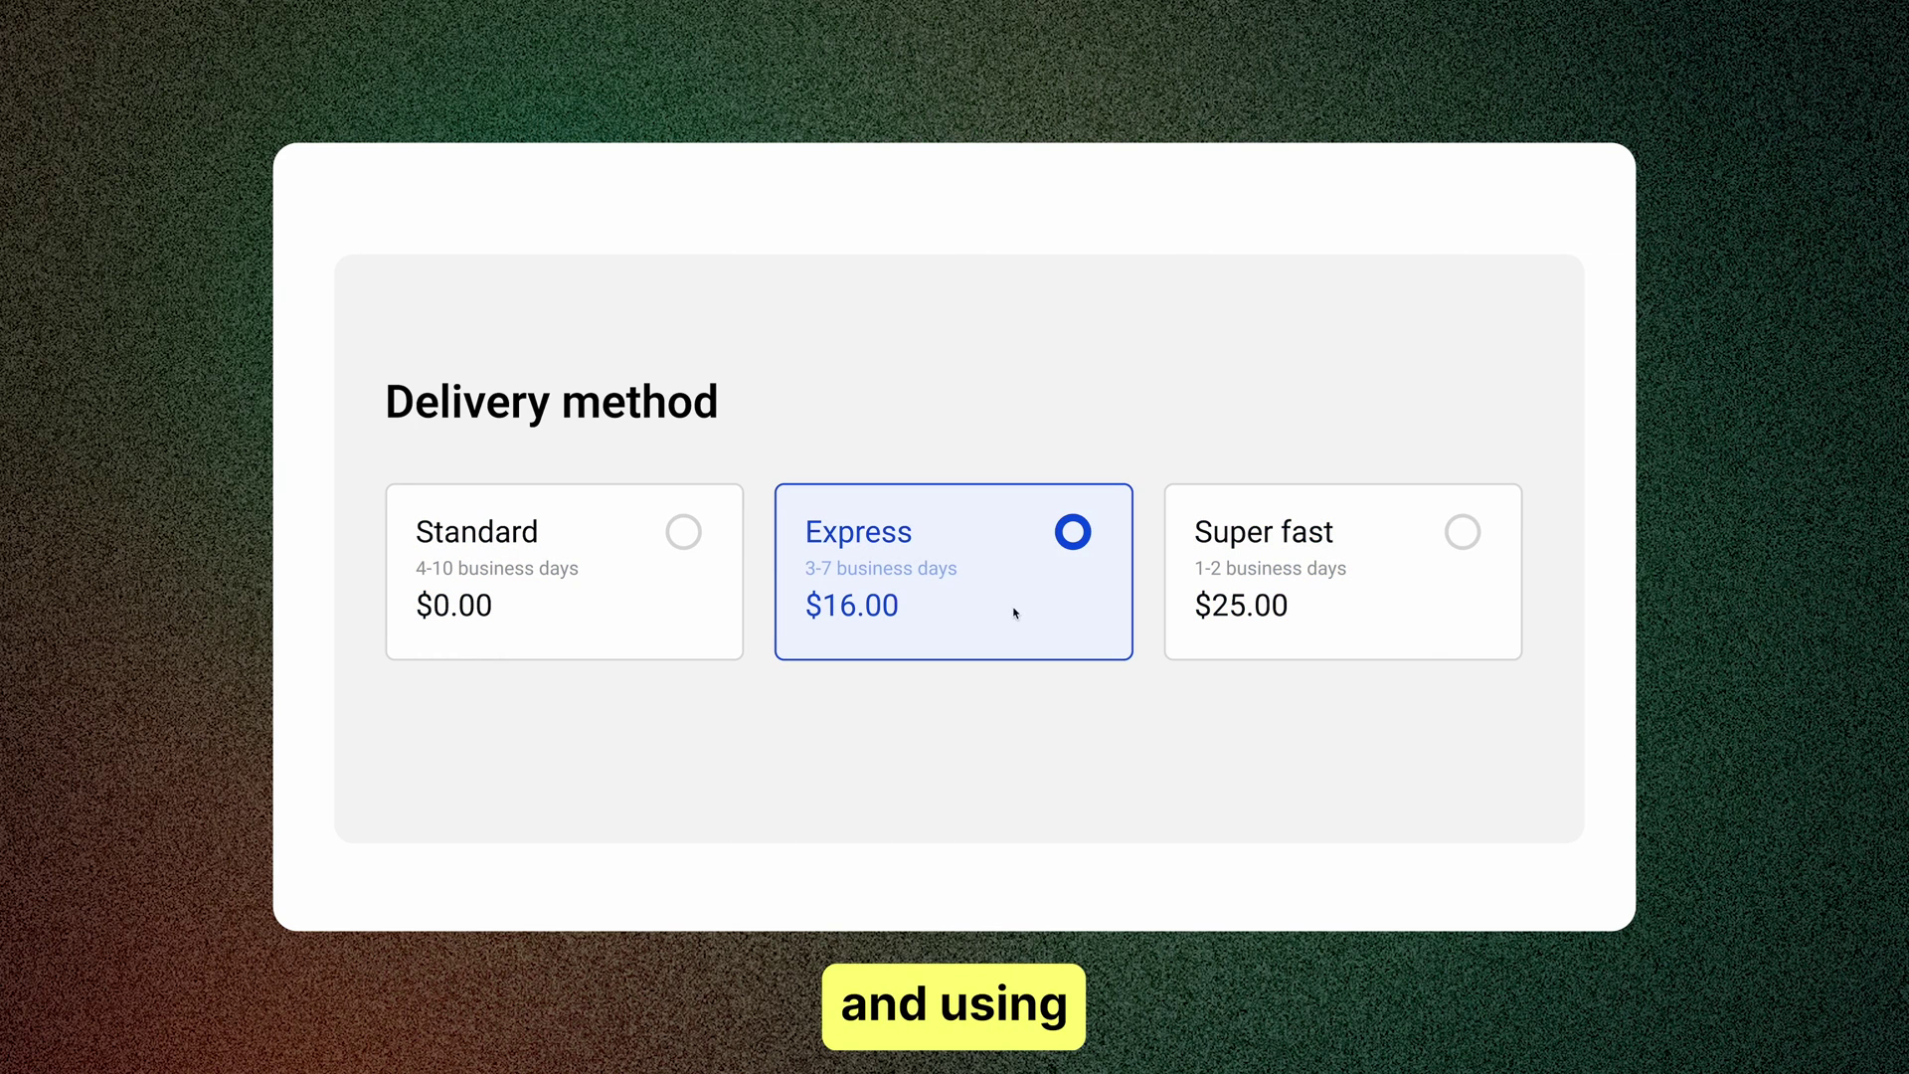
click(603, 613)
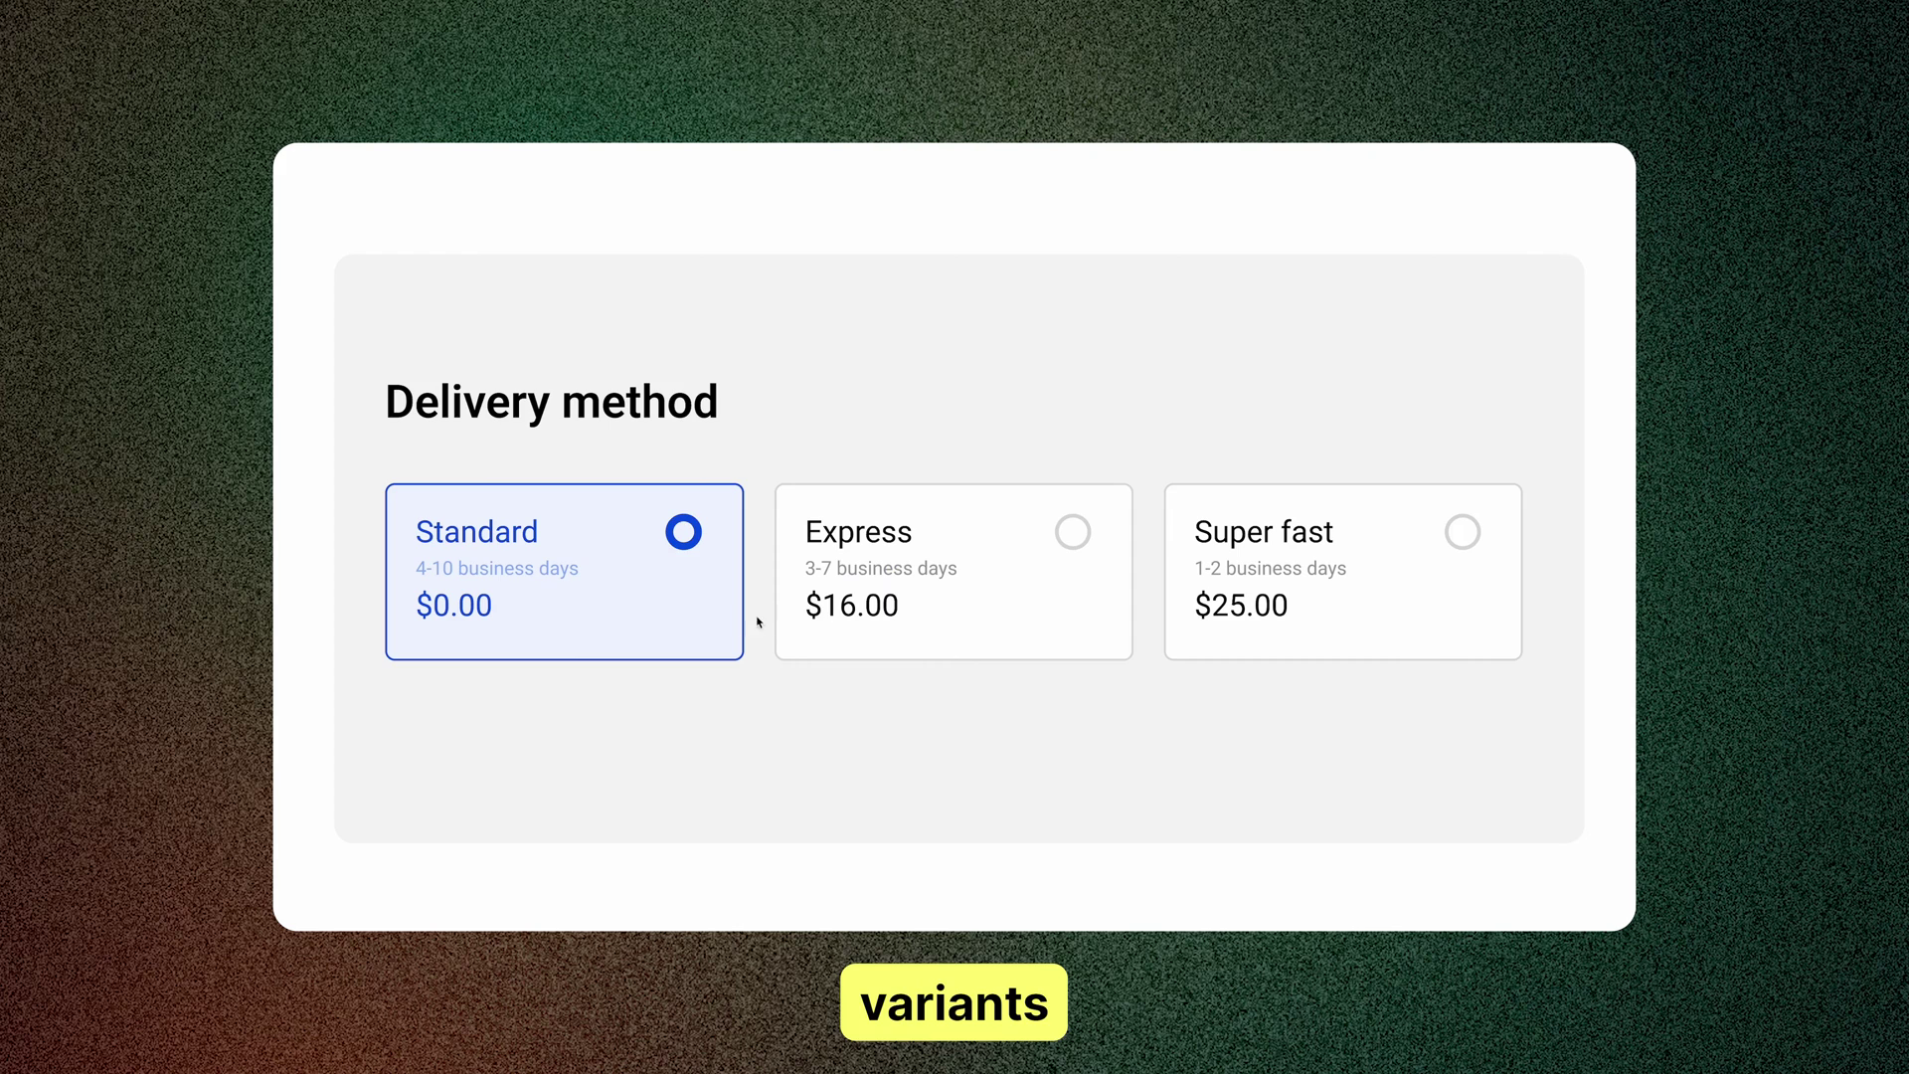
click(872, 613)
click(1299, 626)
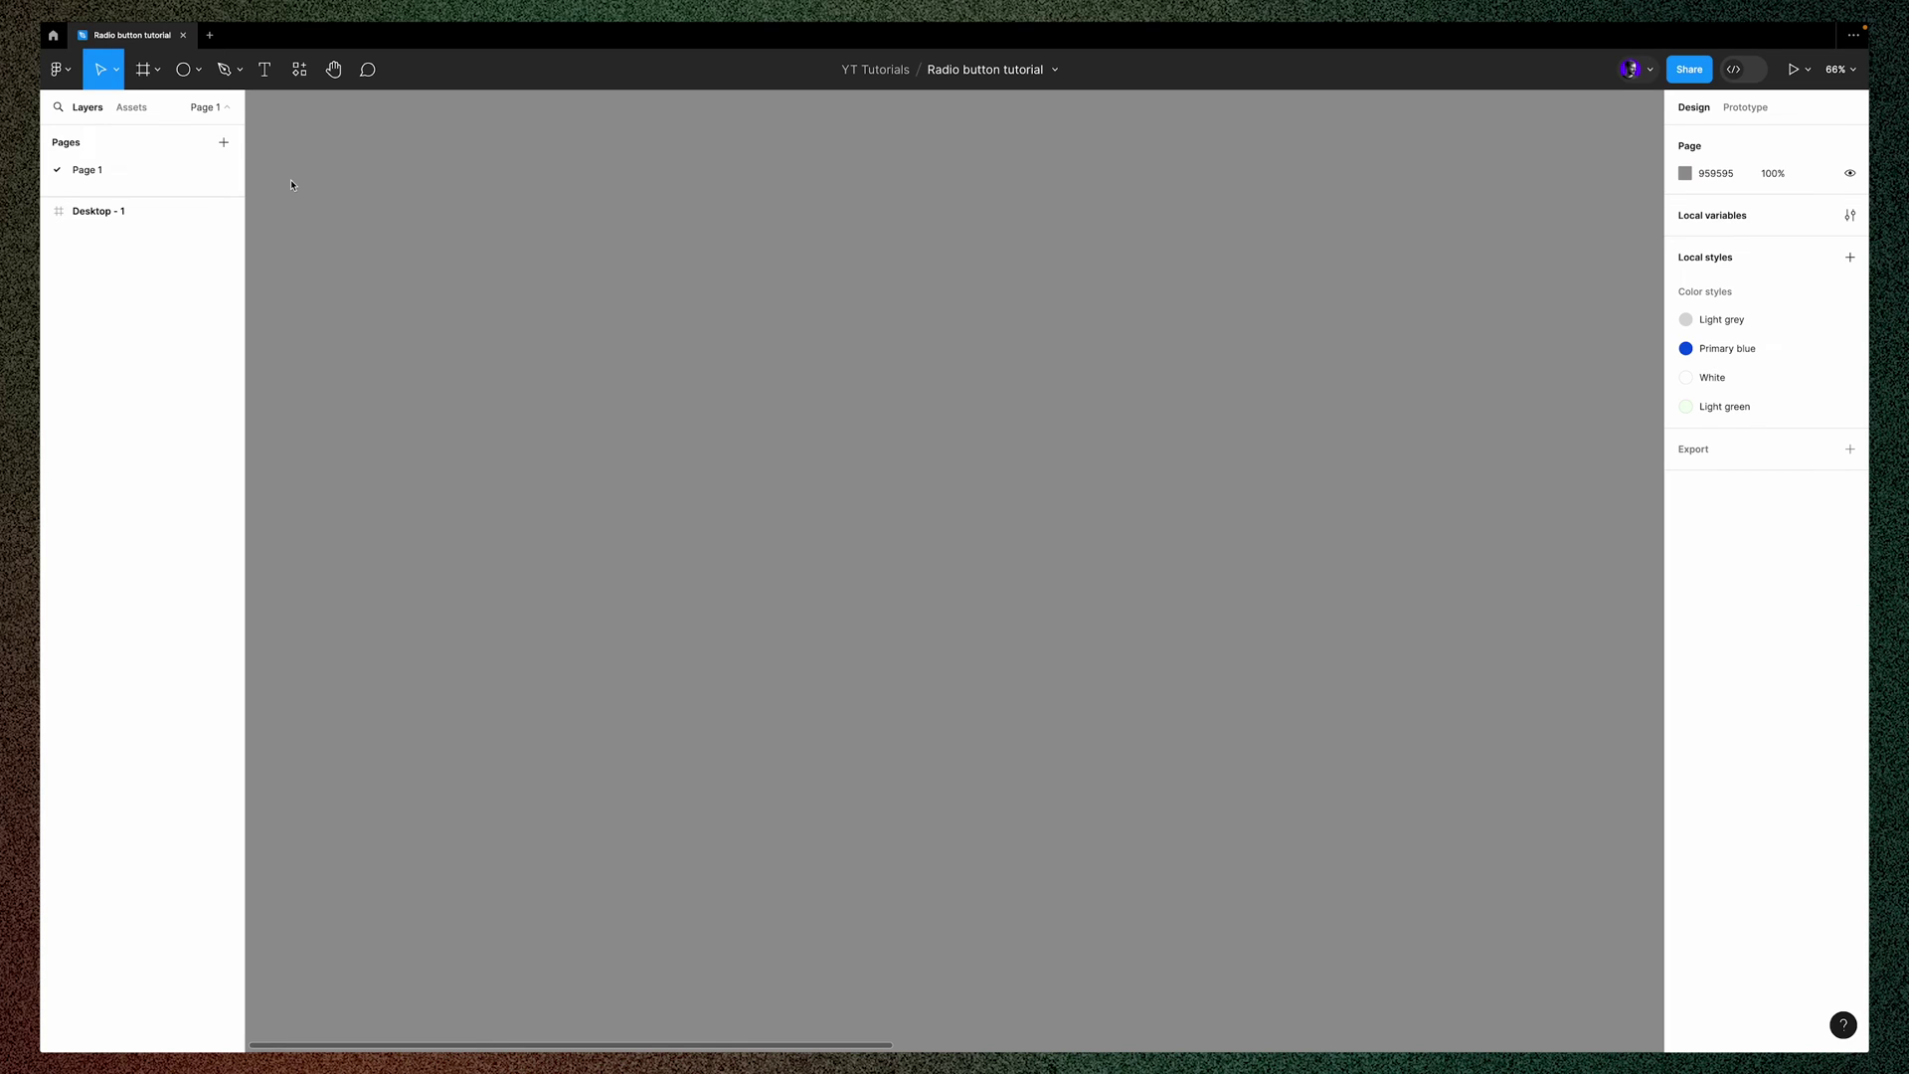
Draw a 38×38 circle with the Ellipse tool
click(200, 75)
click(180, 174)
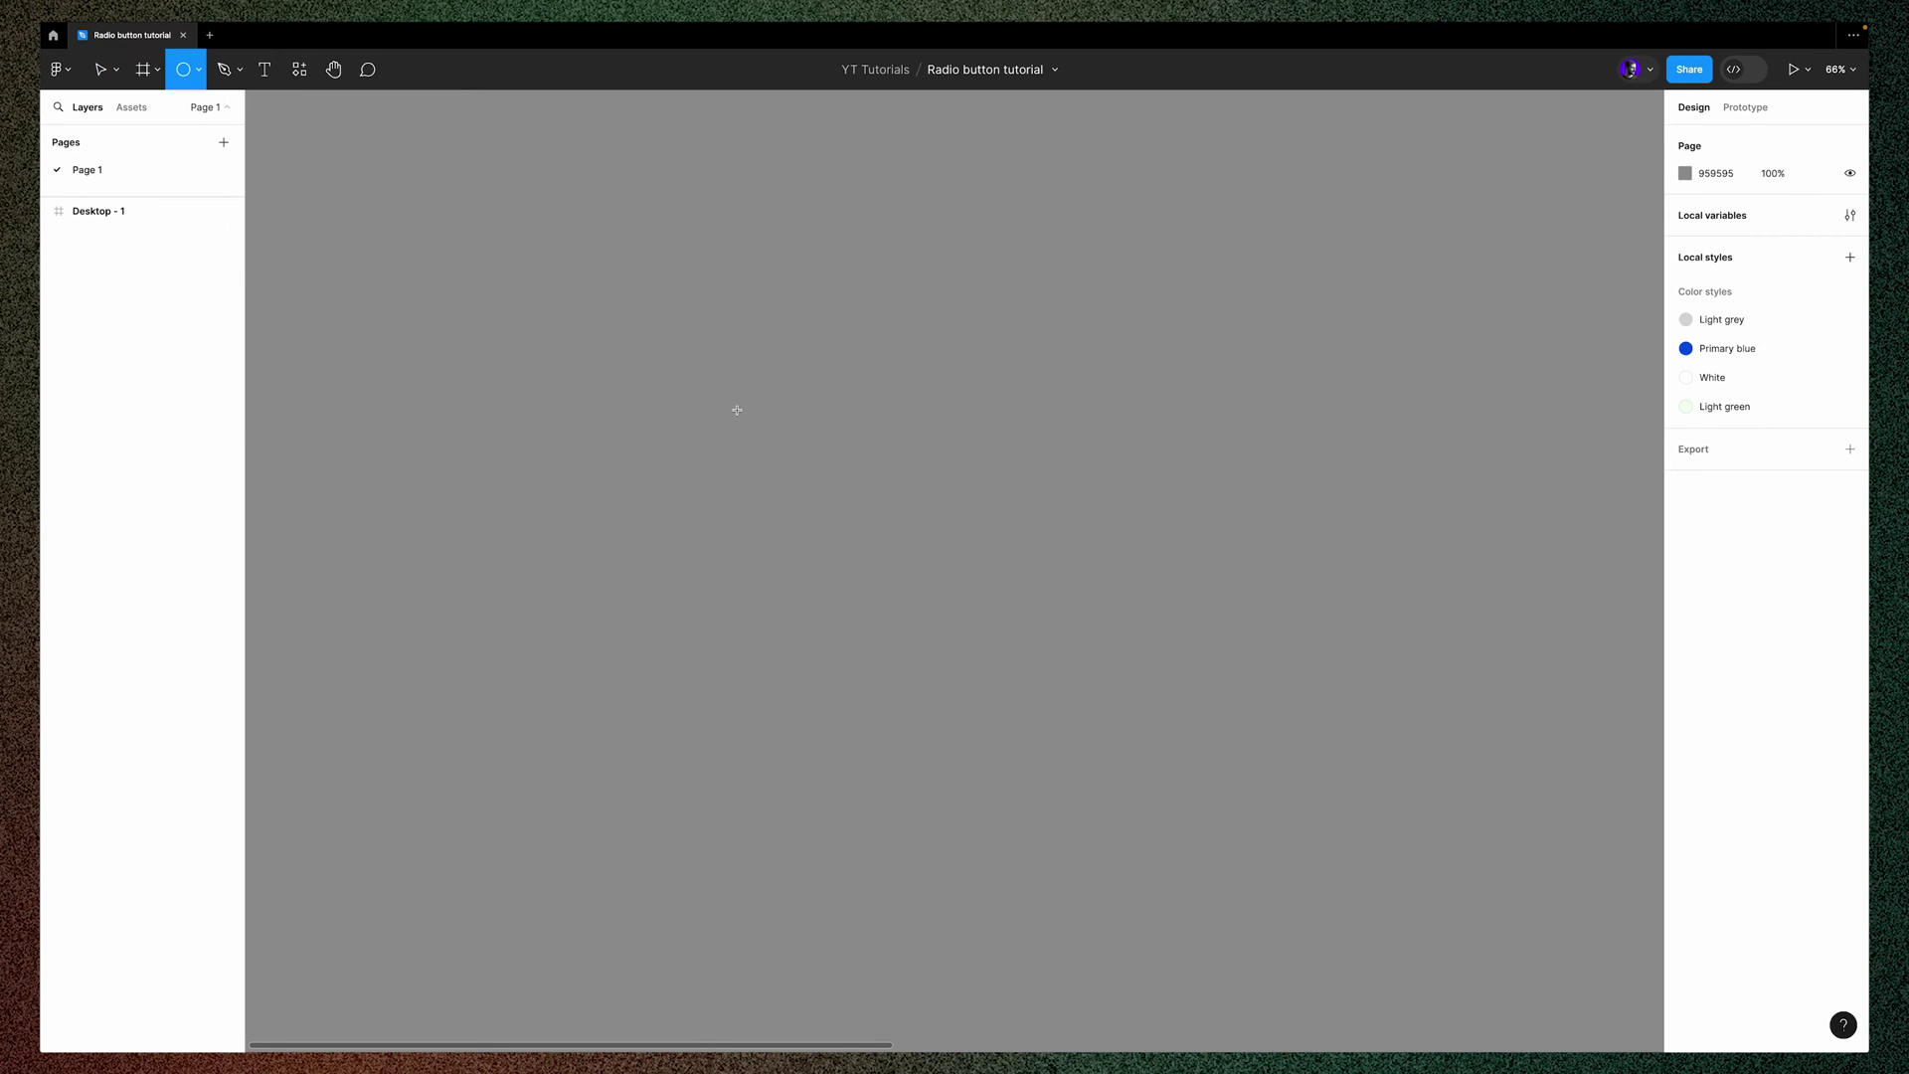
drag(826, 448, 850, 469)
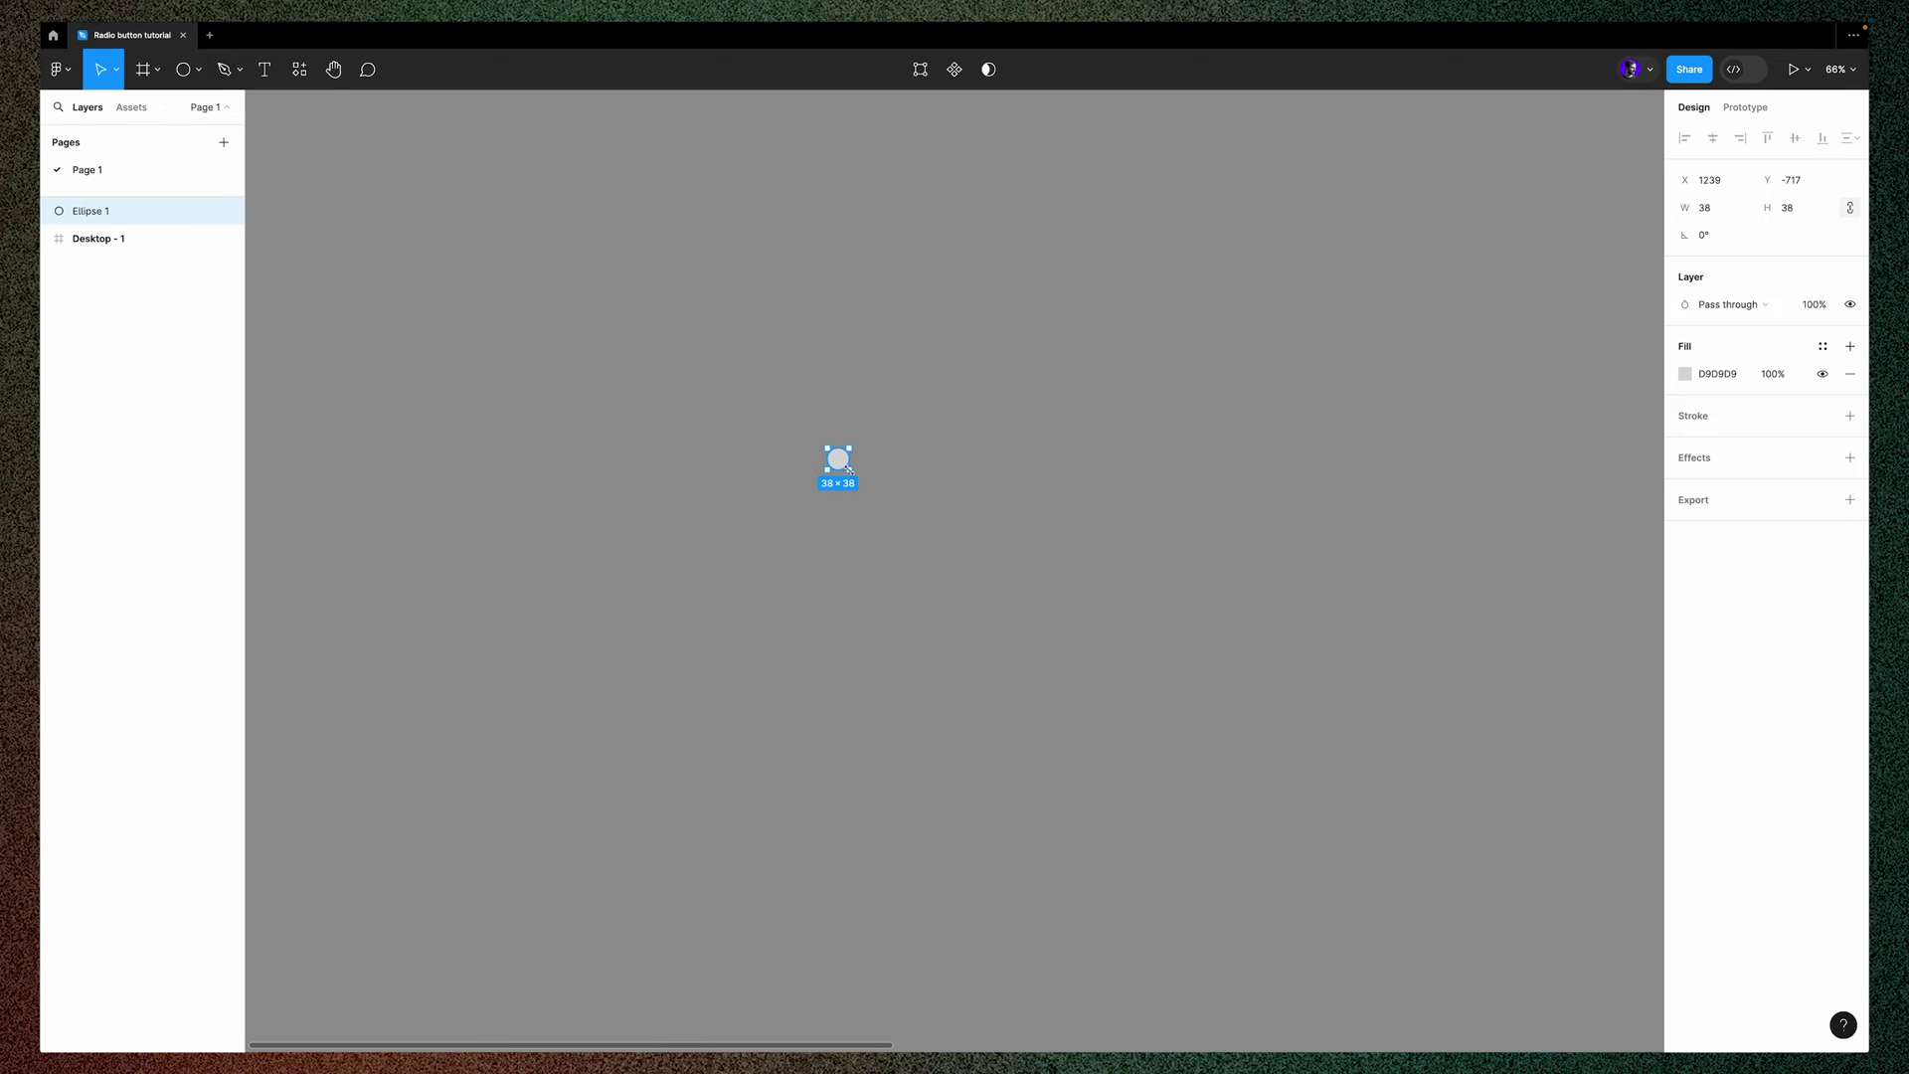
Remove the circle's fill and give it a Light grey stroke of weight 4
click(1849, 374)
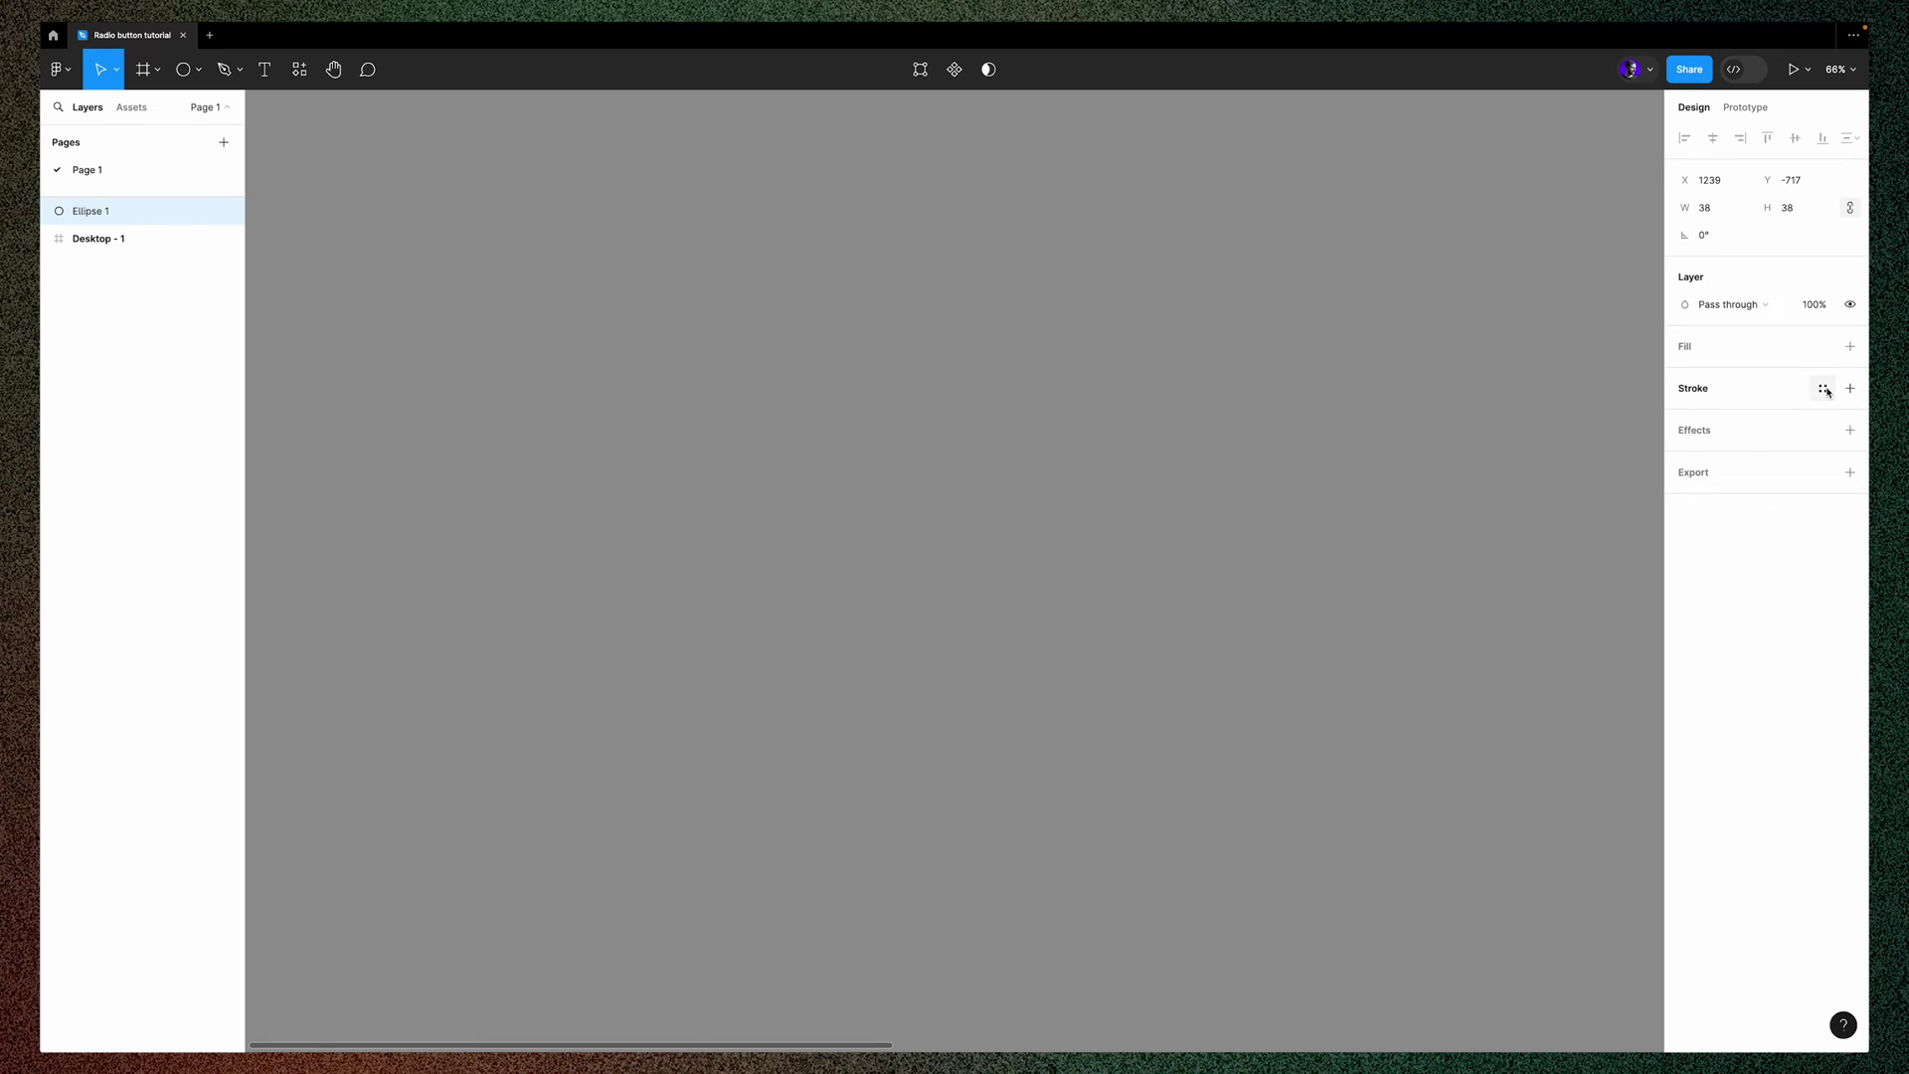
click(1825, 390)
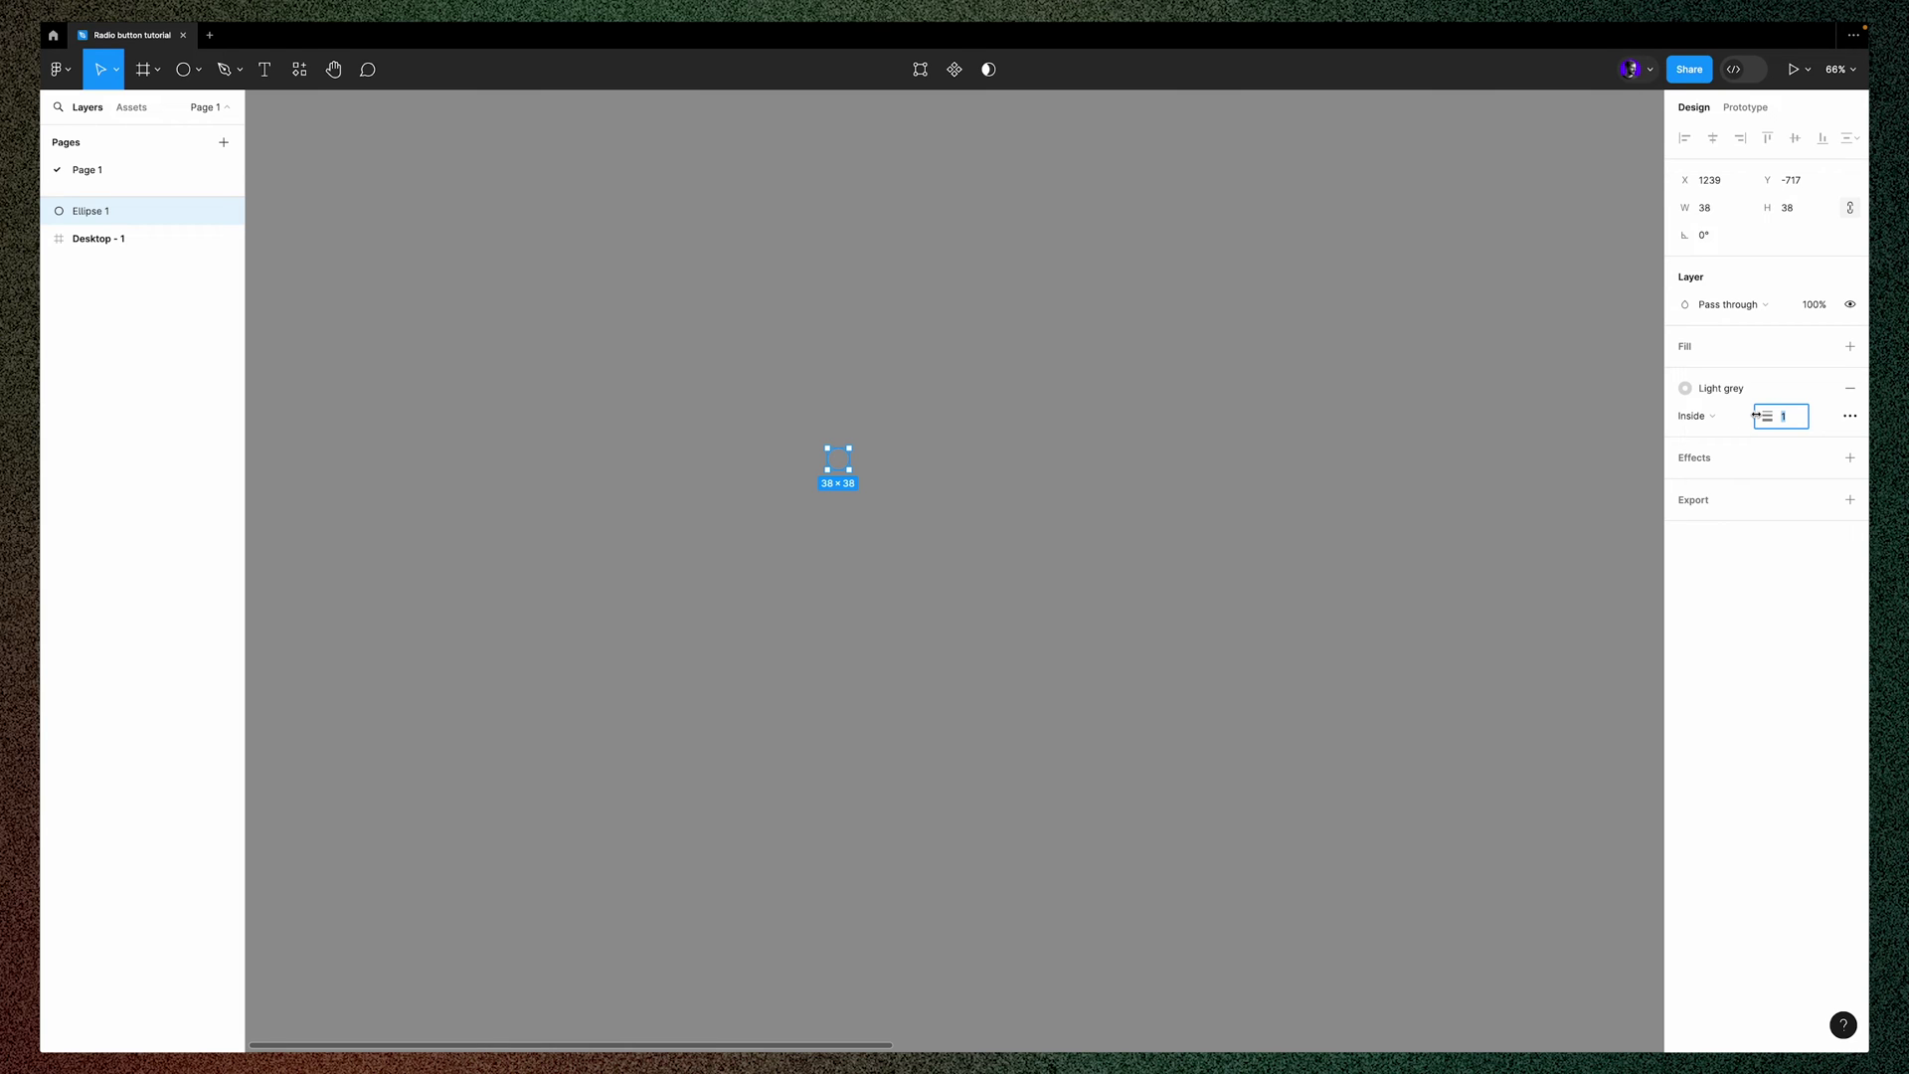
text(4)
key(Return)
scroll(801, 460, up, 5)
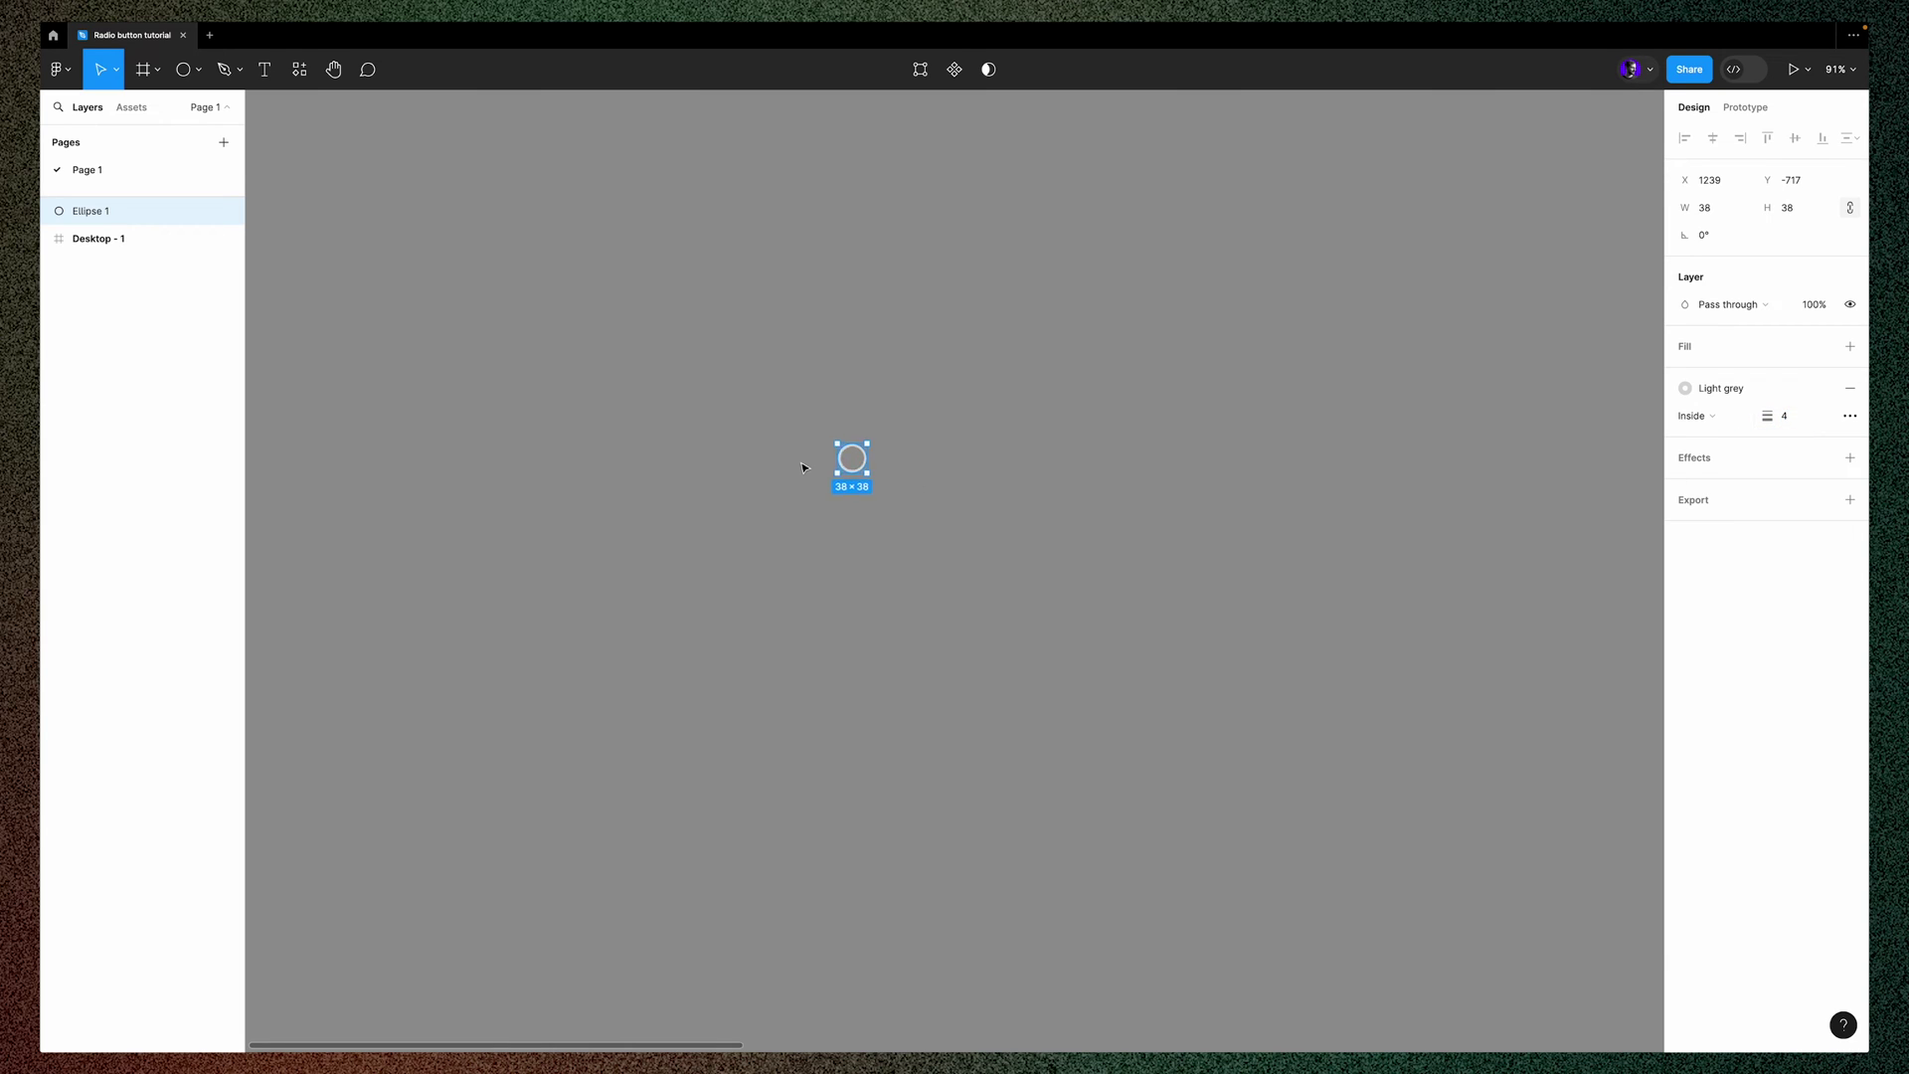
click(985, 581)
scroll(995, 592, right, 2)
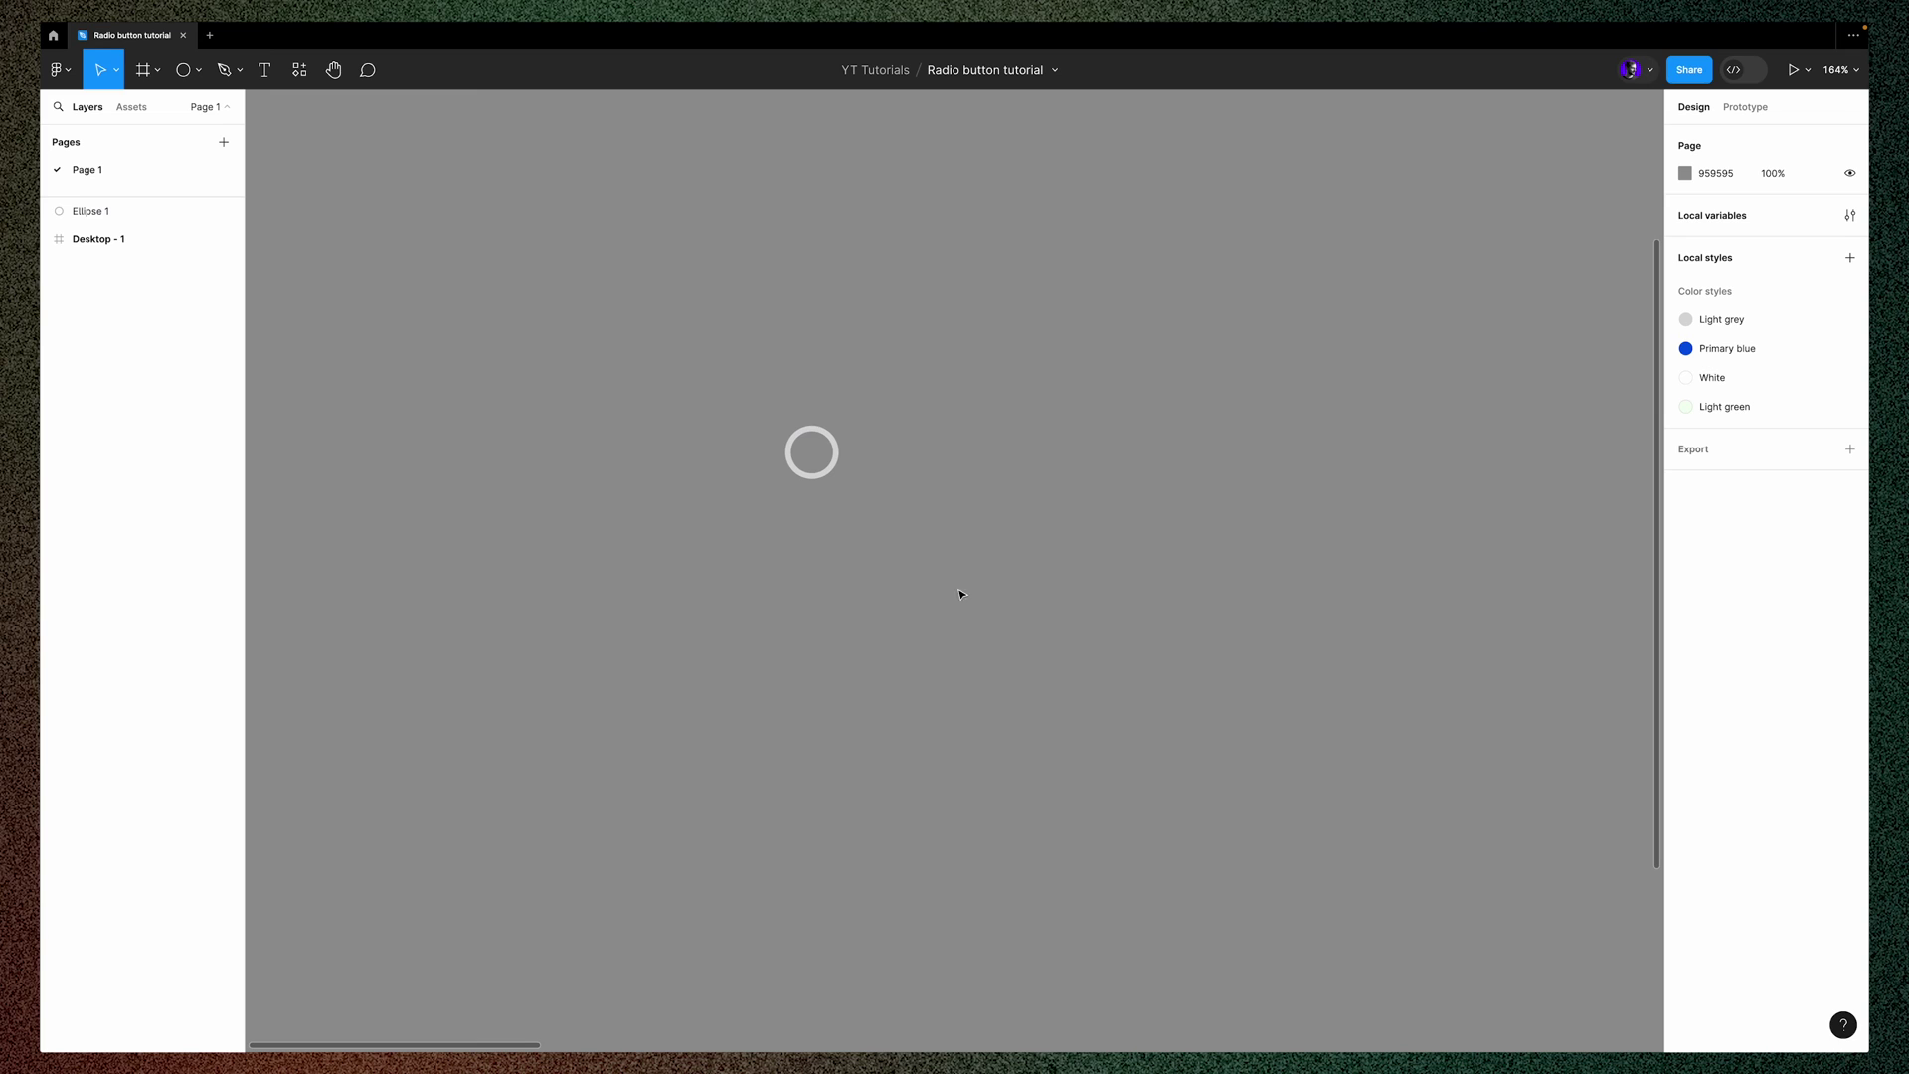
Make the circle a component named 'Radio button'
click(811, 459)
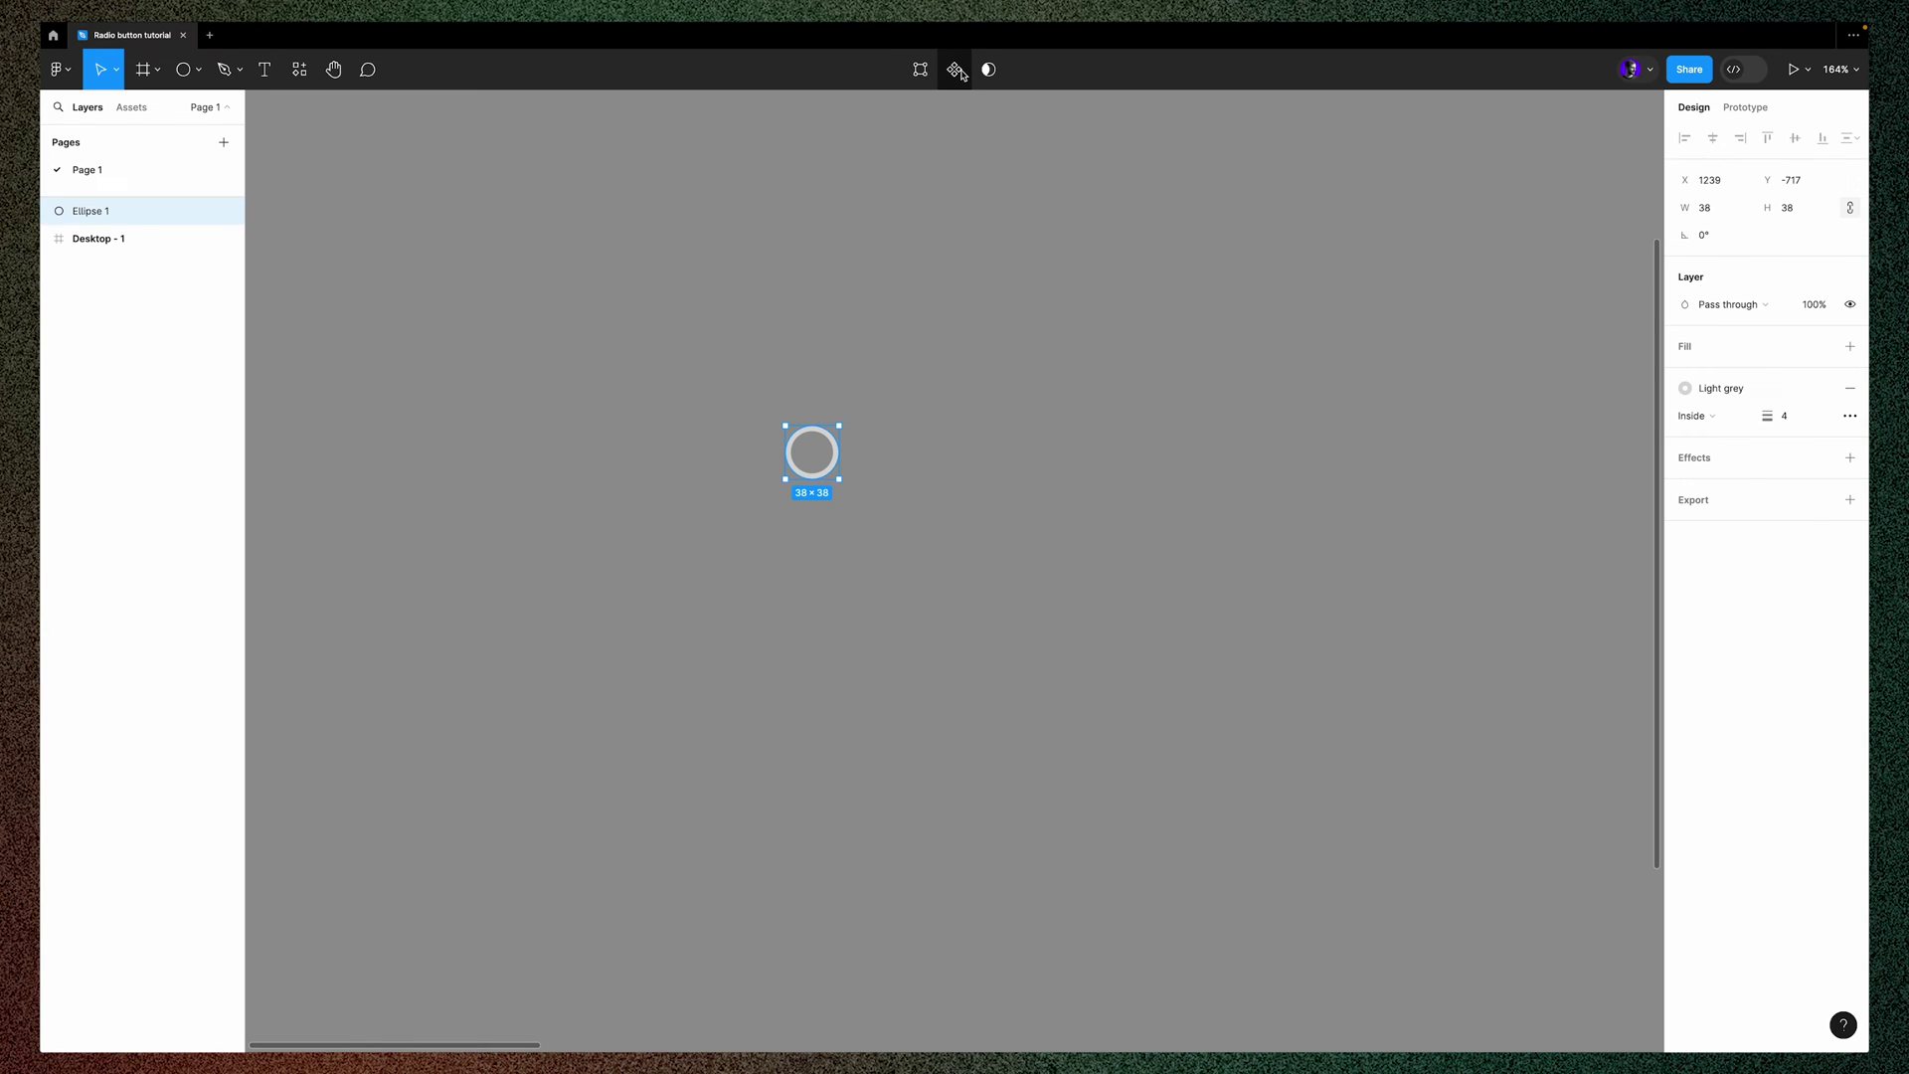
click(958, 71)
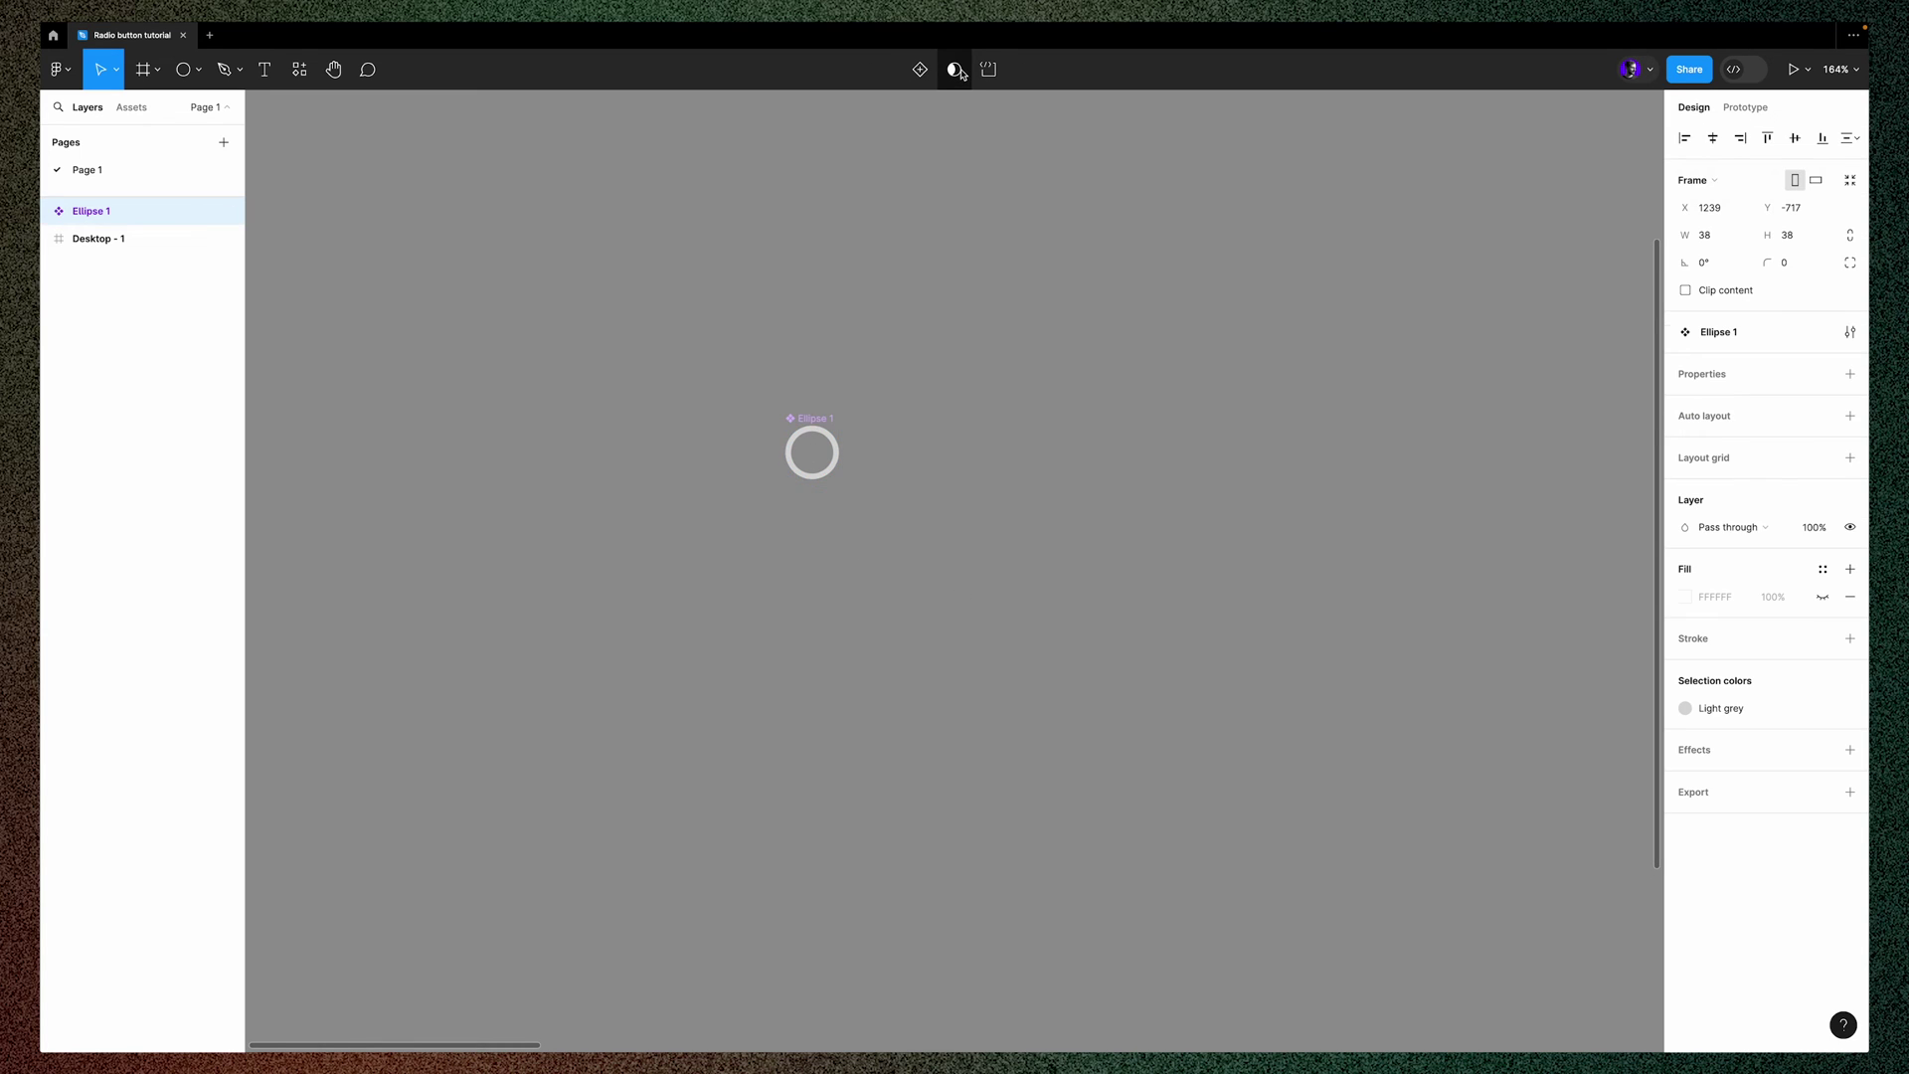
double_click(818, 422)
text(Radio but)
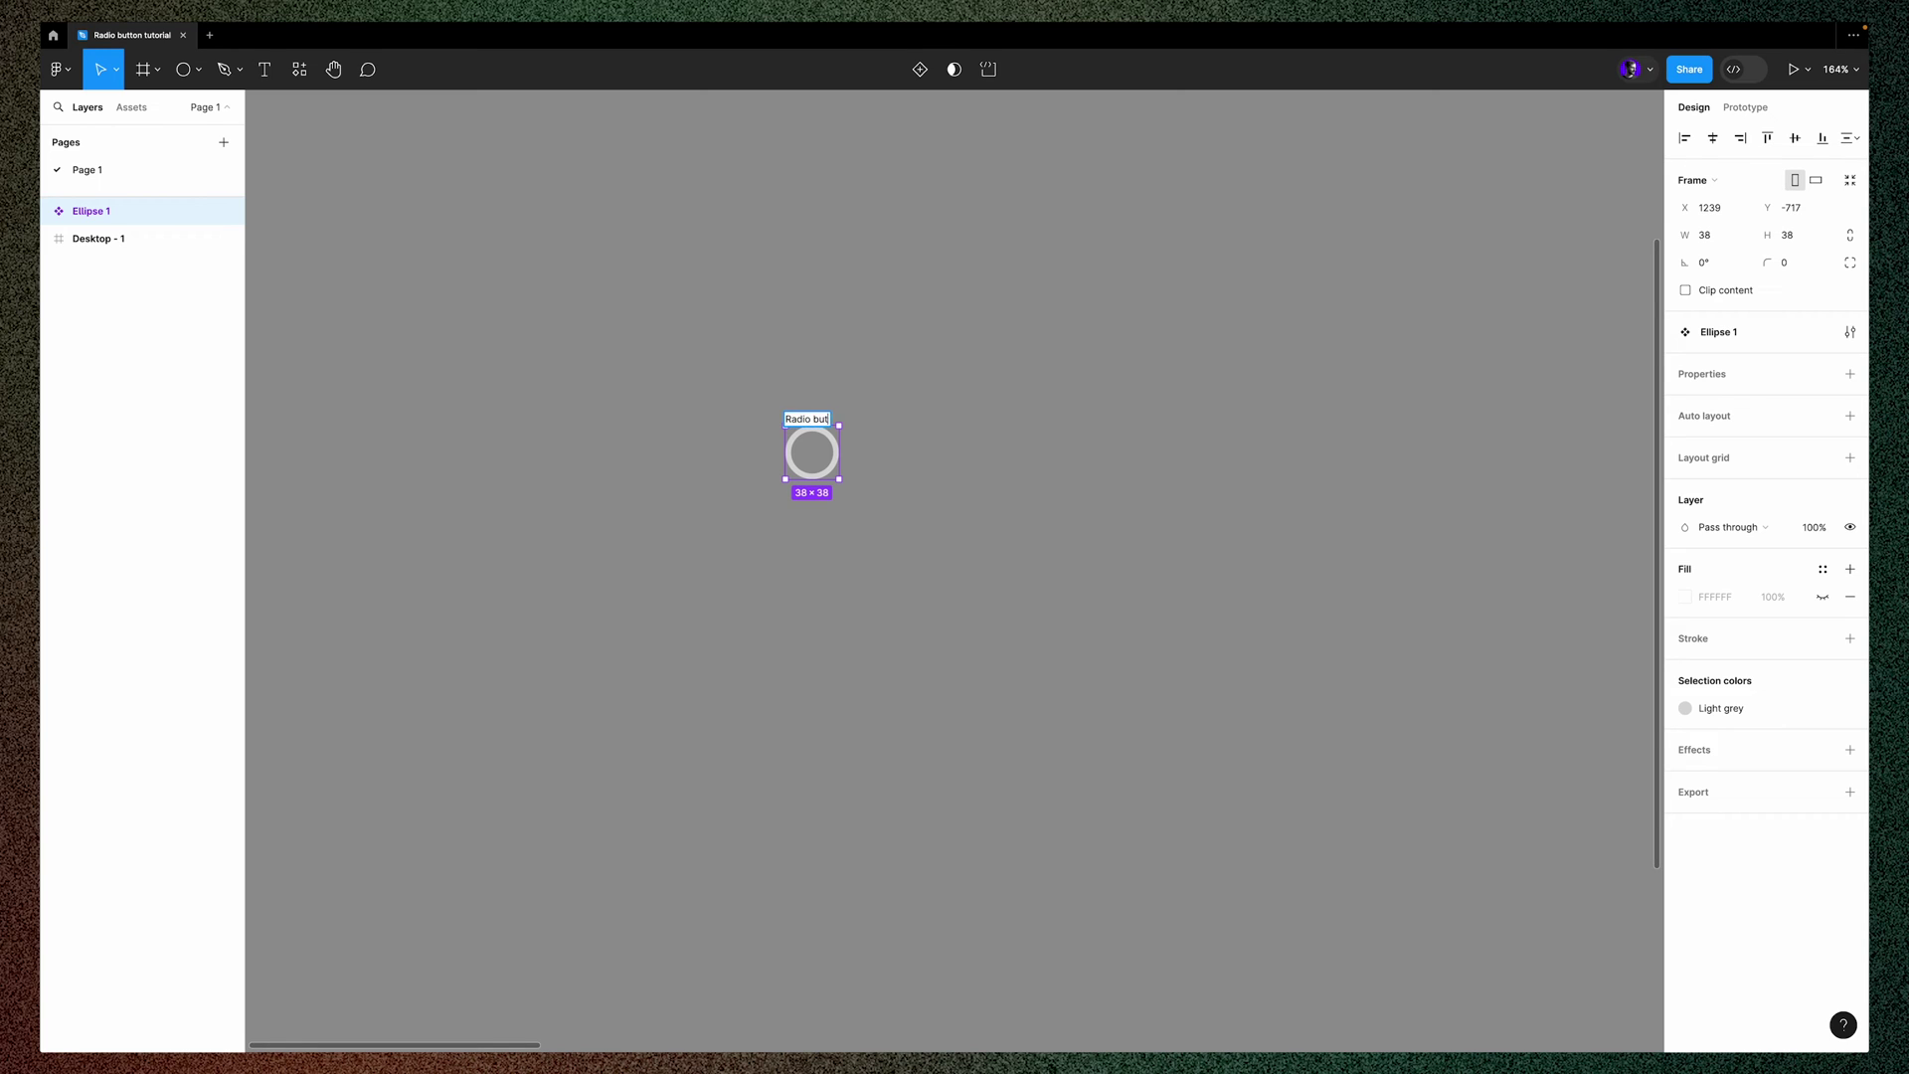
text(ton)
key(Return)
Add a 'Selected' variant with a Primary blue stroke of weight 8
click(920, 70)
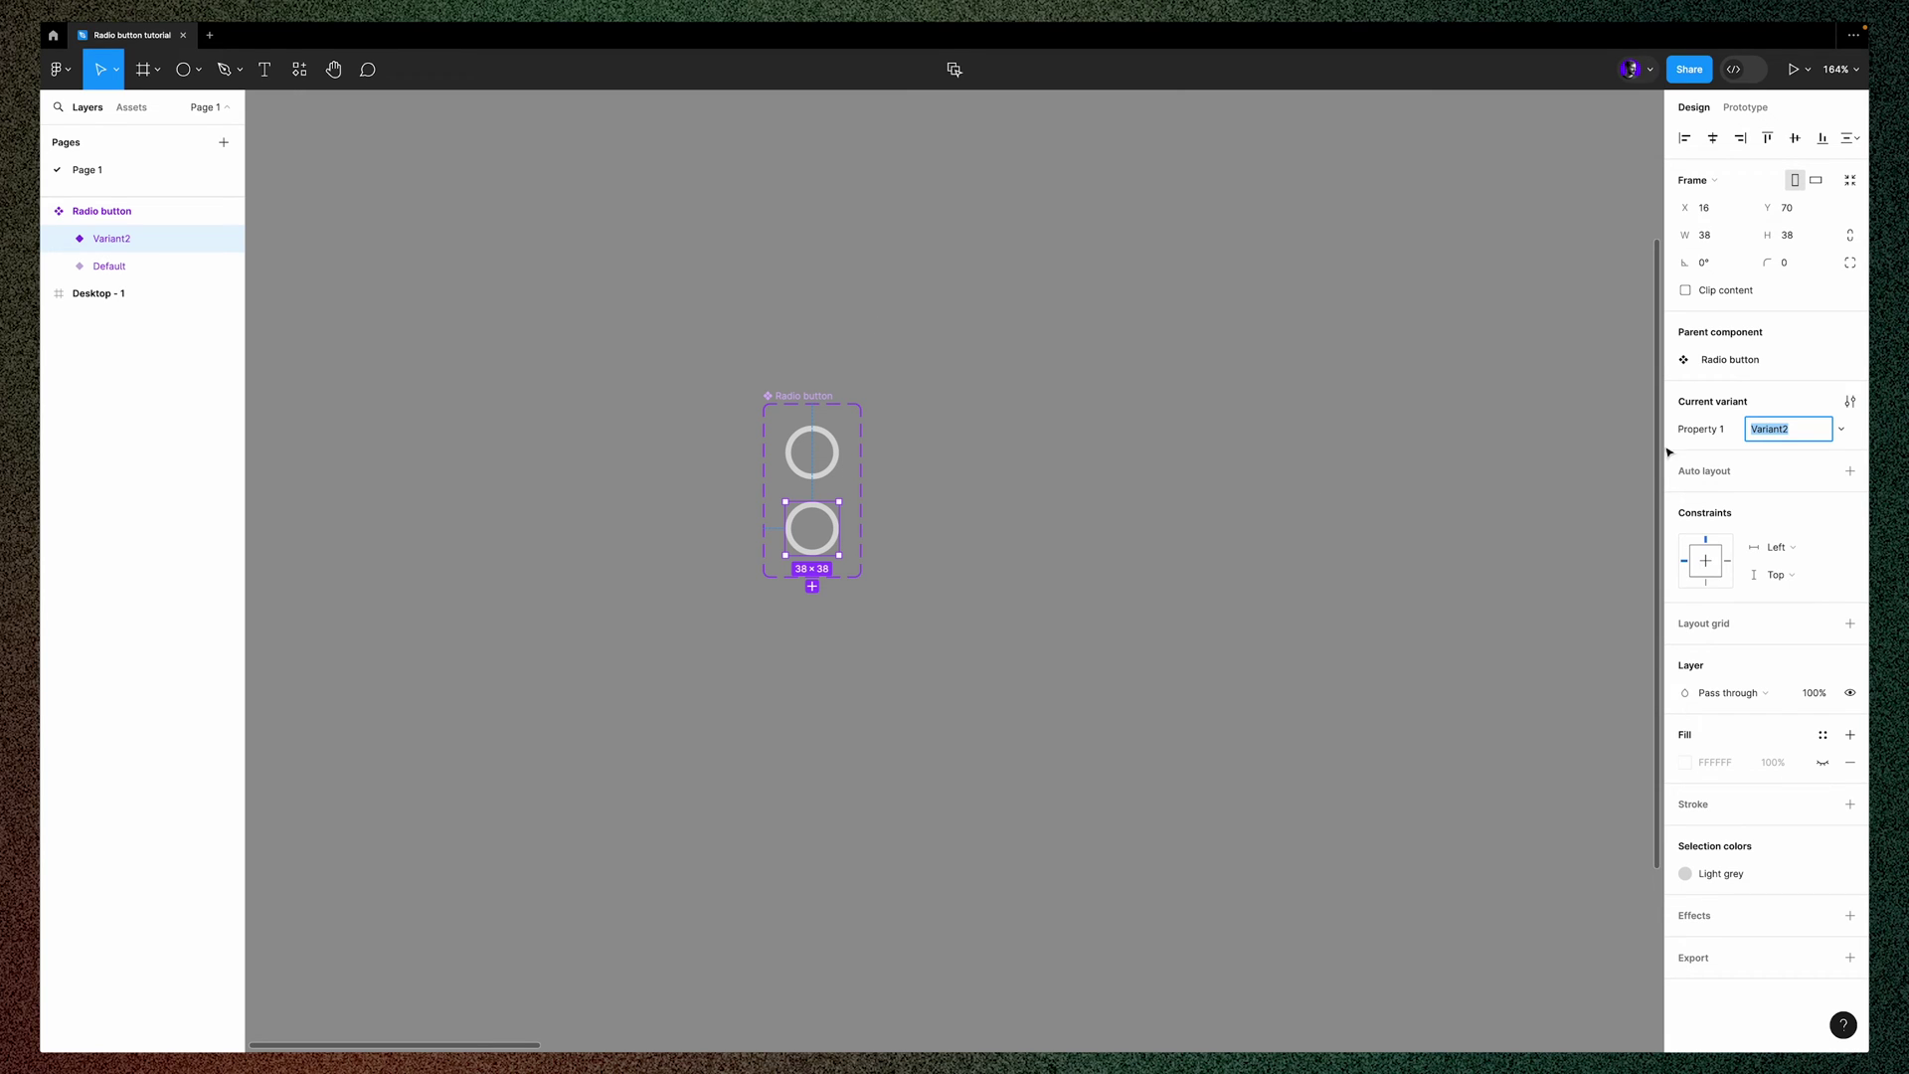
text(Selected)
key(Return)
click(1850, 873)
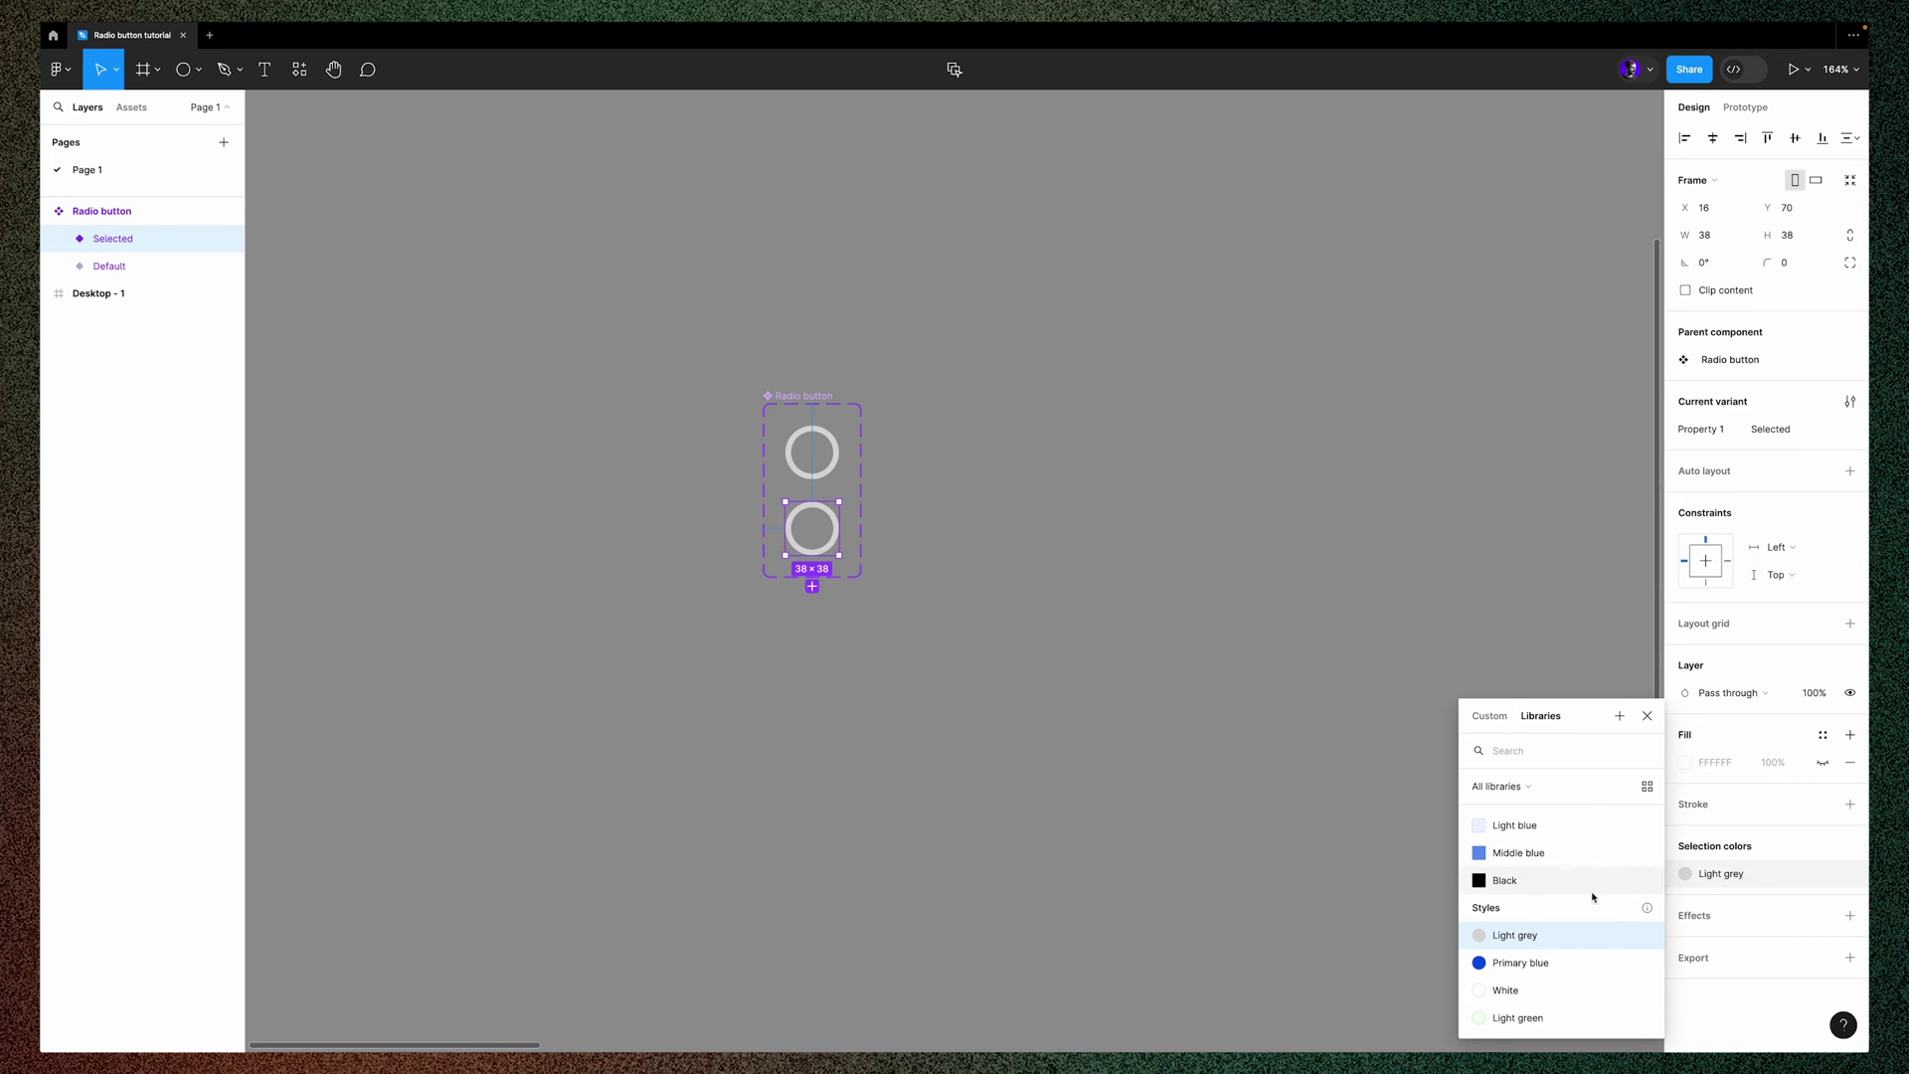
click(1531, 964)
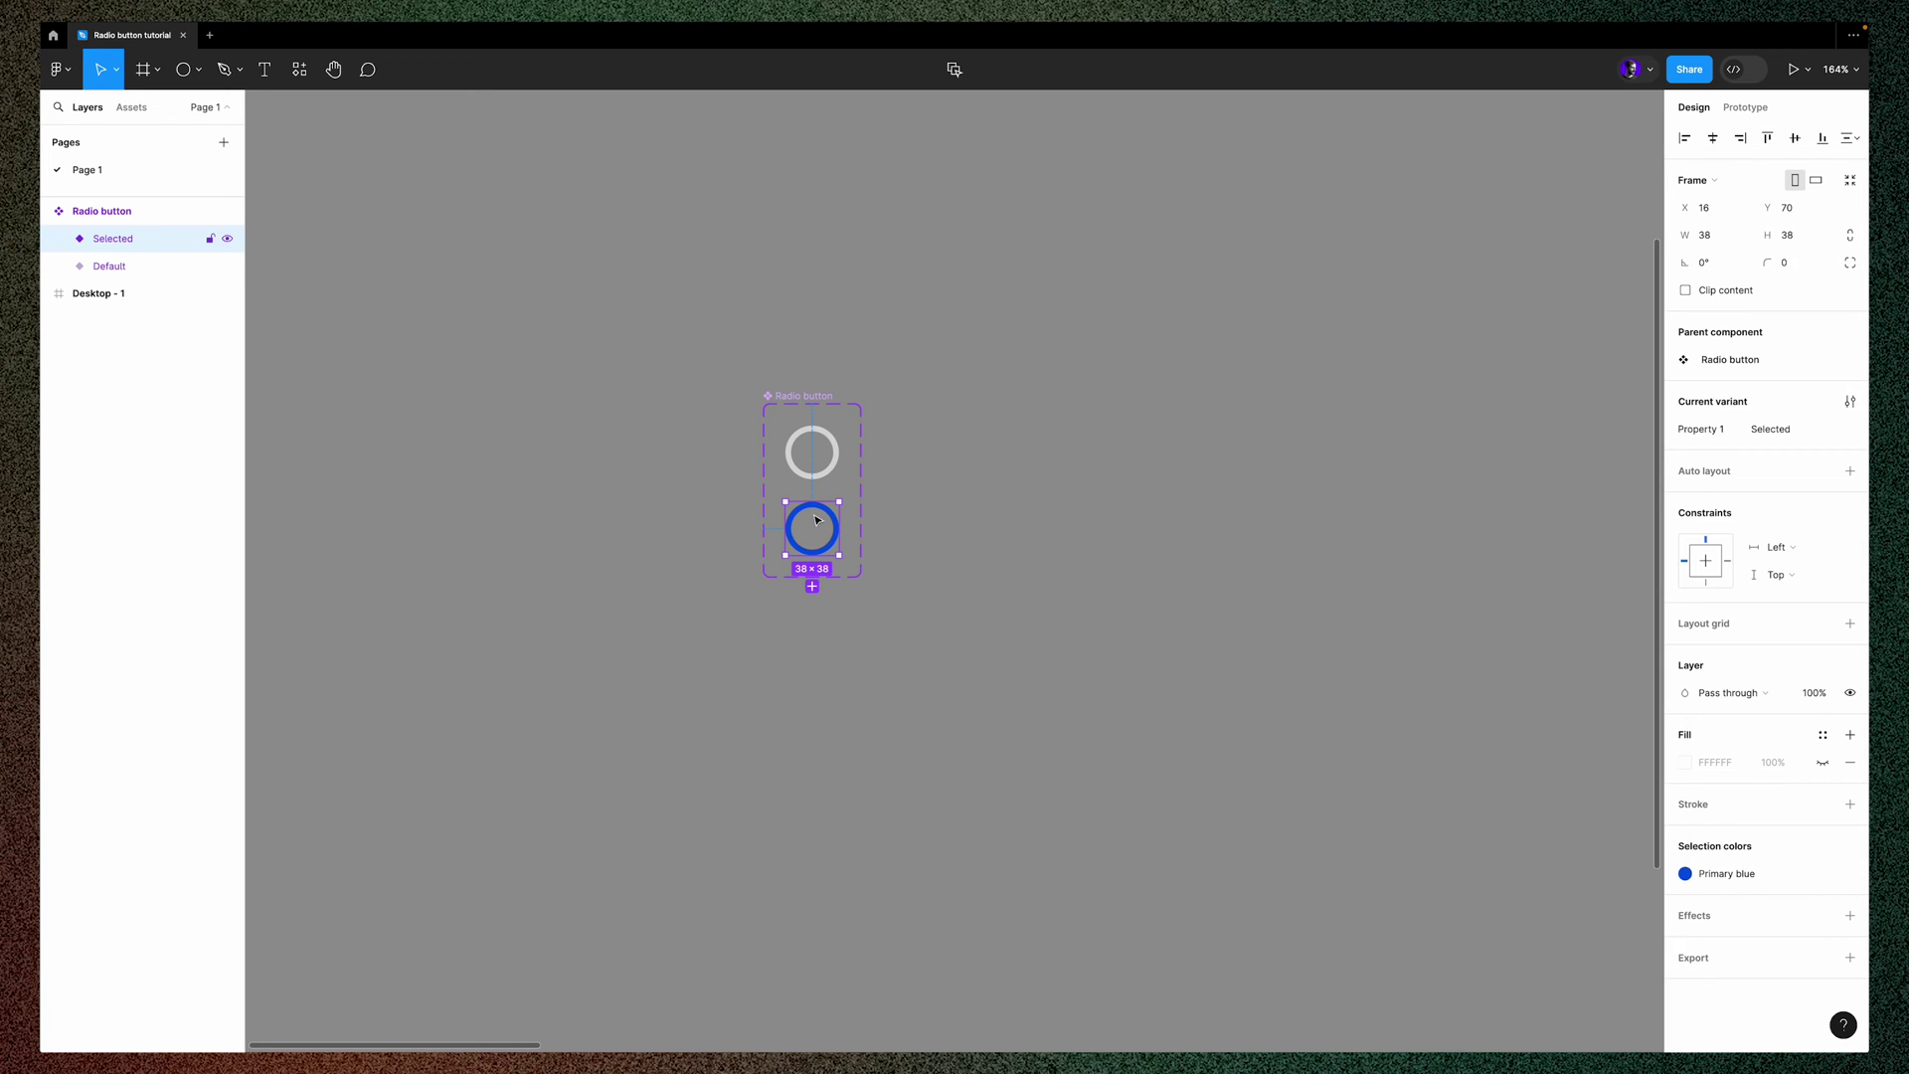
double_click(832, 518)
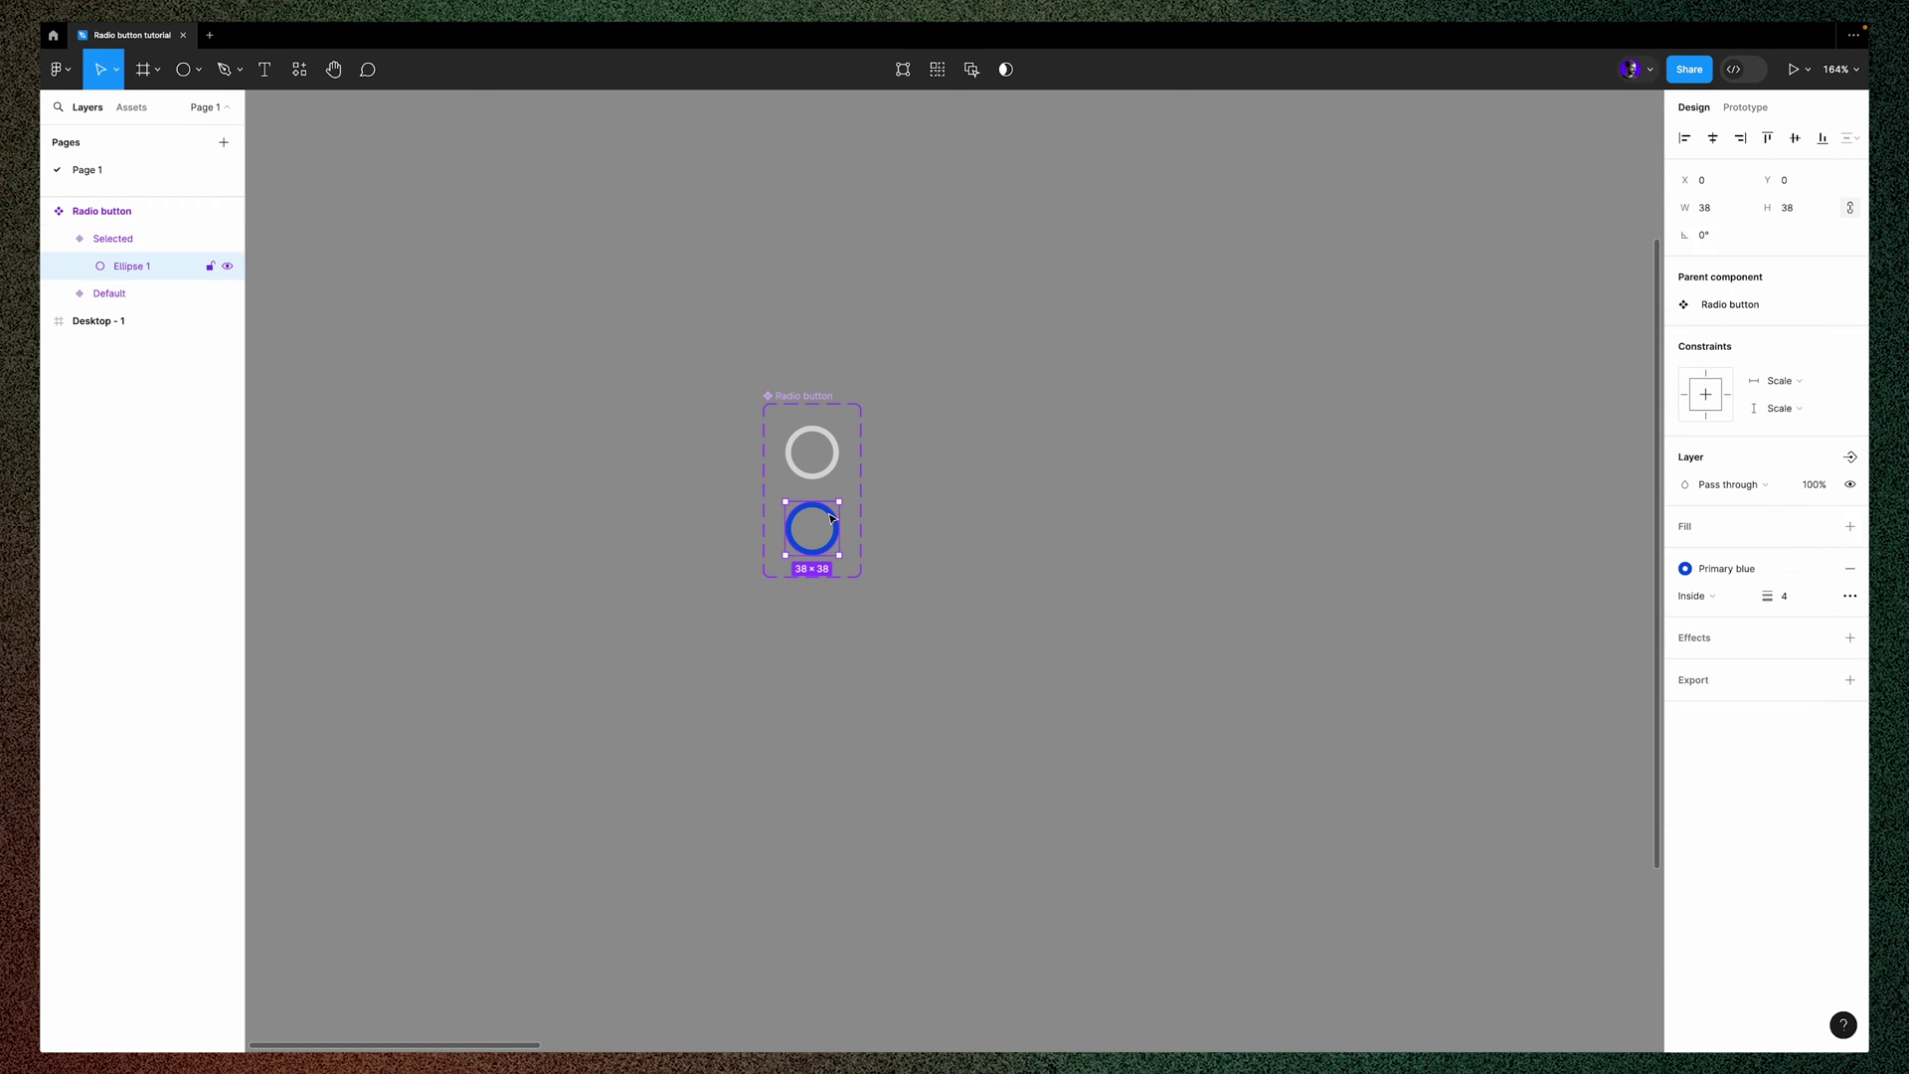
click(1793, 601)
key(Return)
Rename the Default variant to 'Unselected'
click(837, 745)
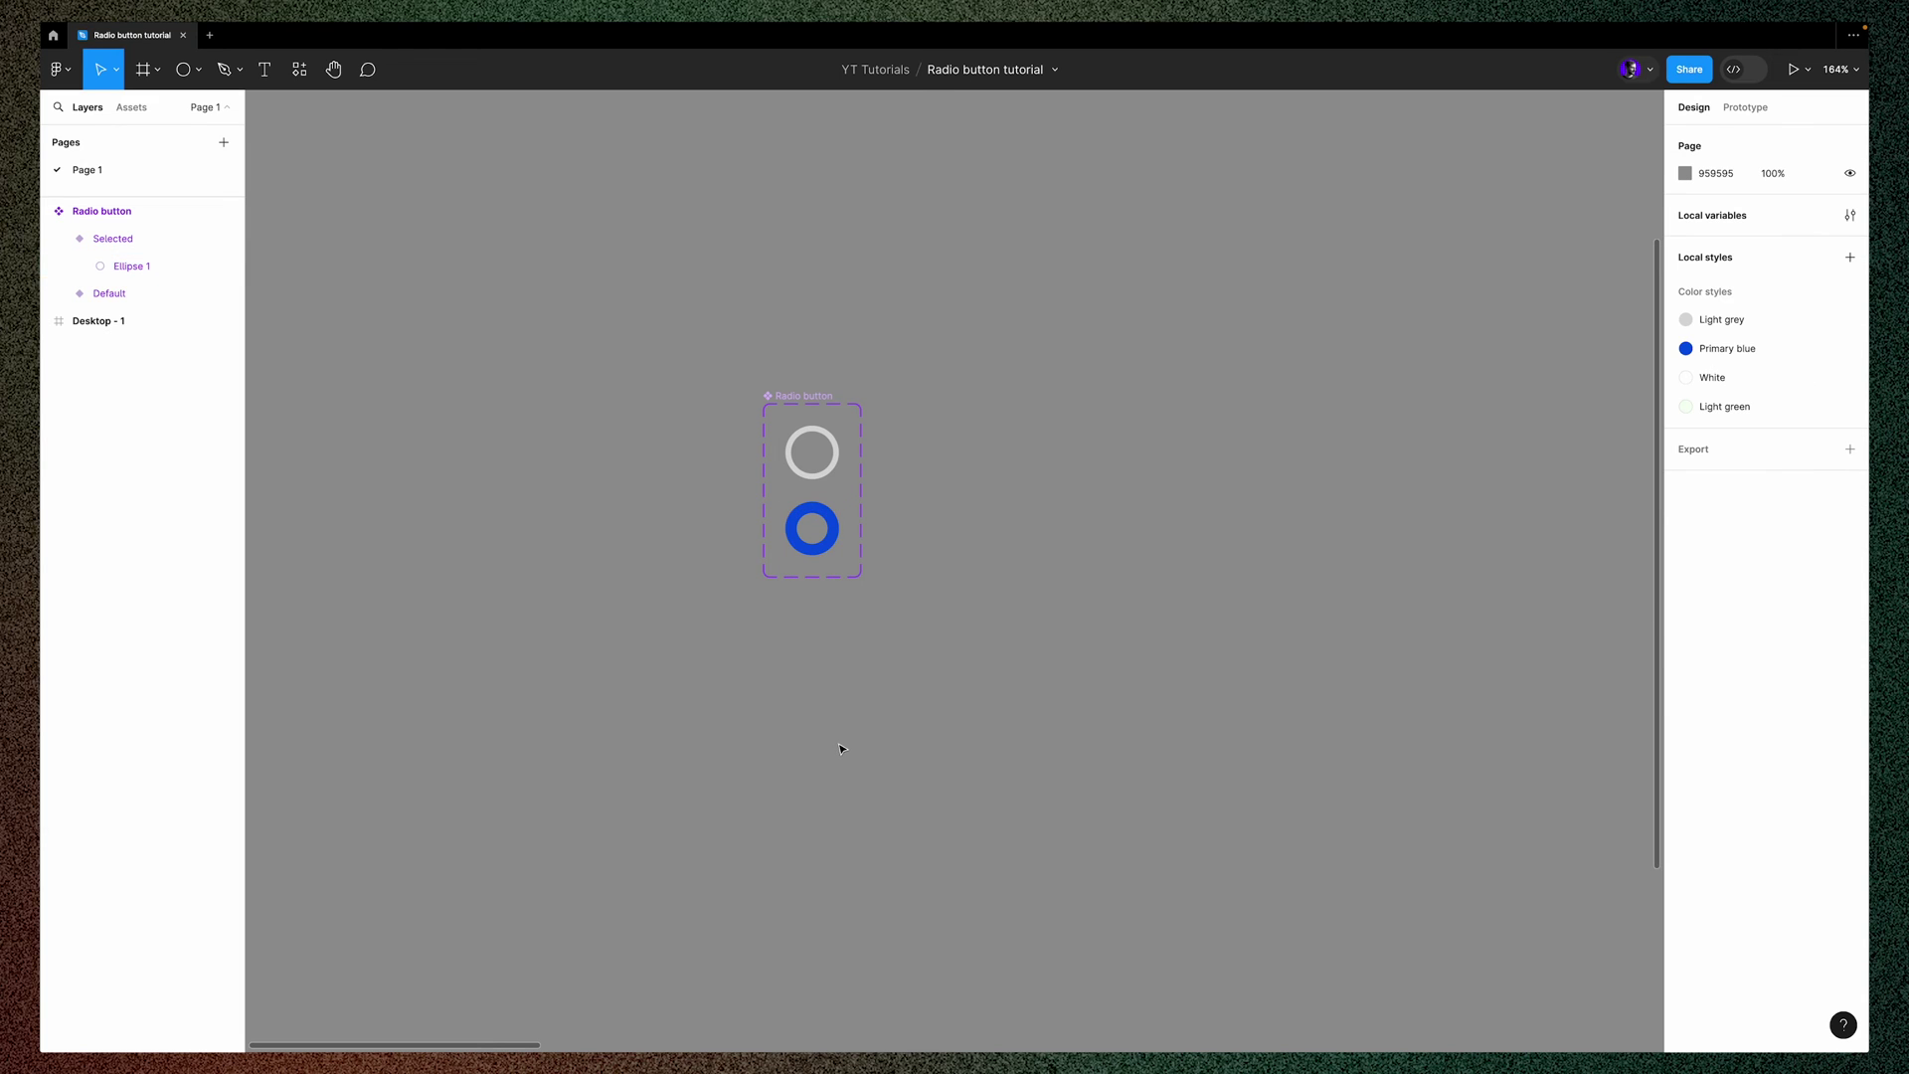
click(818, 459)
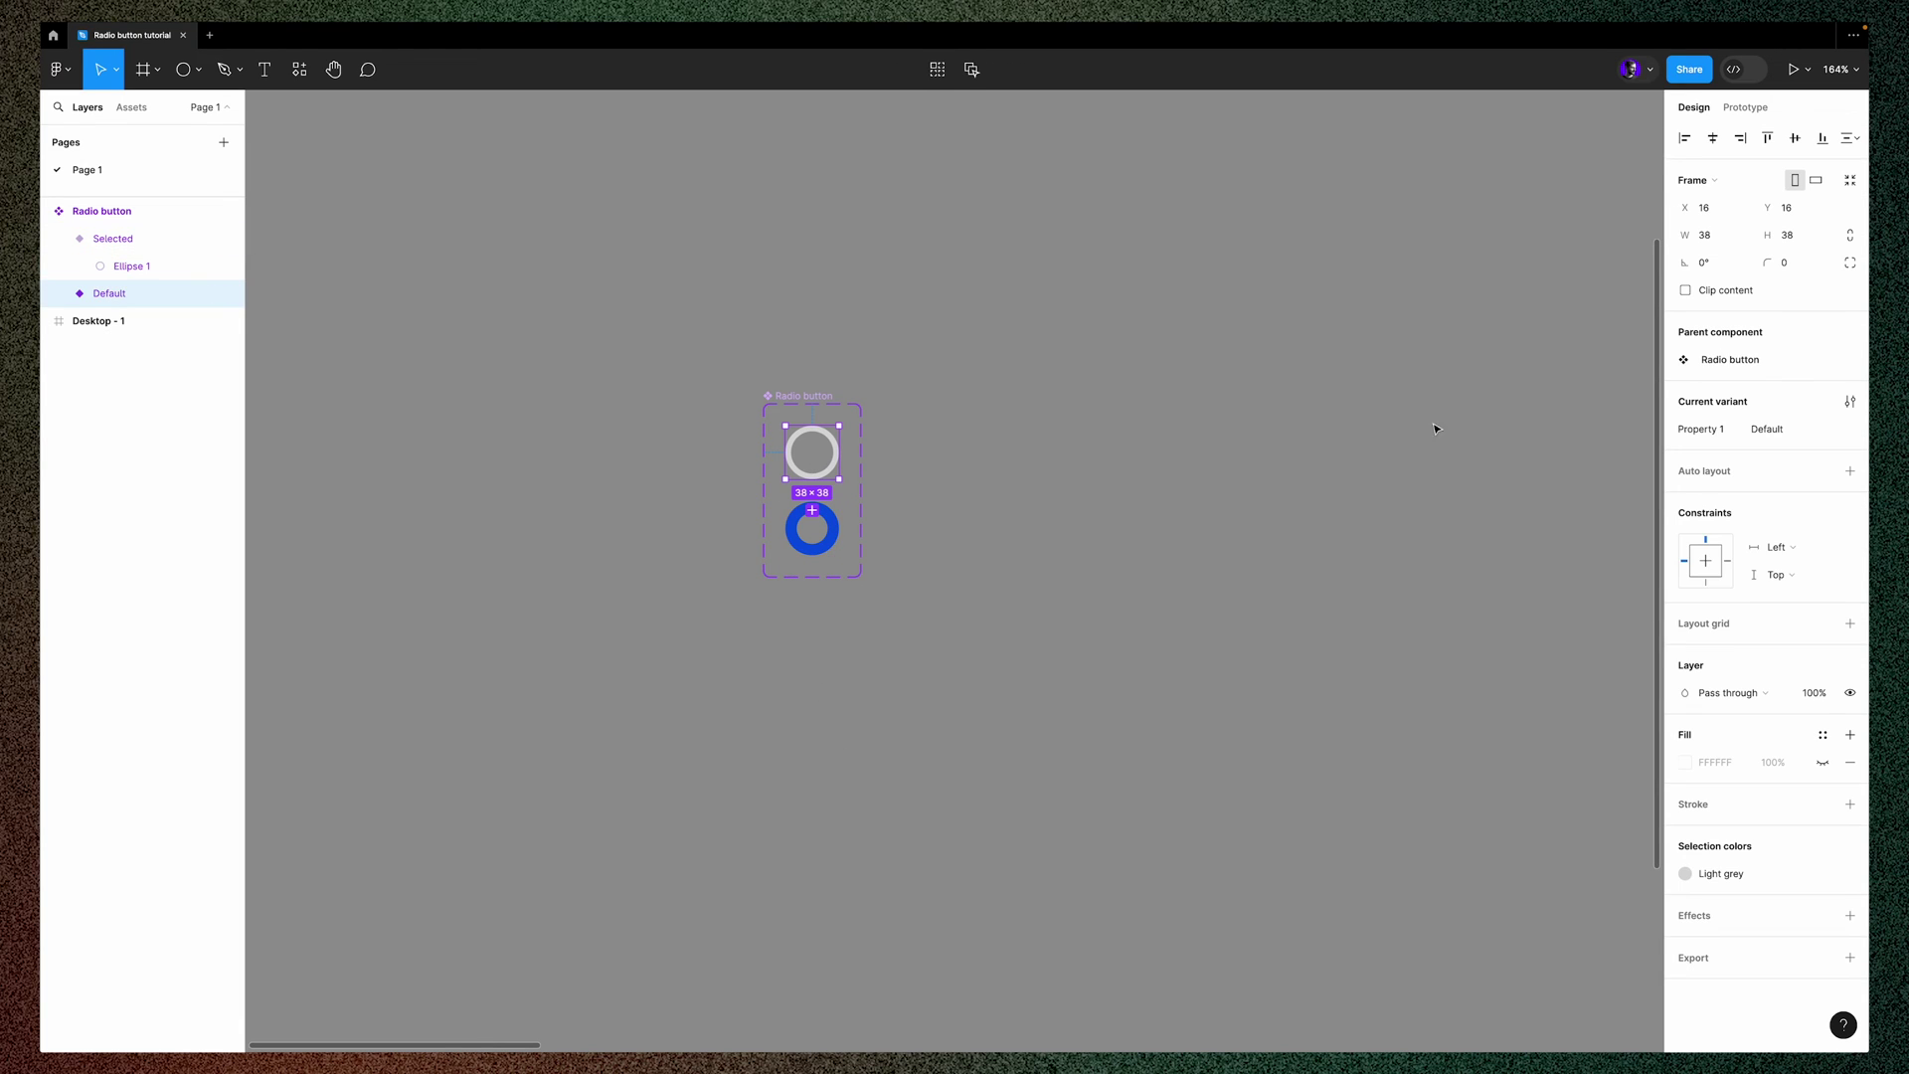
click(1769, 438)
text(Unselected)
key(Return)
click(970, 656)
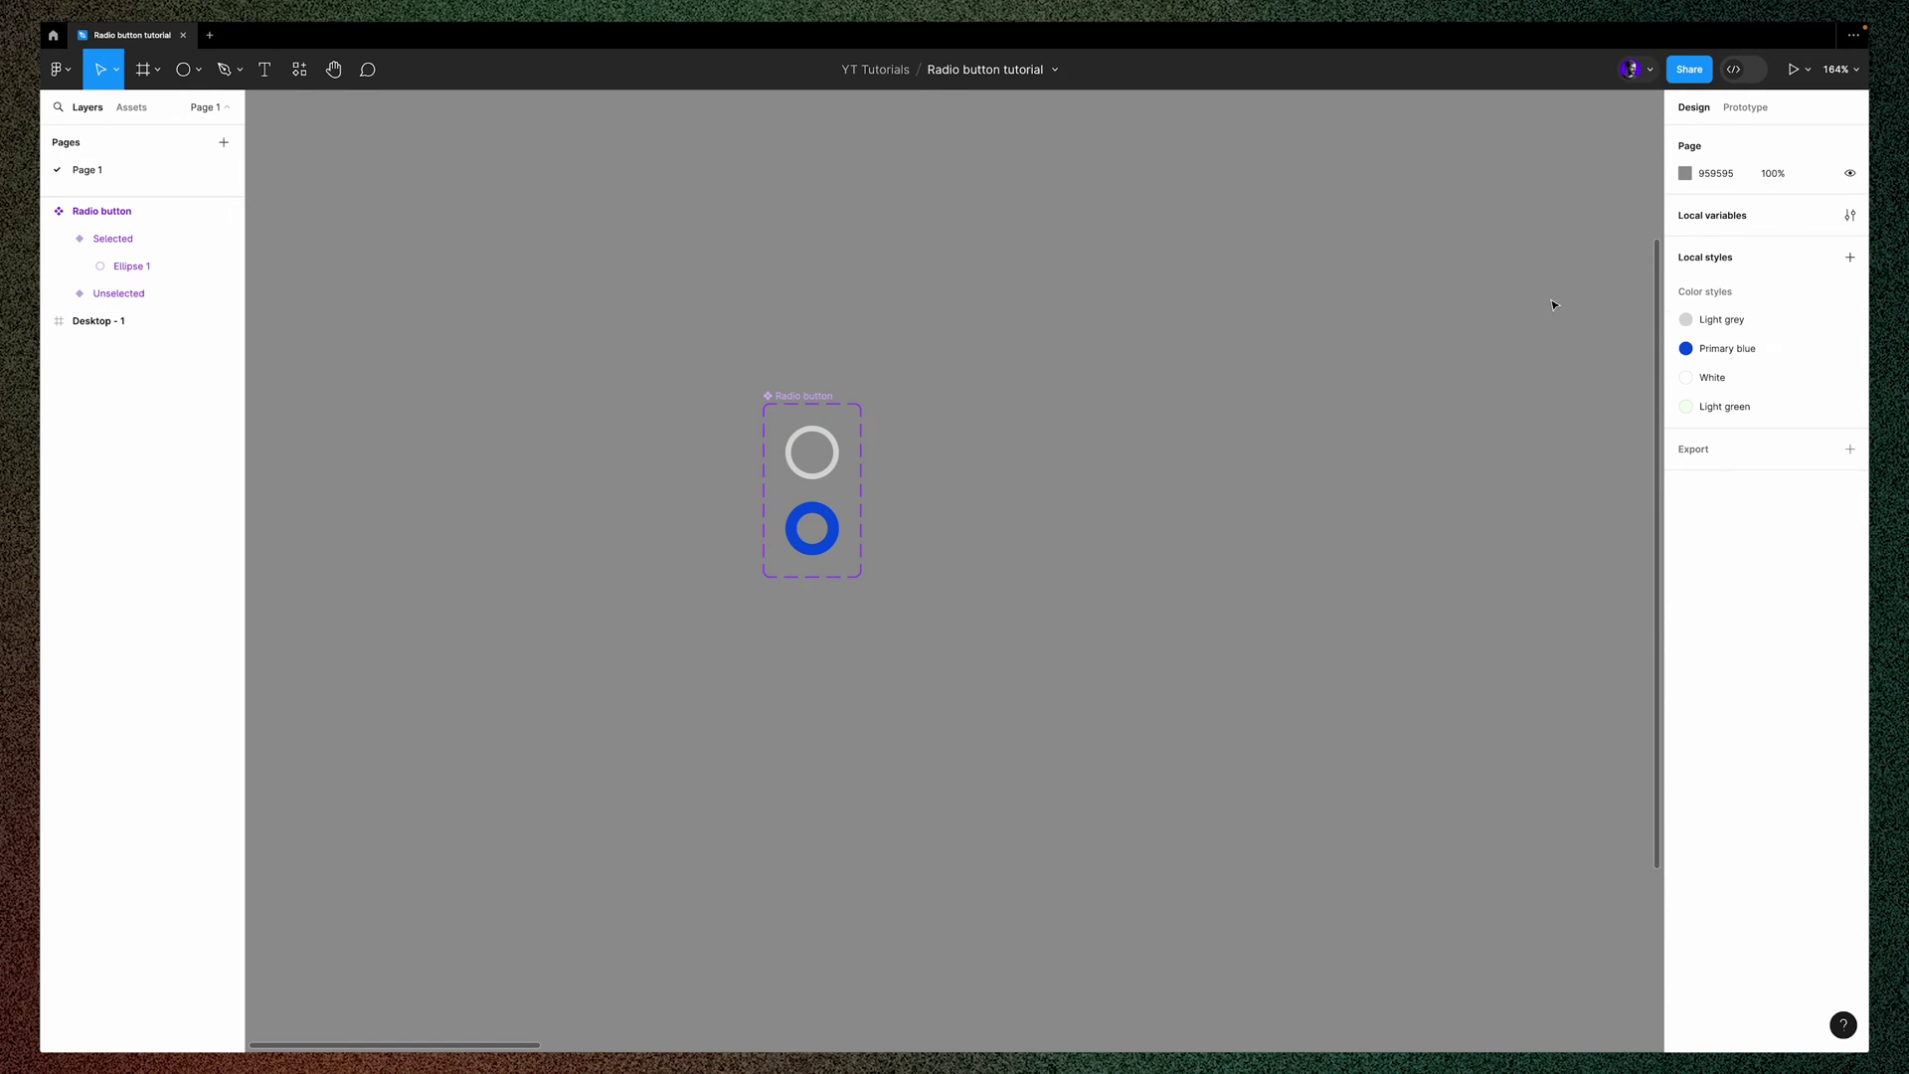
Add an On click prototype connection from Unselected that changes it to Selected
click(1756, 110)
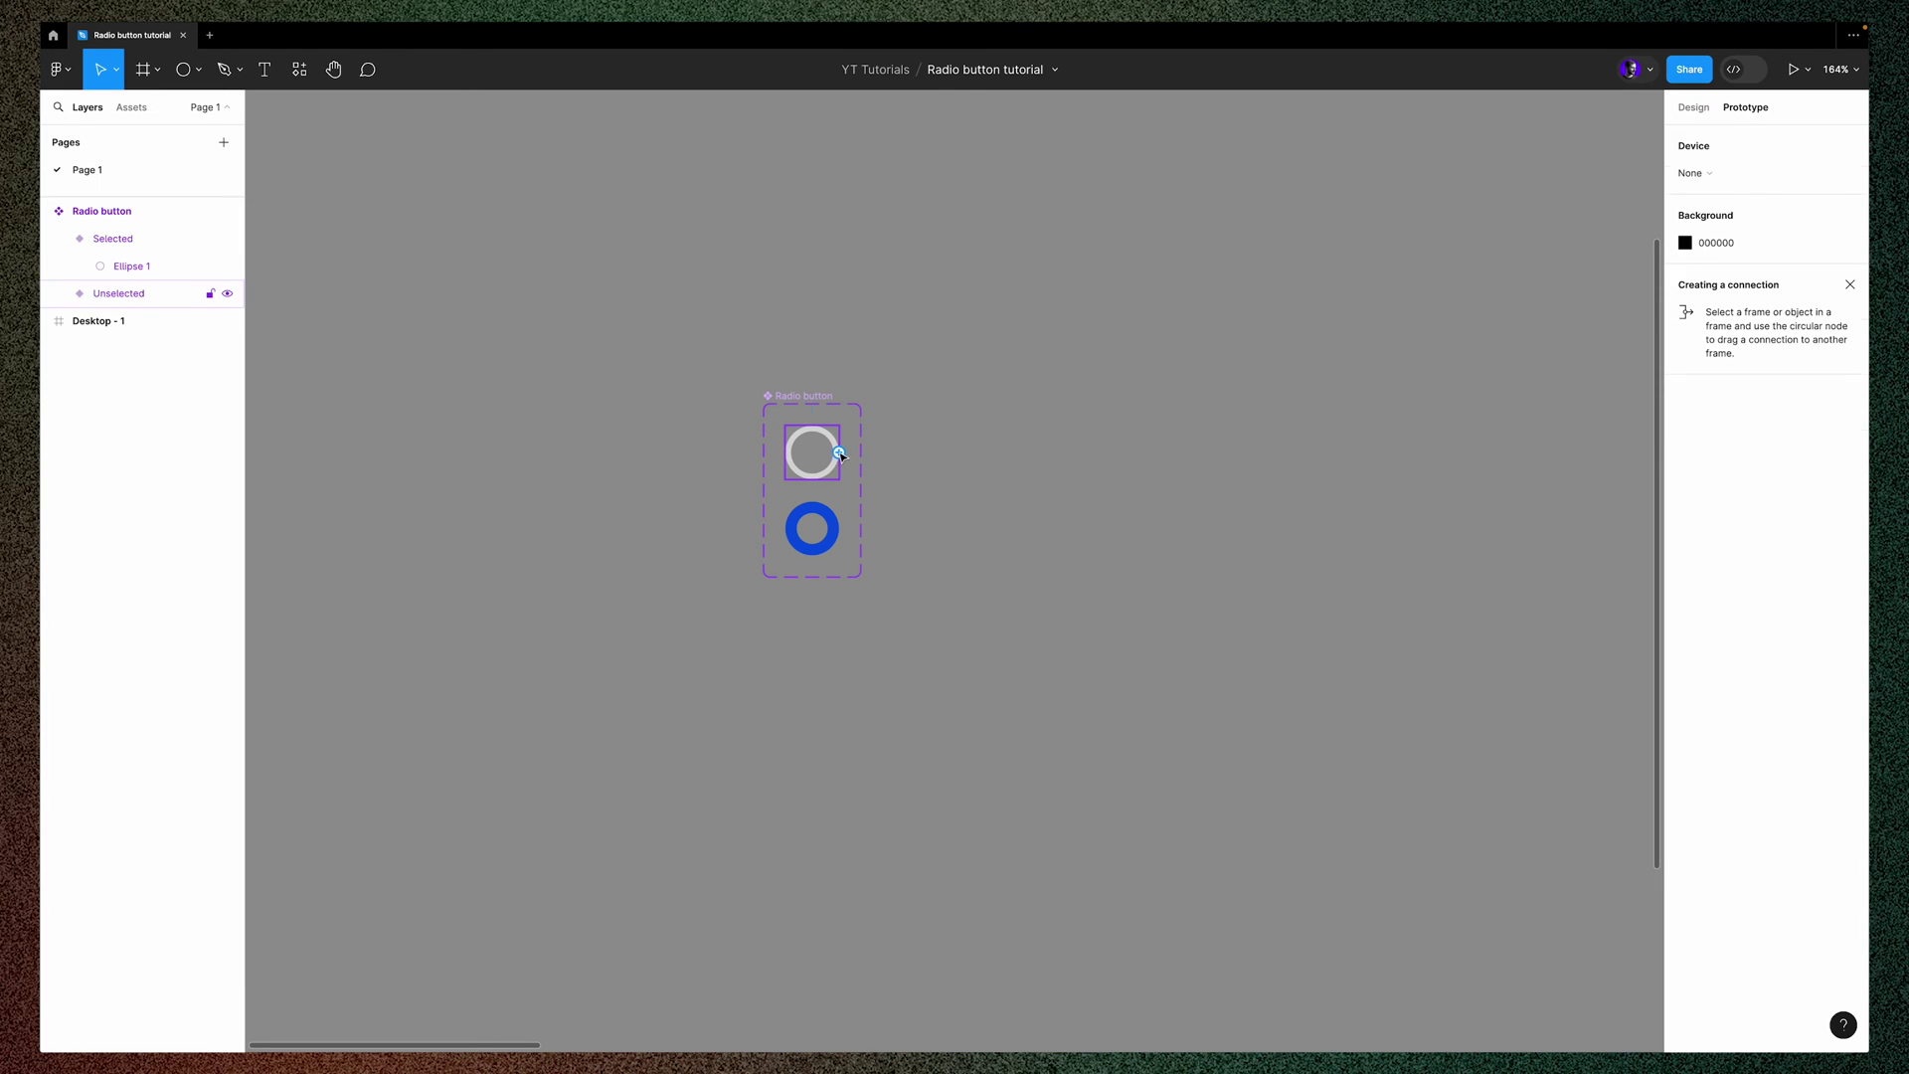
drag(841, 456, 820, 534)
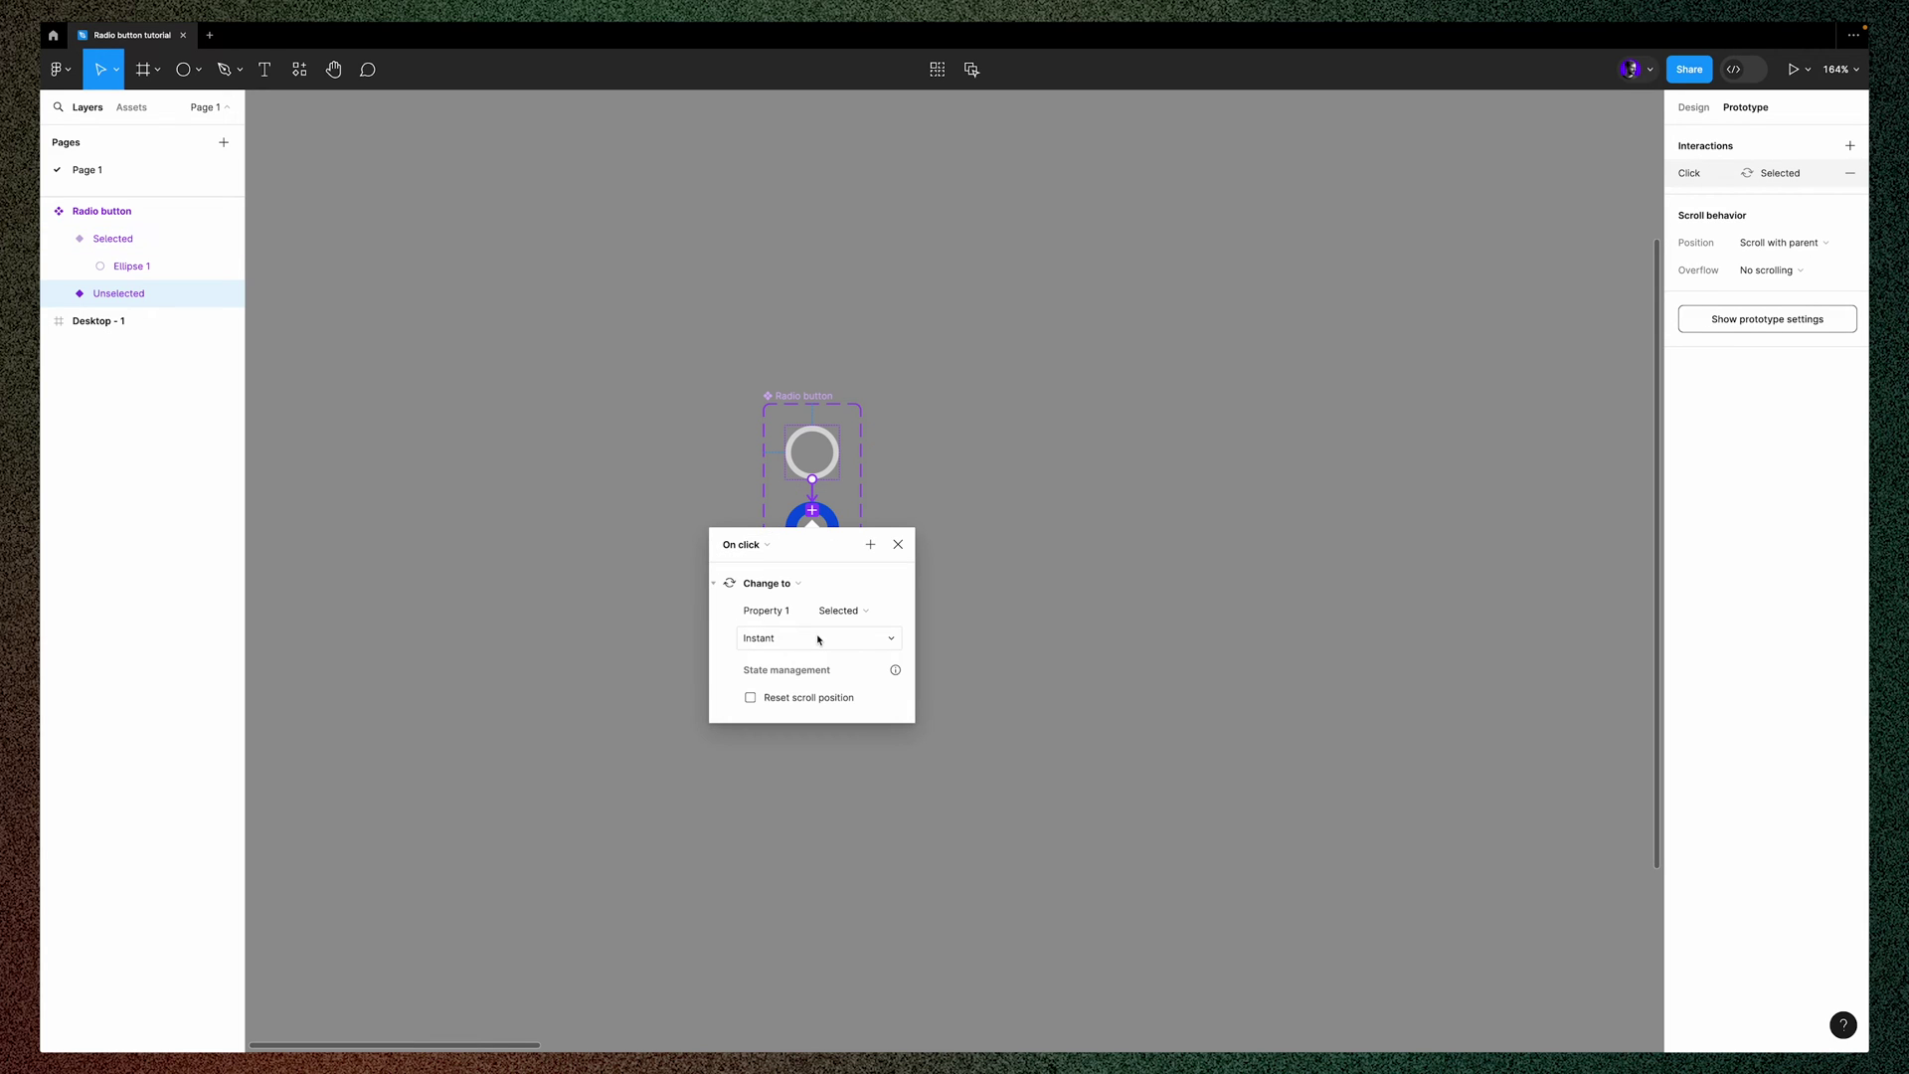
click(898, 544)
click(1067, 495)
scroll(1069, 495, right, 5)
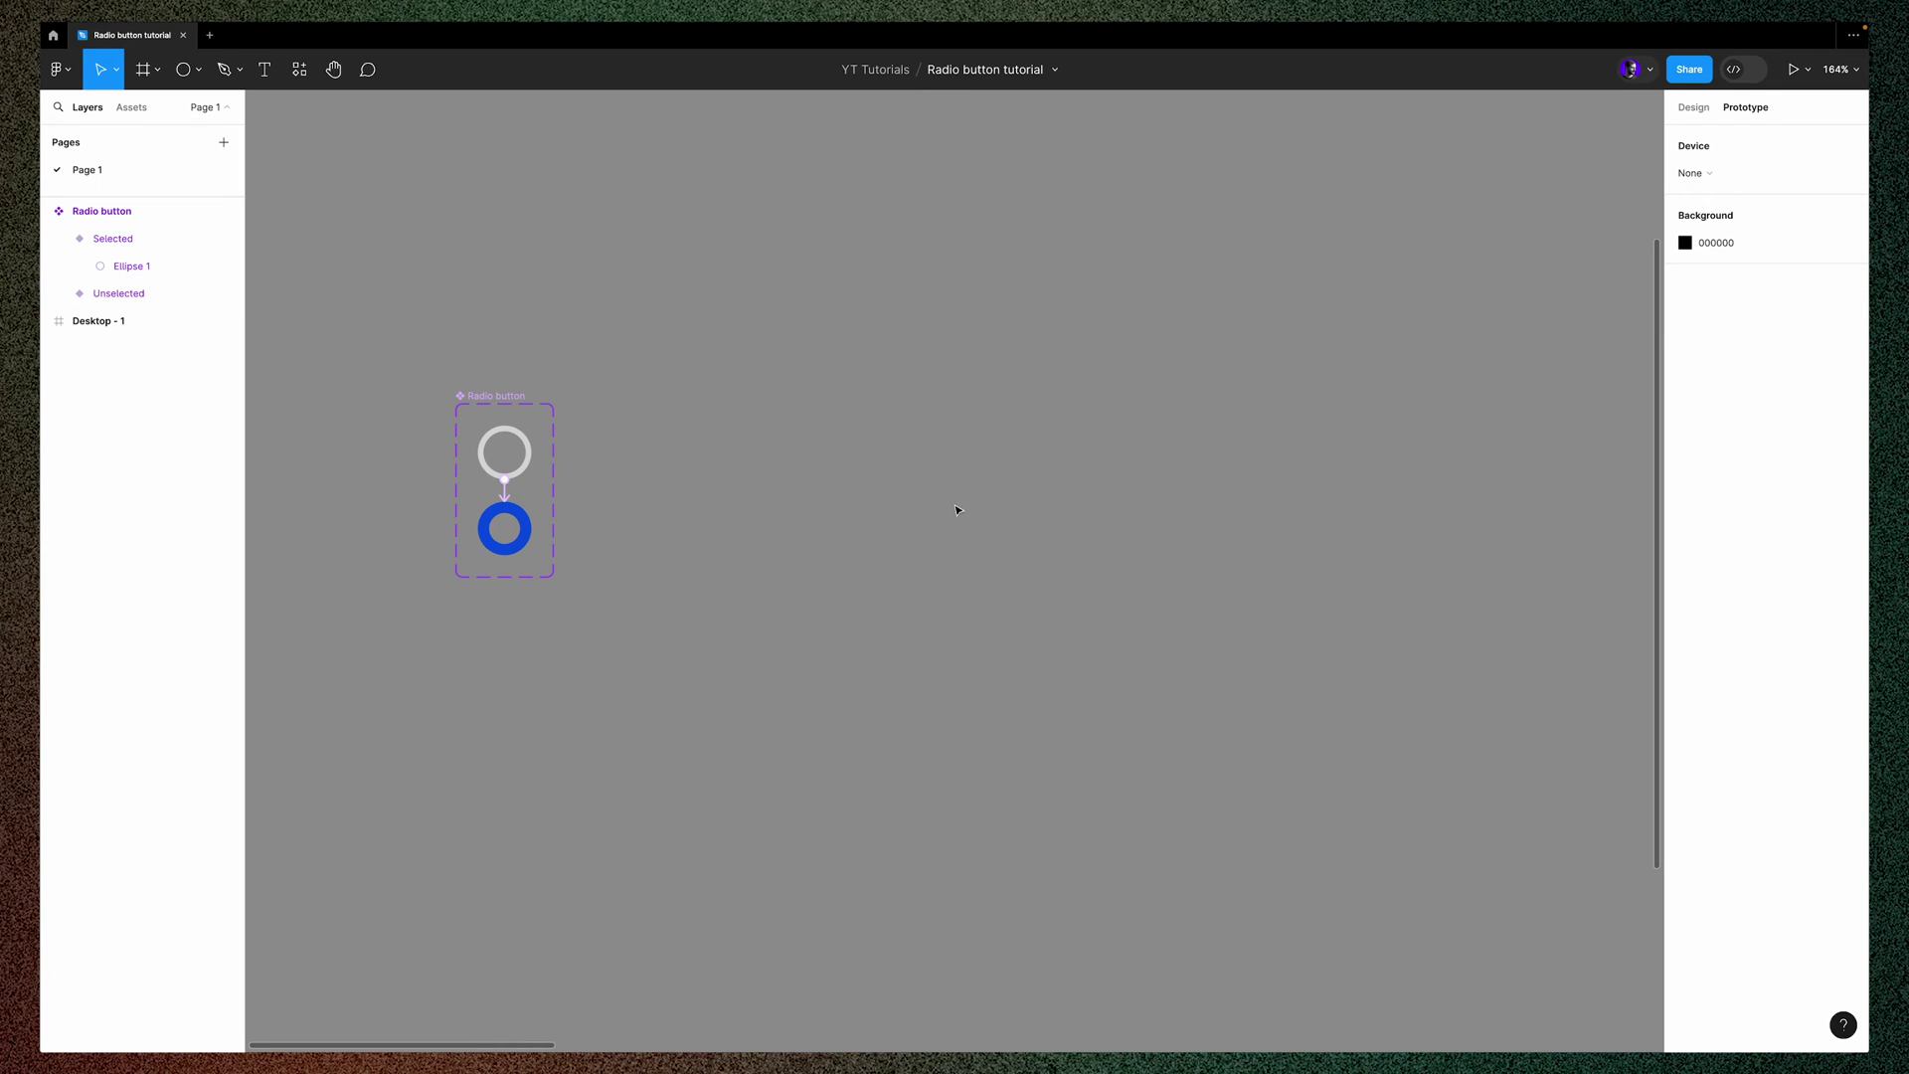
Add a 'Delivery type' text beside the radio buttons
key(t)
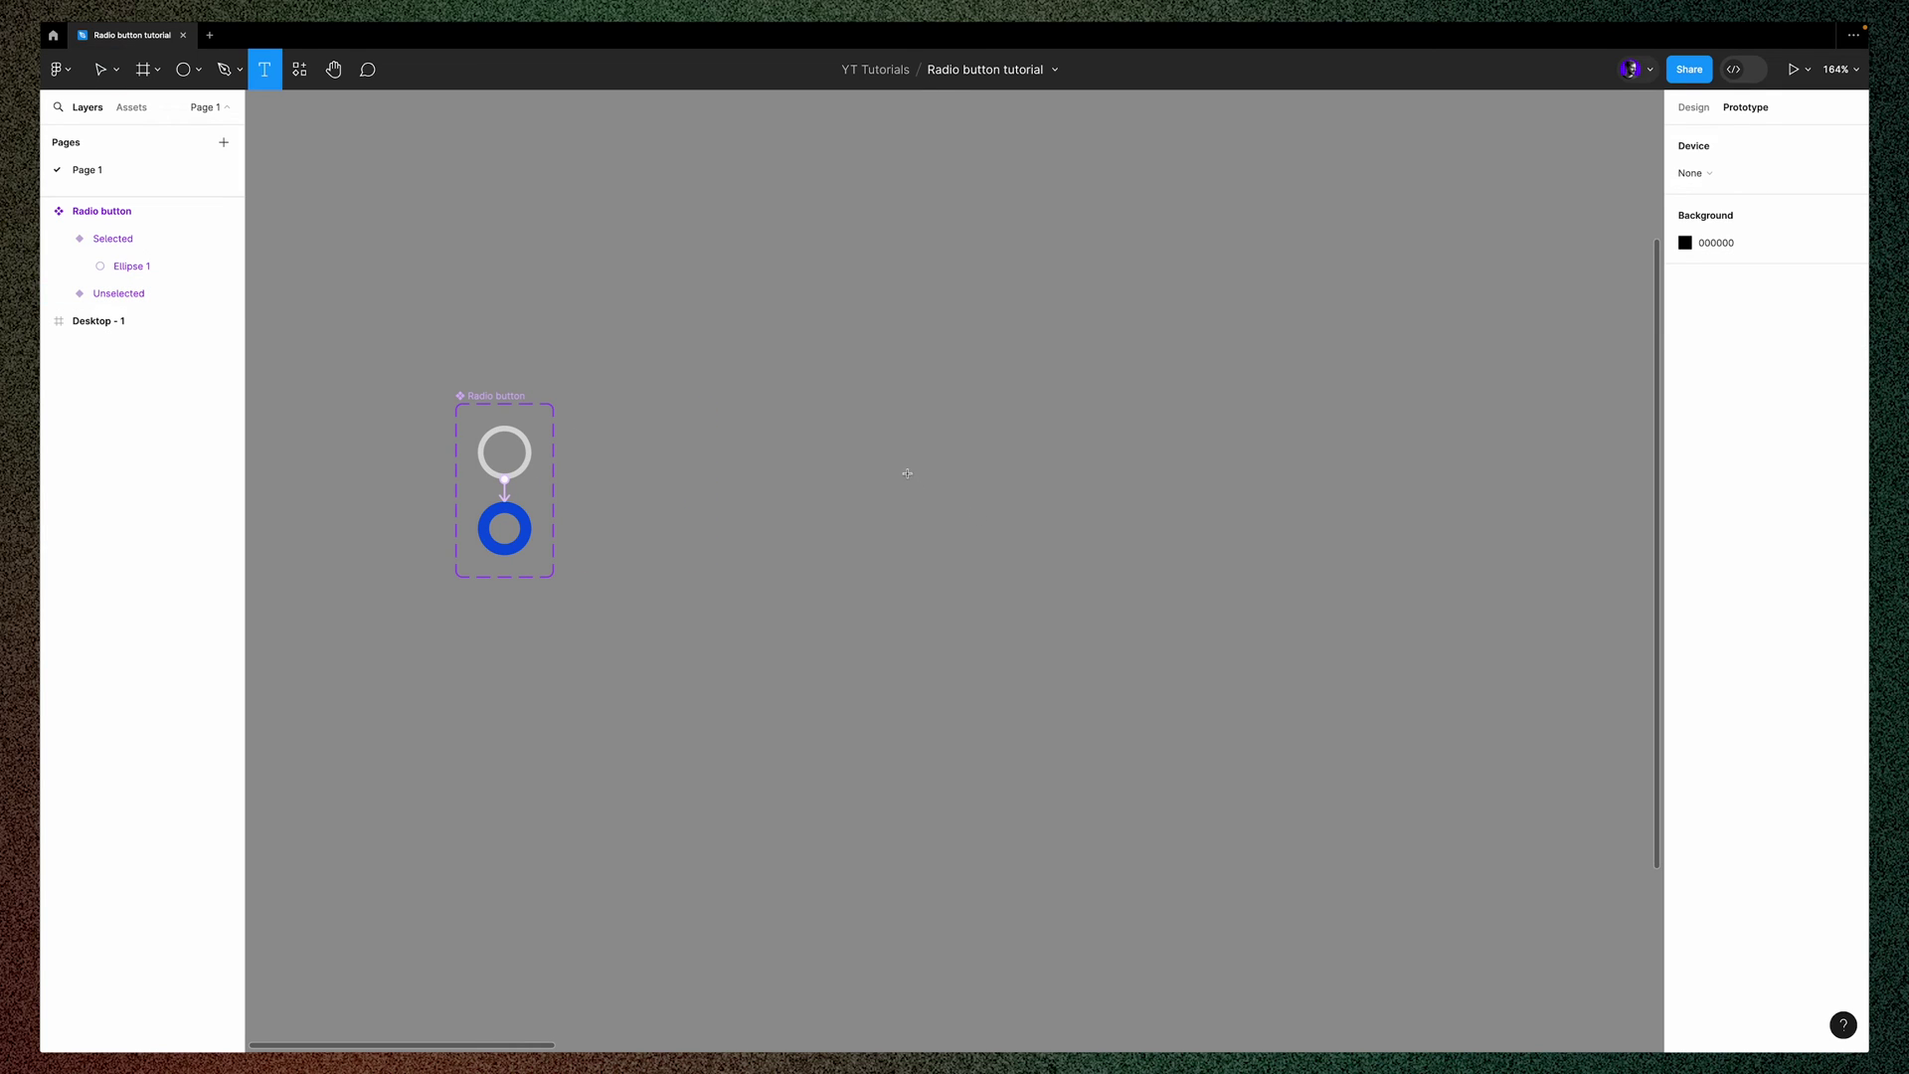
click(713, 443)
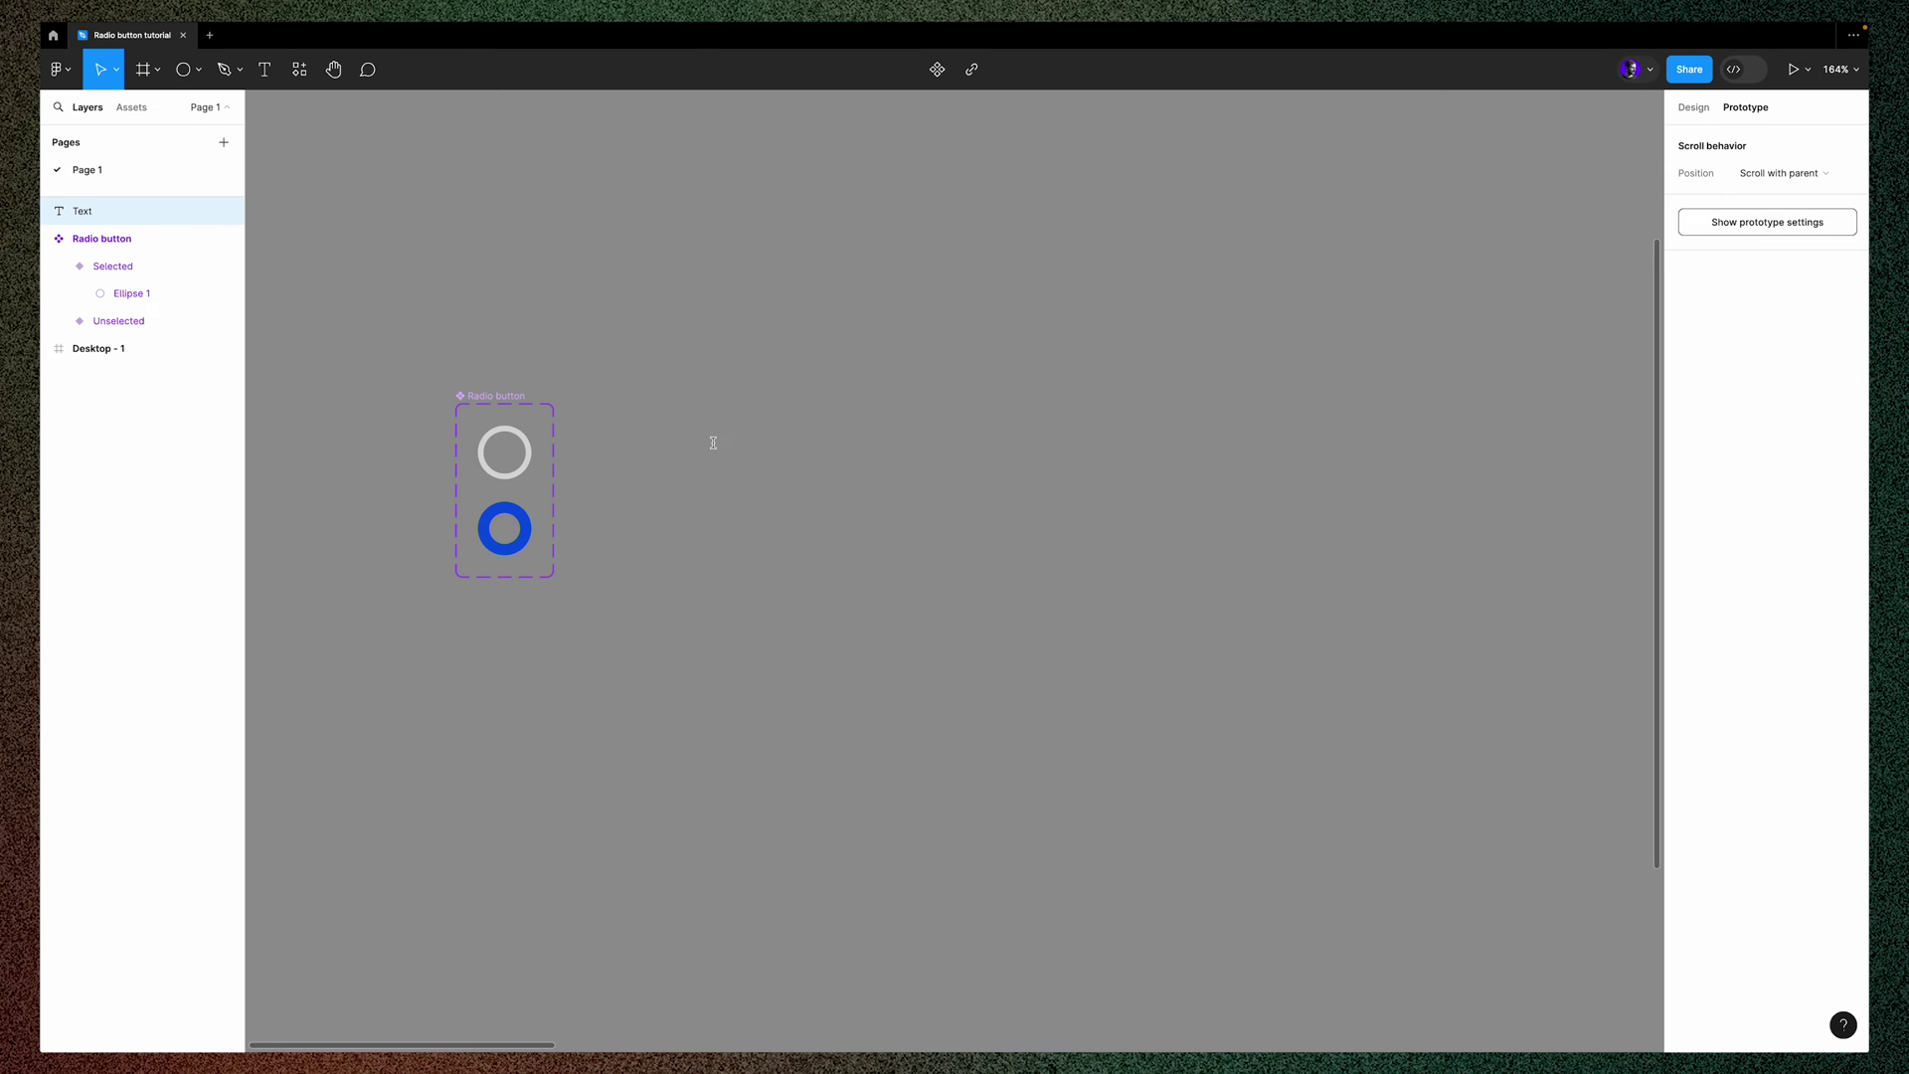
text(Delive)
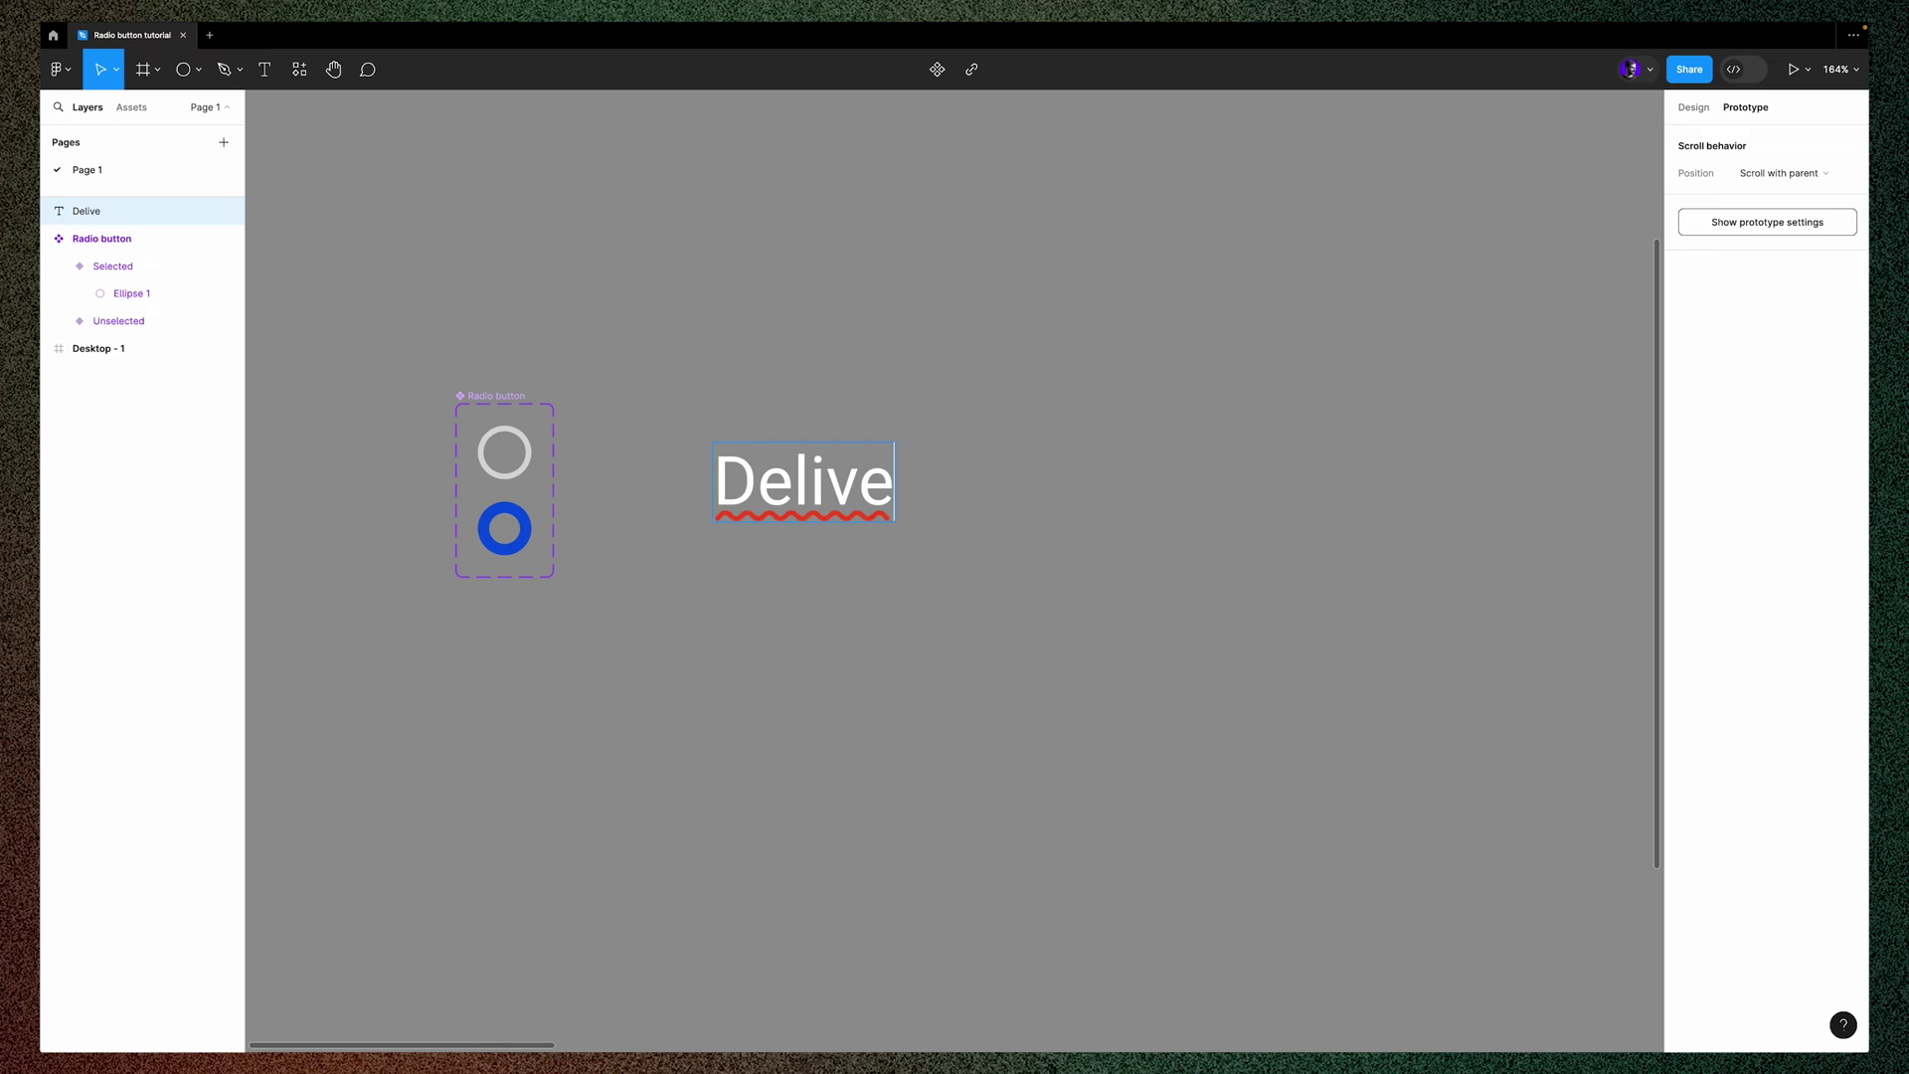
text(ry type)
key(Escape)
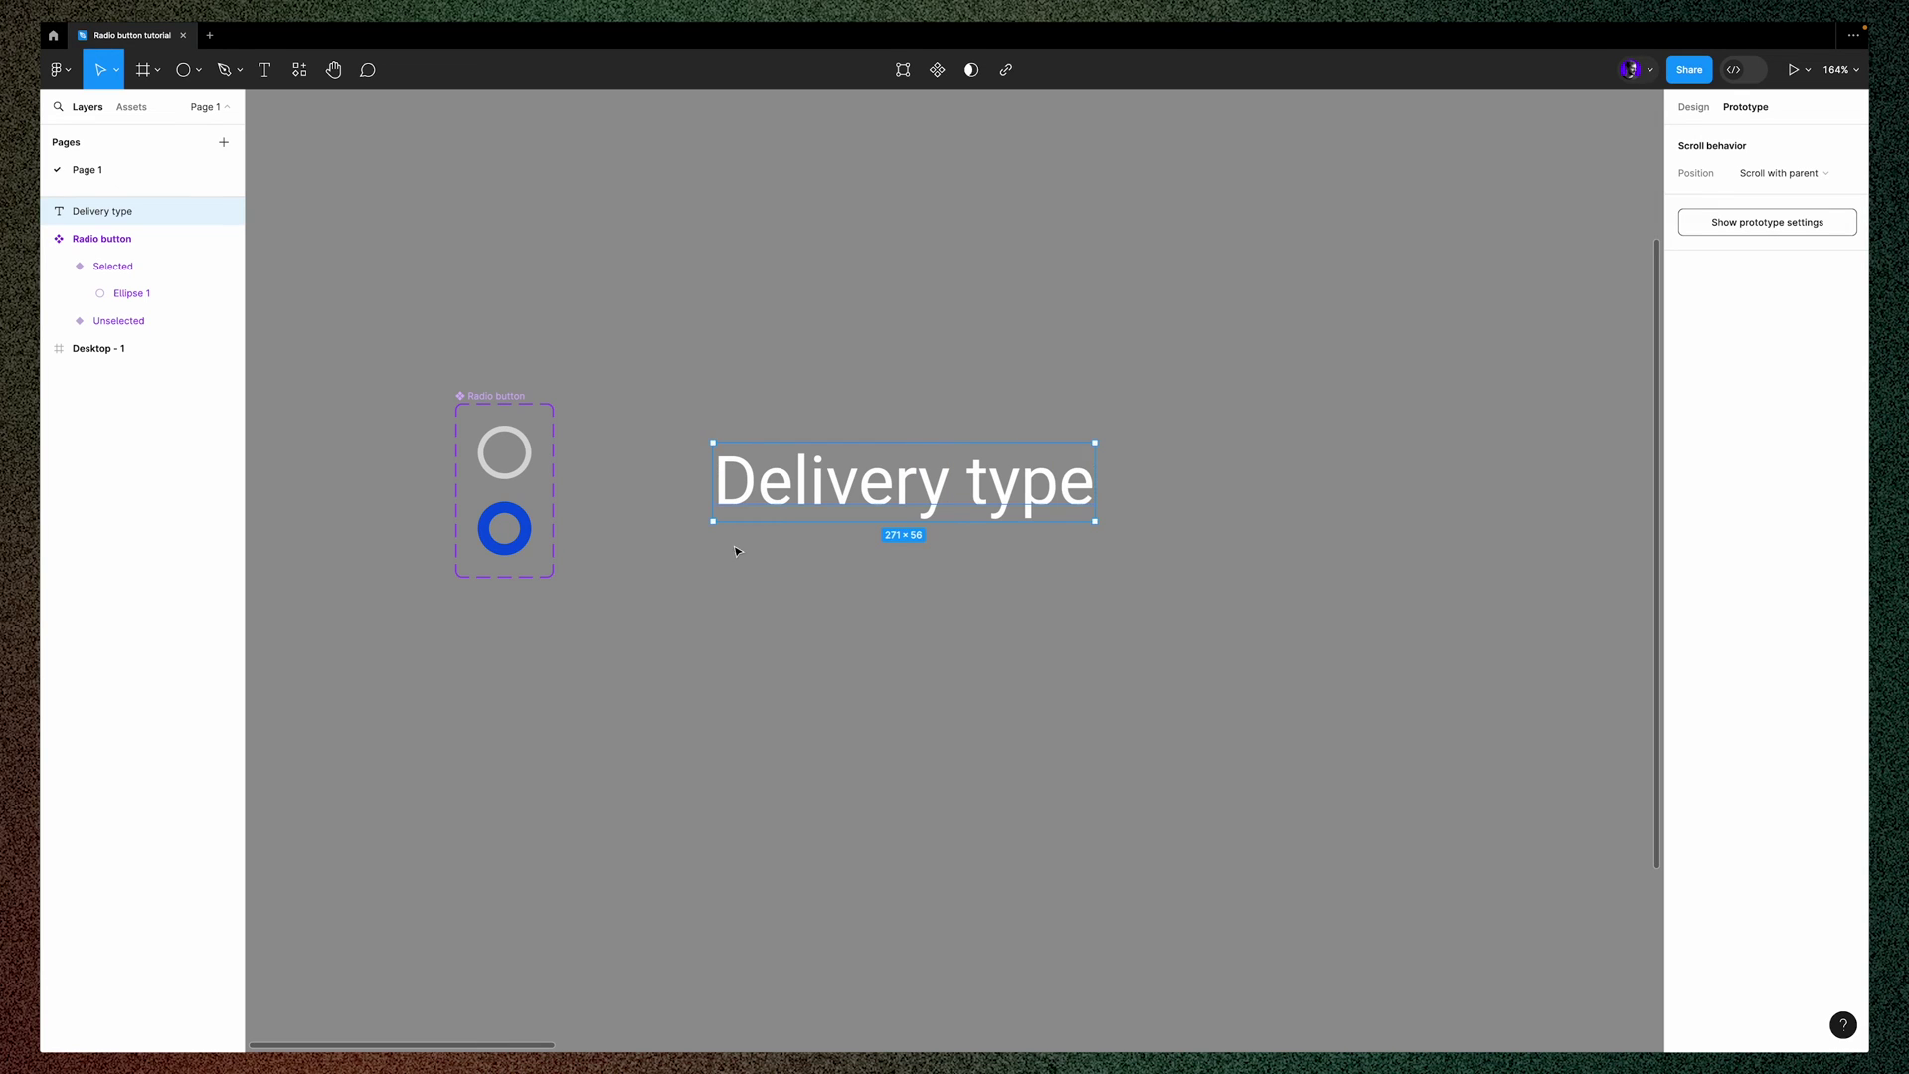
drag(1027, 497, 1010, 473)
Set the Delivery type text to font size 32 with the Black color style
click(1694, 108)
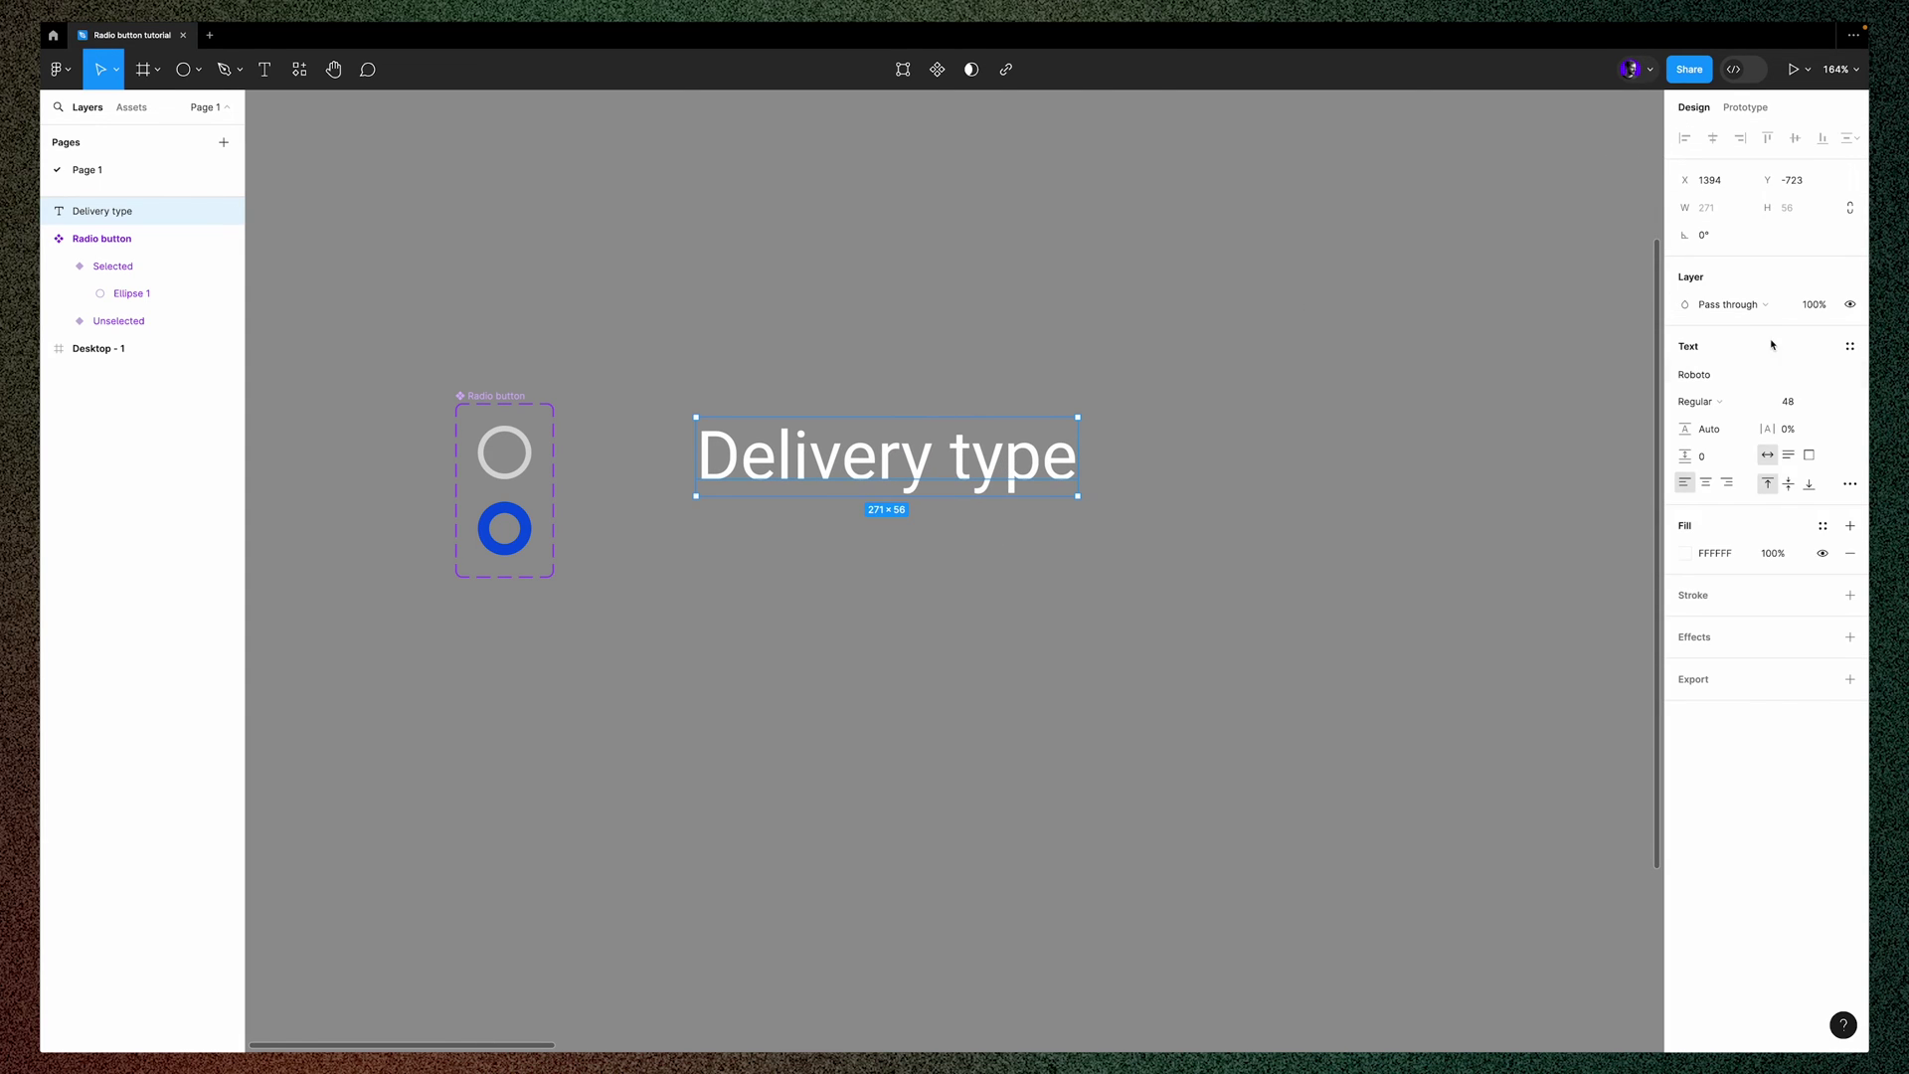
click(1838, 402)
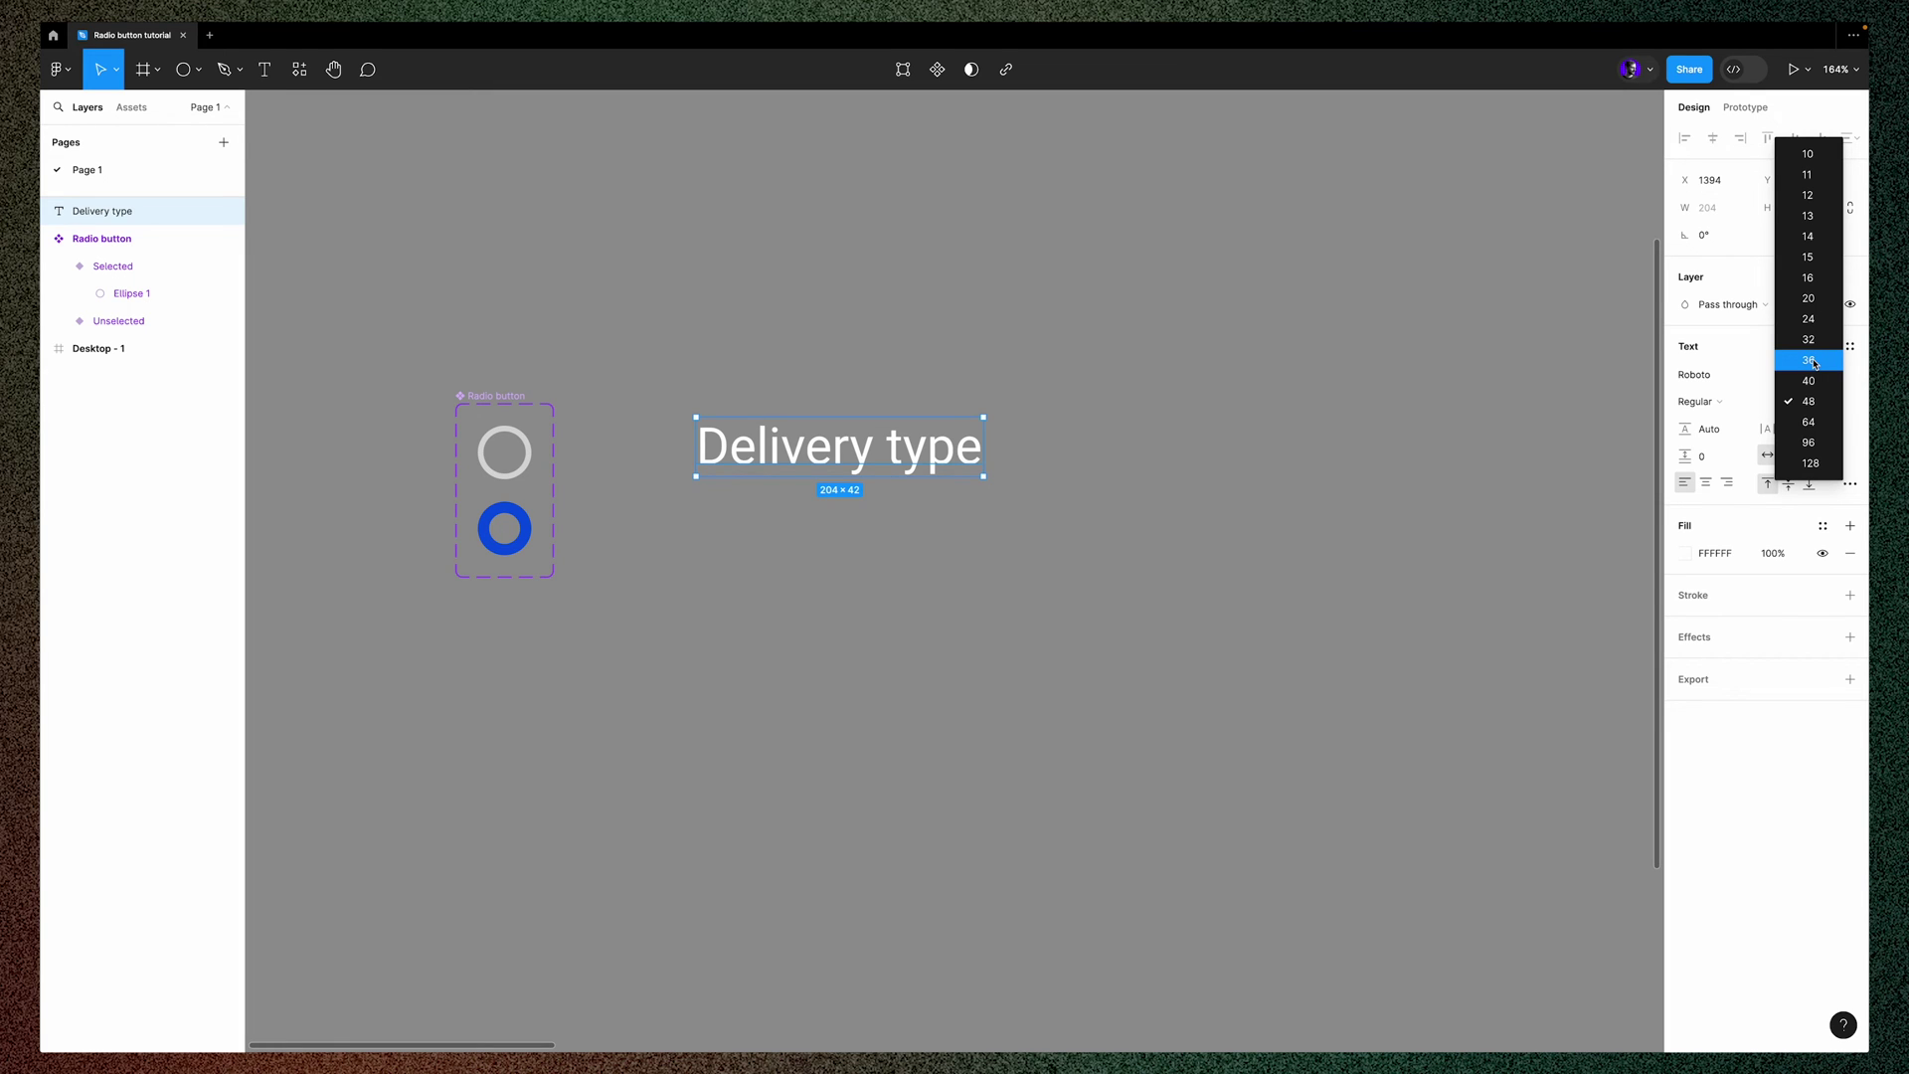
click(1814, 343)
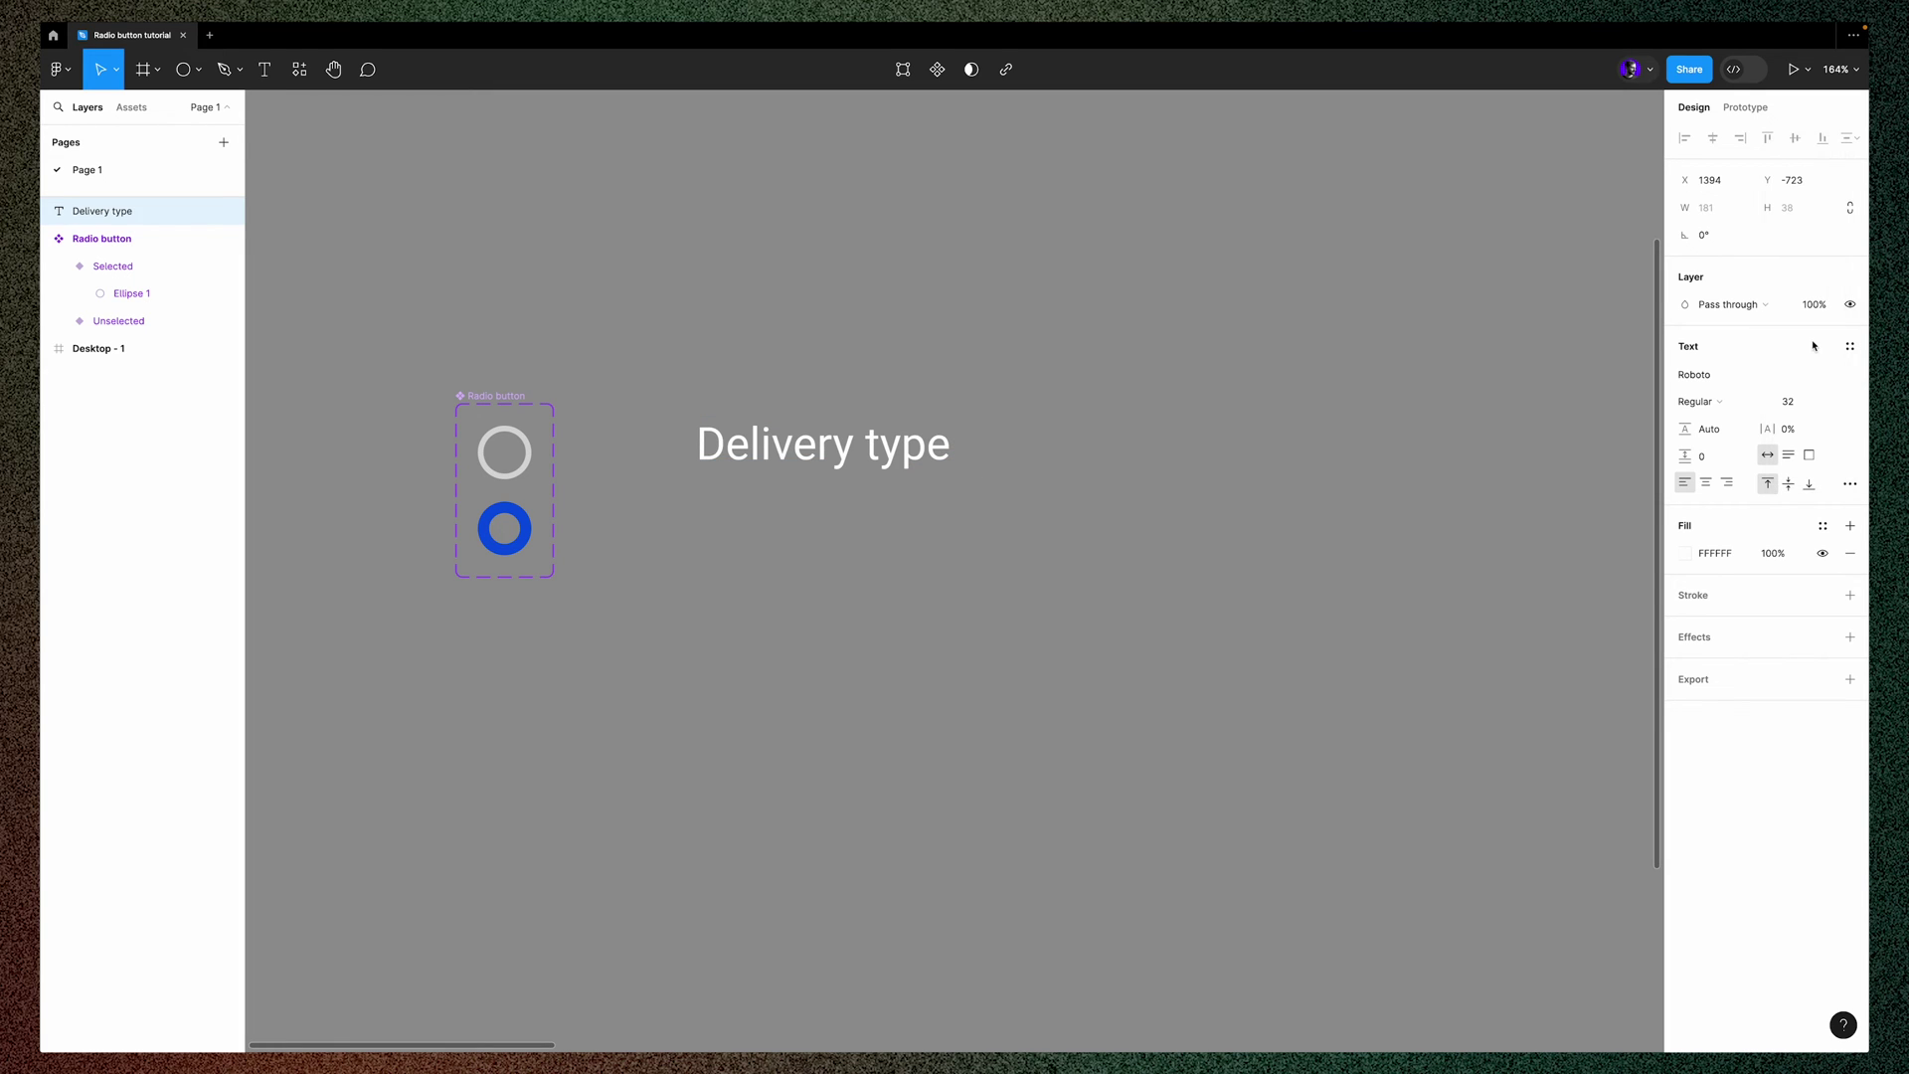
click(1716, 554)
key(Escape)
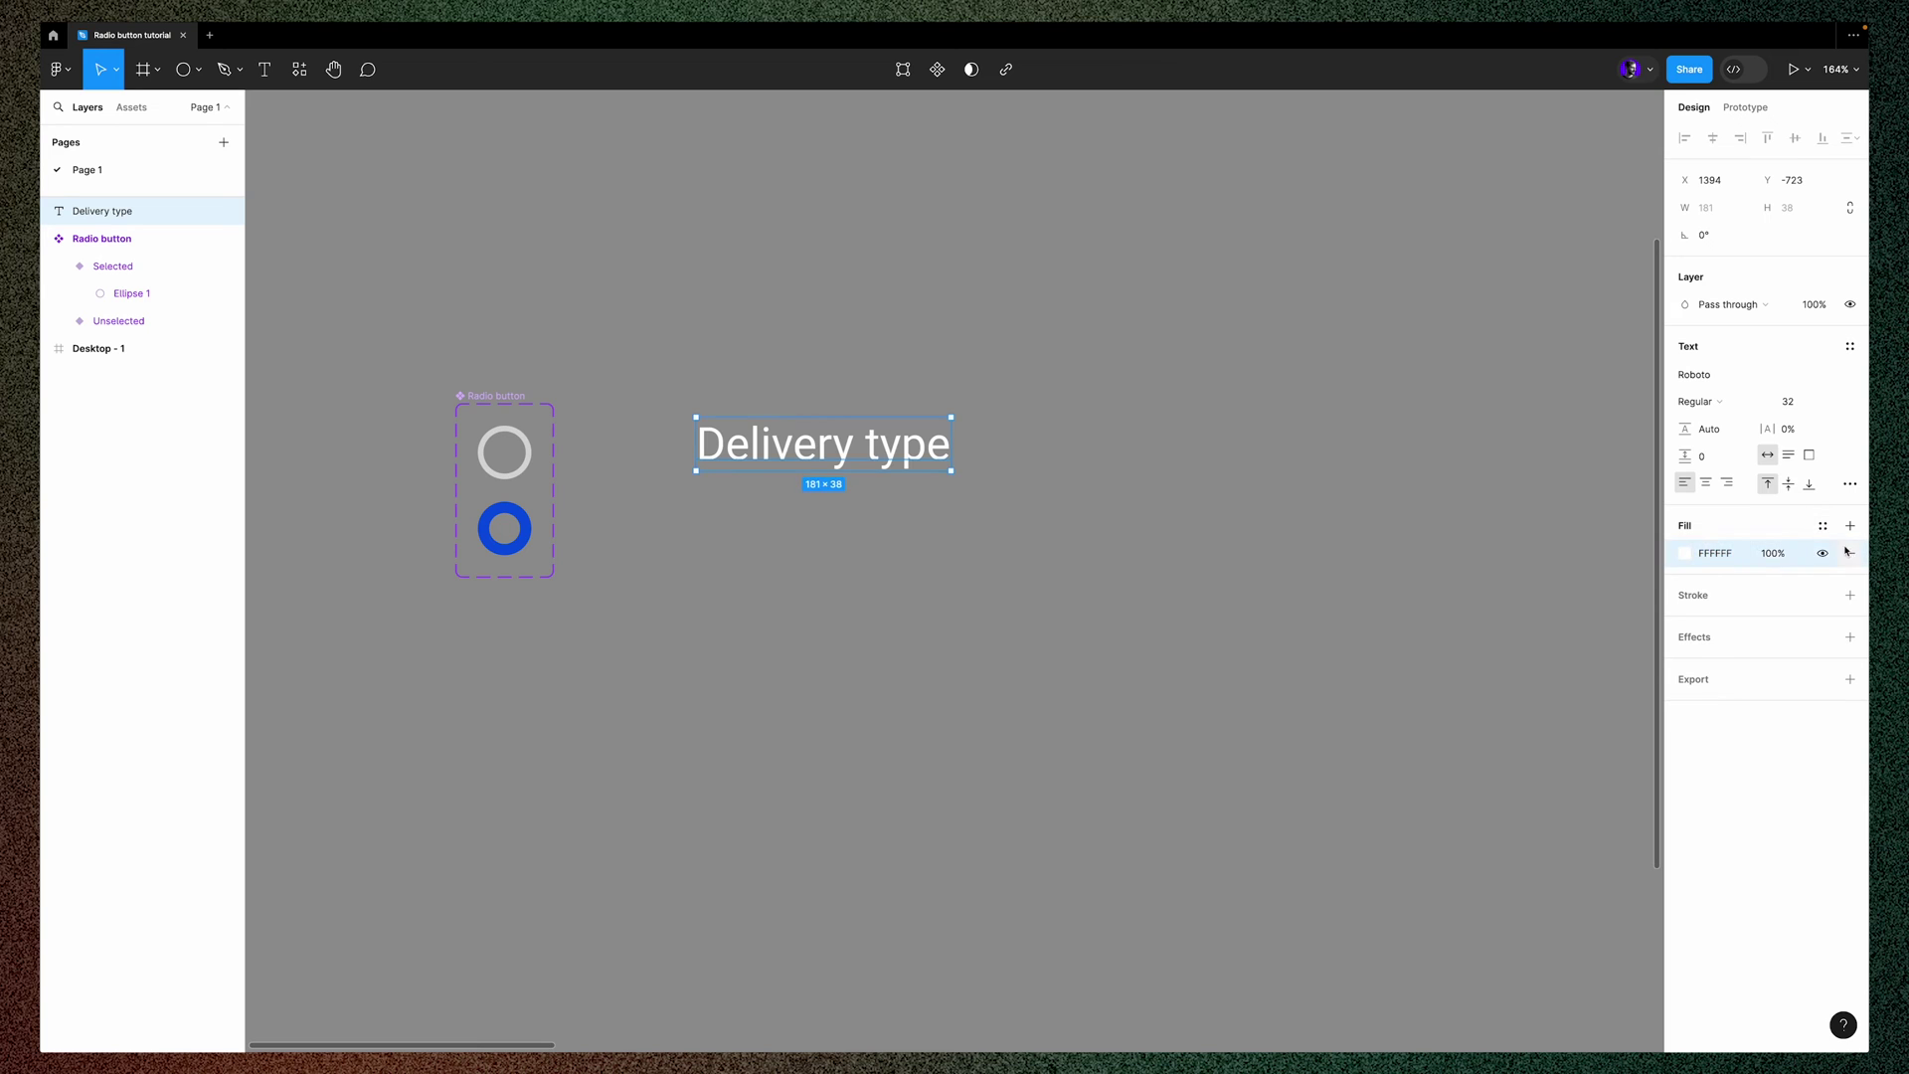
click(1823, 525)
click(1529, 696)
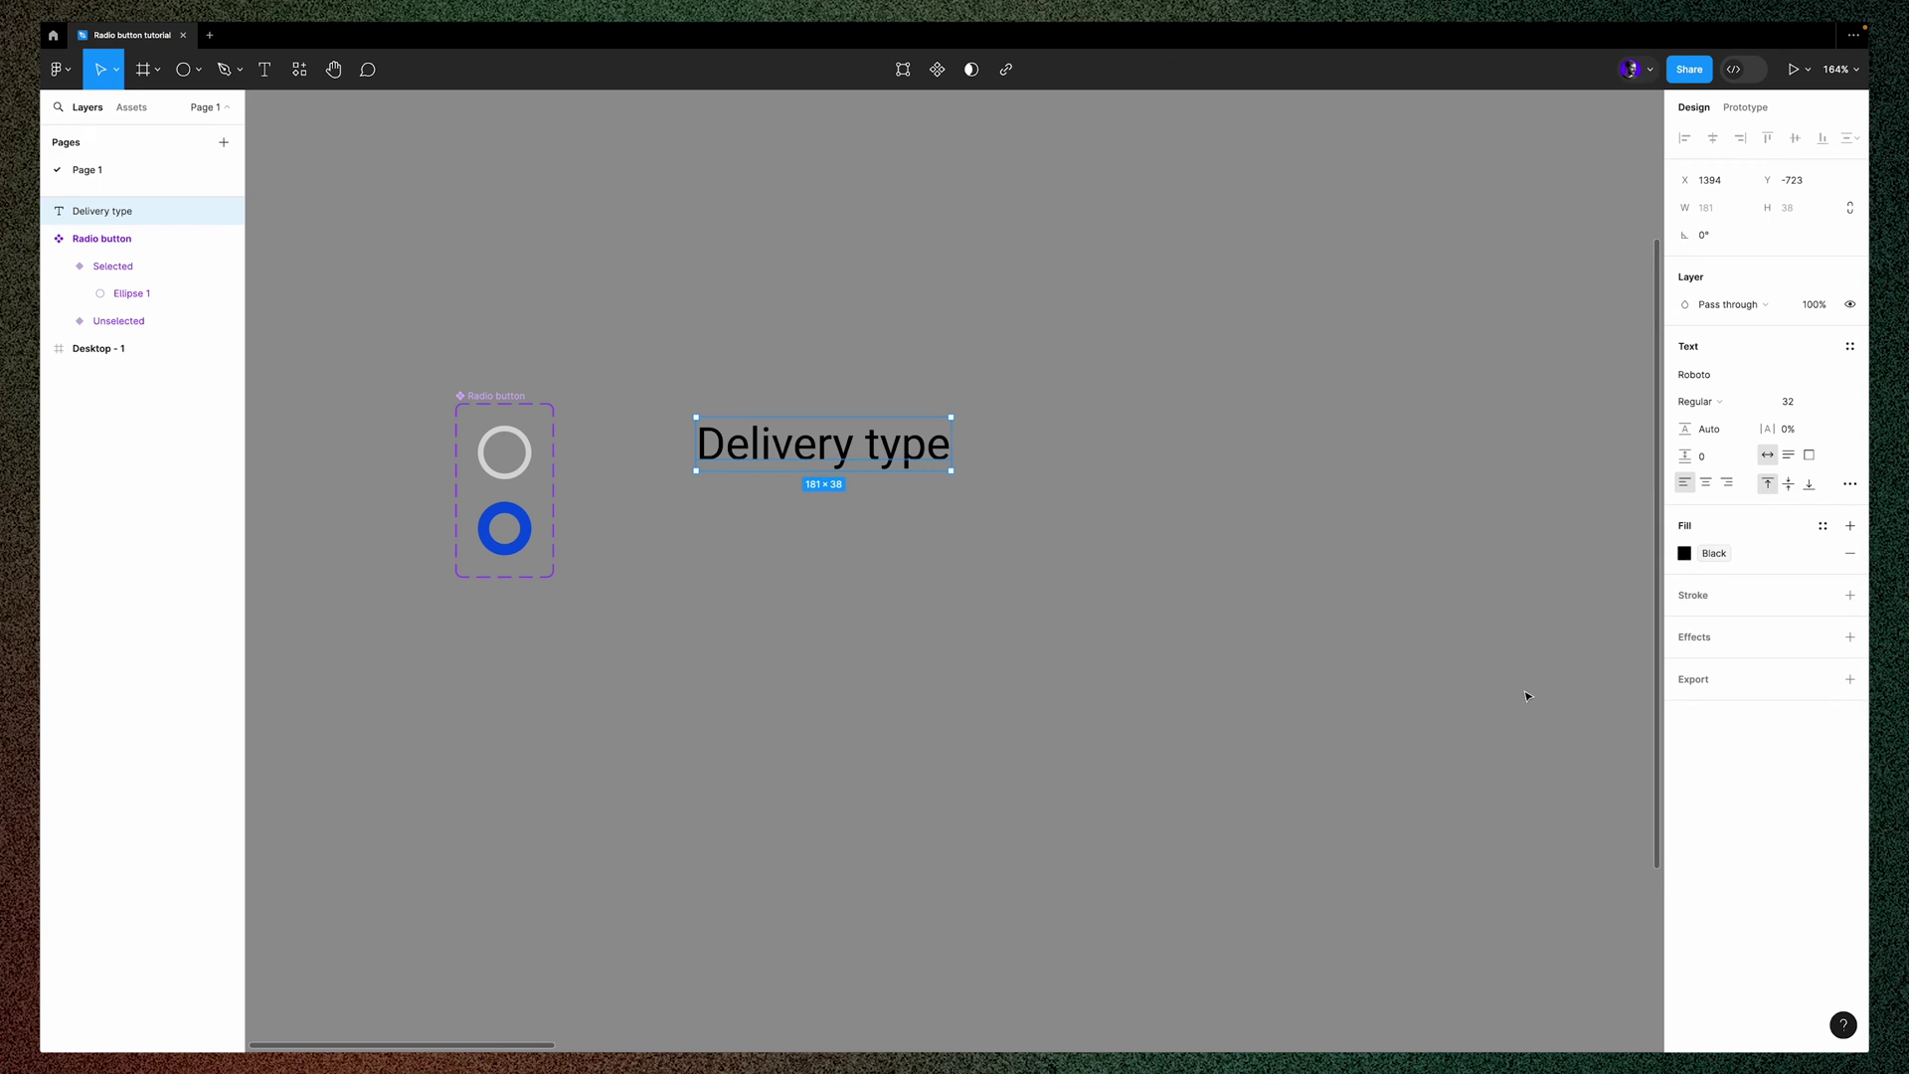
Duplicate the heading below and change the copy to '4-10 business days'
click(840, 580)
alt+drag(886, 448, 886, 513)
double_click(876, 514)
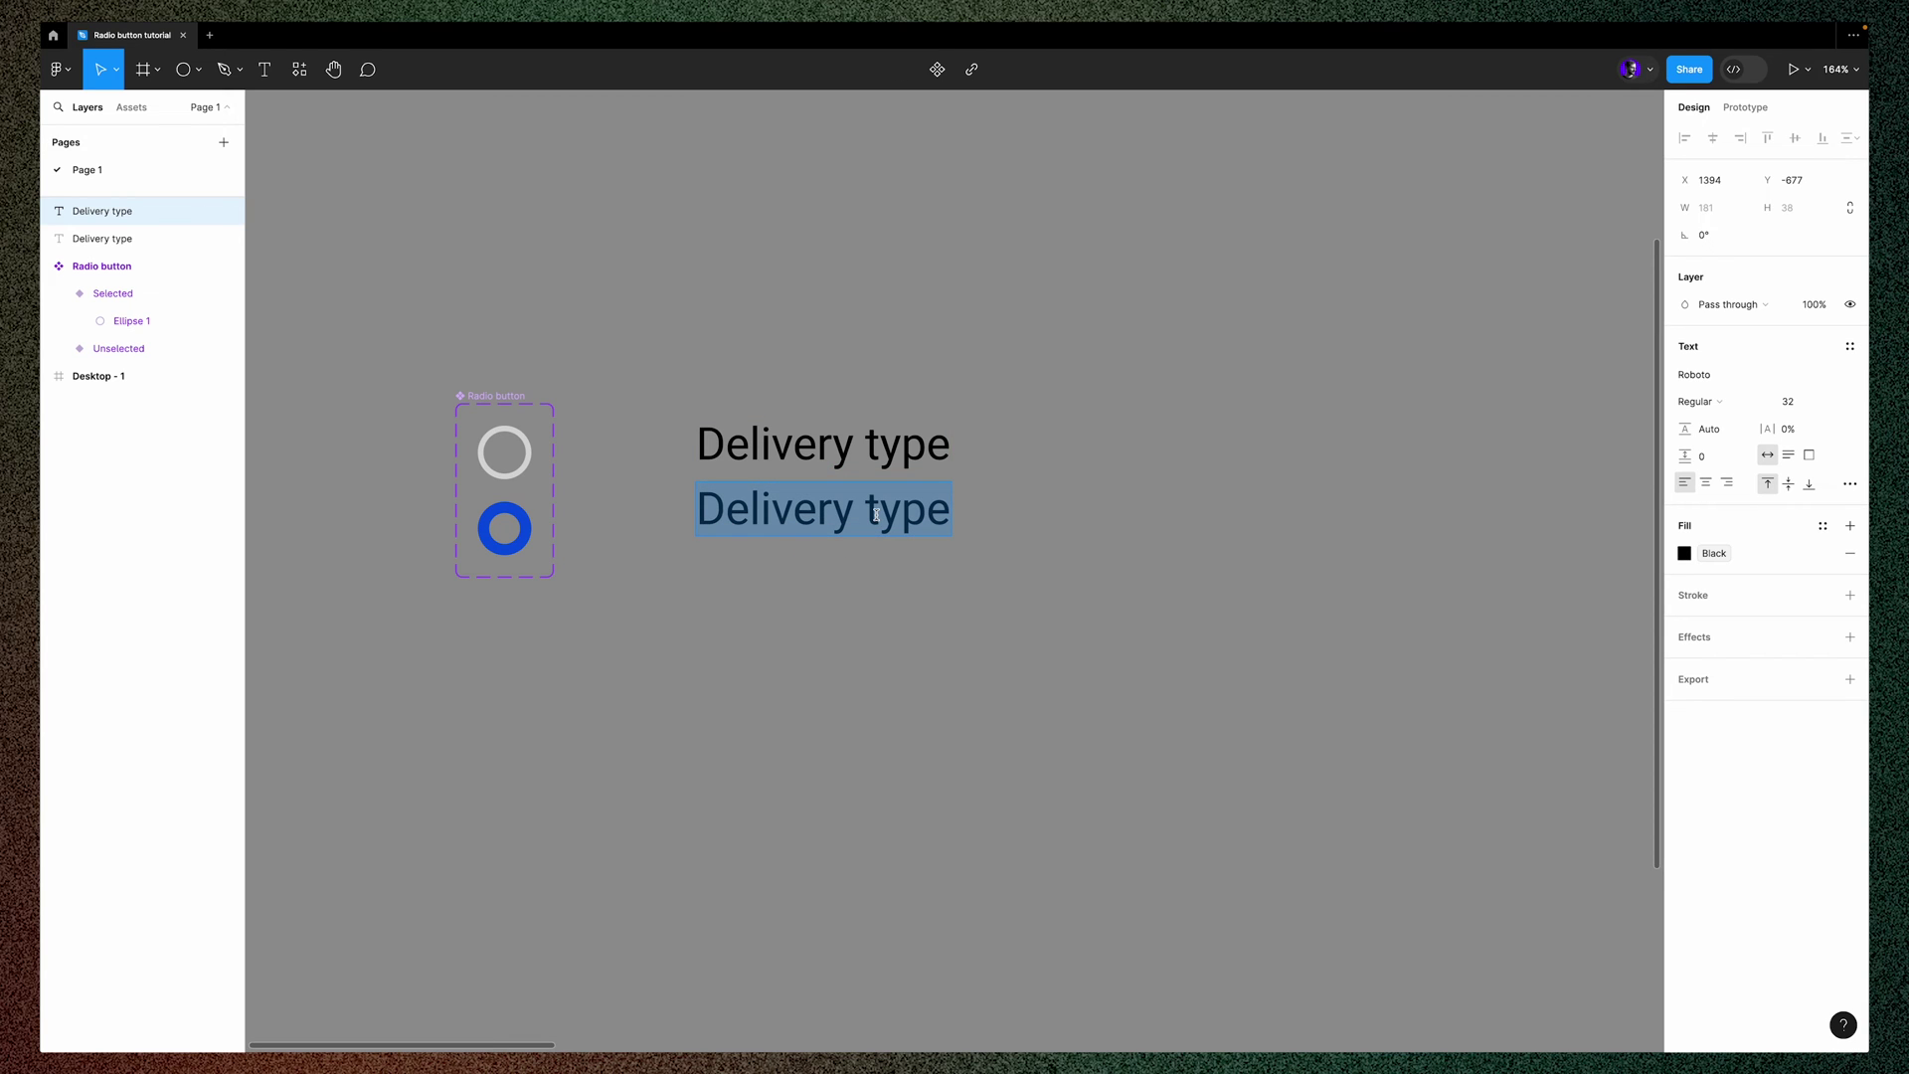
text(4-.)
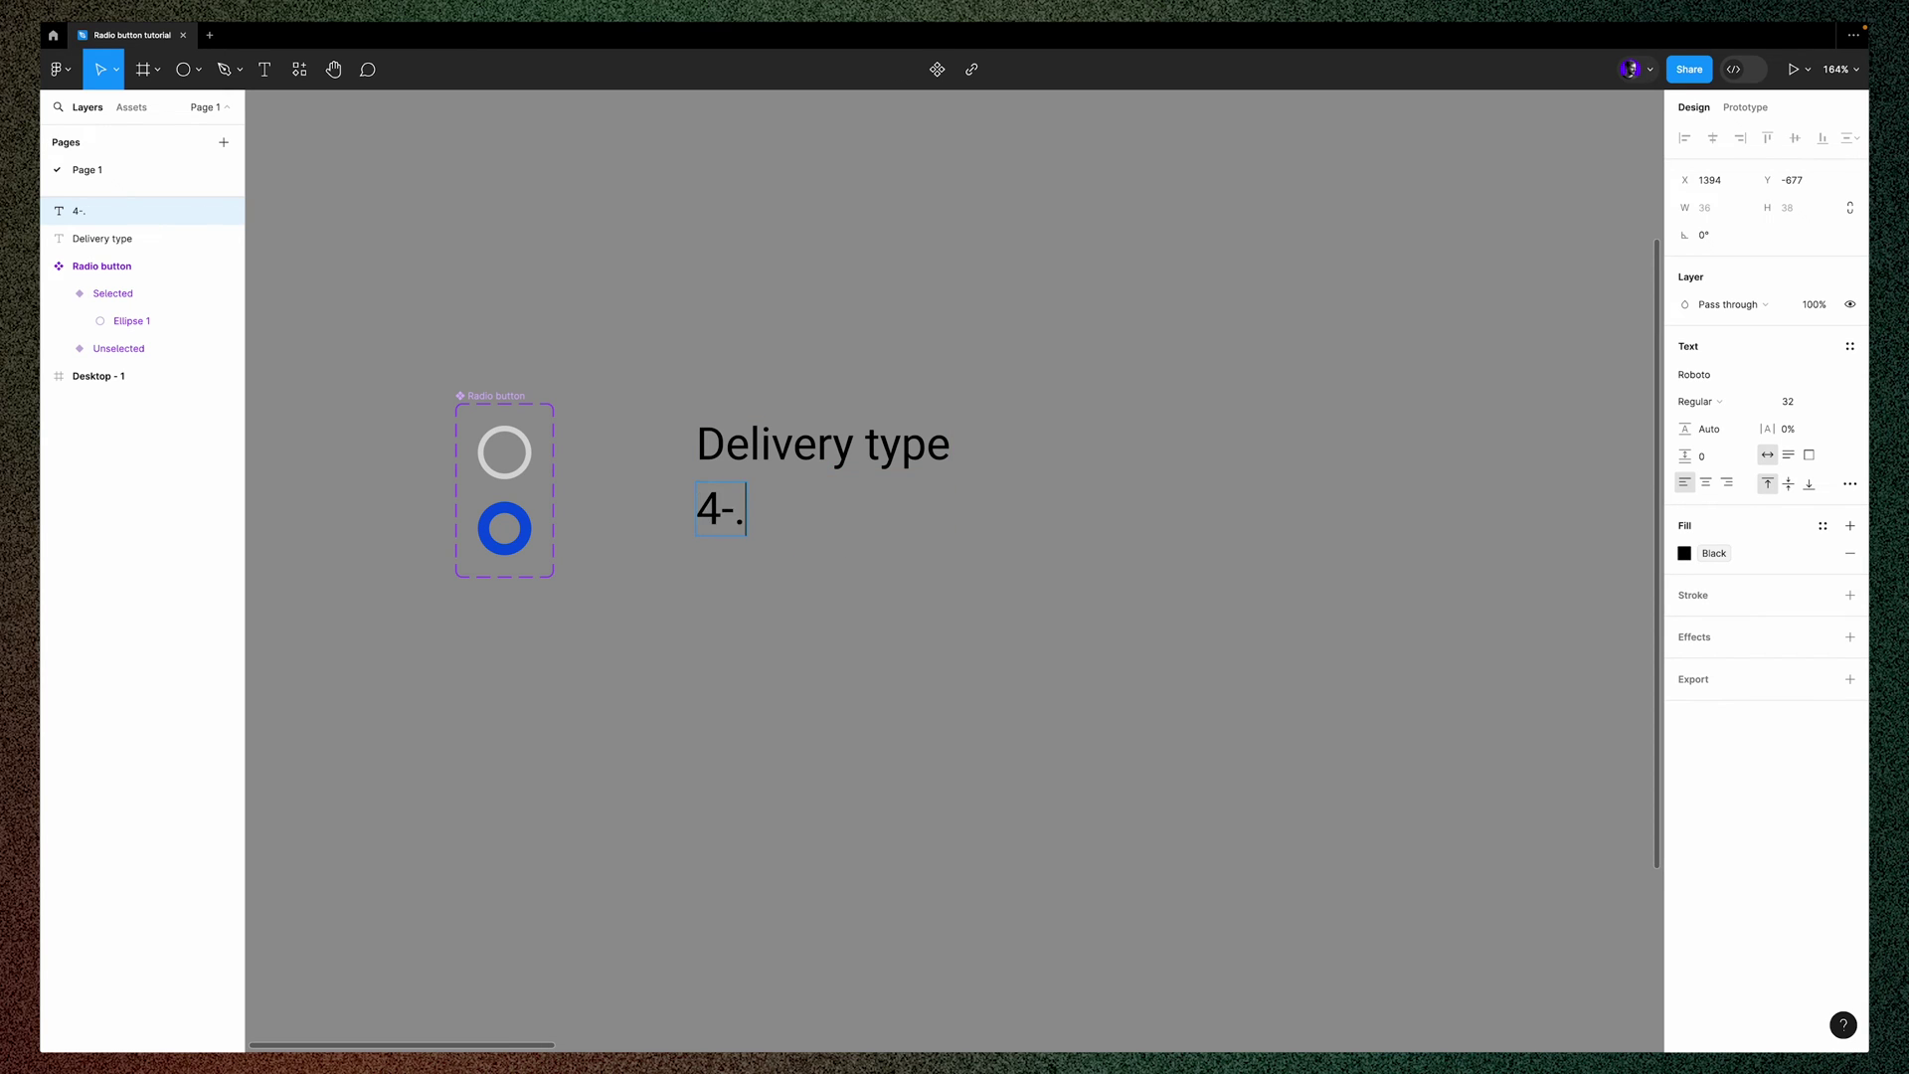
key(BackSpace)
text(10 busine)
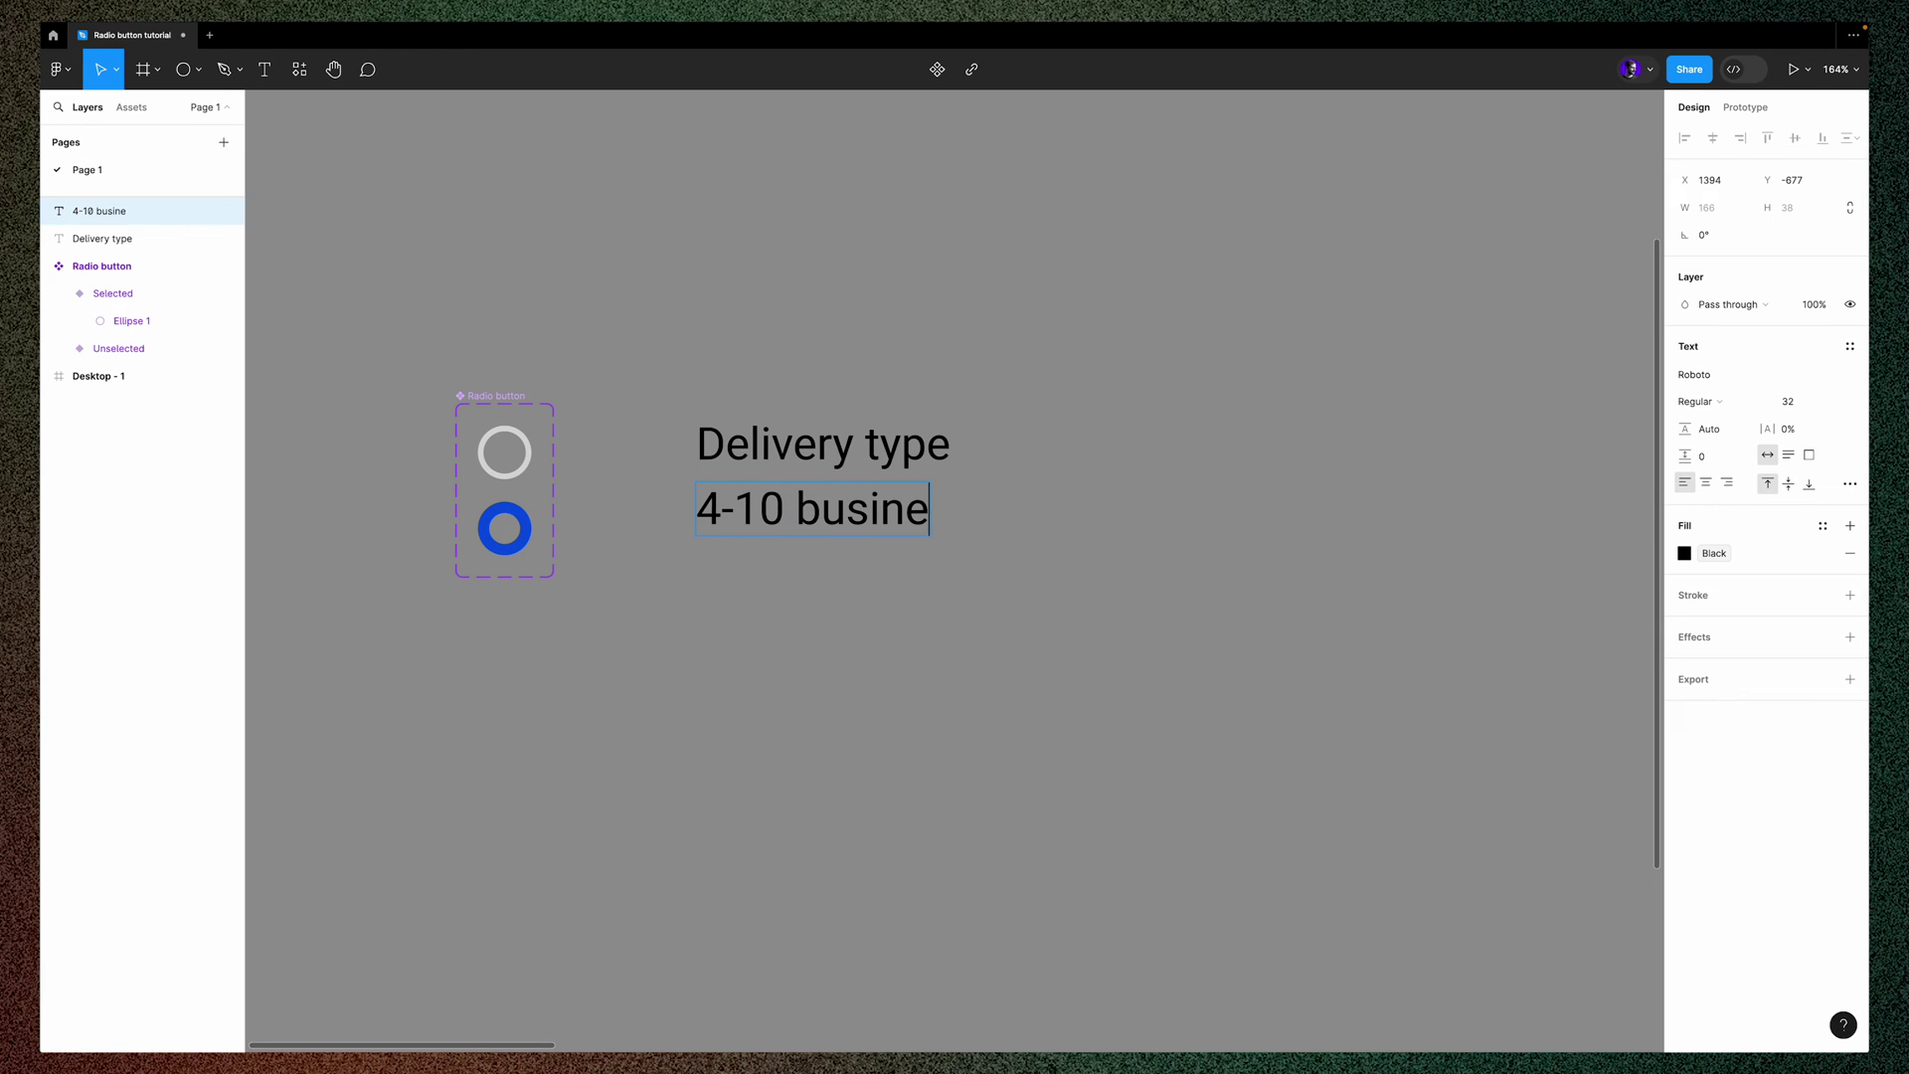
text(ss days)
key(Escape)
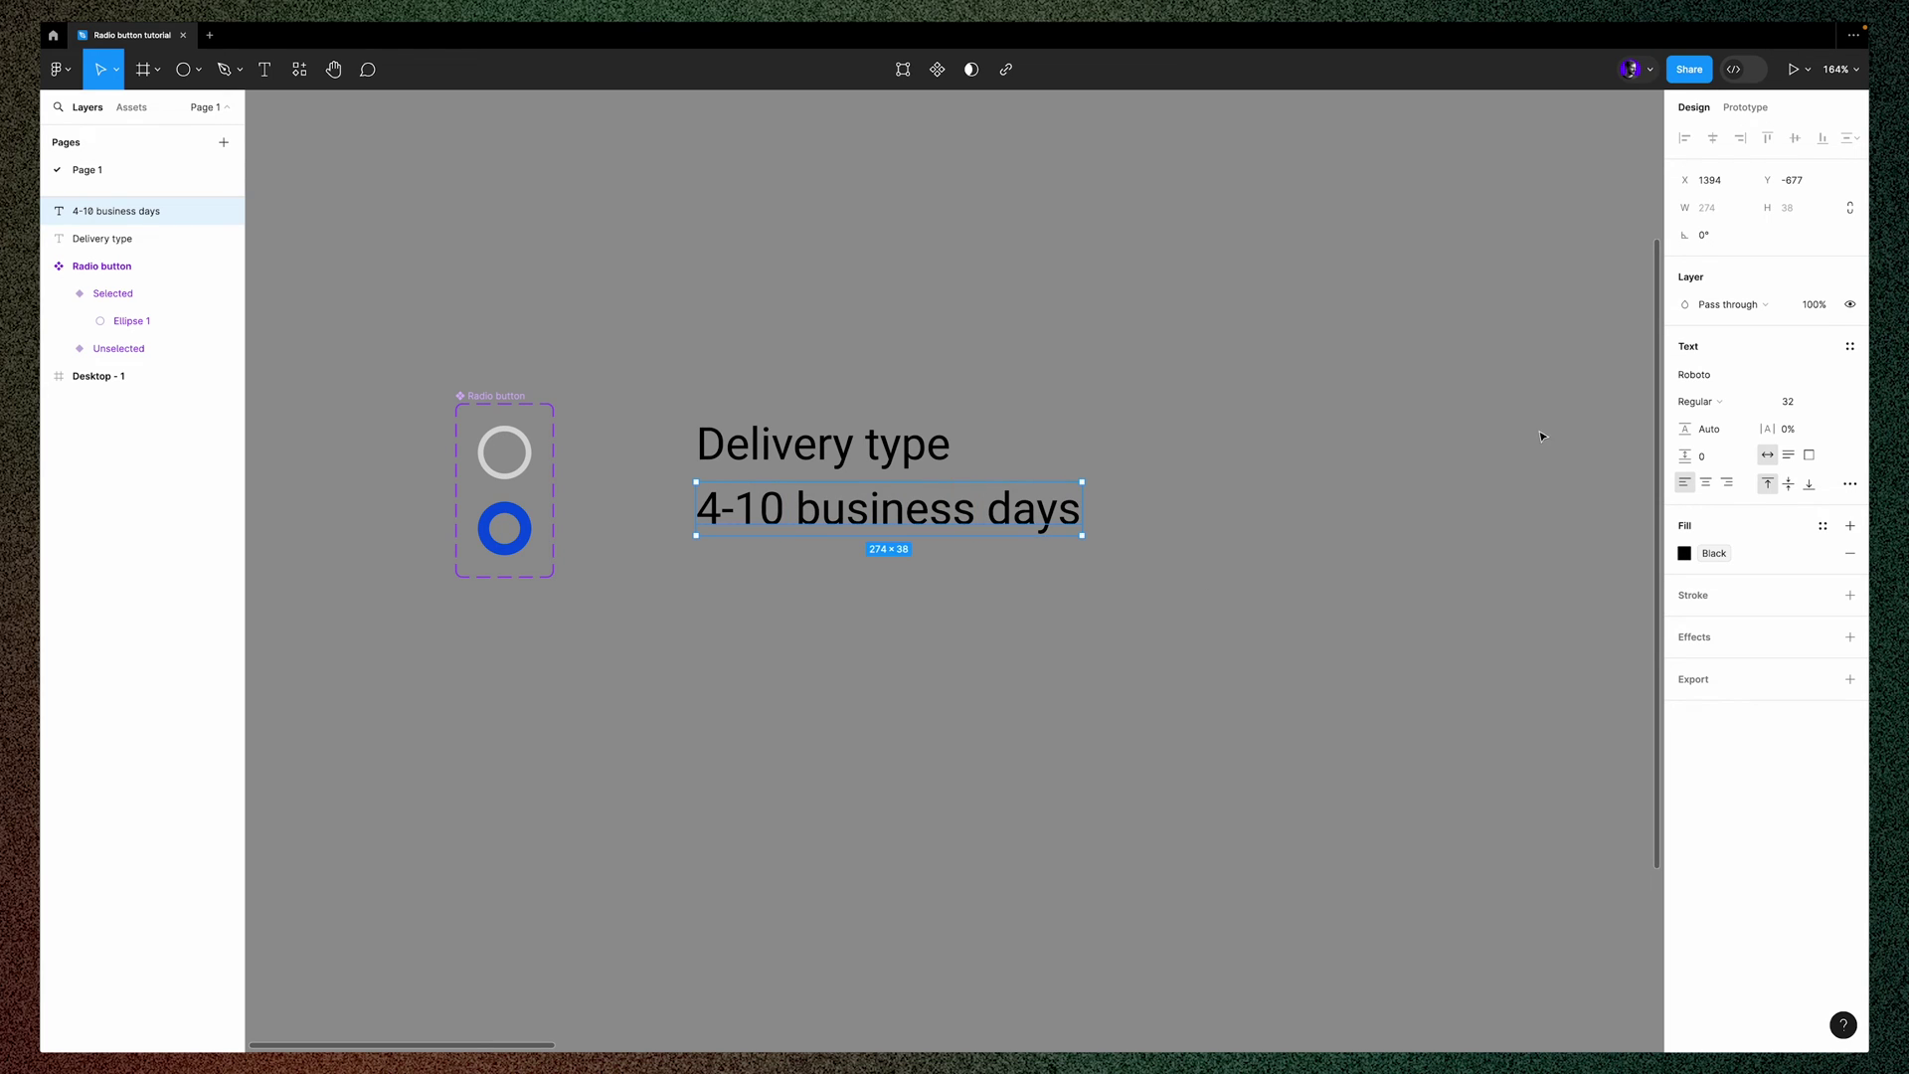
Make the '4-10 business days' text size 20 with its fill at 50% opacity
click(1835, 403)
click(1809, 360)
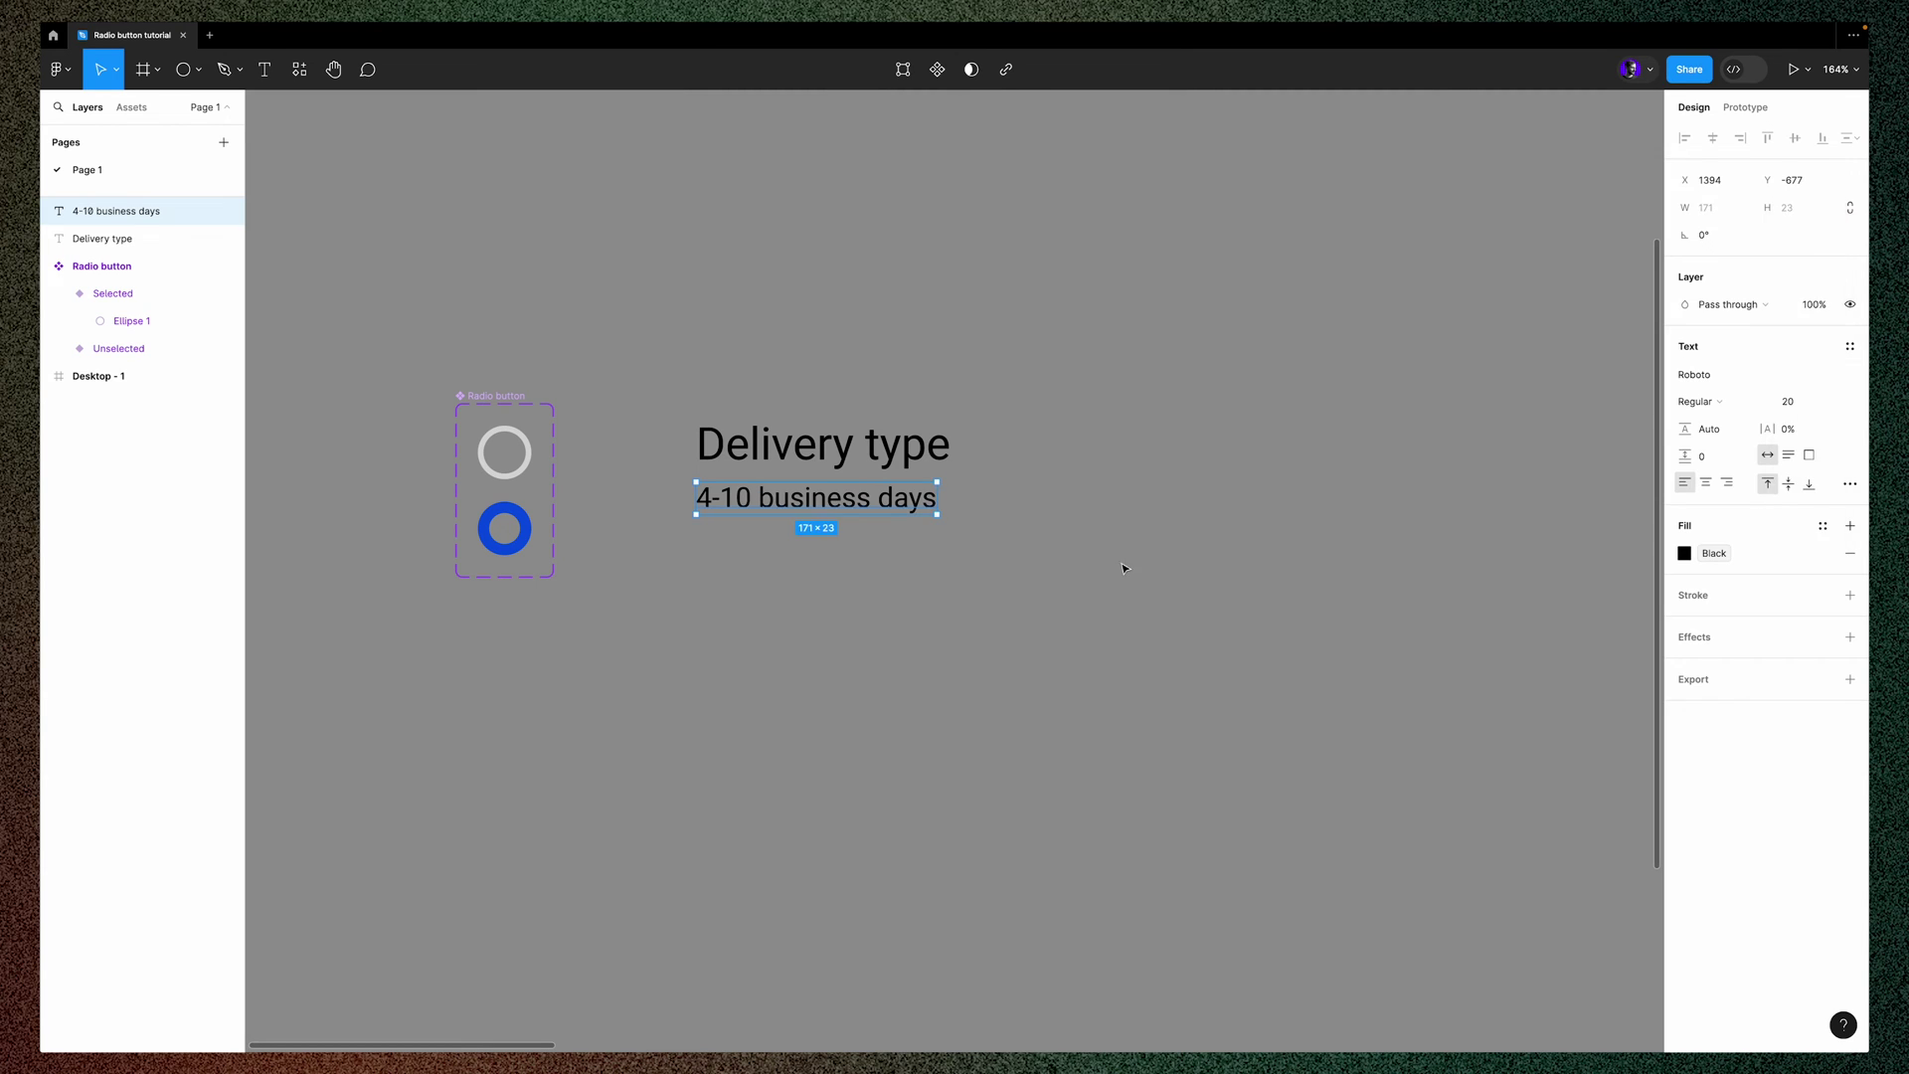
click(1125, 563)
click(871, 507)
click(1714, 554)
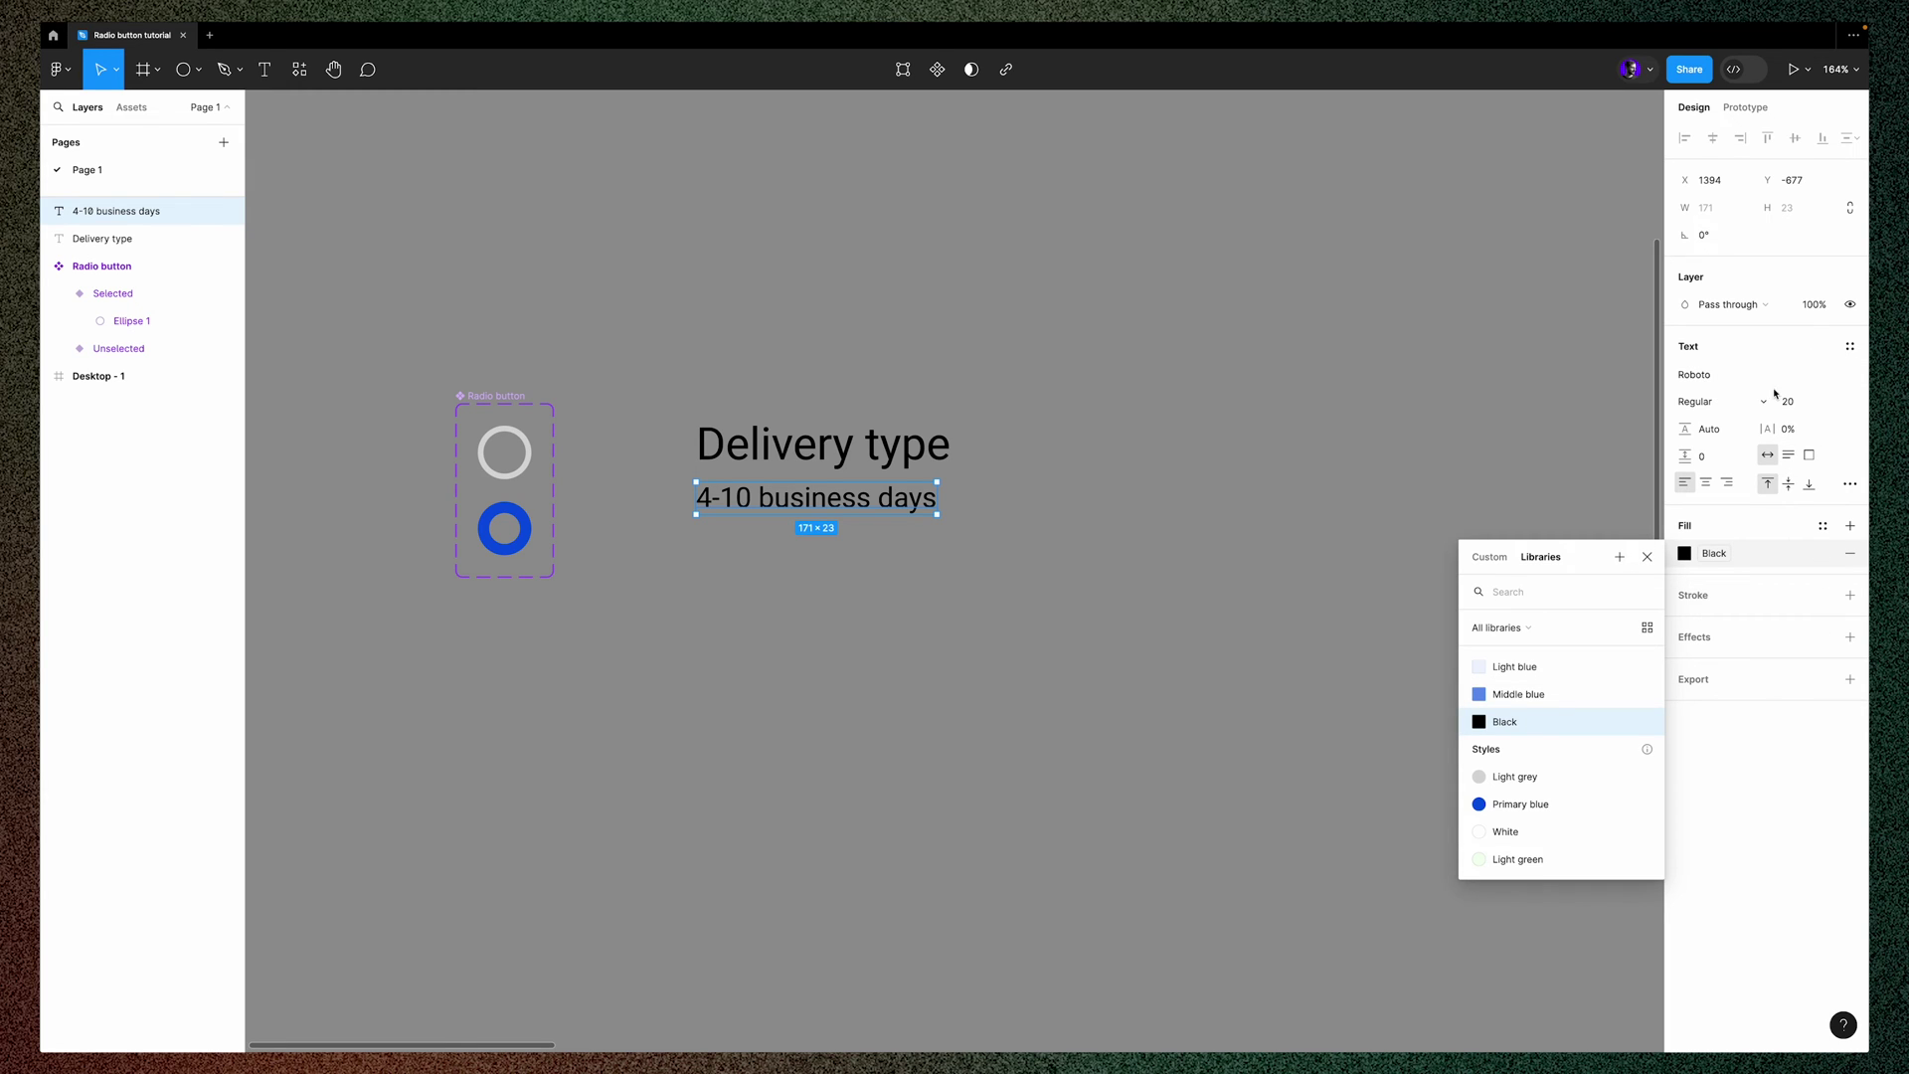
click(1821, 312)
text(50)
key(Return)
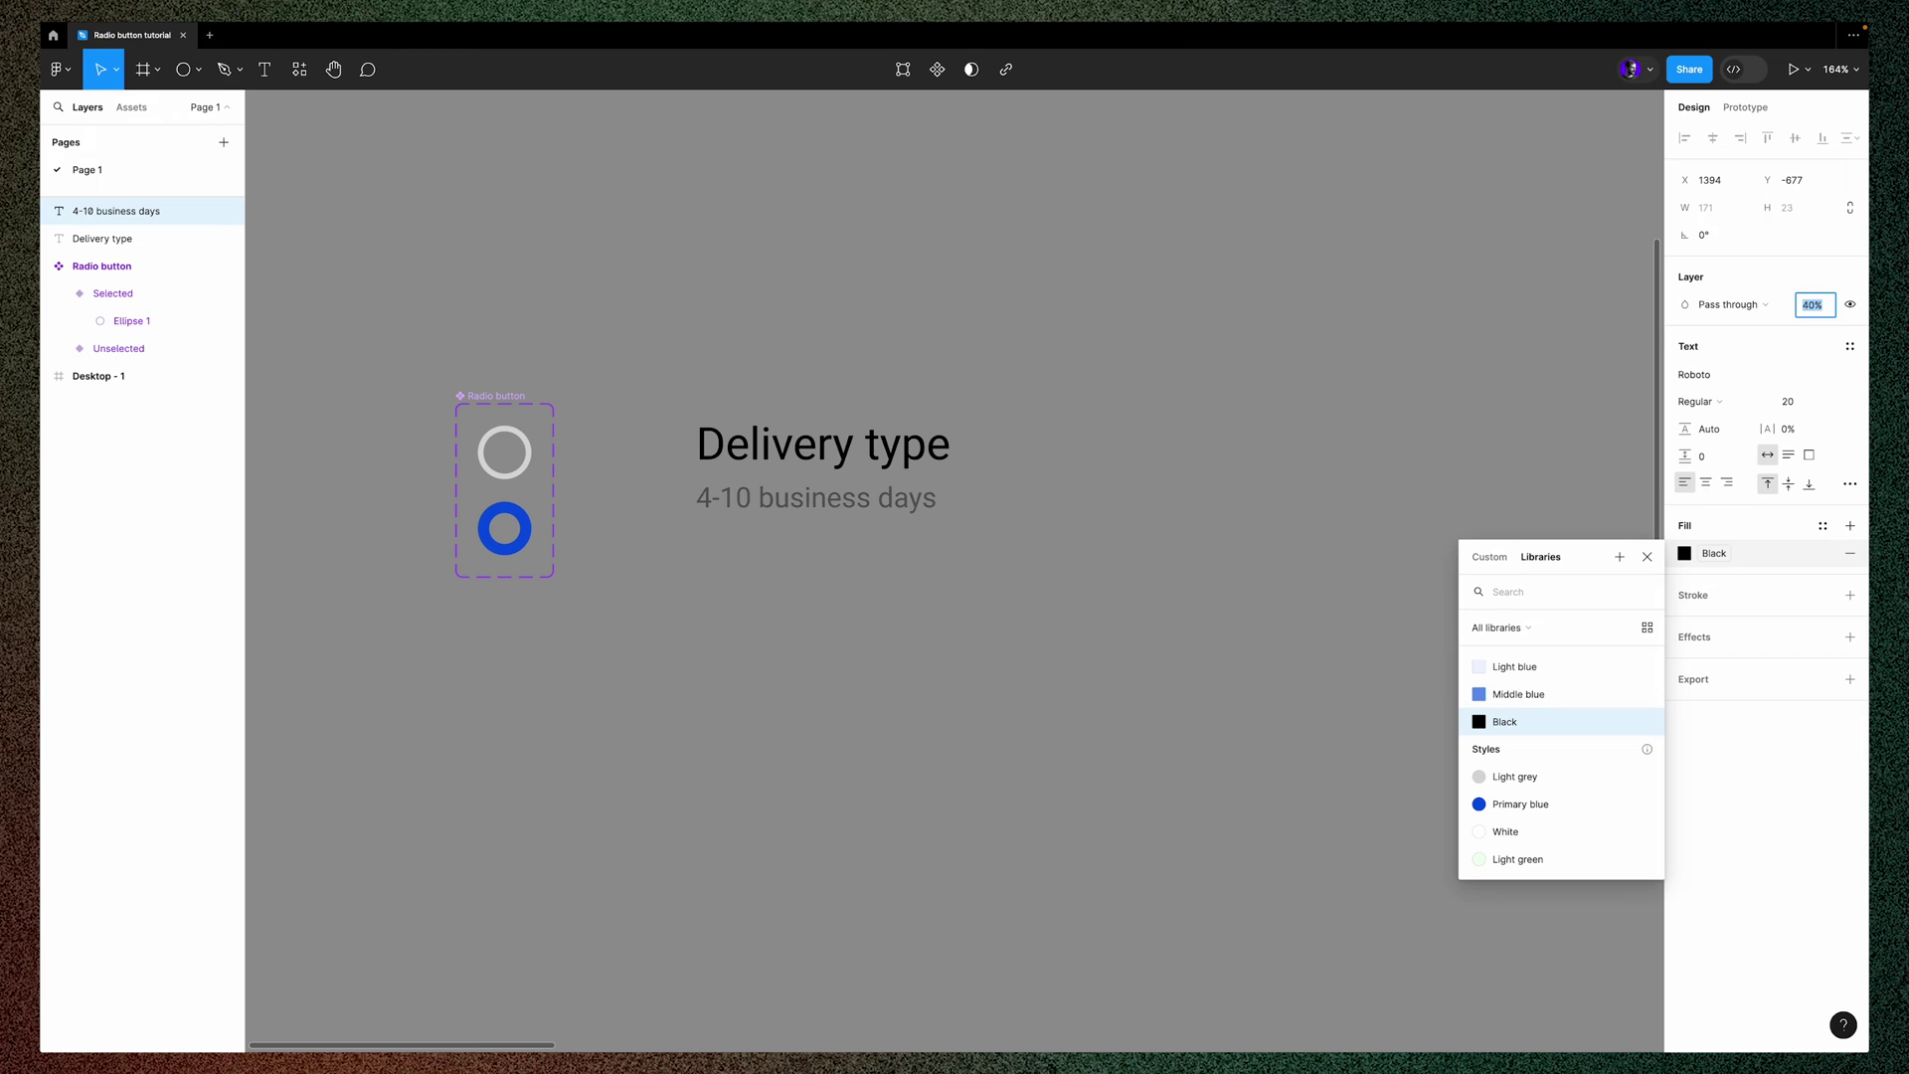
click(846, 695)
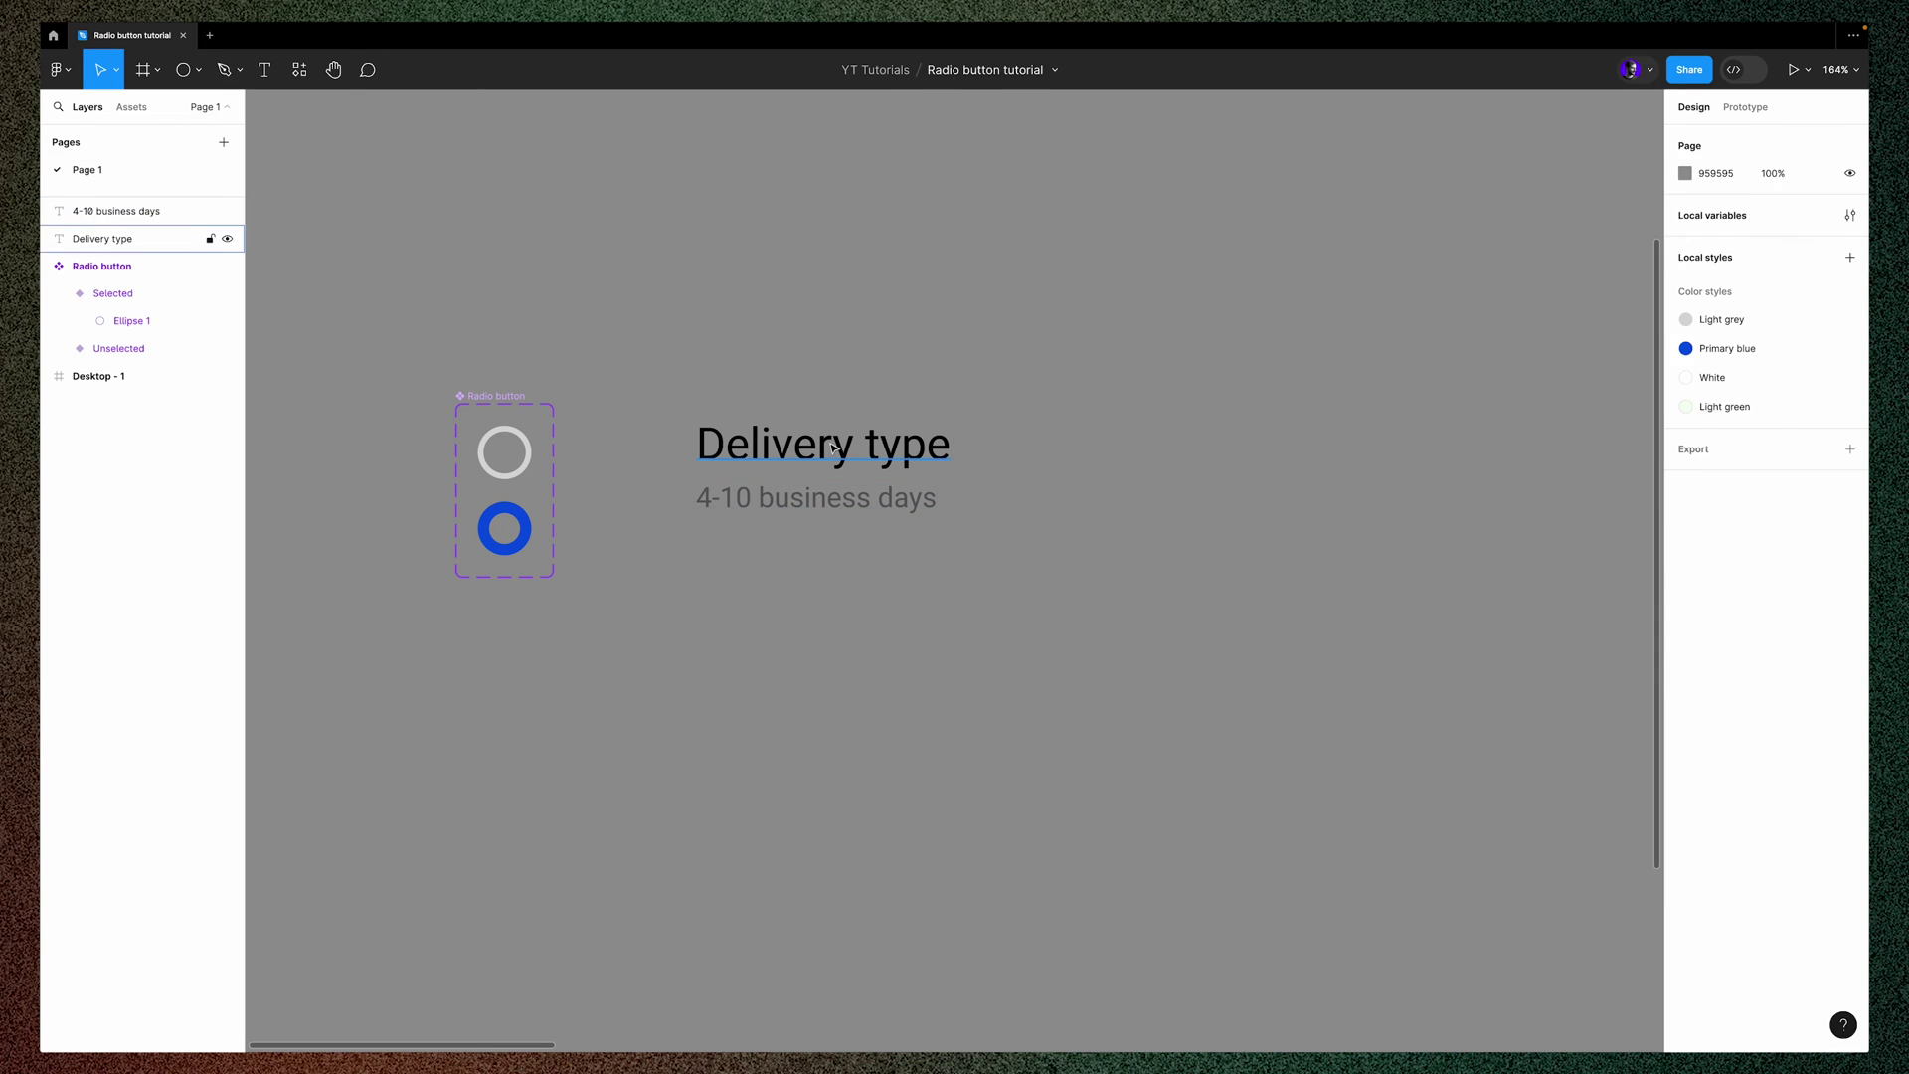
Copy the heading below the delivery time and change it to '$0.00'
click(102, 239)
drag(890, 450, 888, 554)
double_click(888, 554)
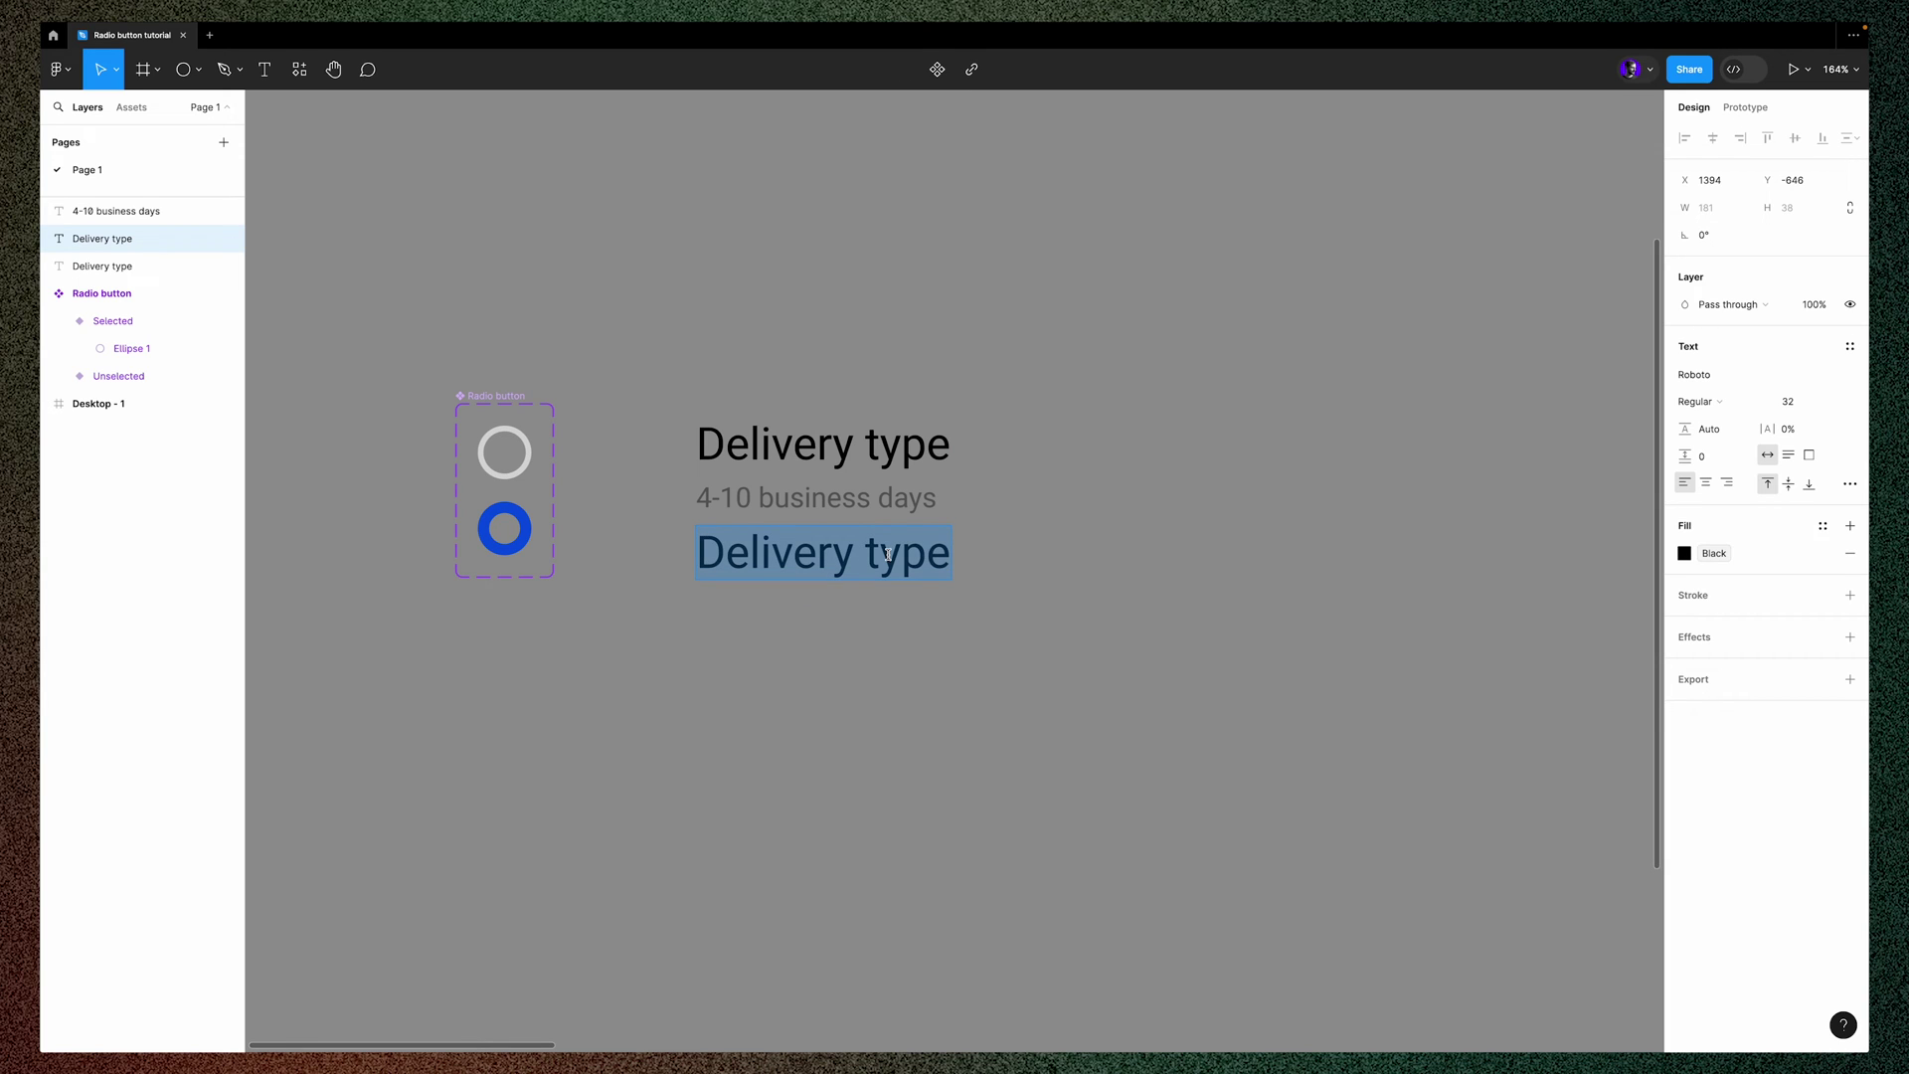
text($0.00)
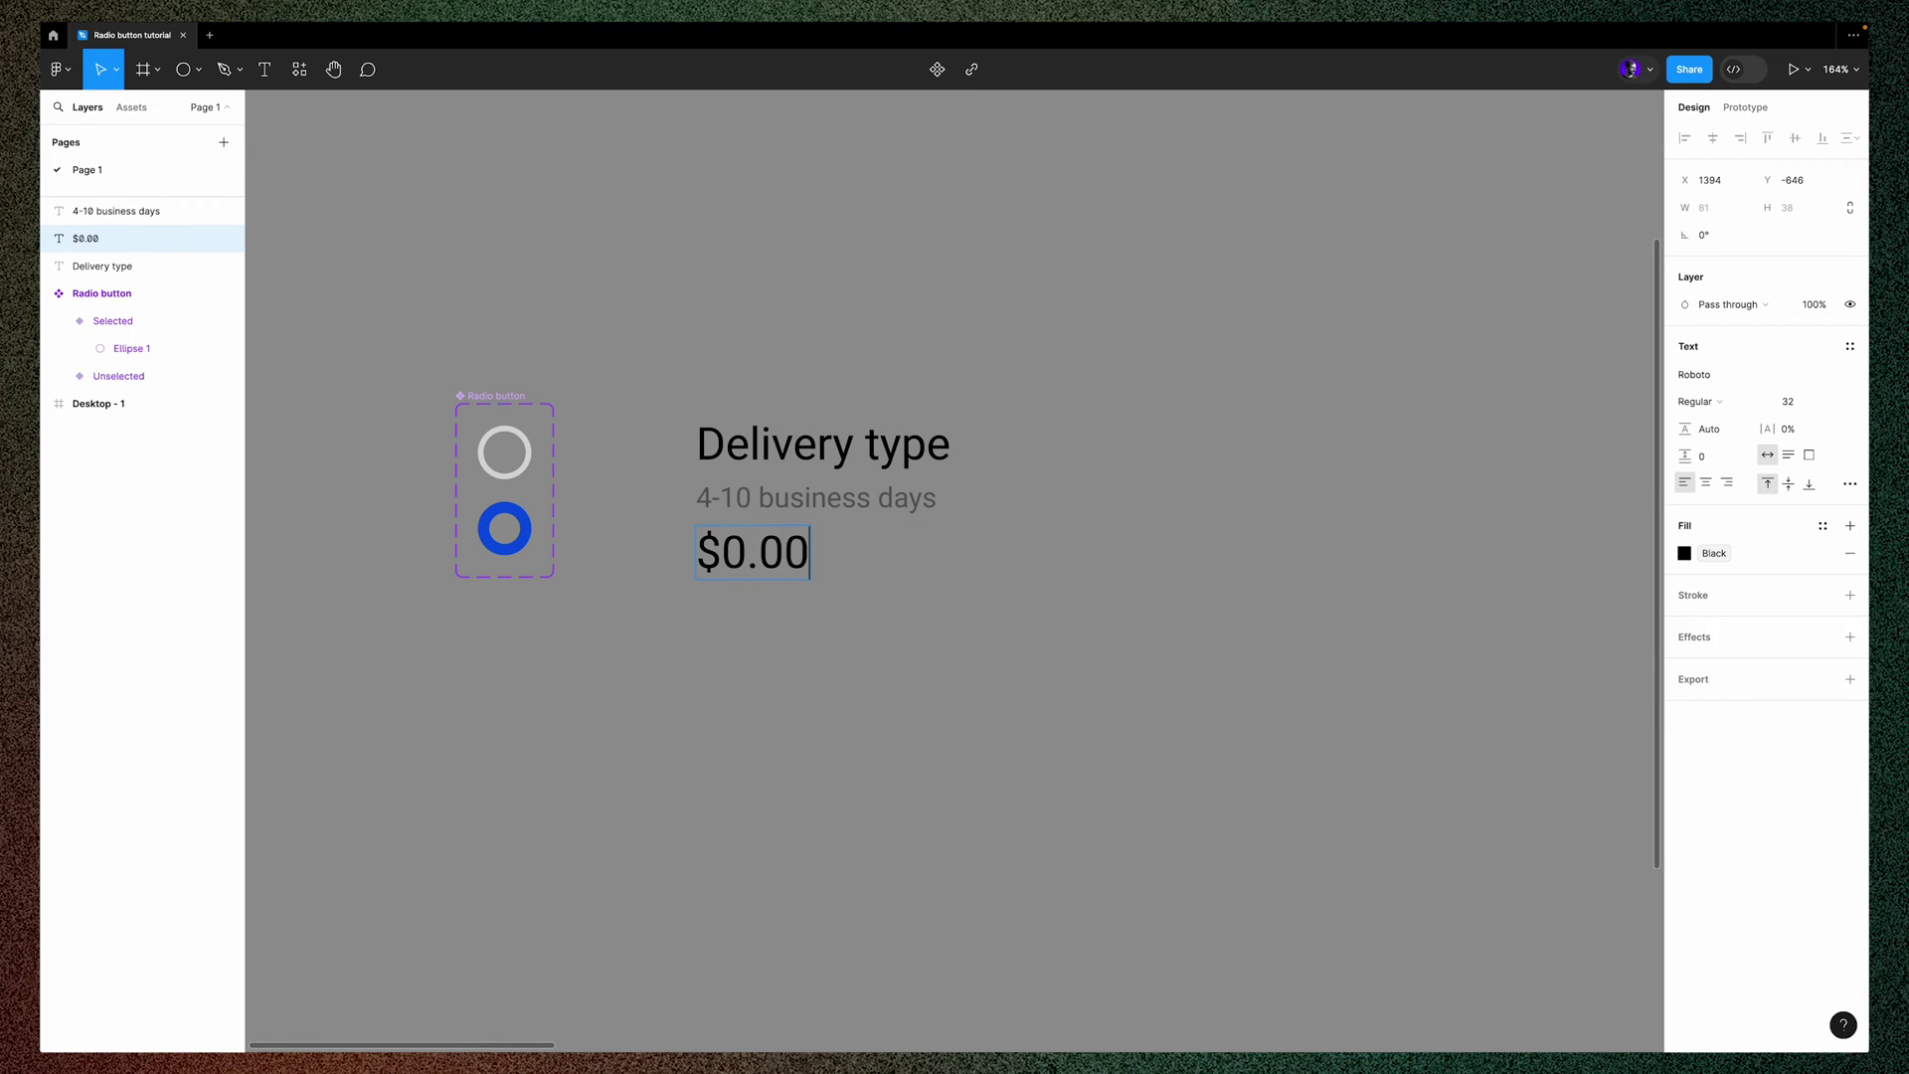
key(Escape)
key(Escape)
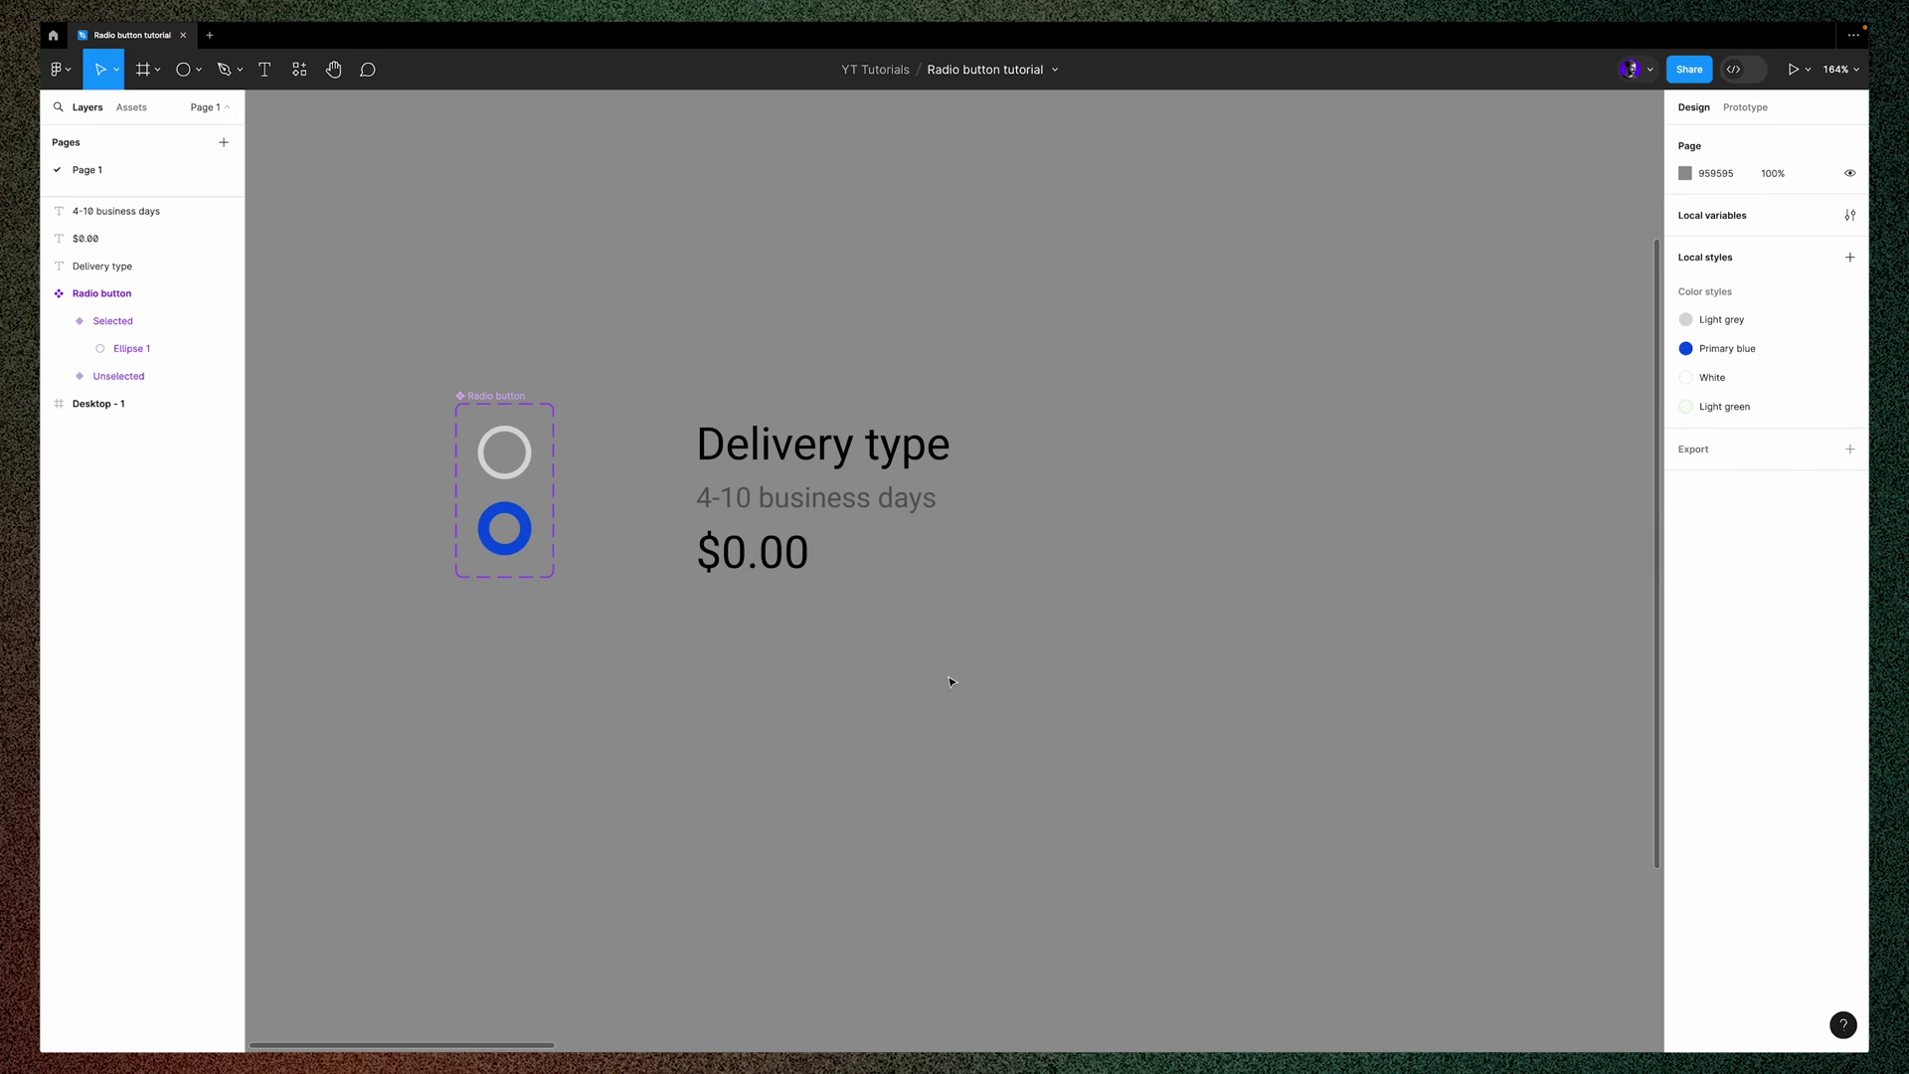
Wrap the three text lines in a frame
drag(986, 714, 733, 394)
right_click(902, 495)
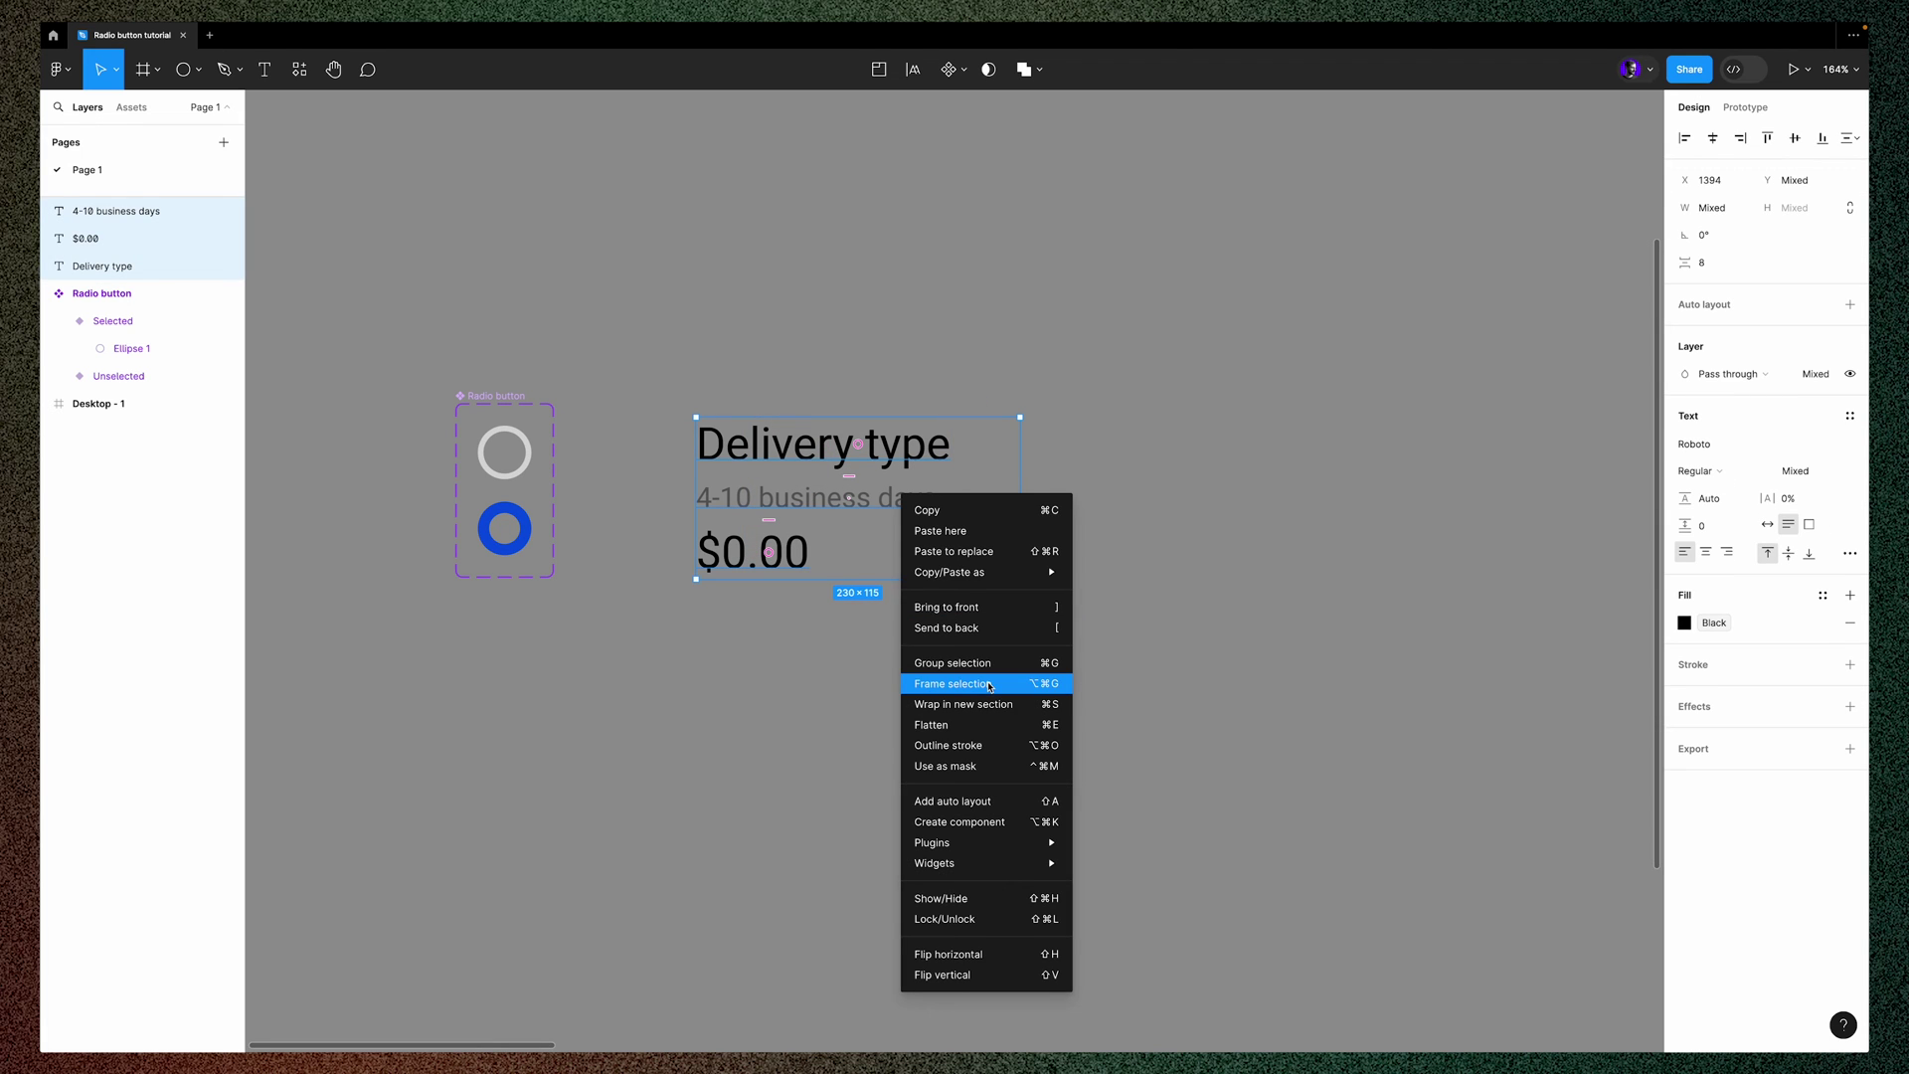
click(990, 686)
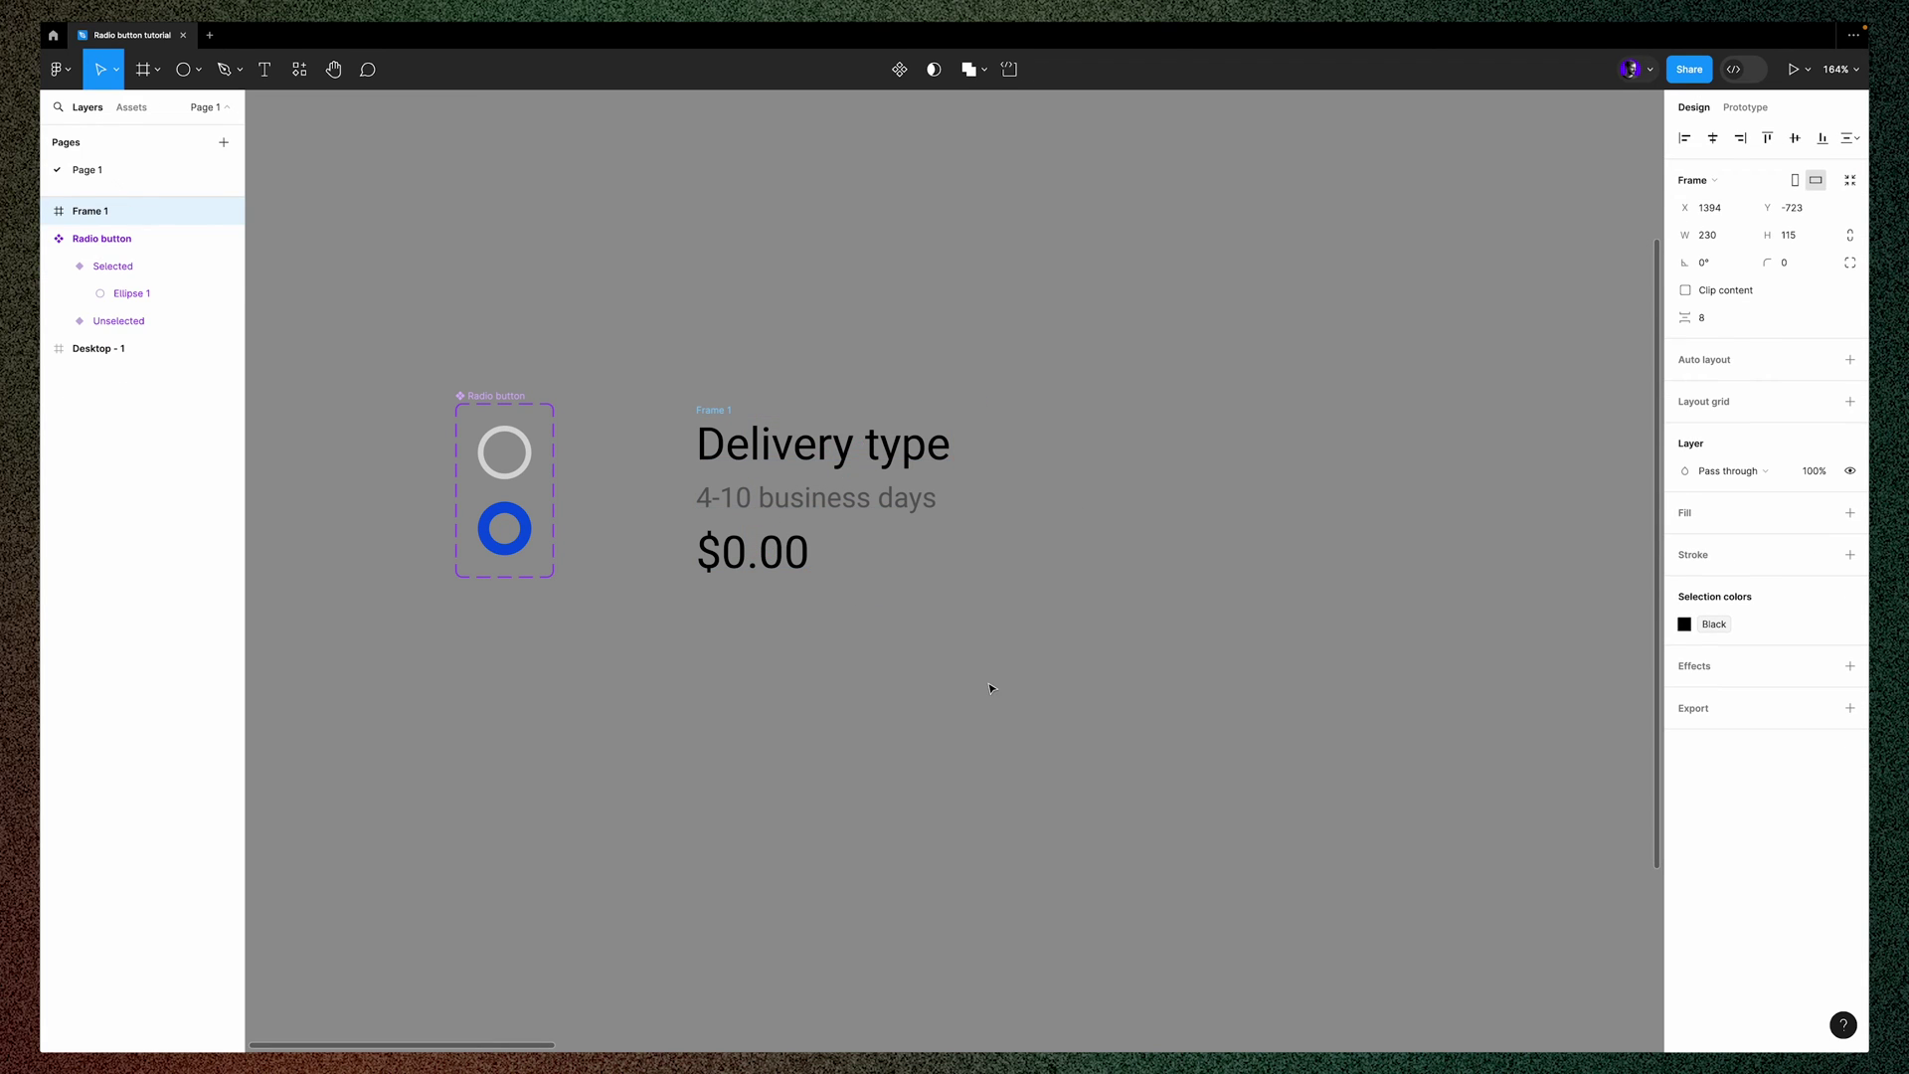
Place an Unselected radio button instance right of the text and wrap both in auto layout
click(507, 473)
drag(508, 473, 1054, 467)
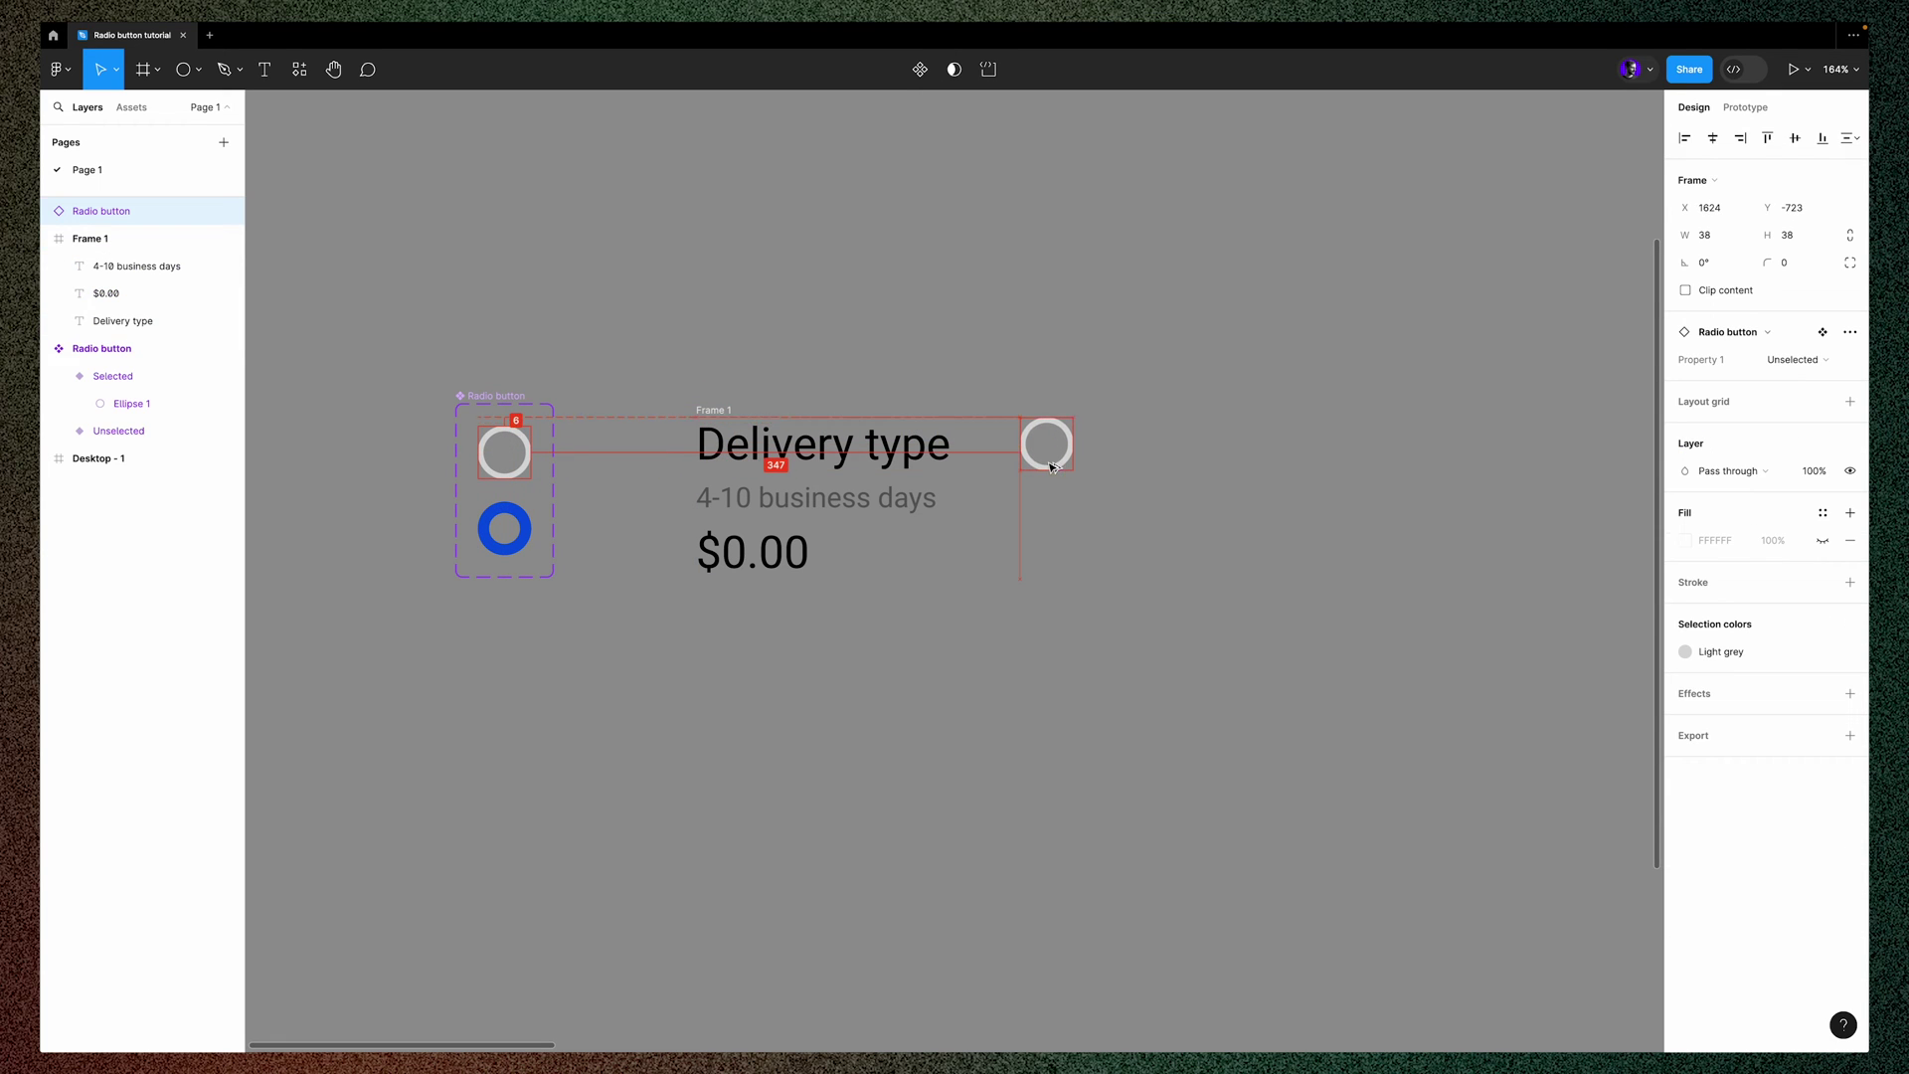
drag(1235, 659, 658, 364)
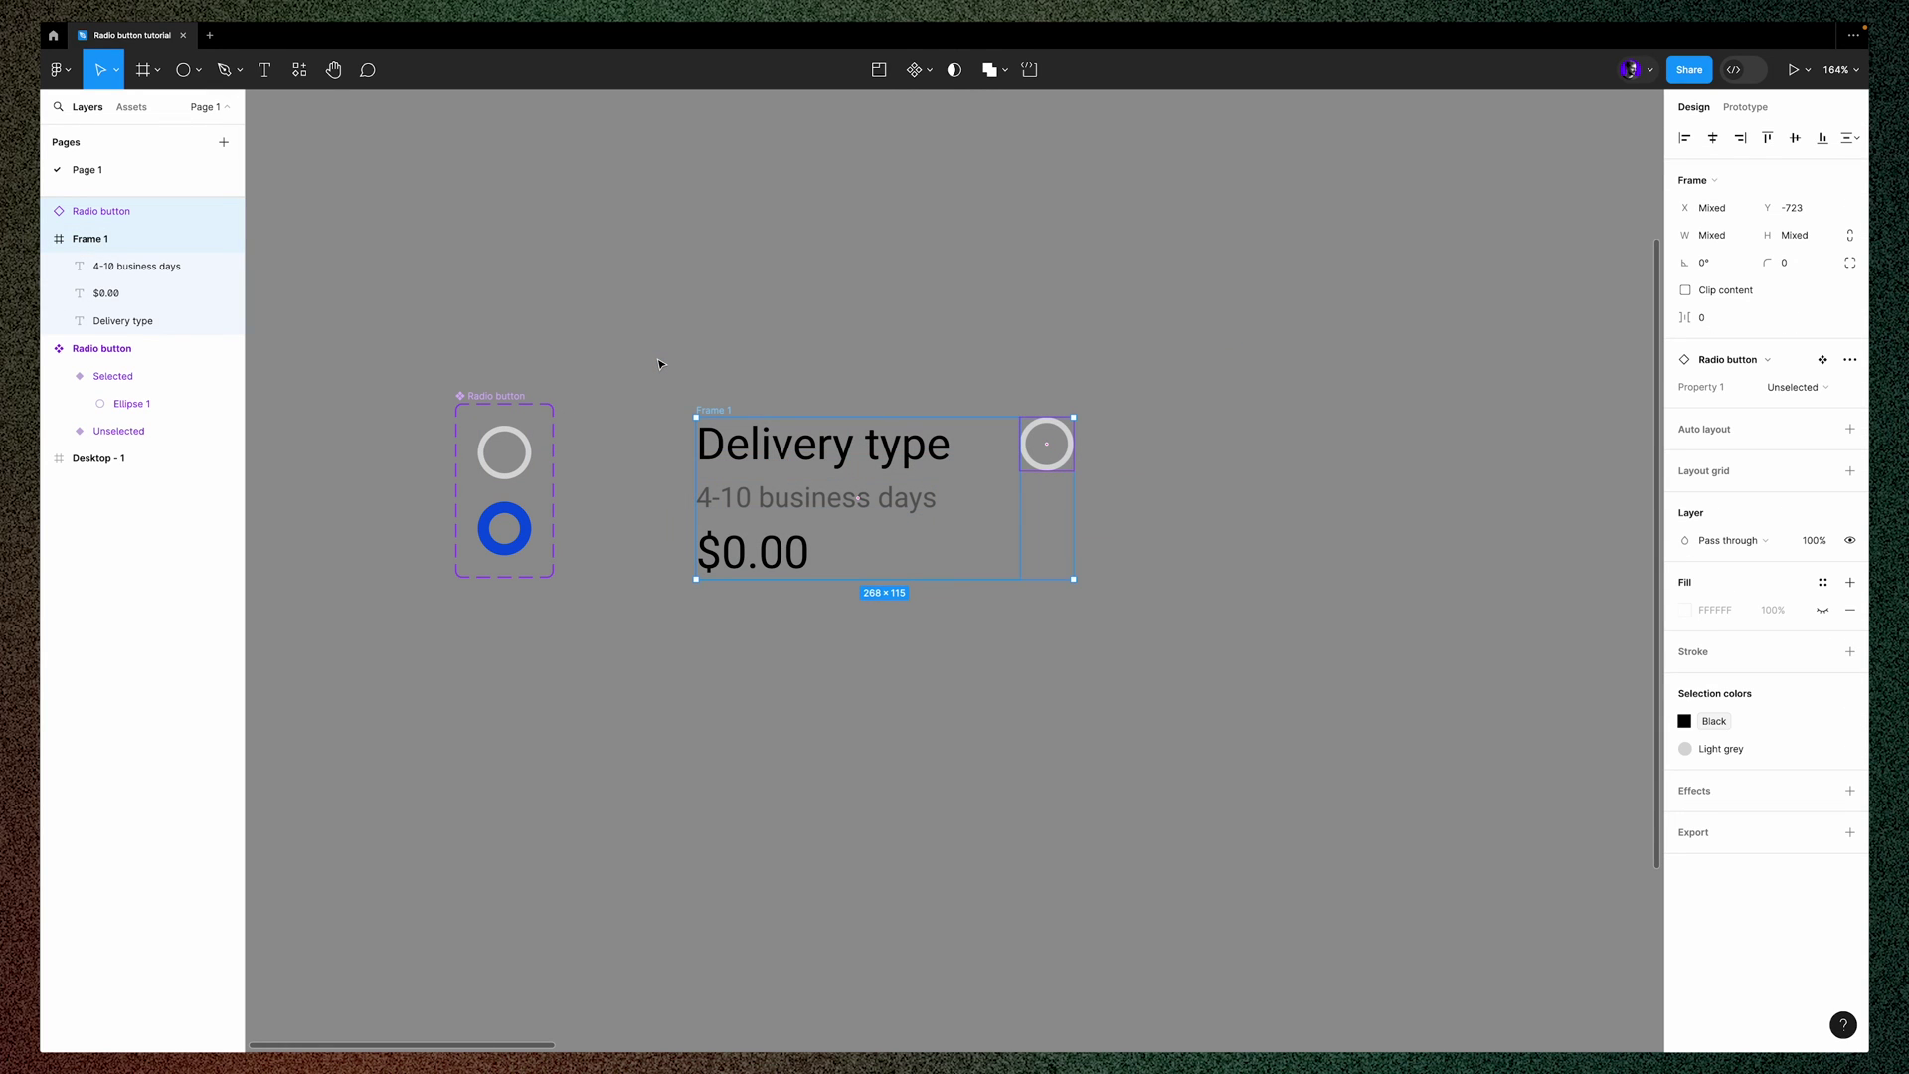
key(shift+a)
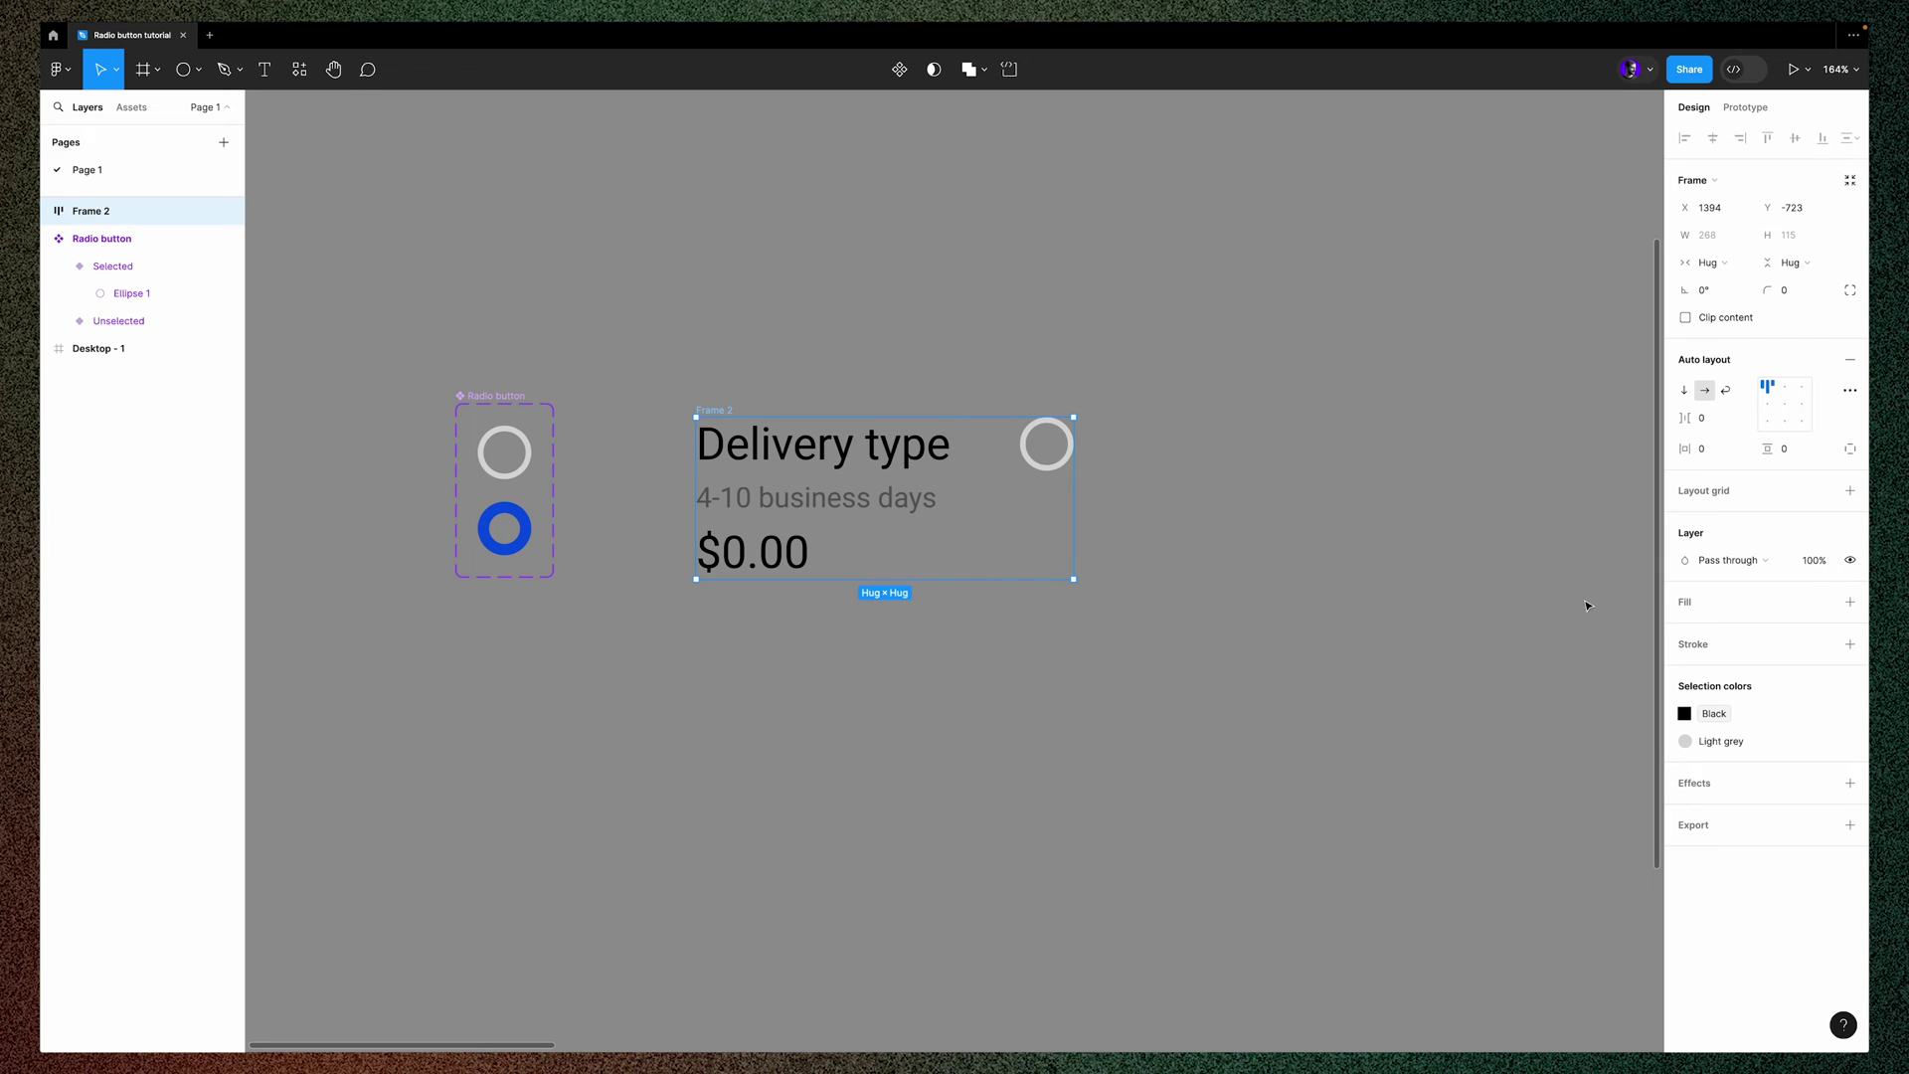
Give the frame a White fill and a Light grey stroke of weight 2
click(1822, 601)
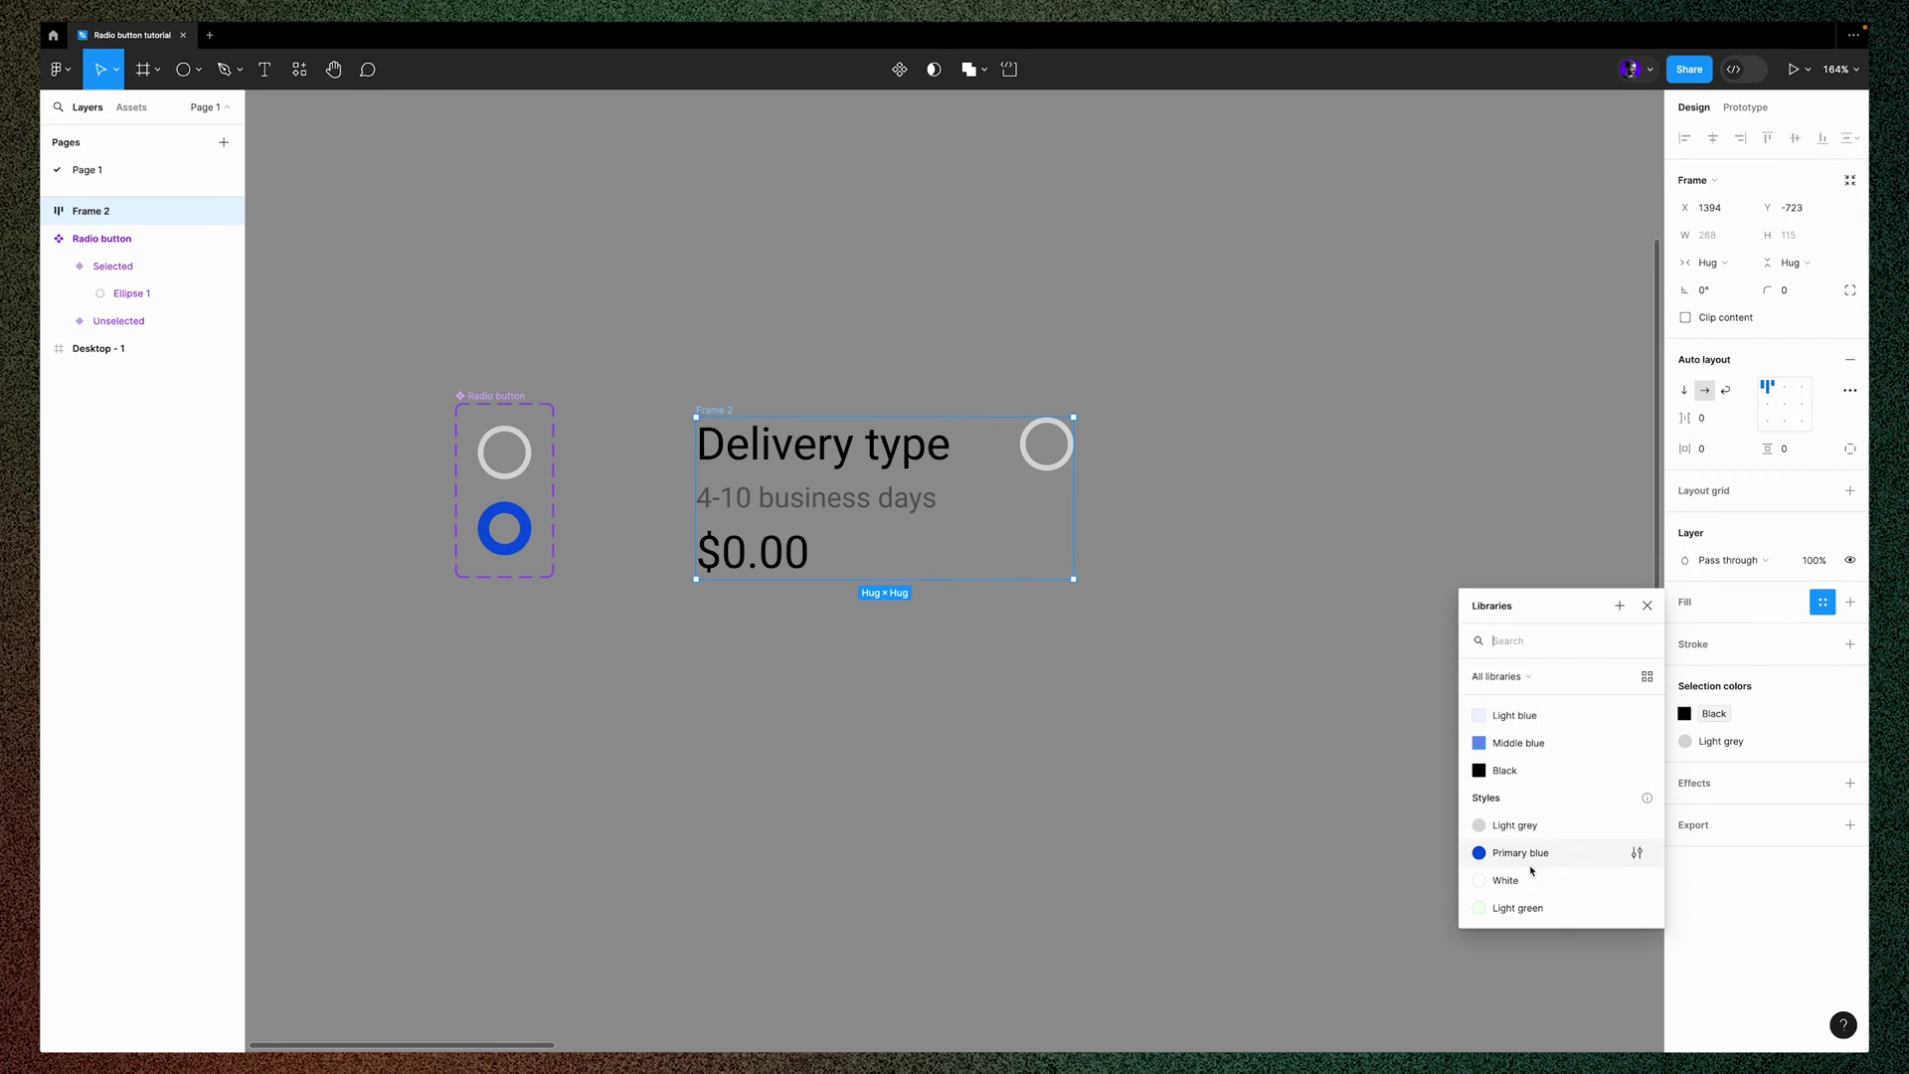
click(1482, 882)
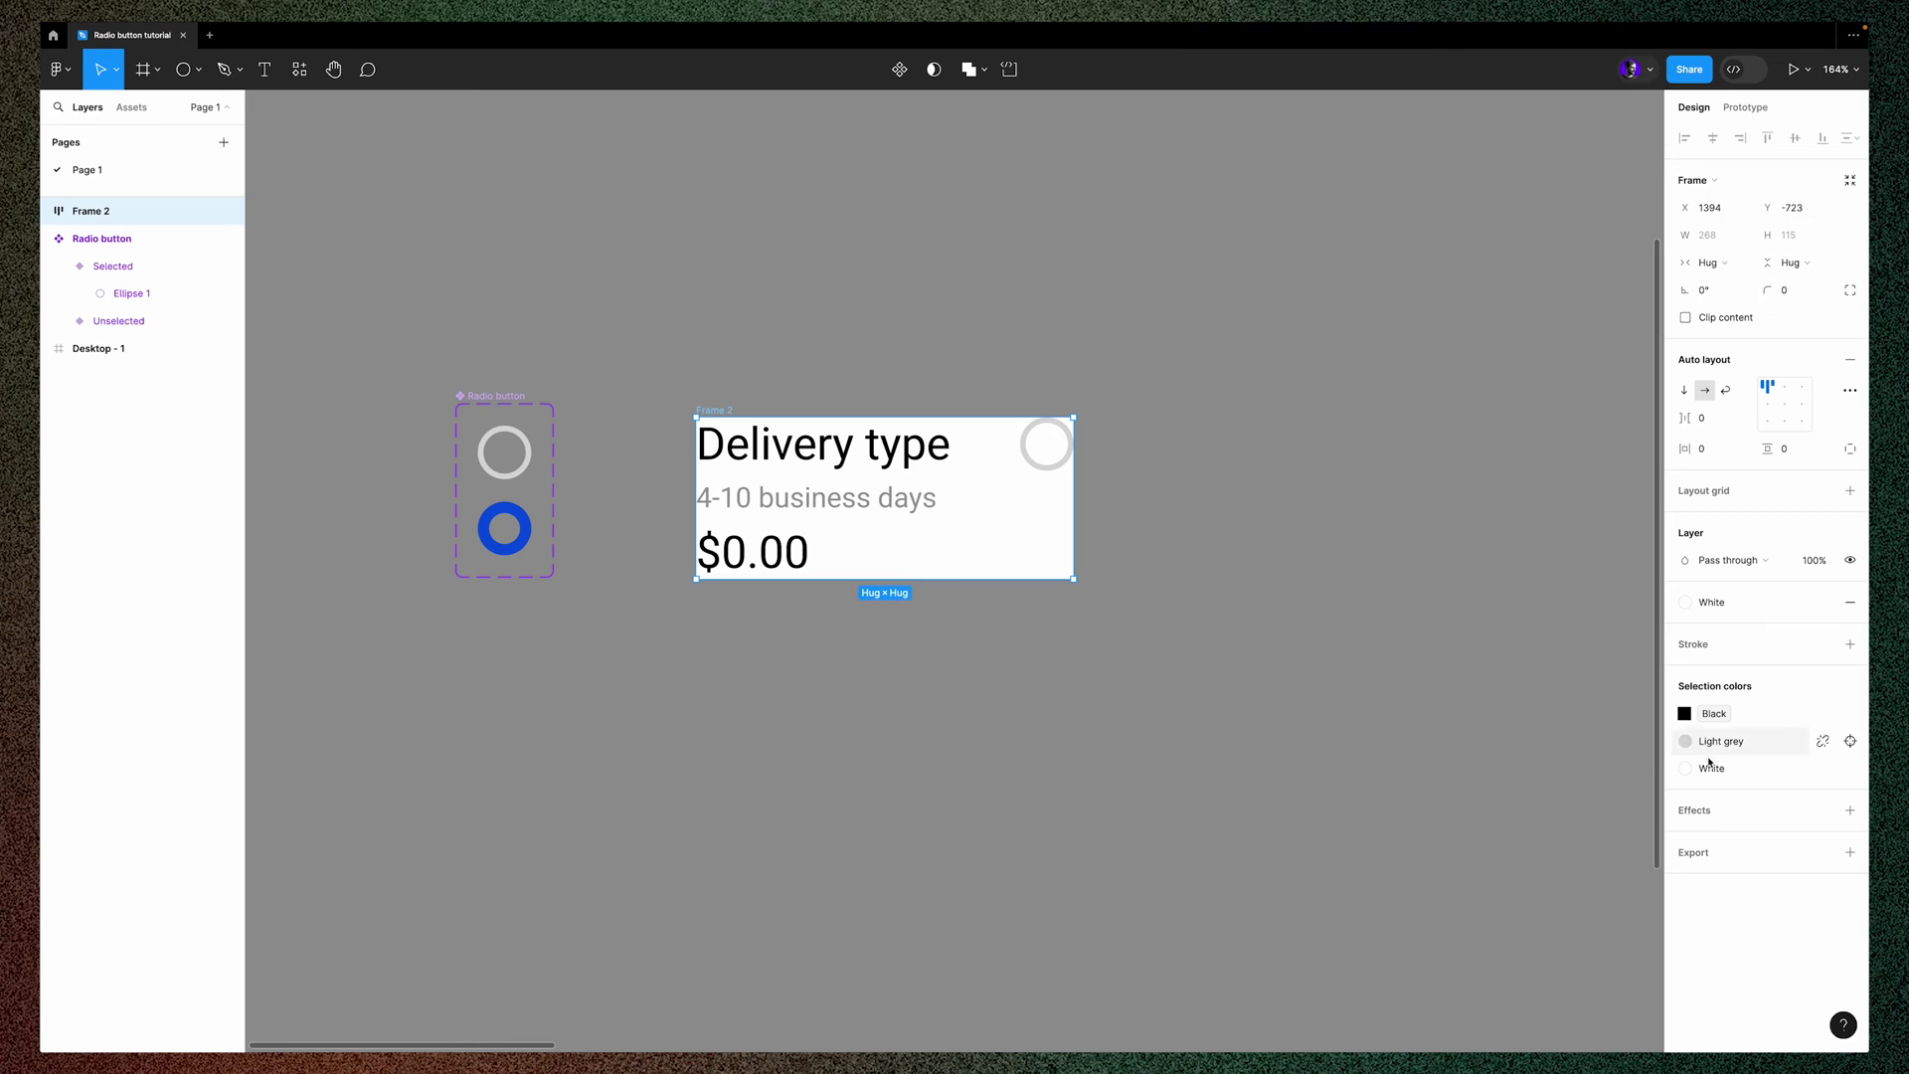
click(1823, 649)
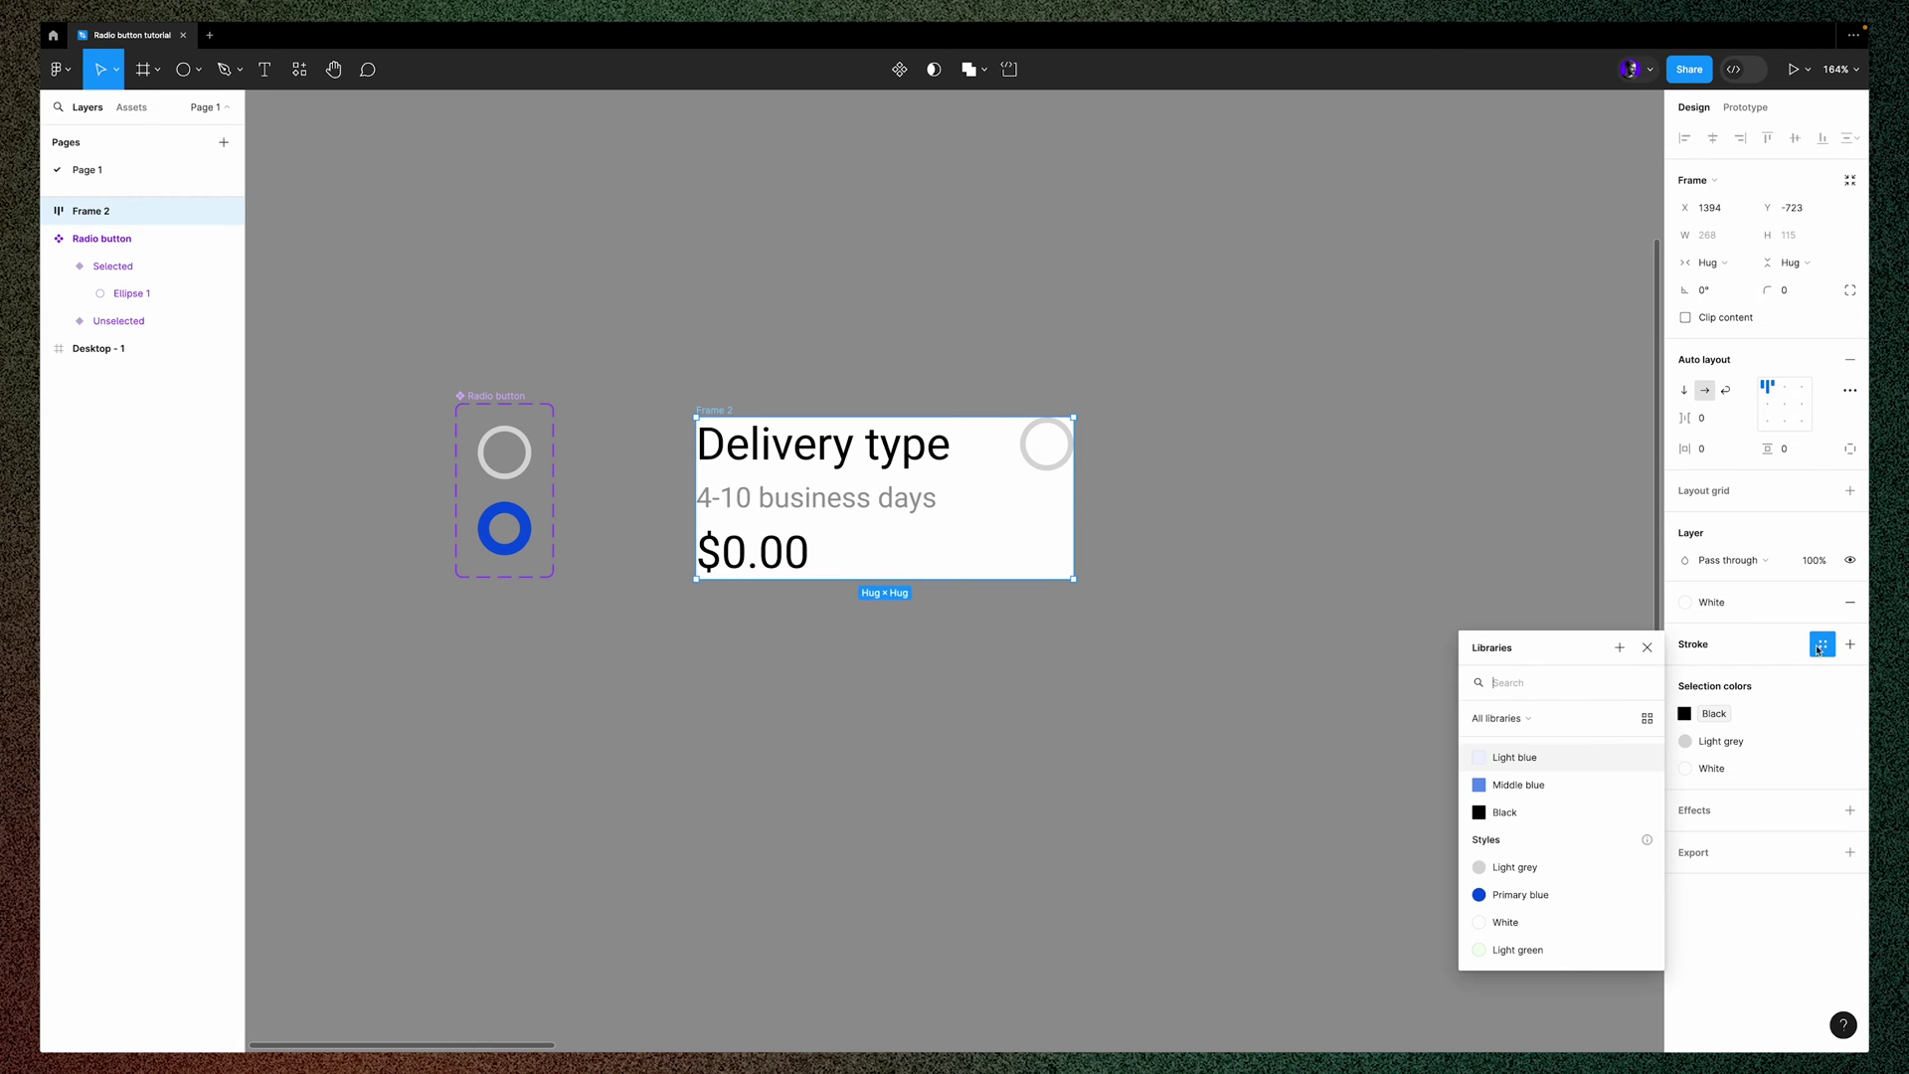
click(1531, 869)
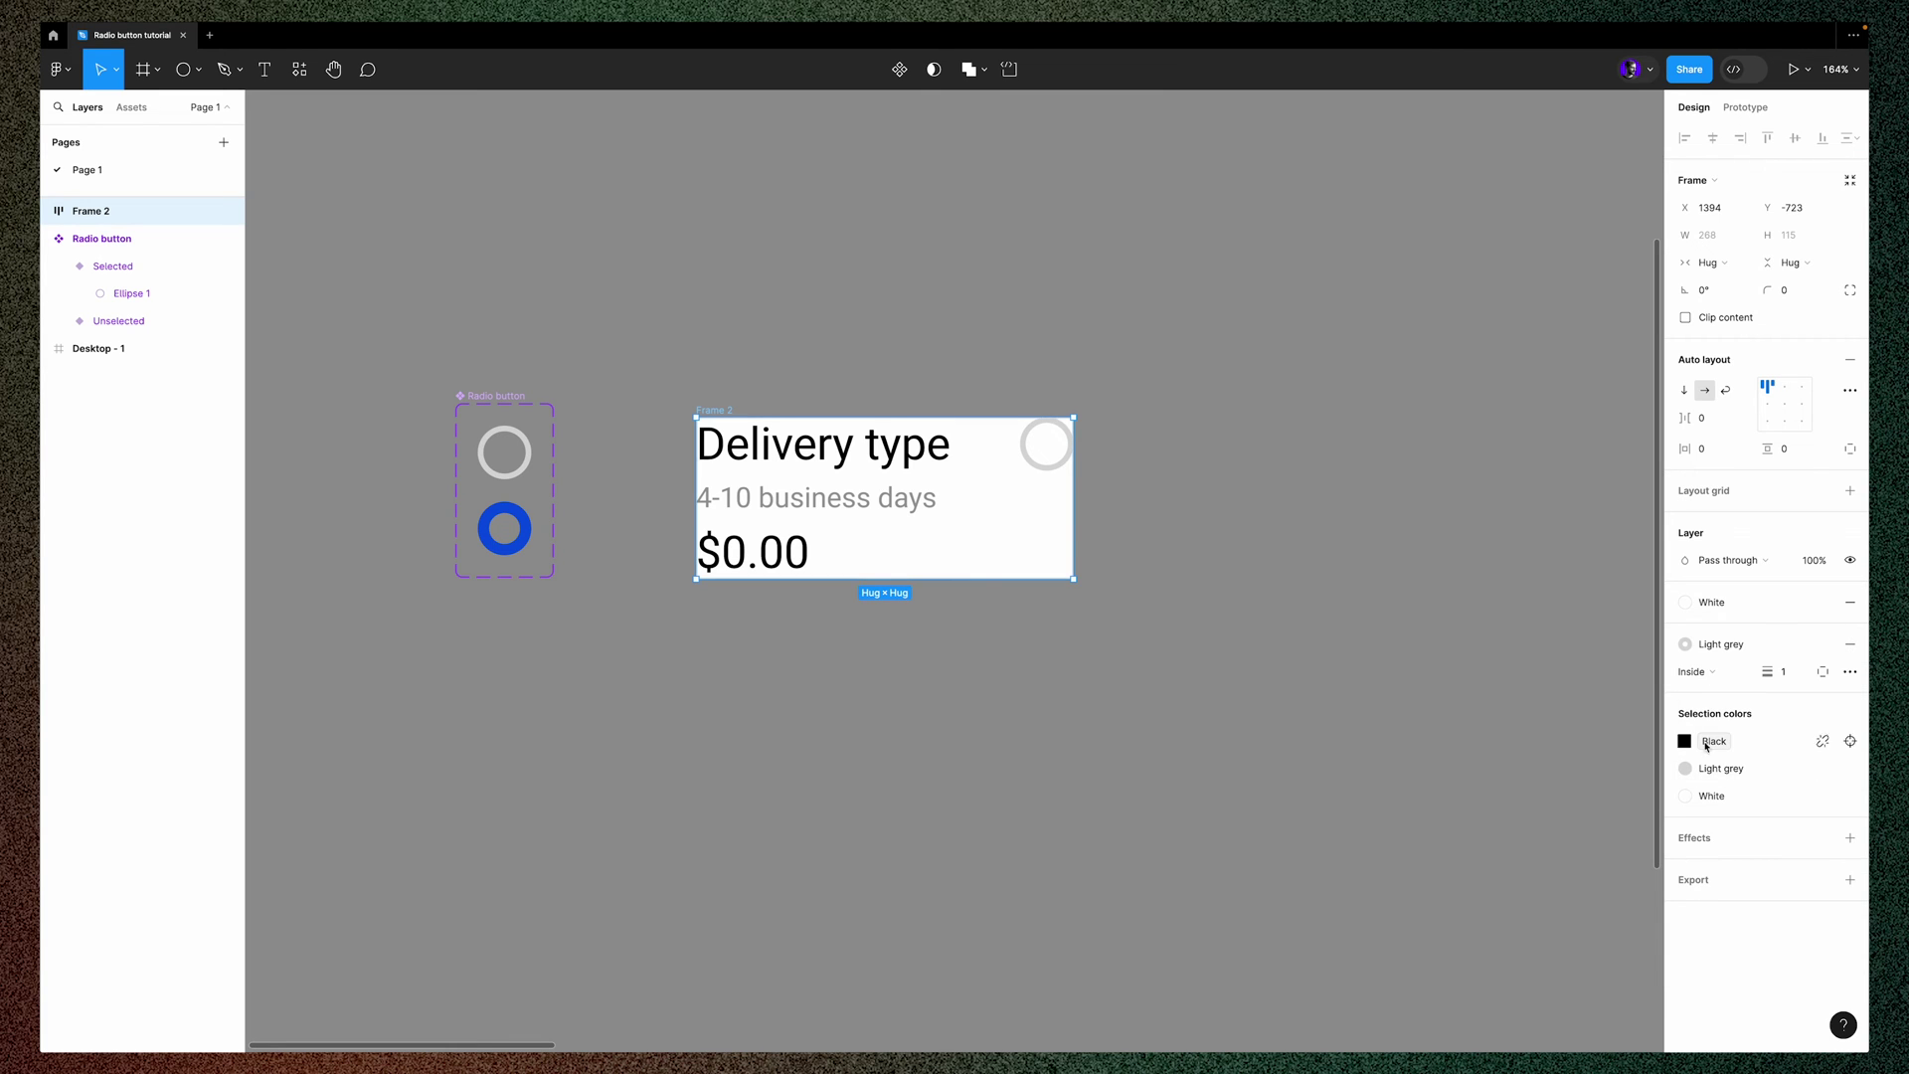
click(1782, 673)
key(Return)
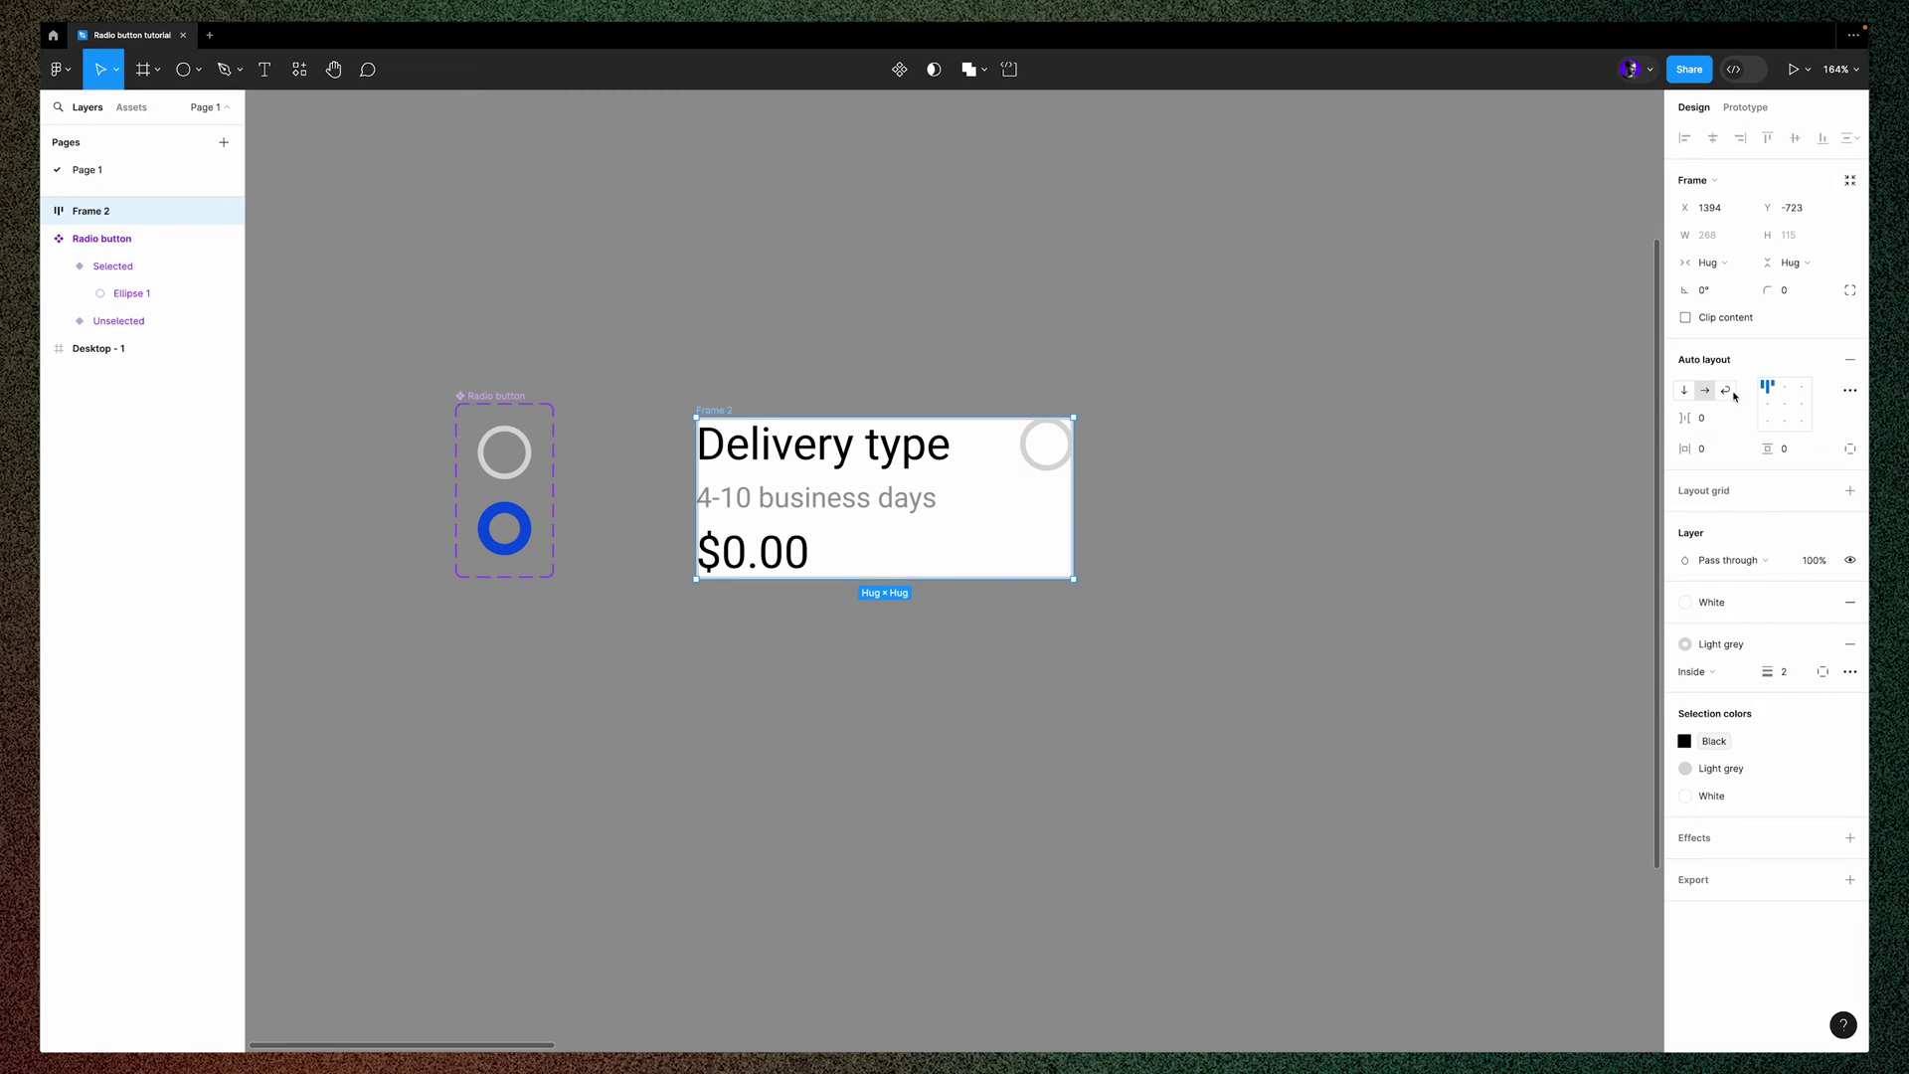
Resize the frame to 376 wide by 186 high
click(1719, 239)
text(376)
key(Return)
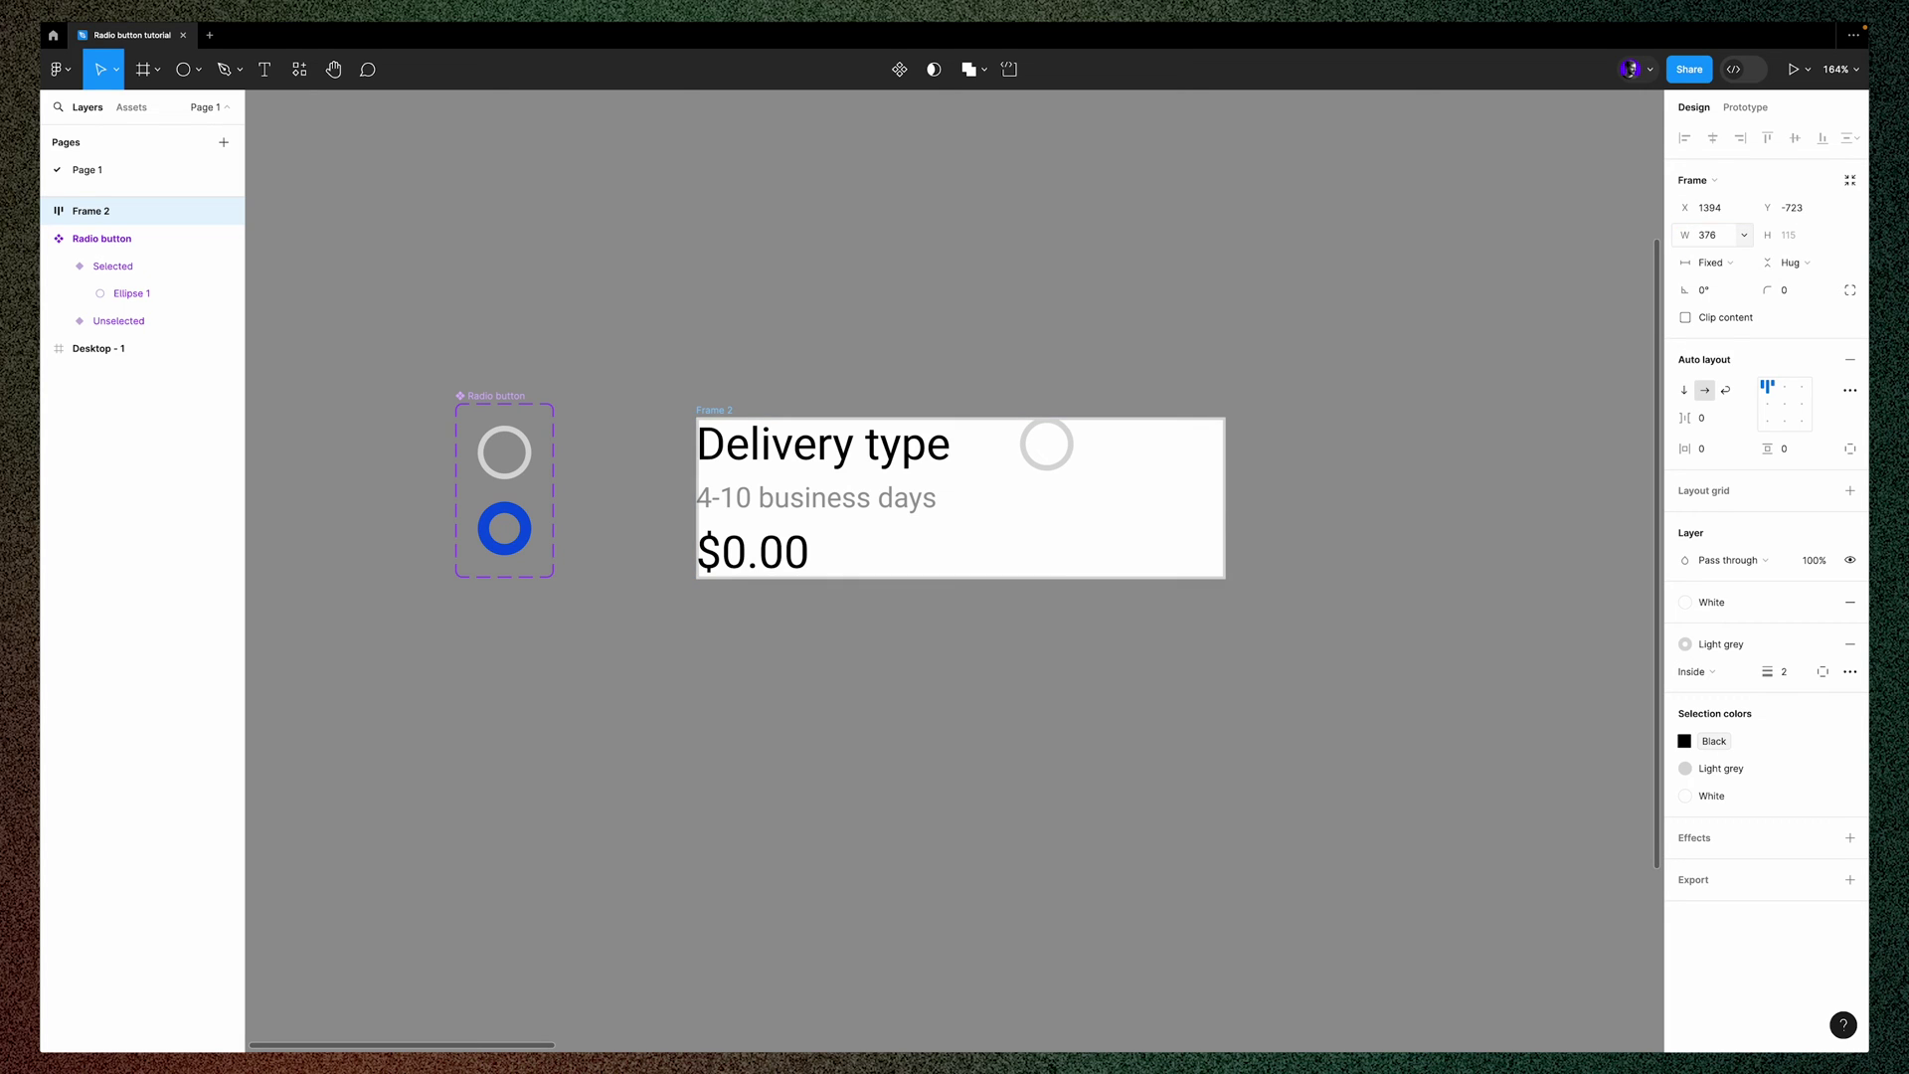
click(1797, 239)
text(186)
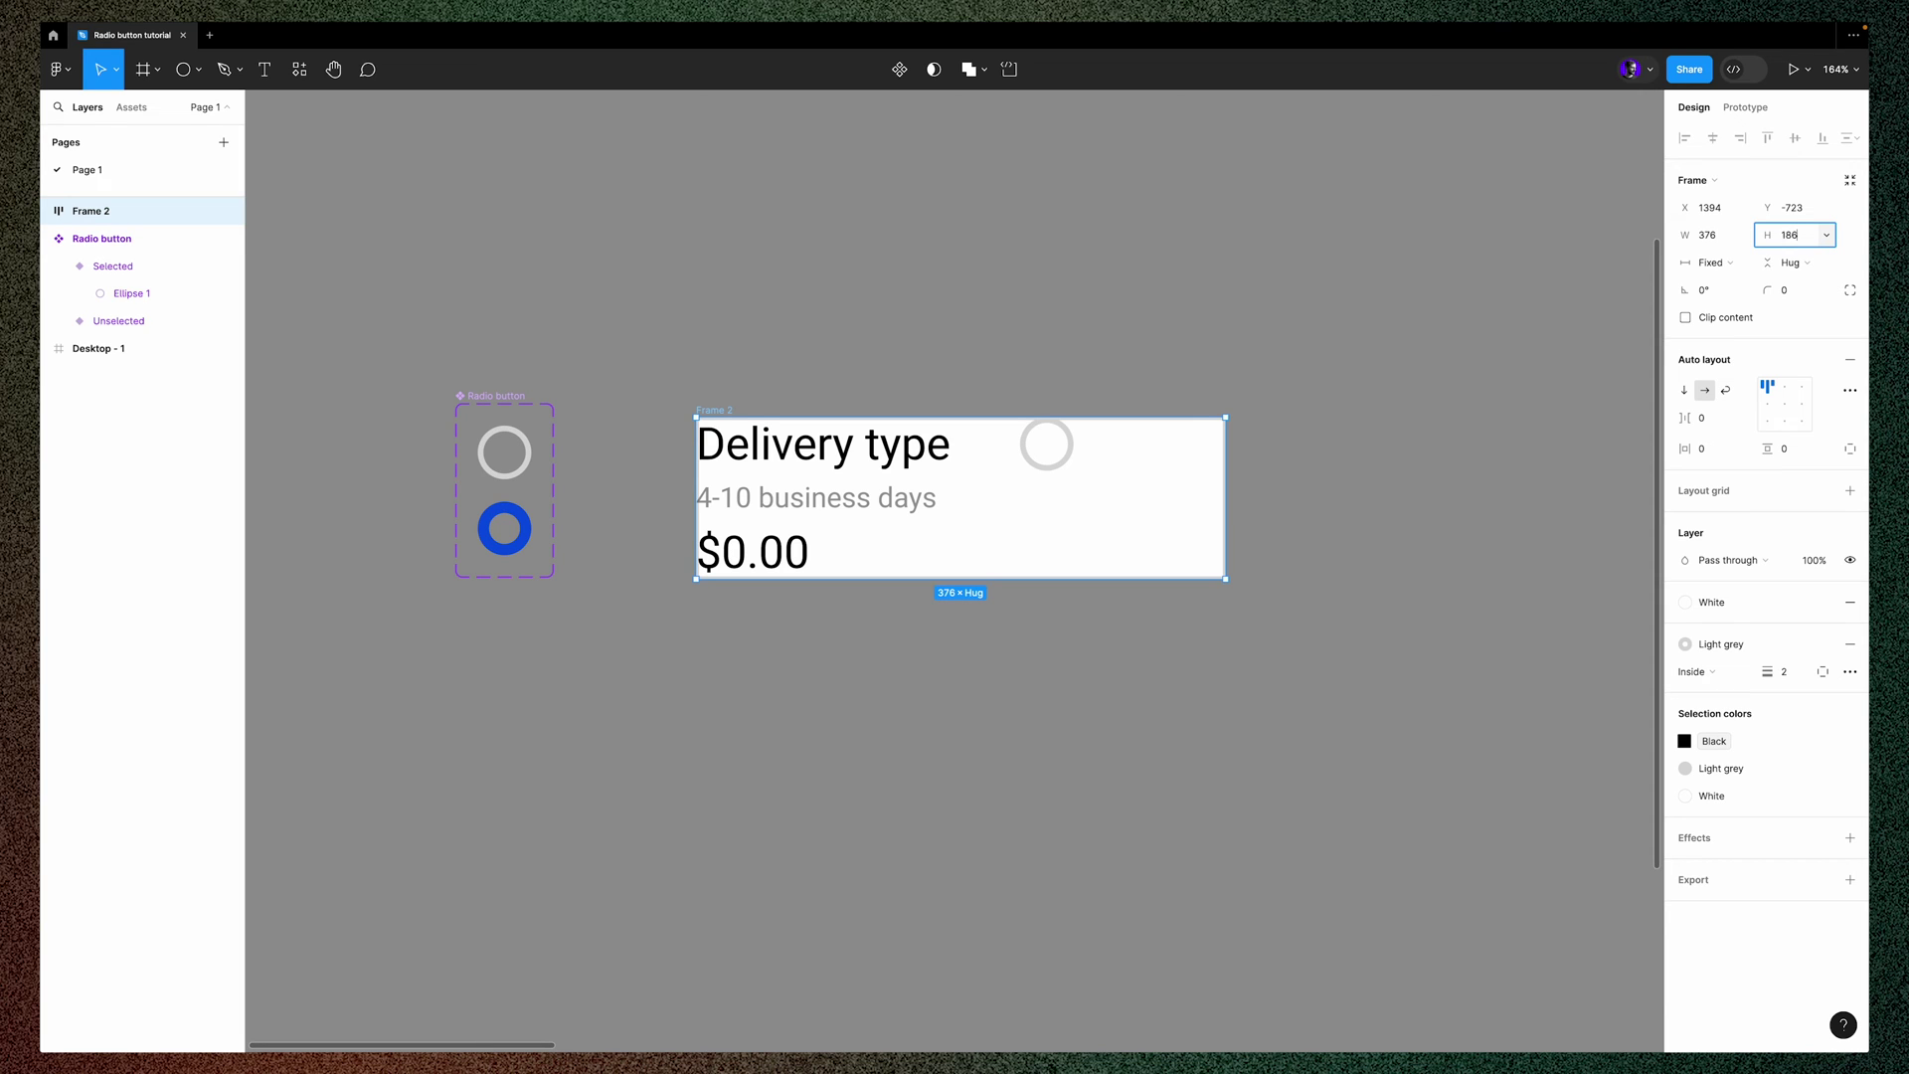
key(Return)
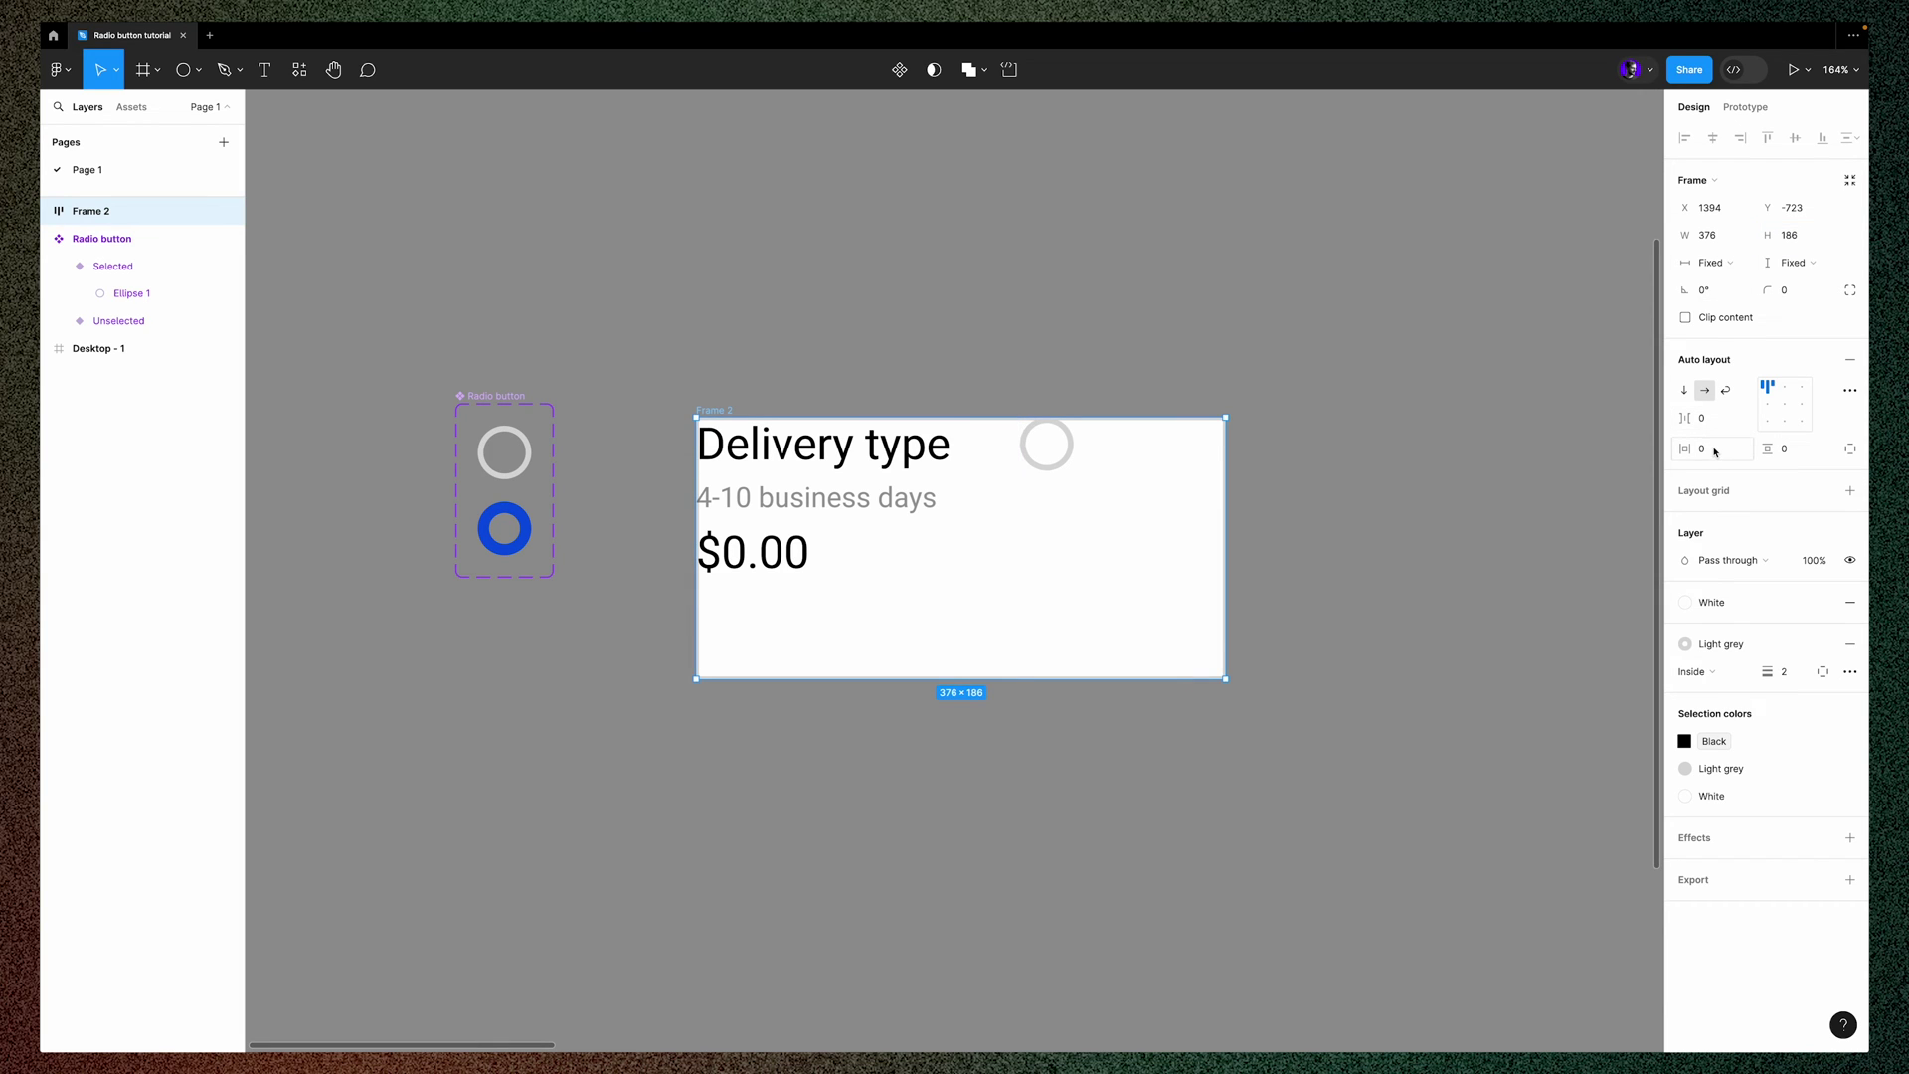
Set the auto-layout gap to 32 and horizontal and vertical padding to 32
click(1703, 417)
click(1710, 436)
click(1704, 417)
text(32)
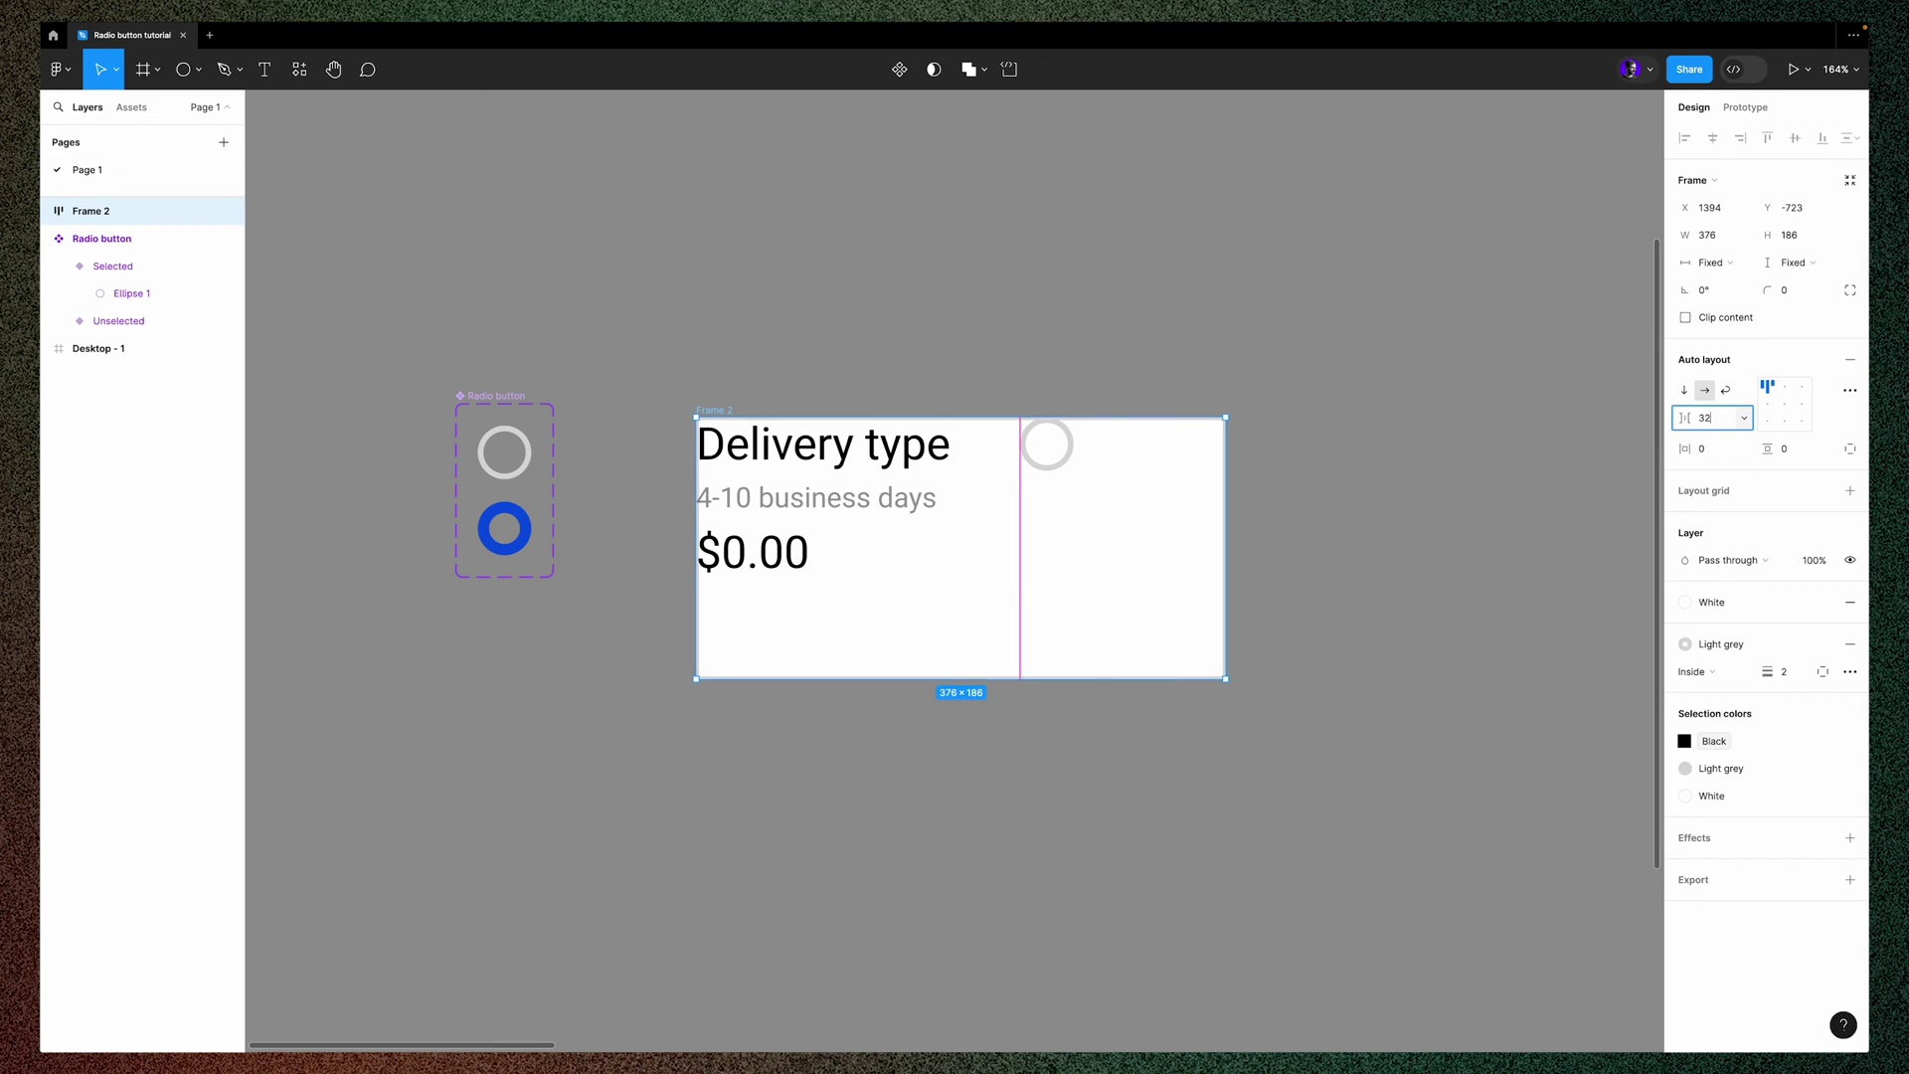
key(Return)
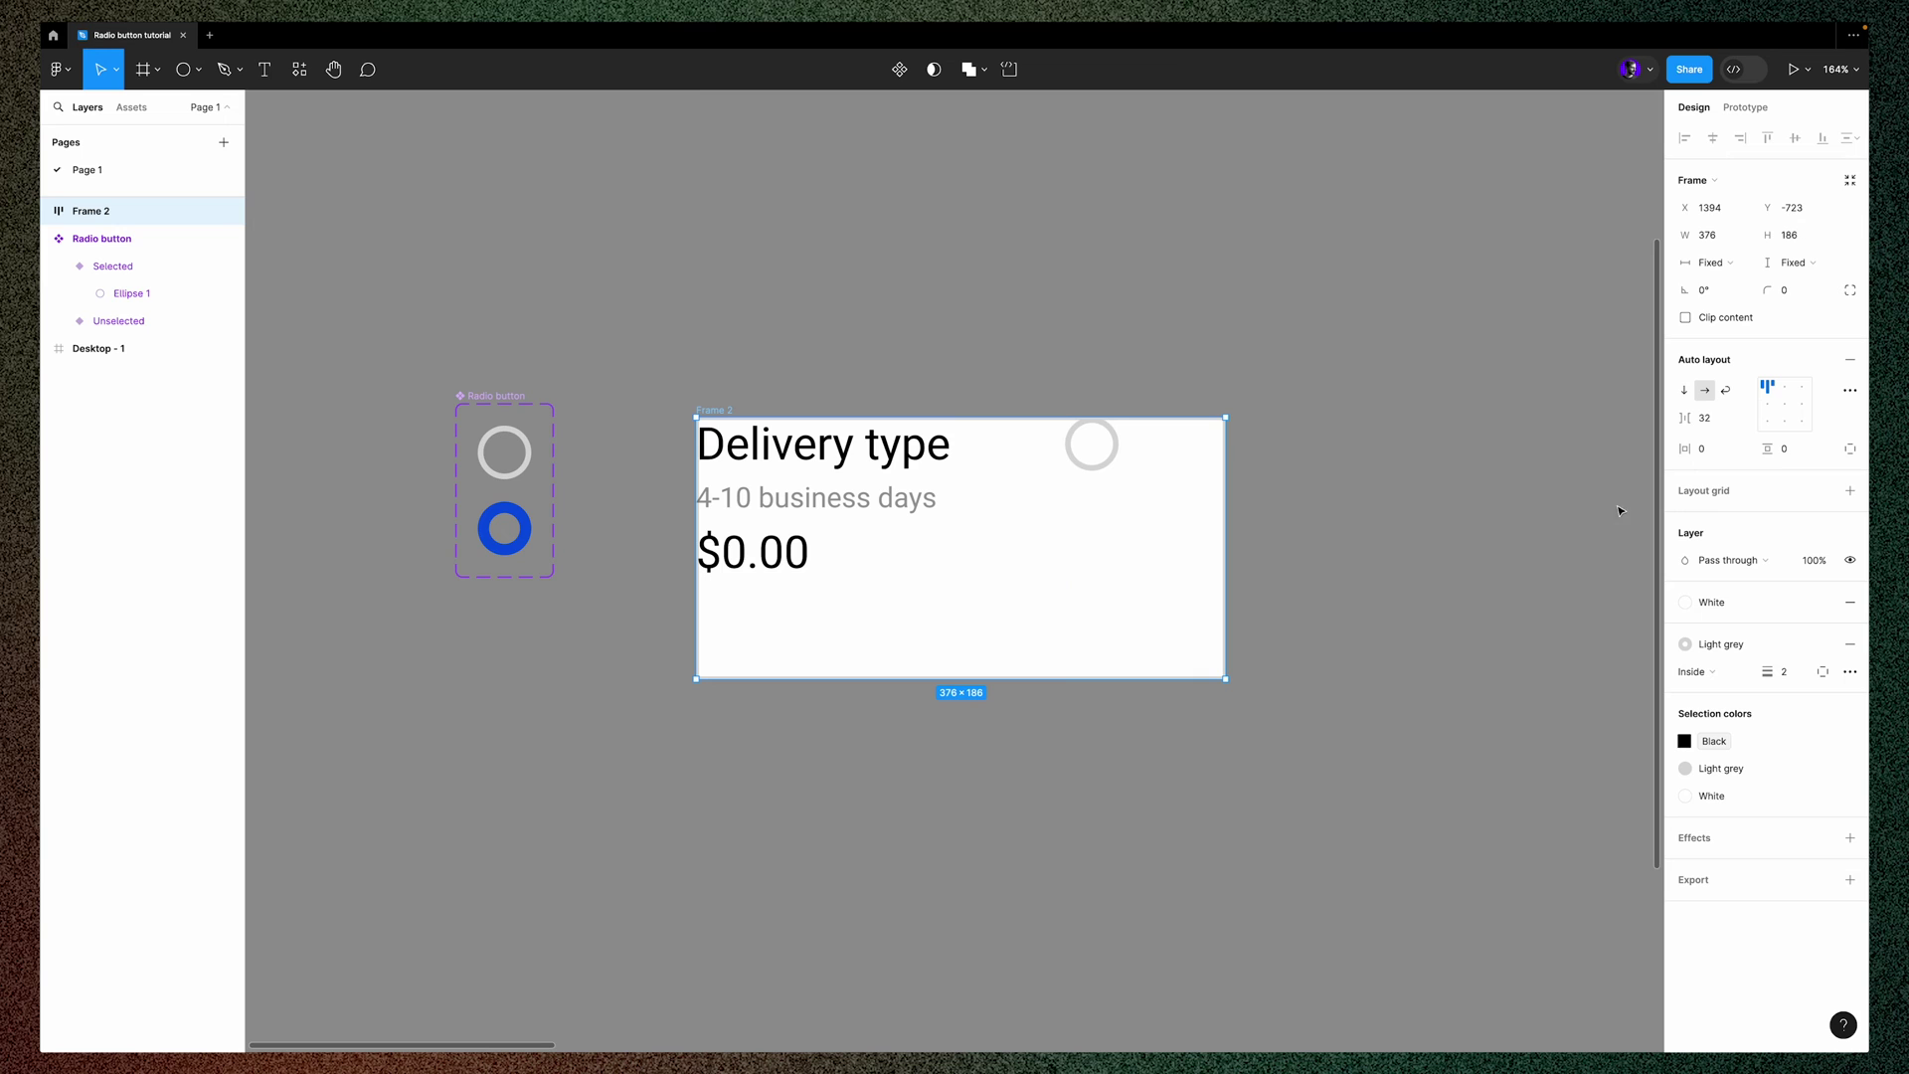
click(1715, 449)
key(Return)
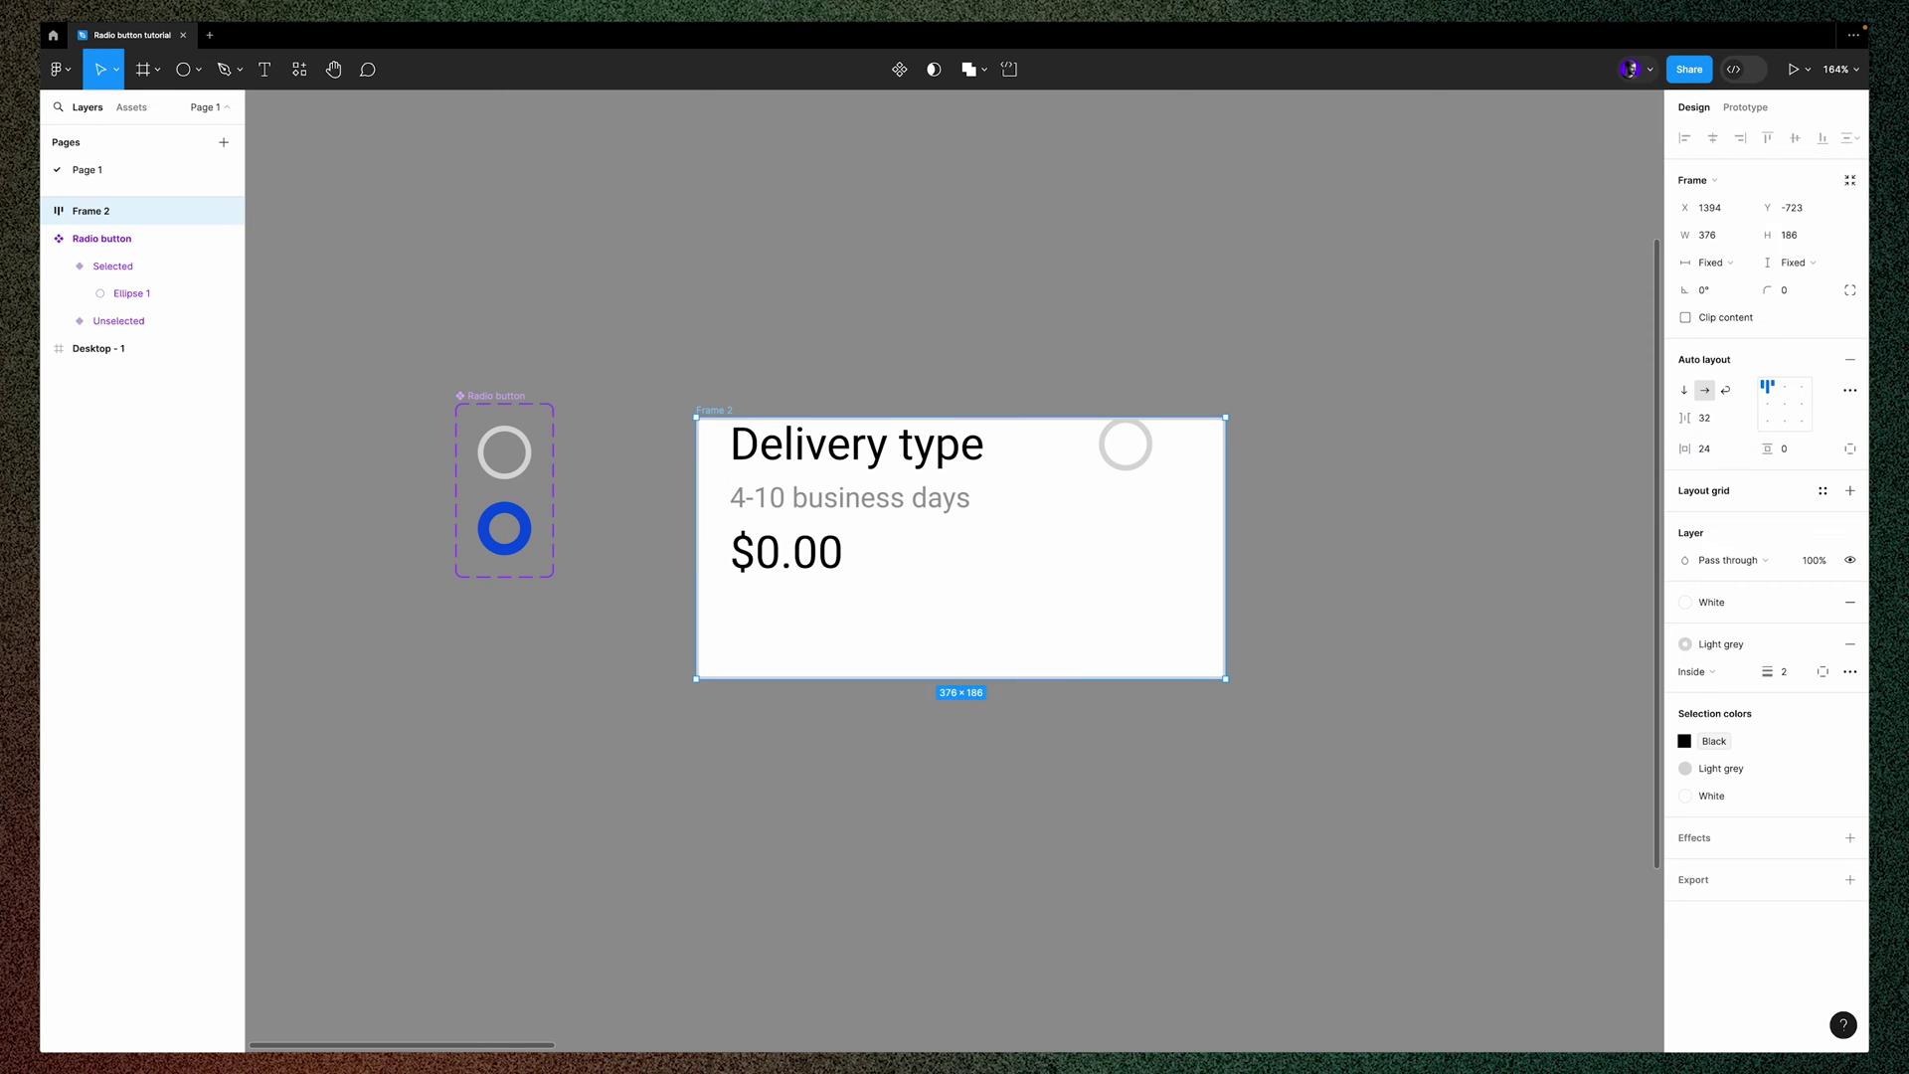
click(1707, 449)
text(32)
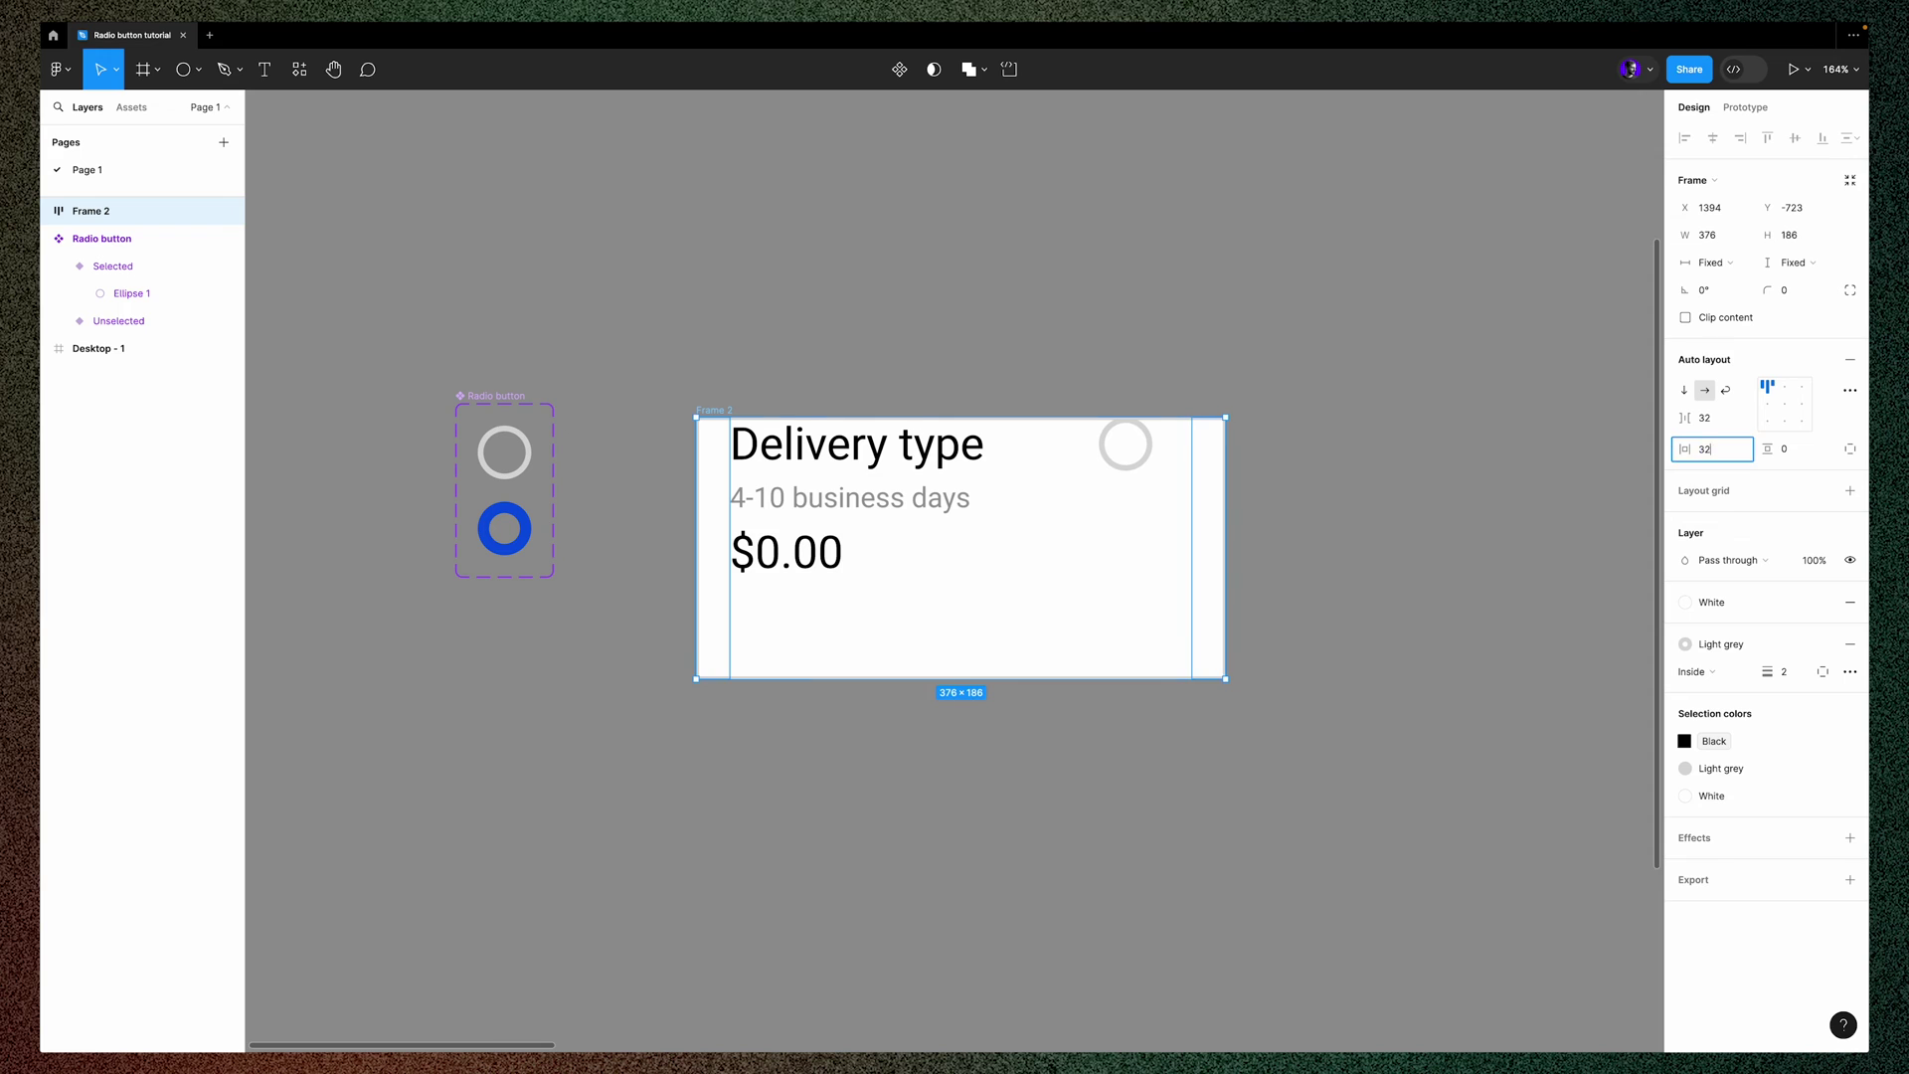
key(Return)
key(Tab)
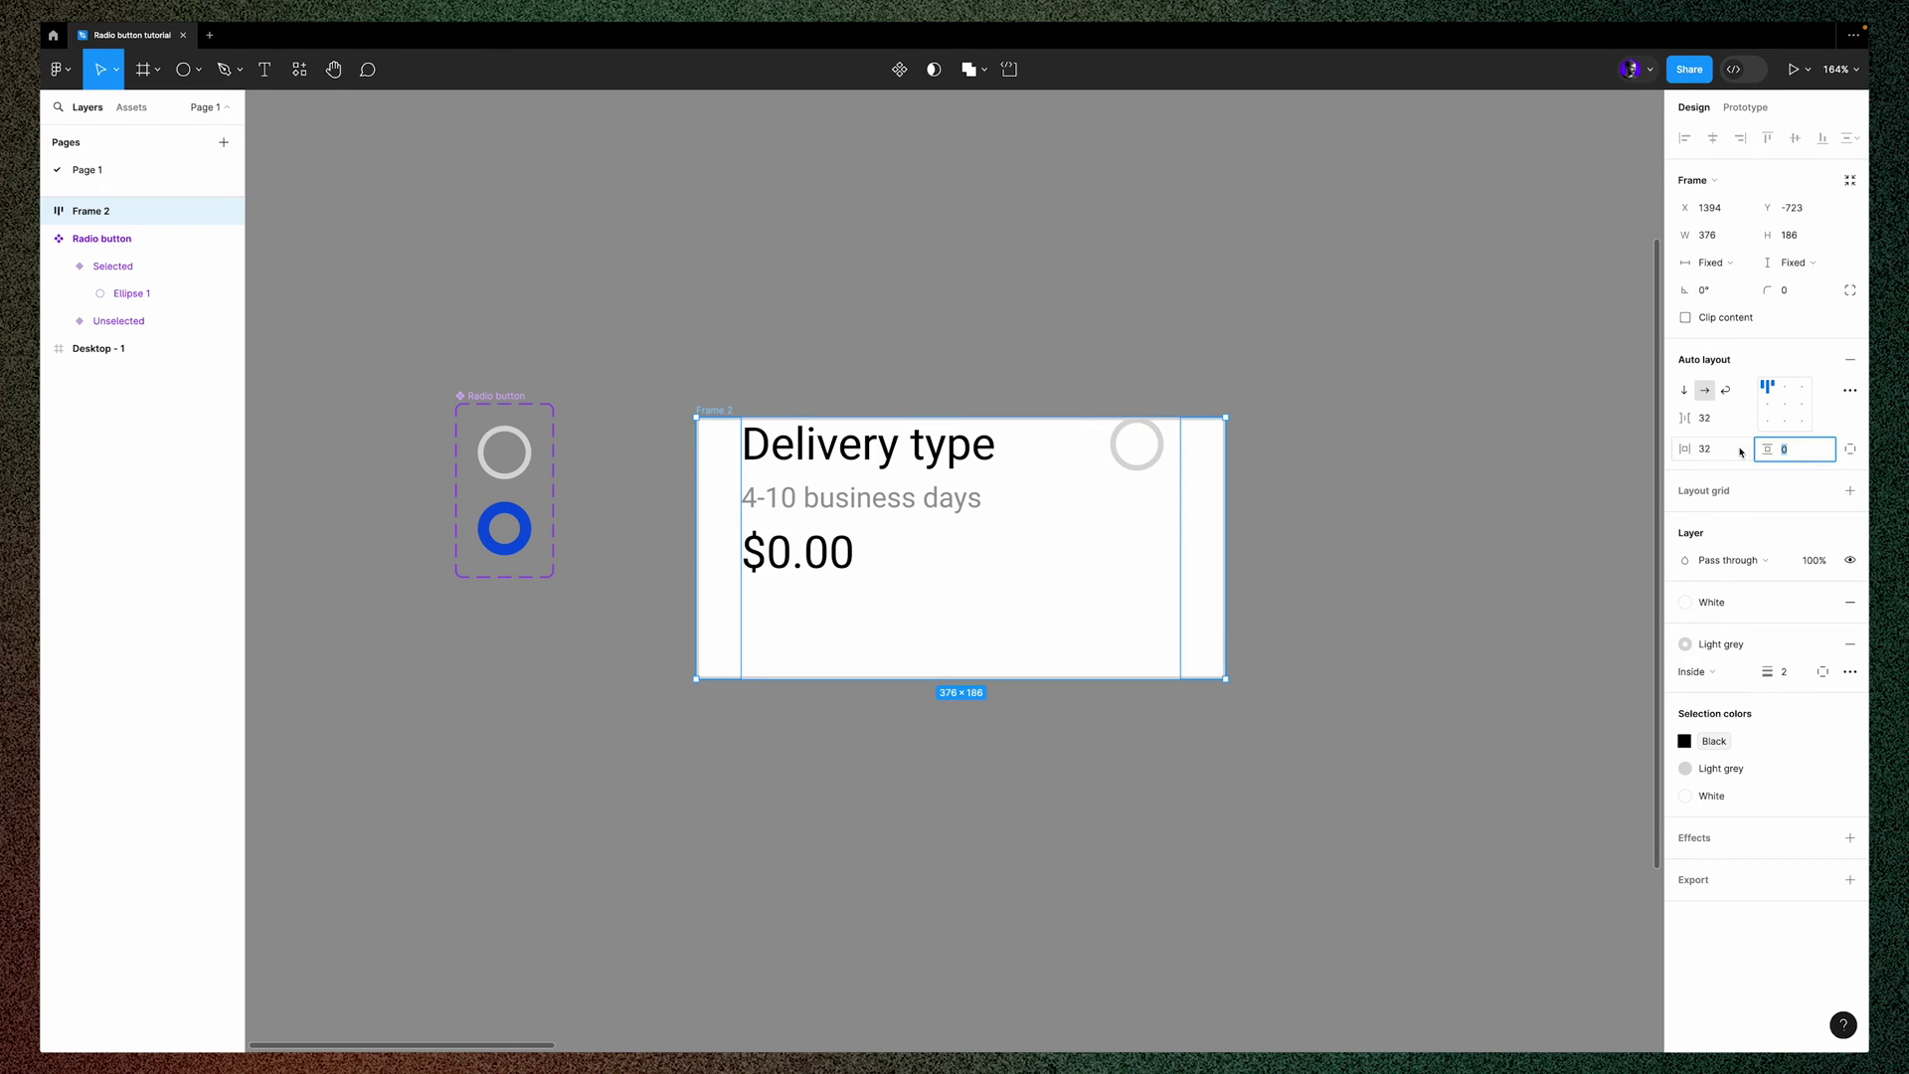
text(32)
key(Return)
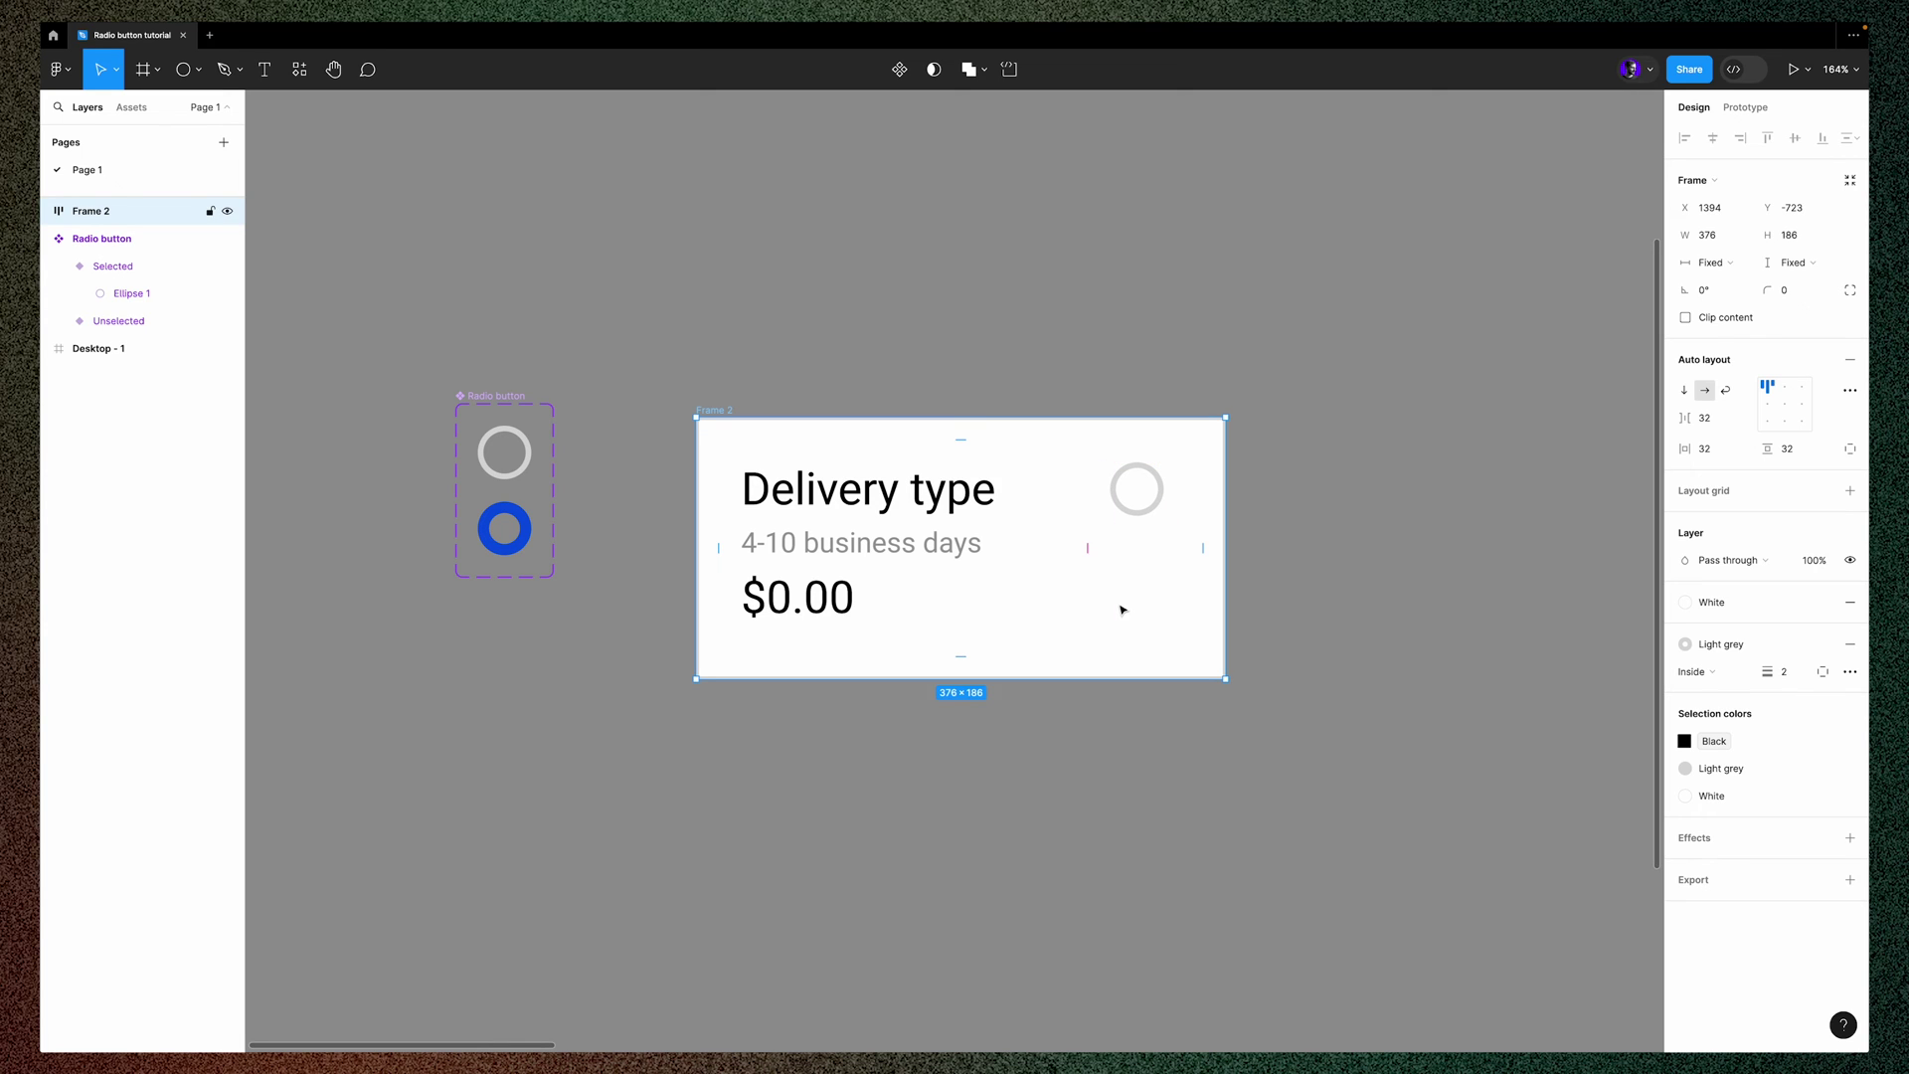
Round the frame's corners to 10 and rename it 'Card'
click(1822, 290)
text(10)
key(Return)
click(915, 279)
drag(715, 417, 712, 402)
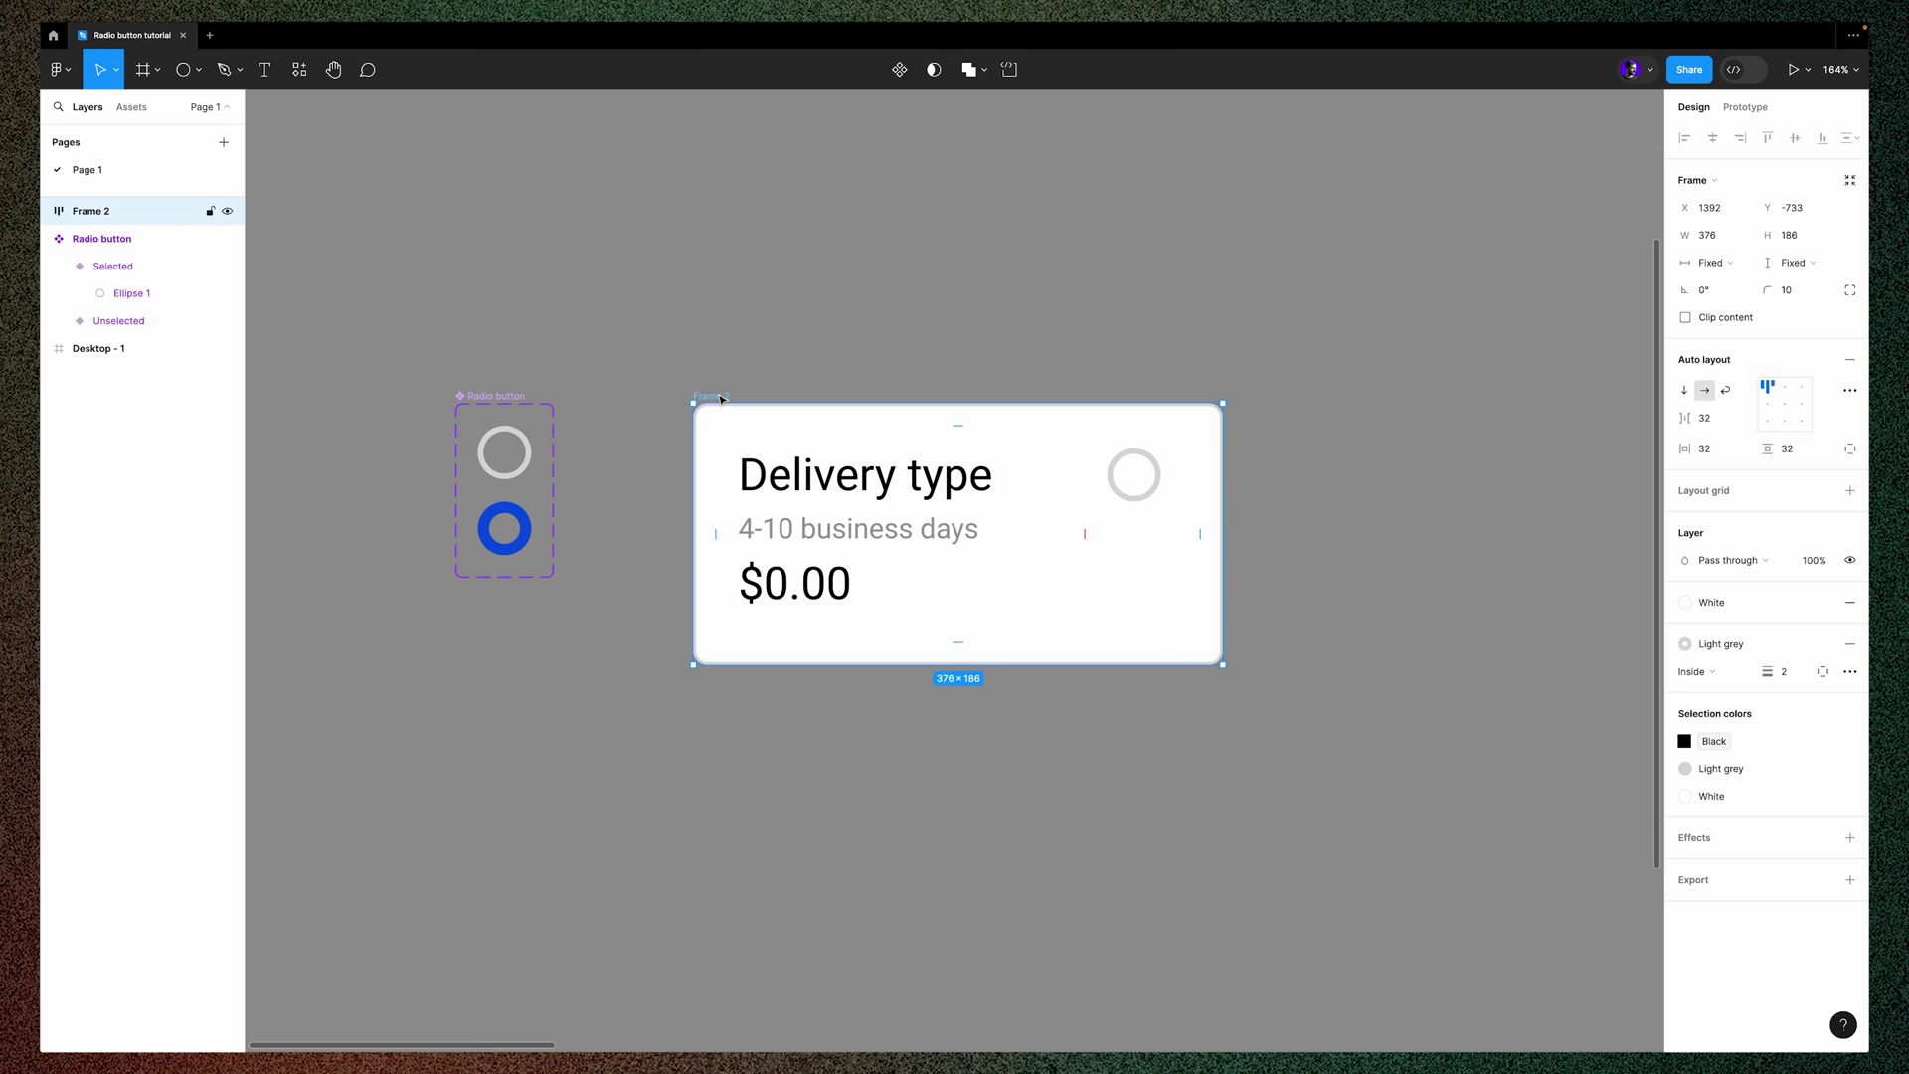
double_click(710, 397)
text(Card)
key(Return)
Make the card a component with a 'Delivery' text property defaulting to 'Delivery name'
click(900, 71)
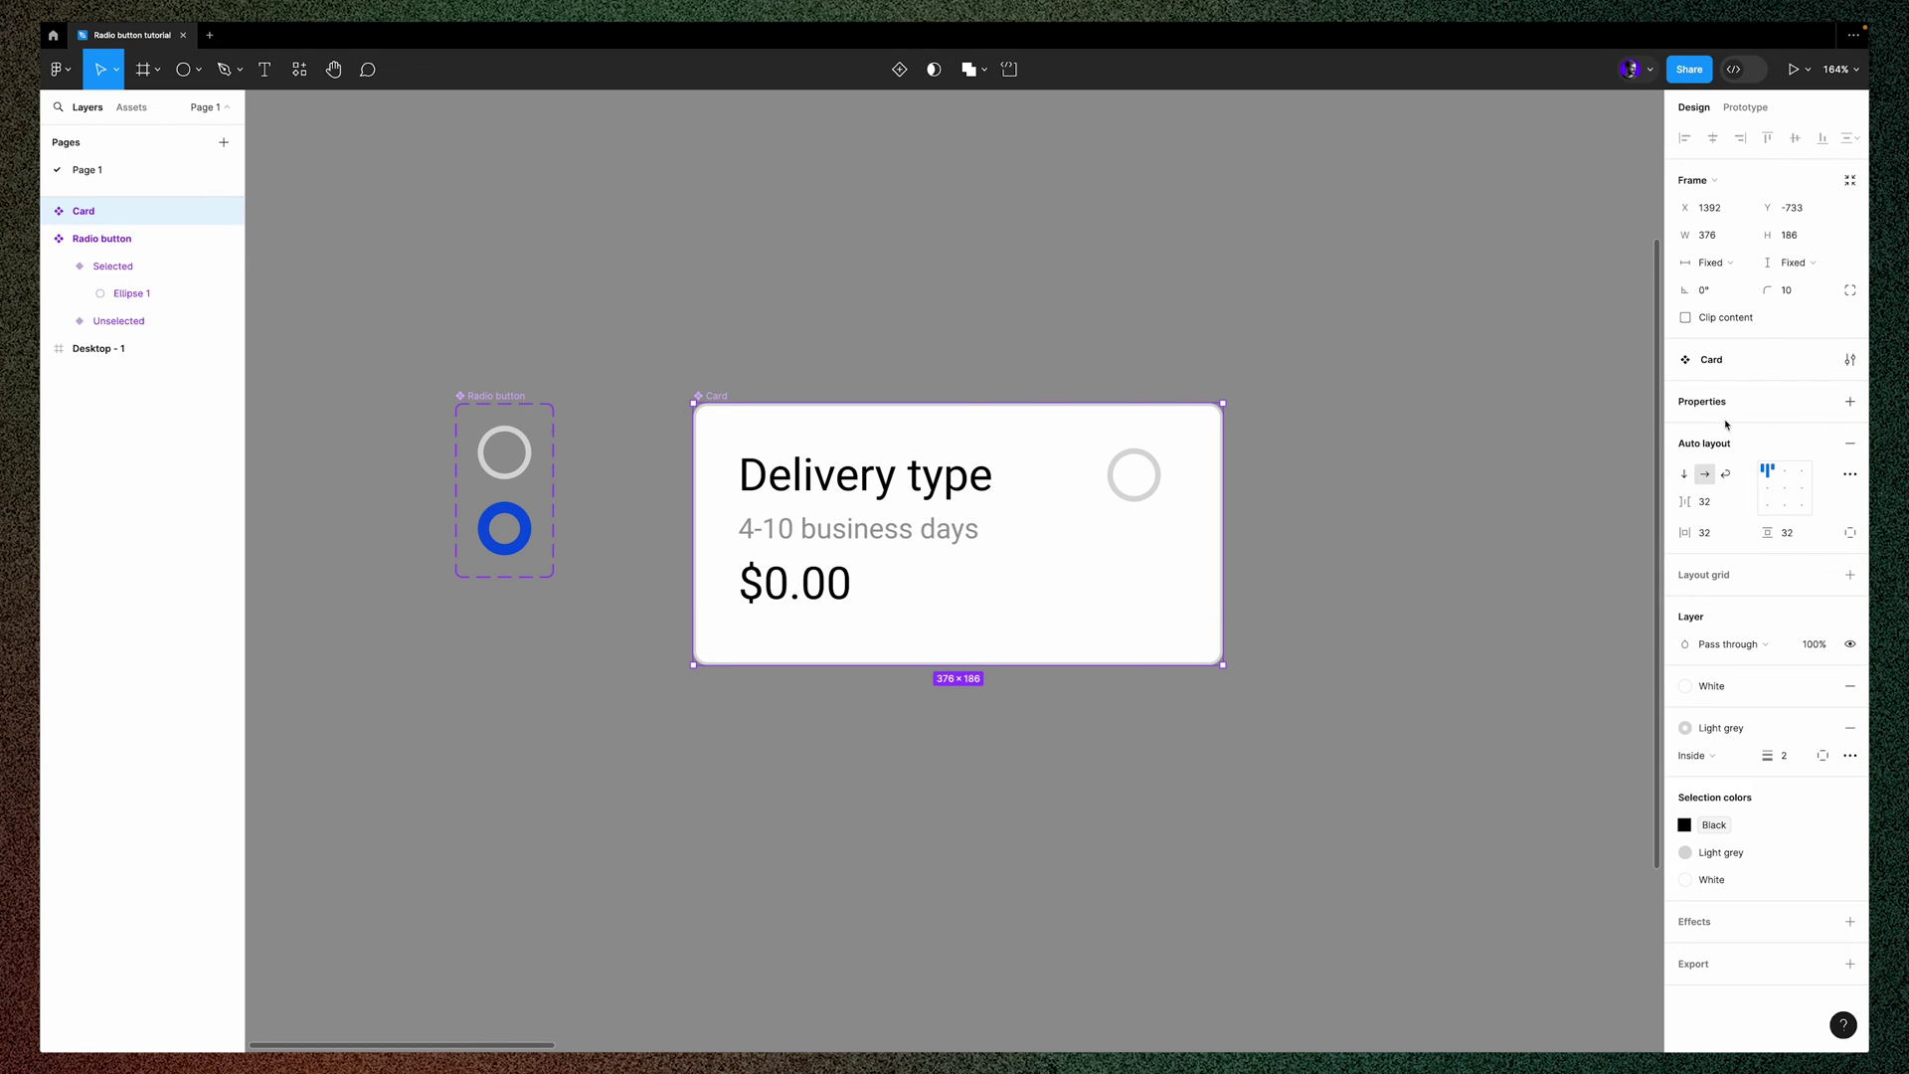
click(1850, 401)
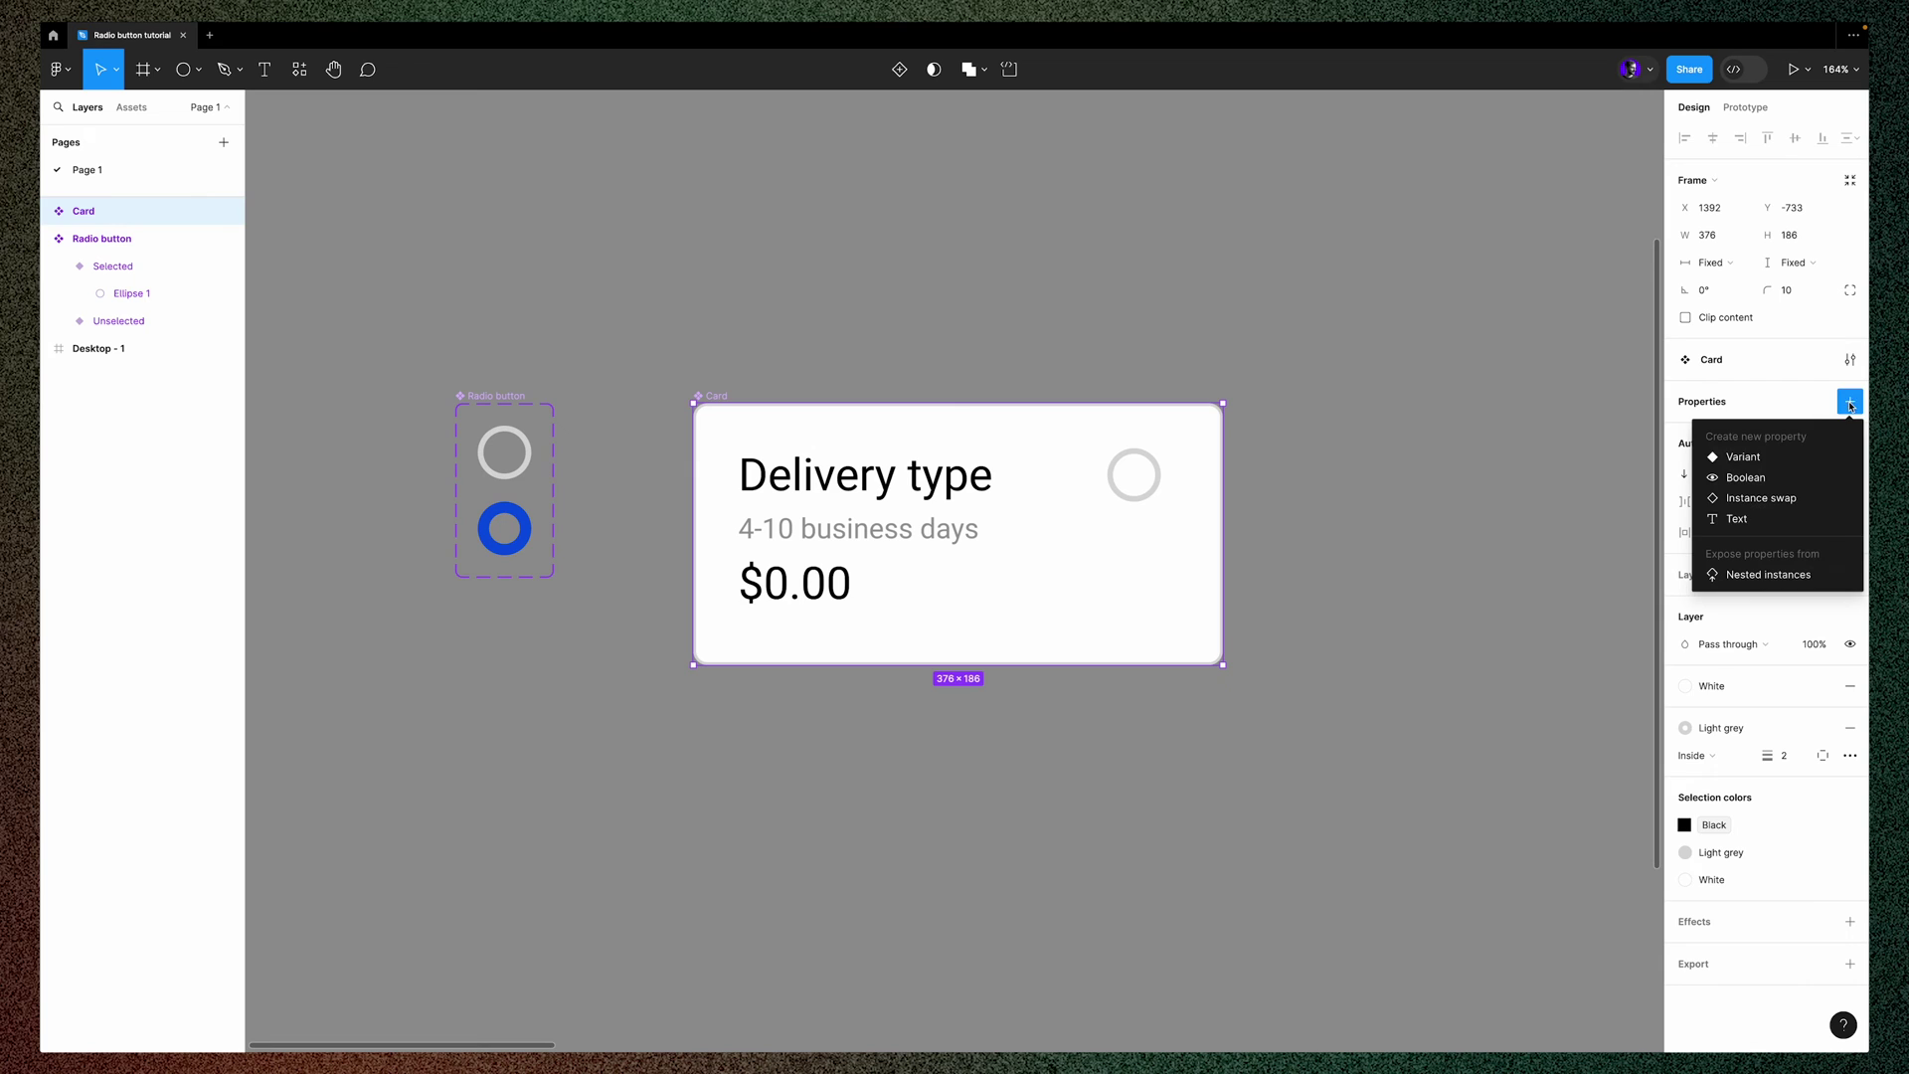
click(1756, 523)
text(Delivery)
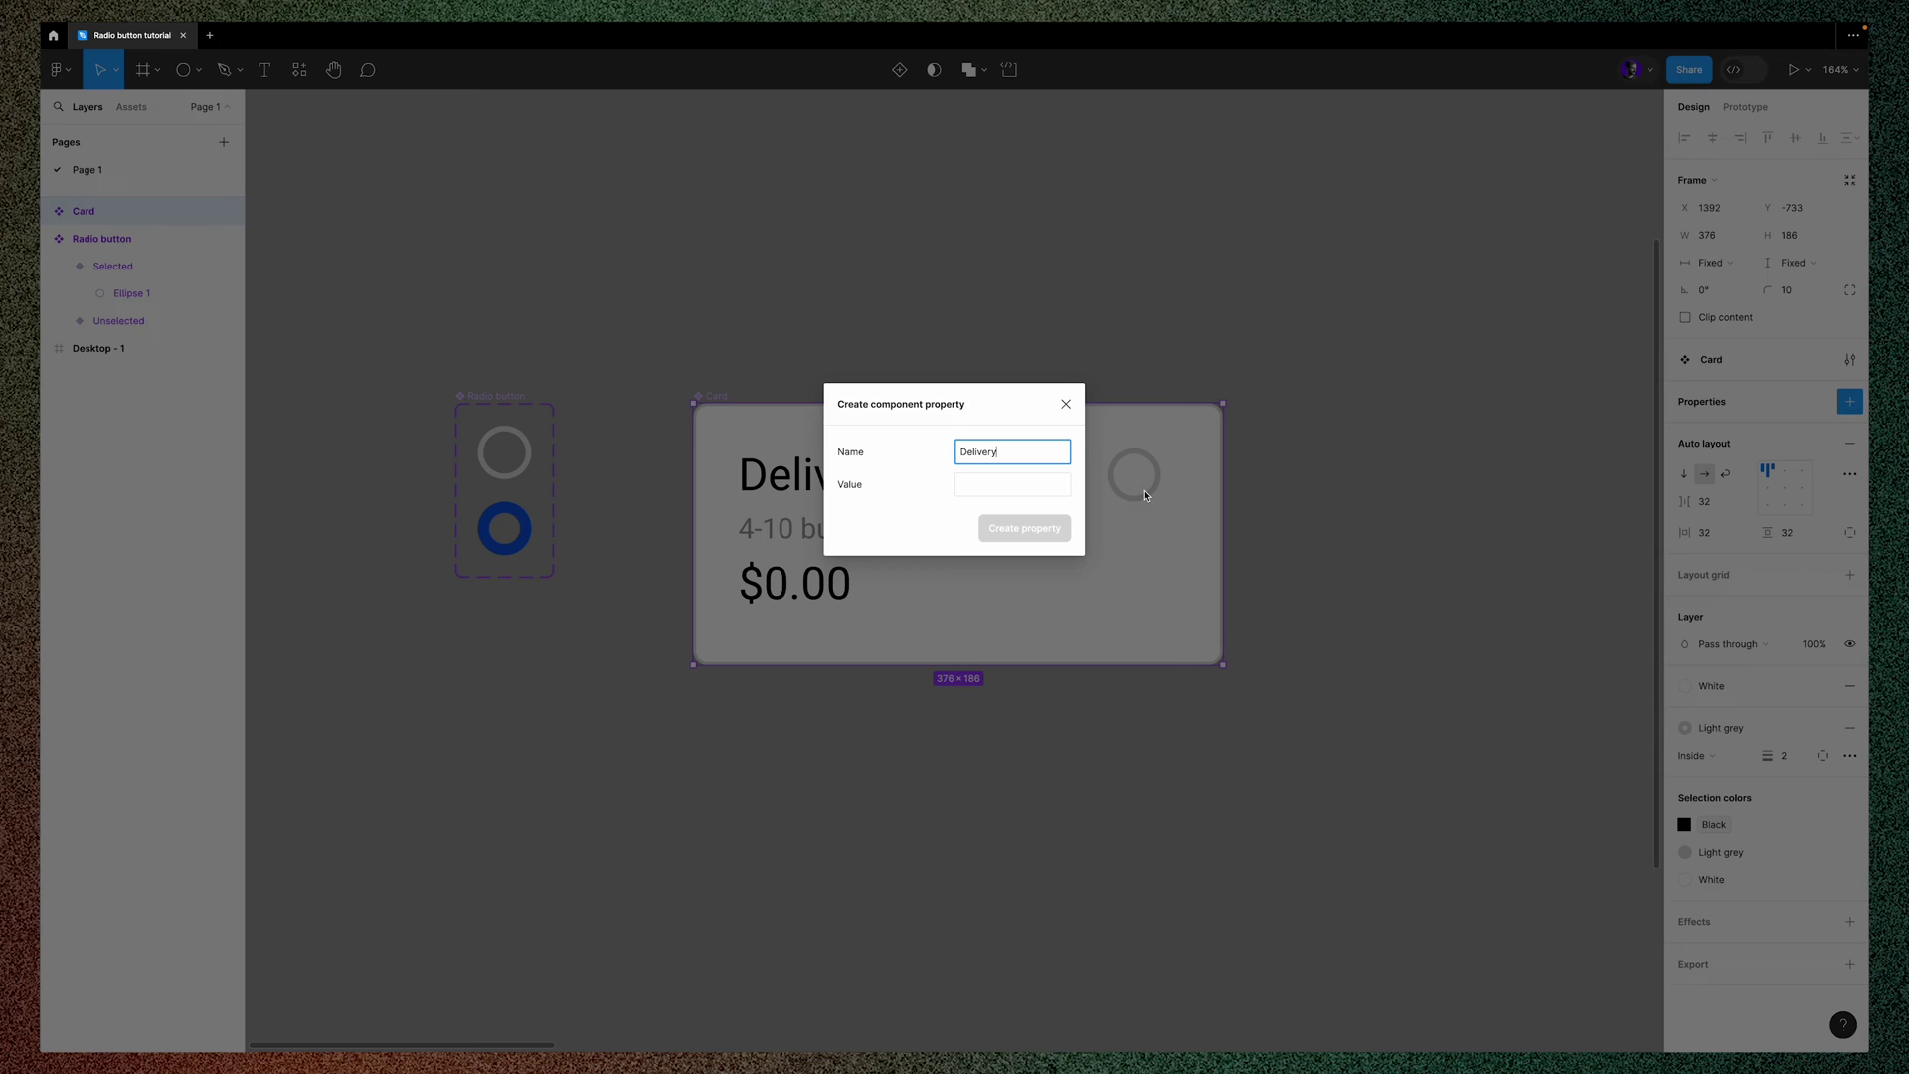
click(999, 485)
text(Delivery name)
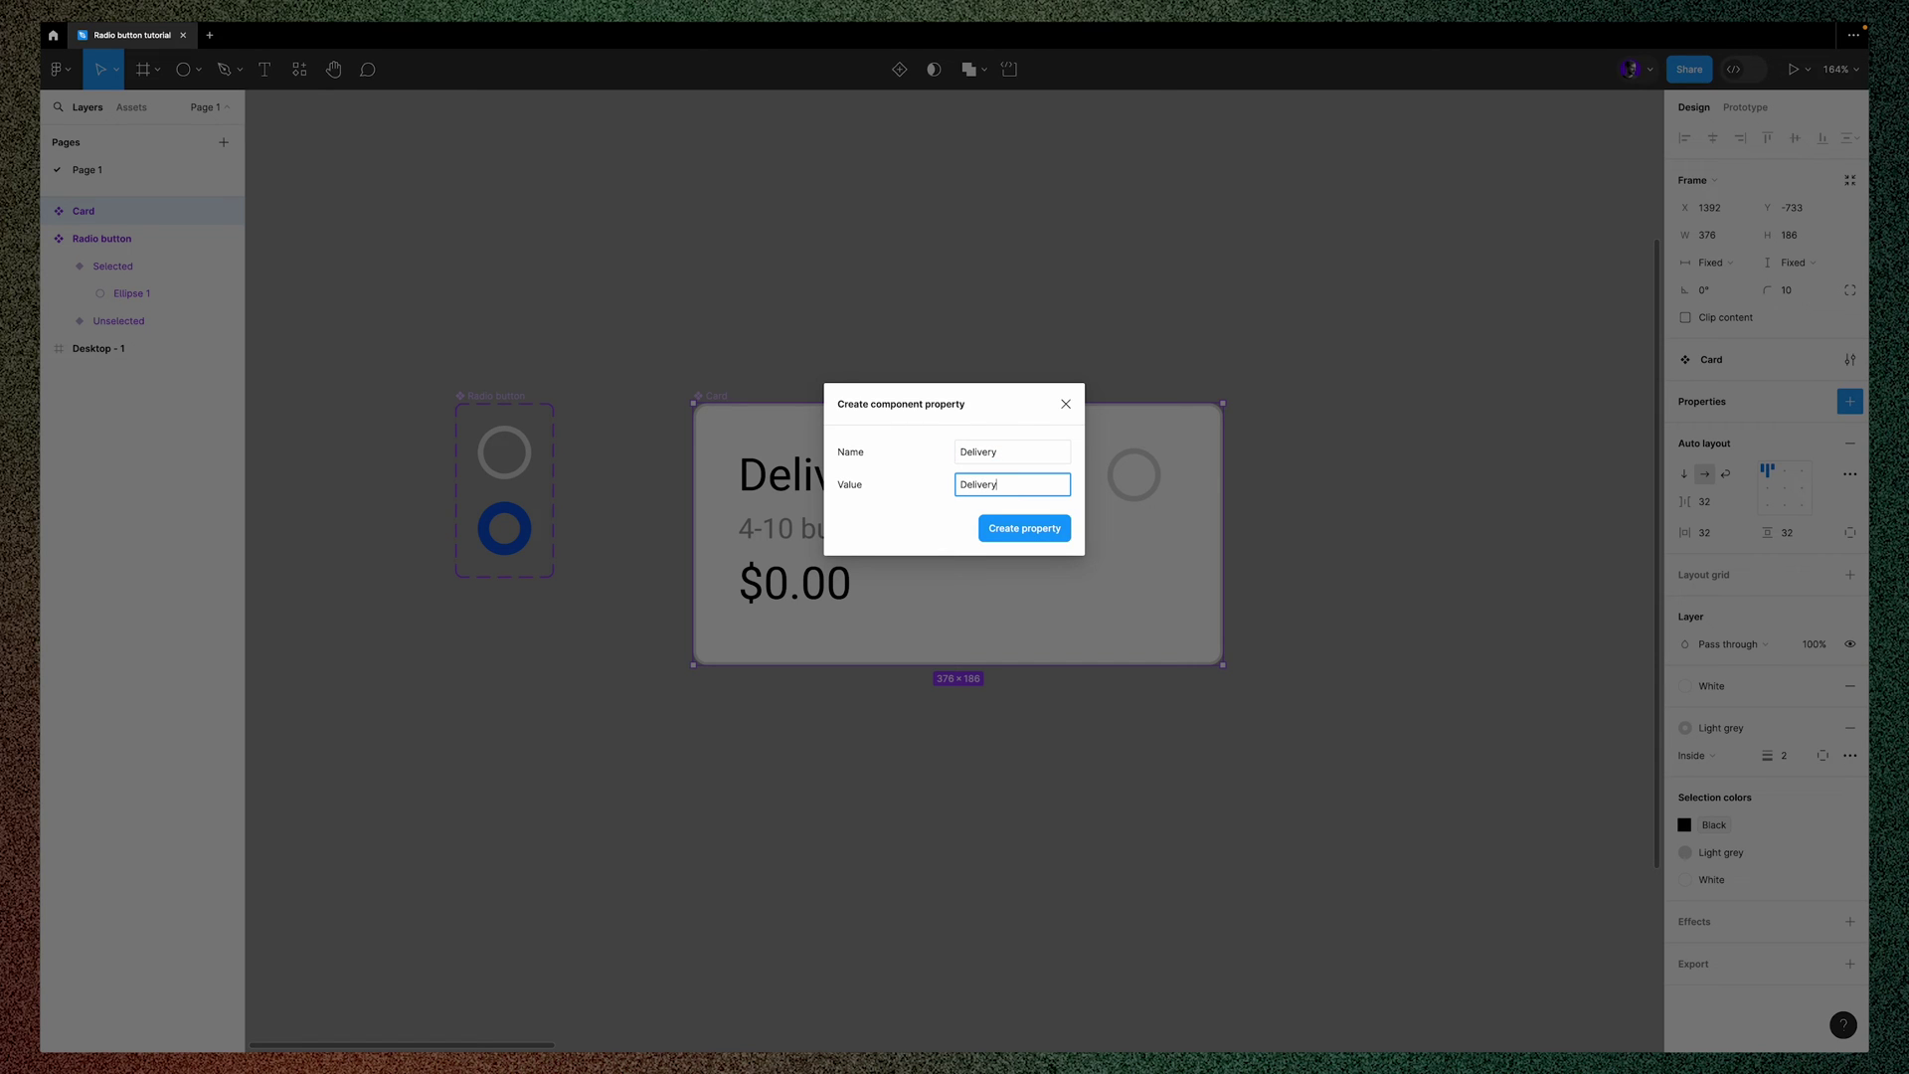
click(1027, 535)
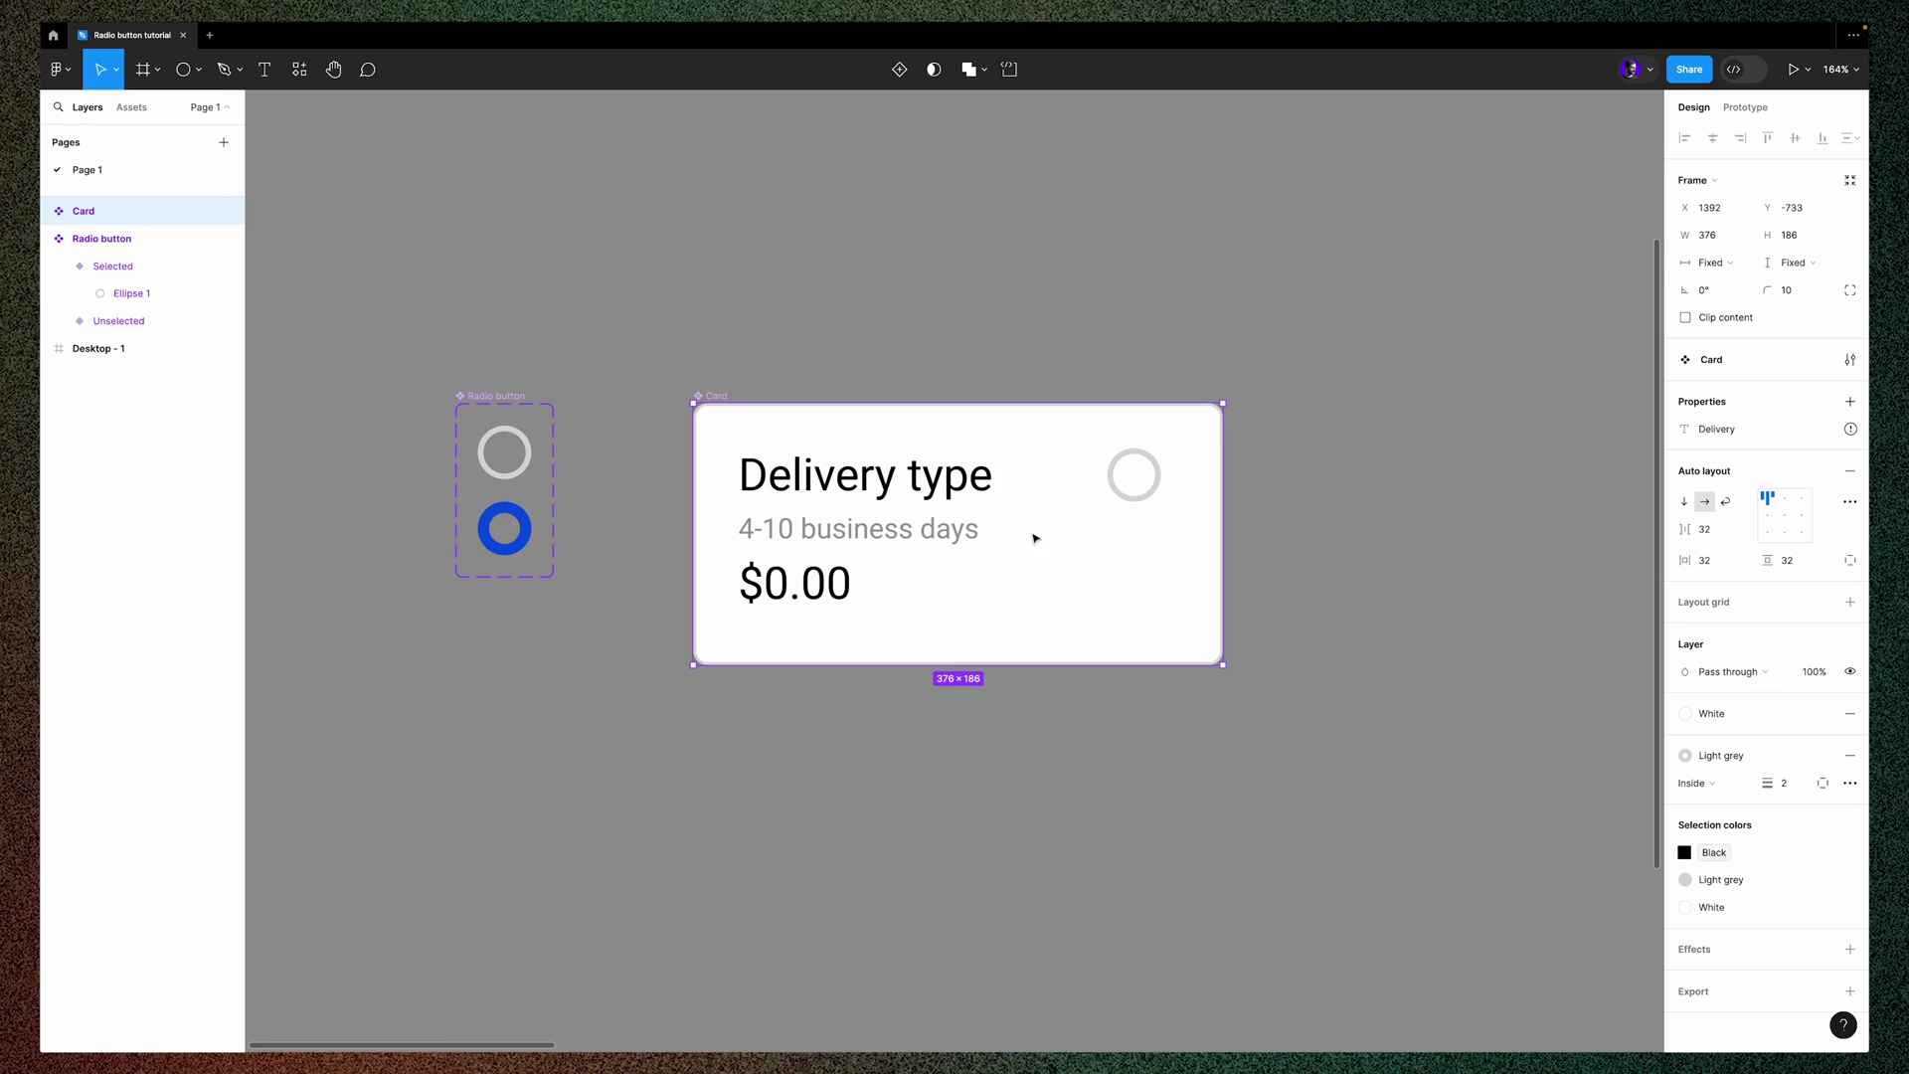
Add a 'Business days' text property defaulting to '4-10 business days'
click(1850, 401)
click(1748, 519)
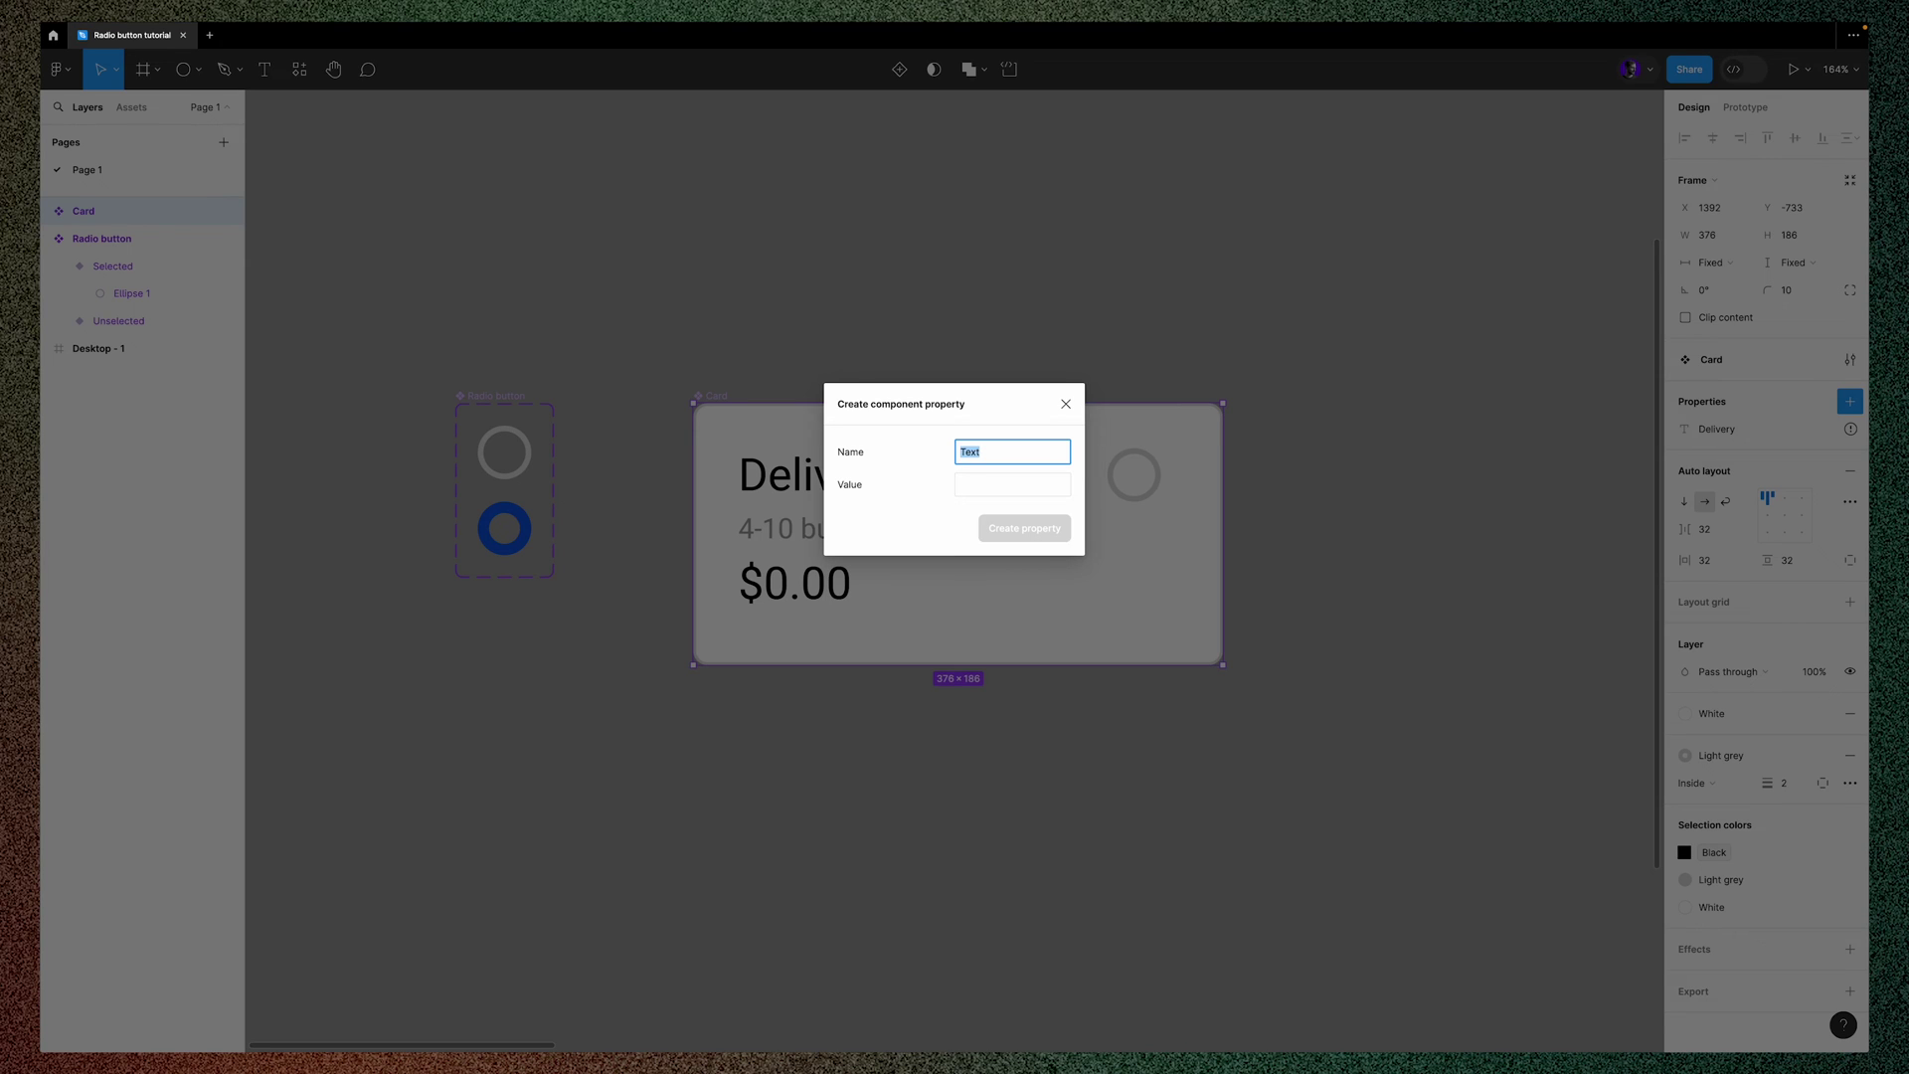
text(Business days)
key(Tab)
text(4-10)
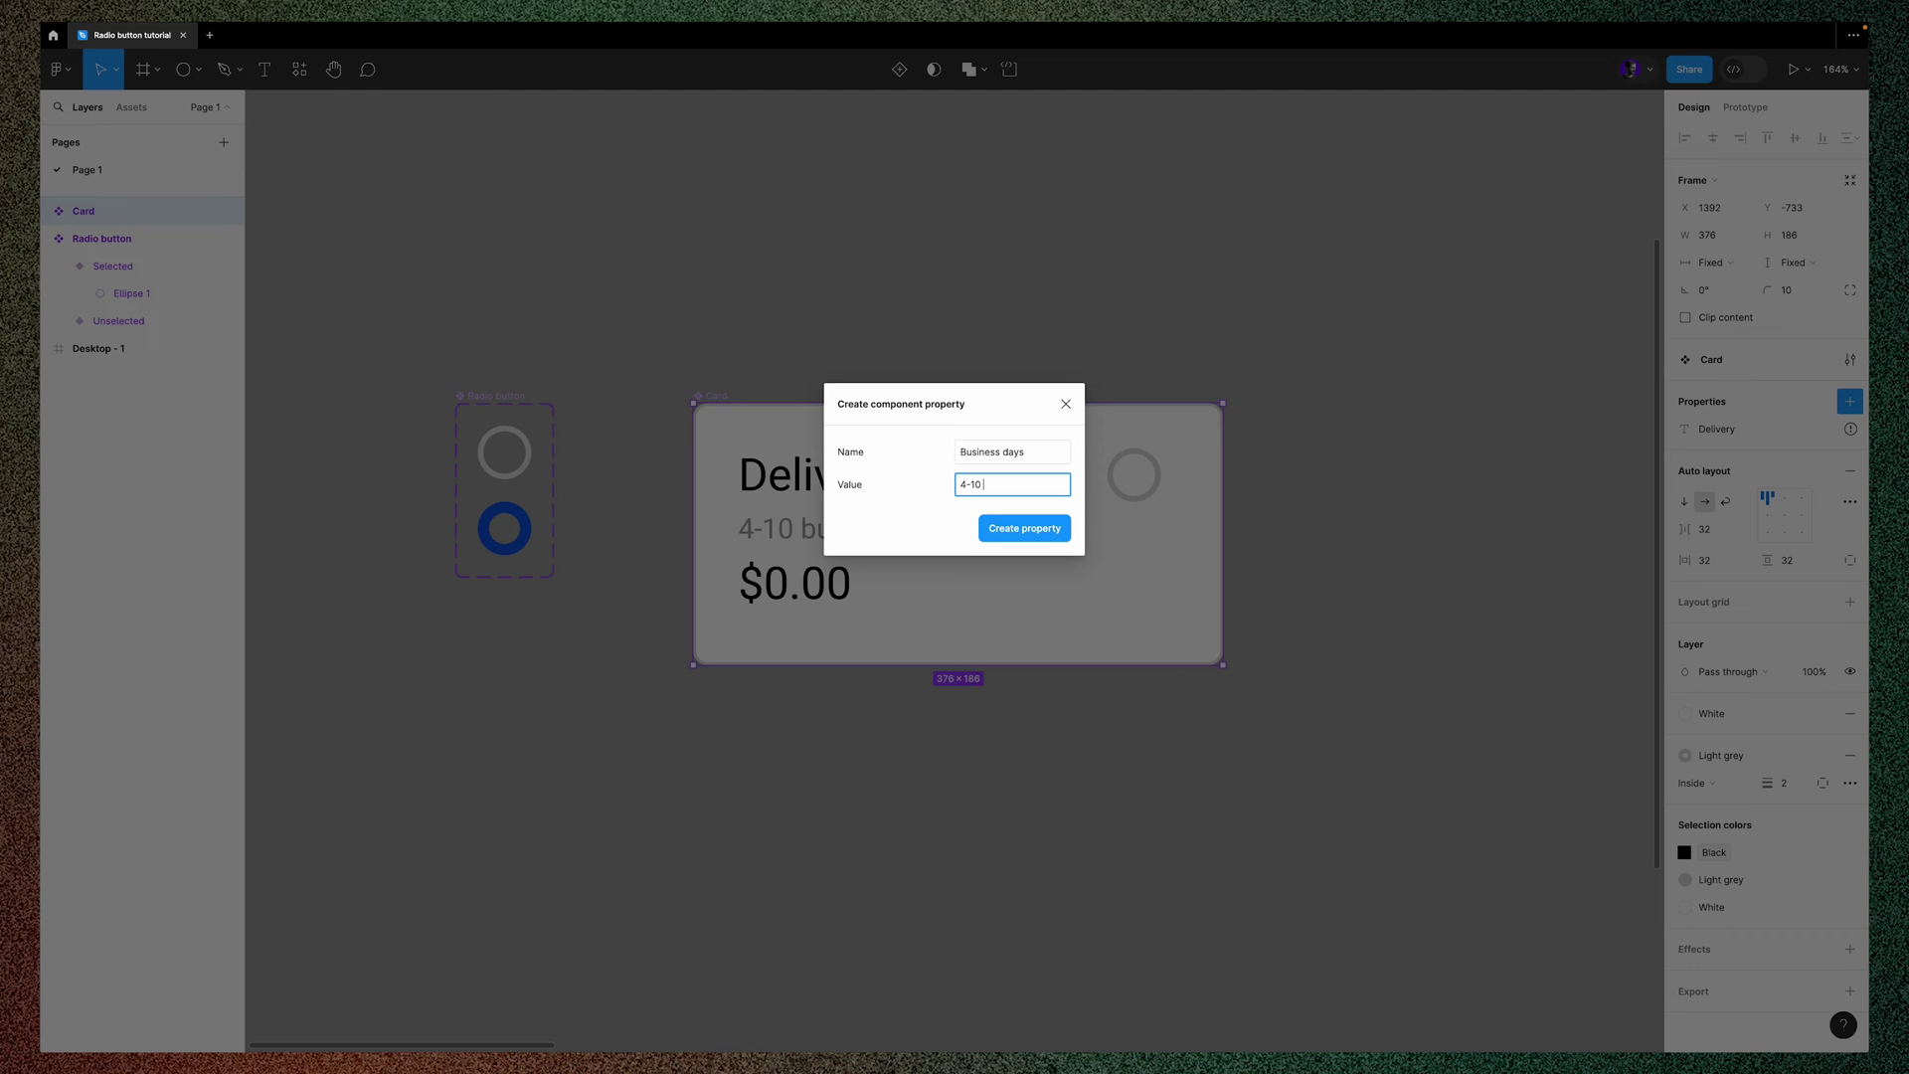
text( business days)
click(1015, 528)
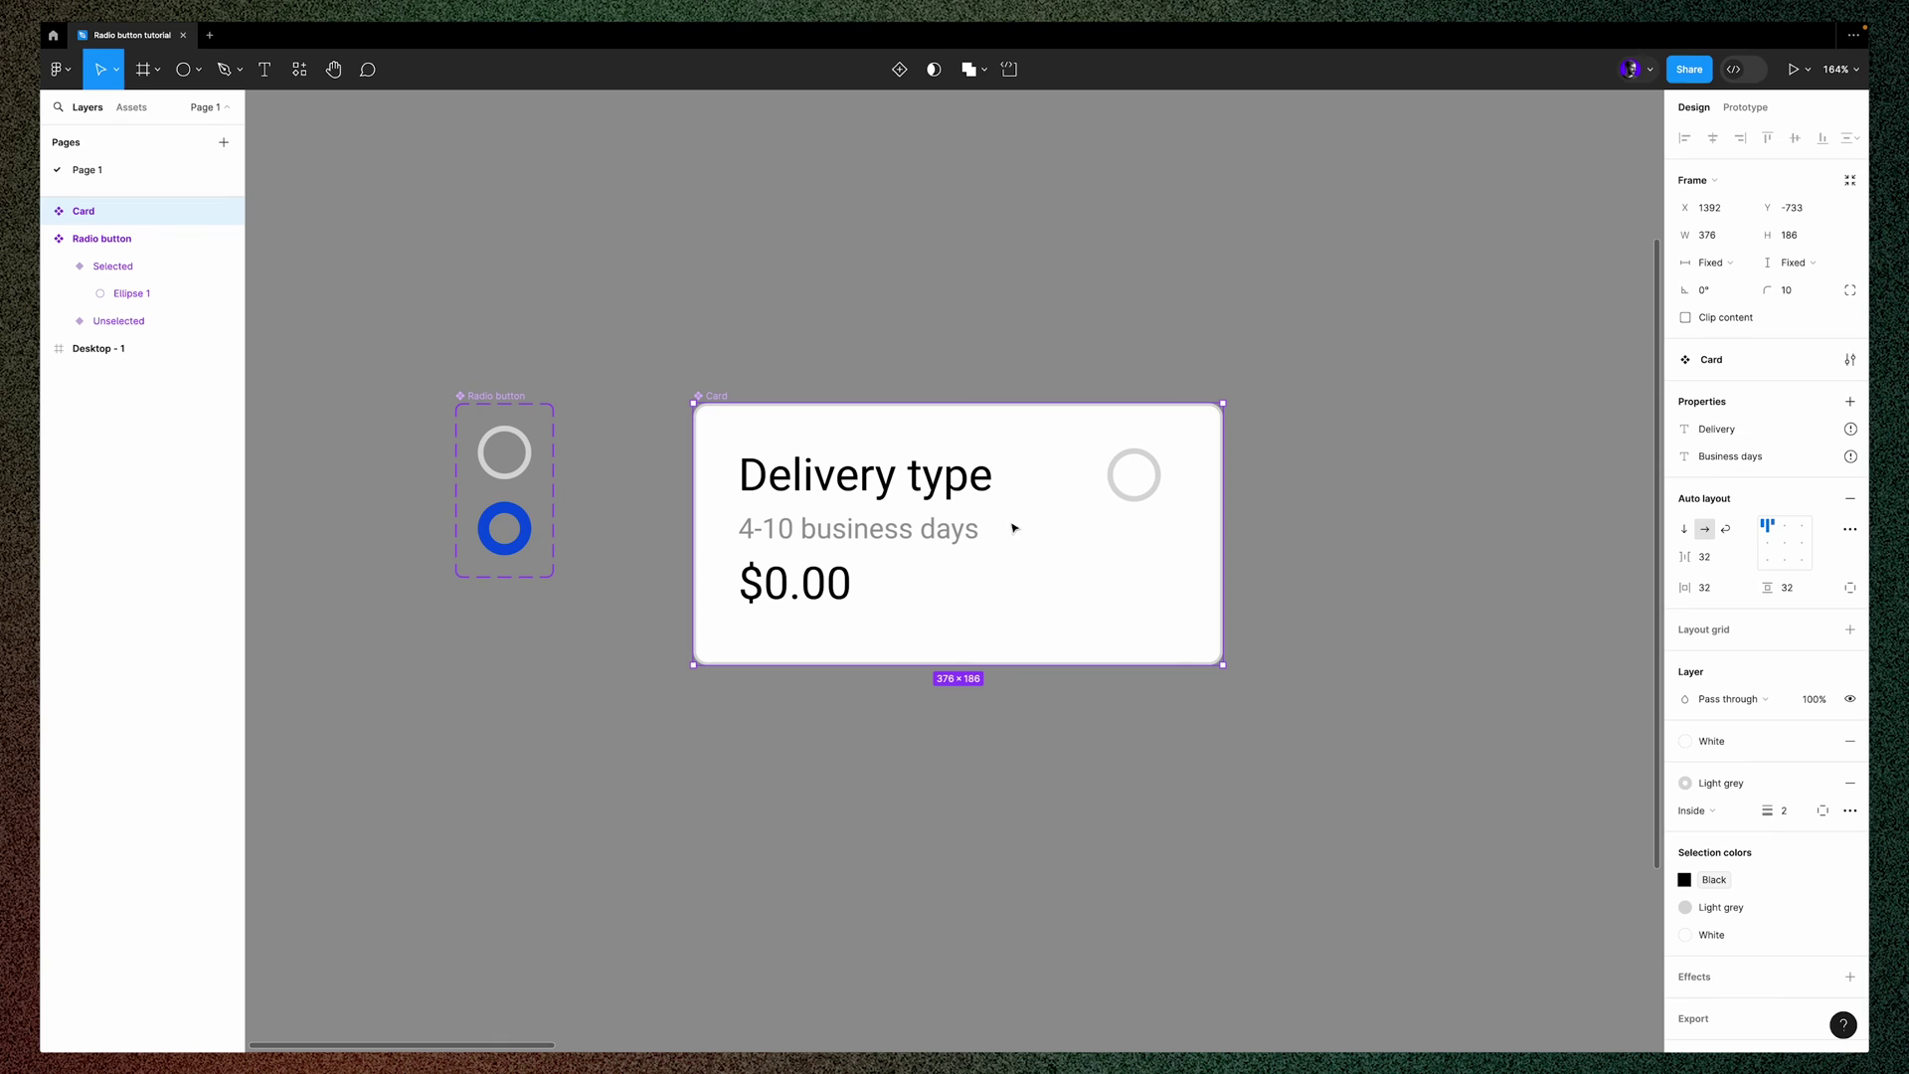
Add a 'Price' text property defaulting to '$0.00'
click(1850, 400)
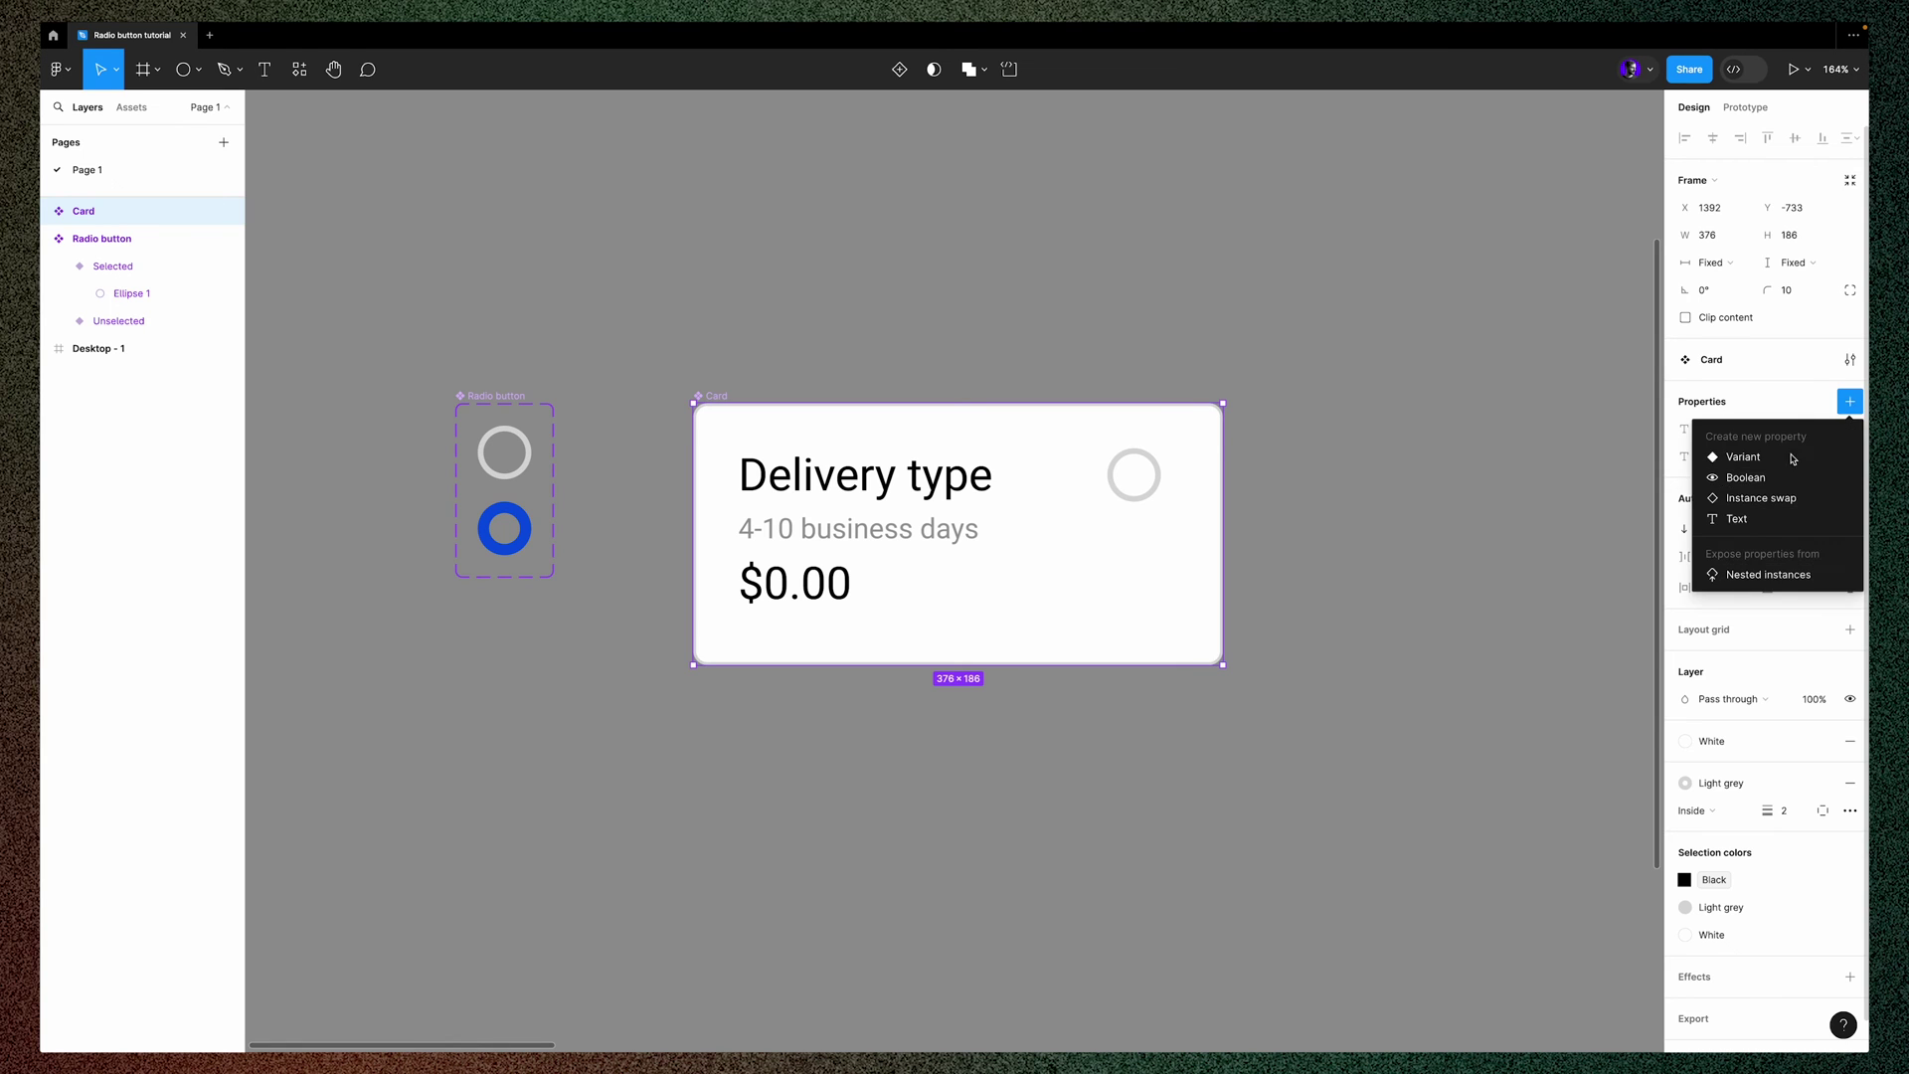
click(1757, 519)
text(V)
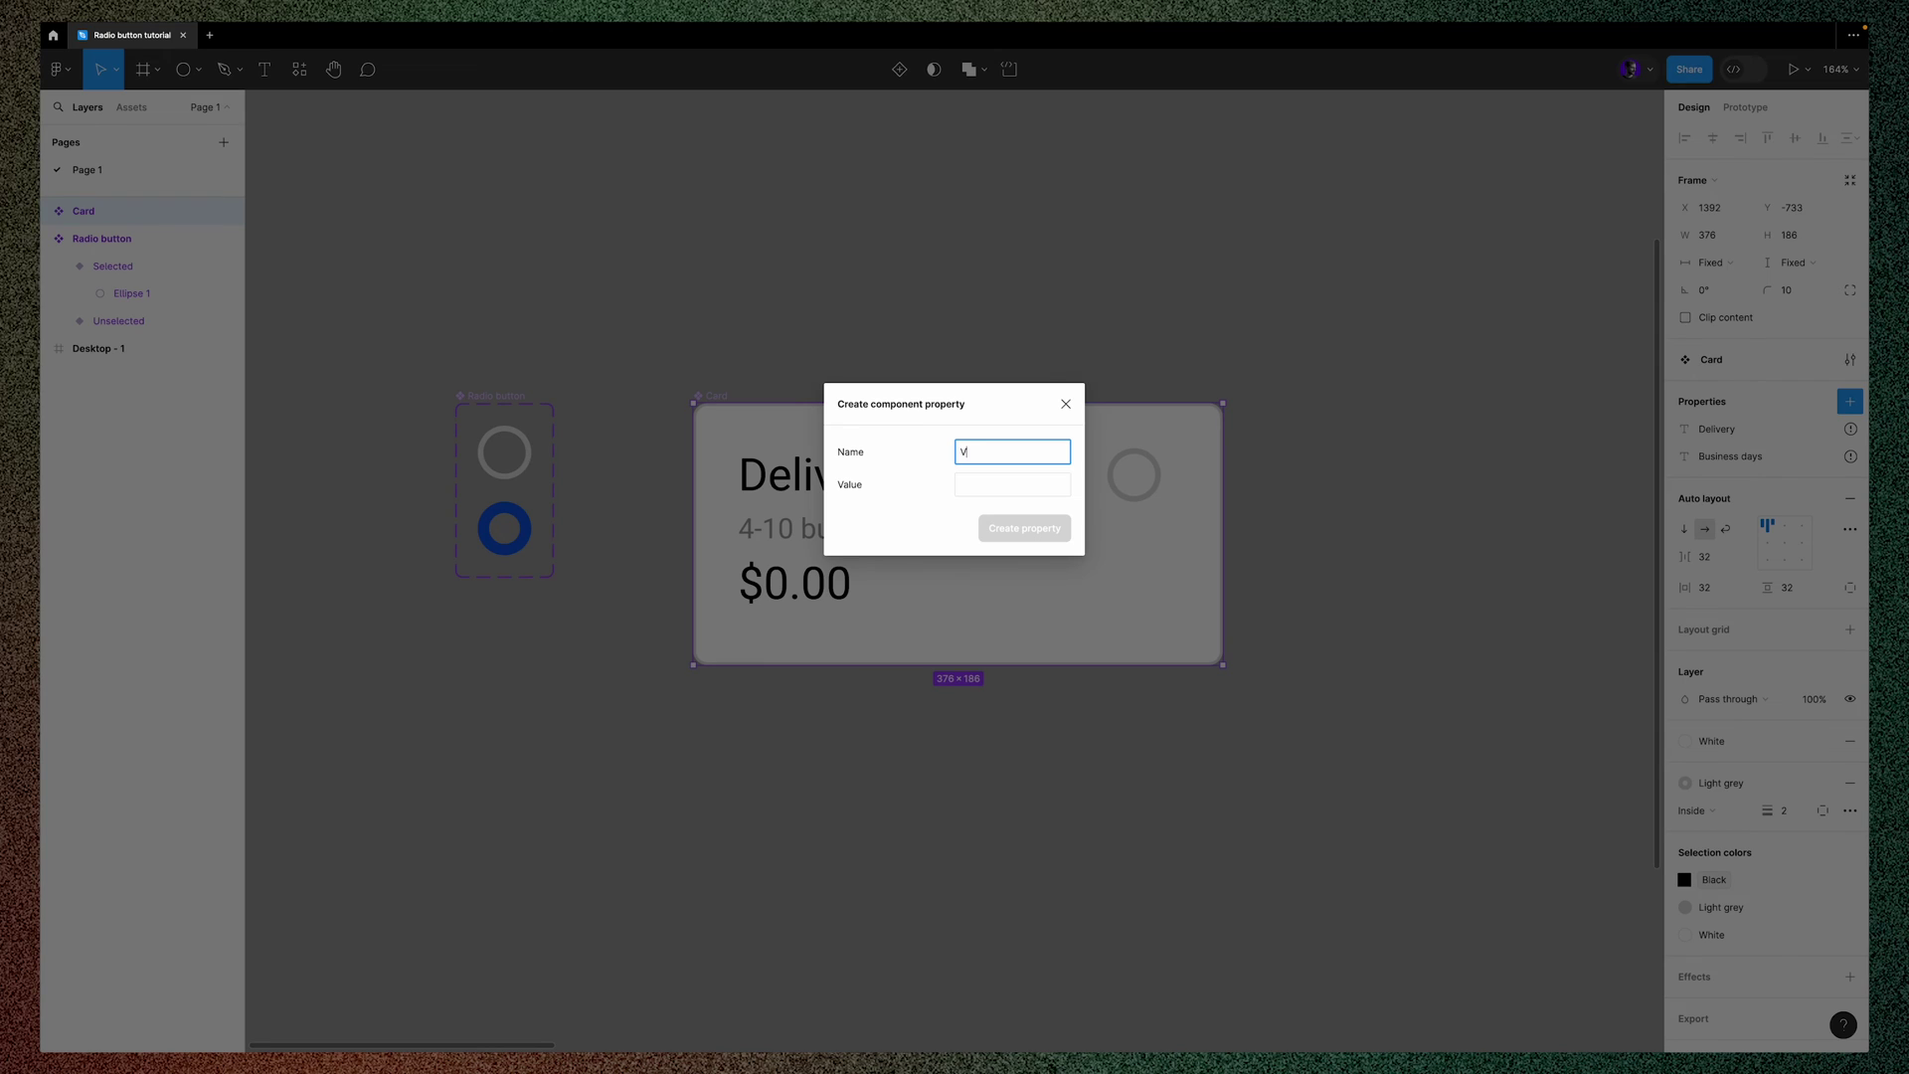
key(BackSpace)
text(Price)
click(988, 487)
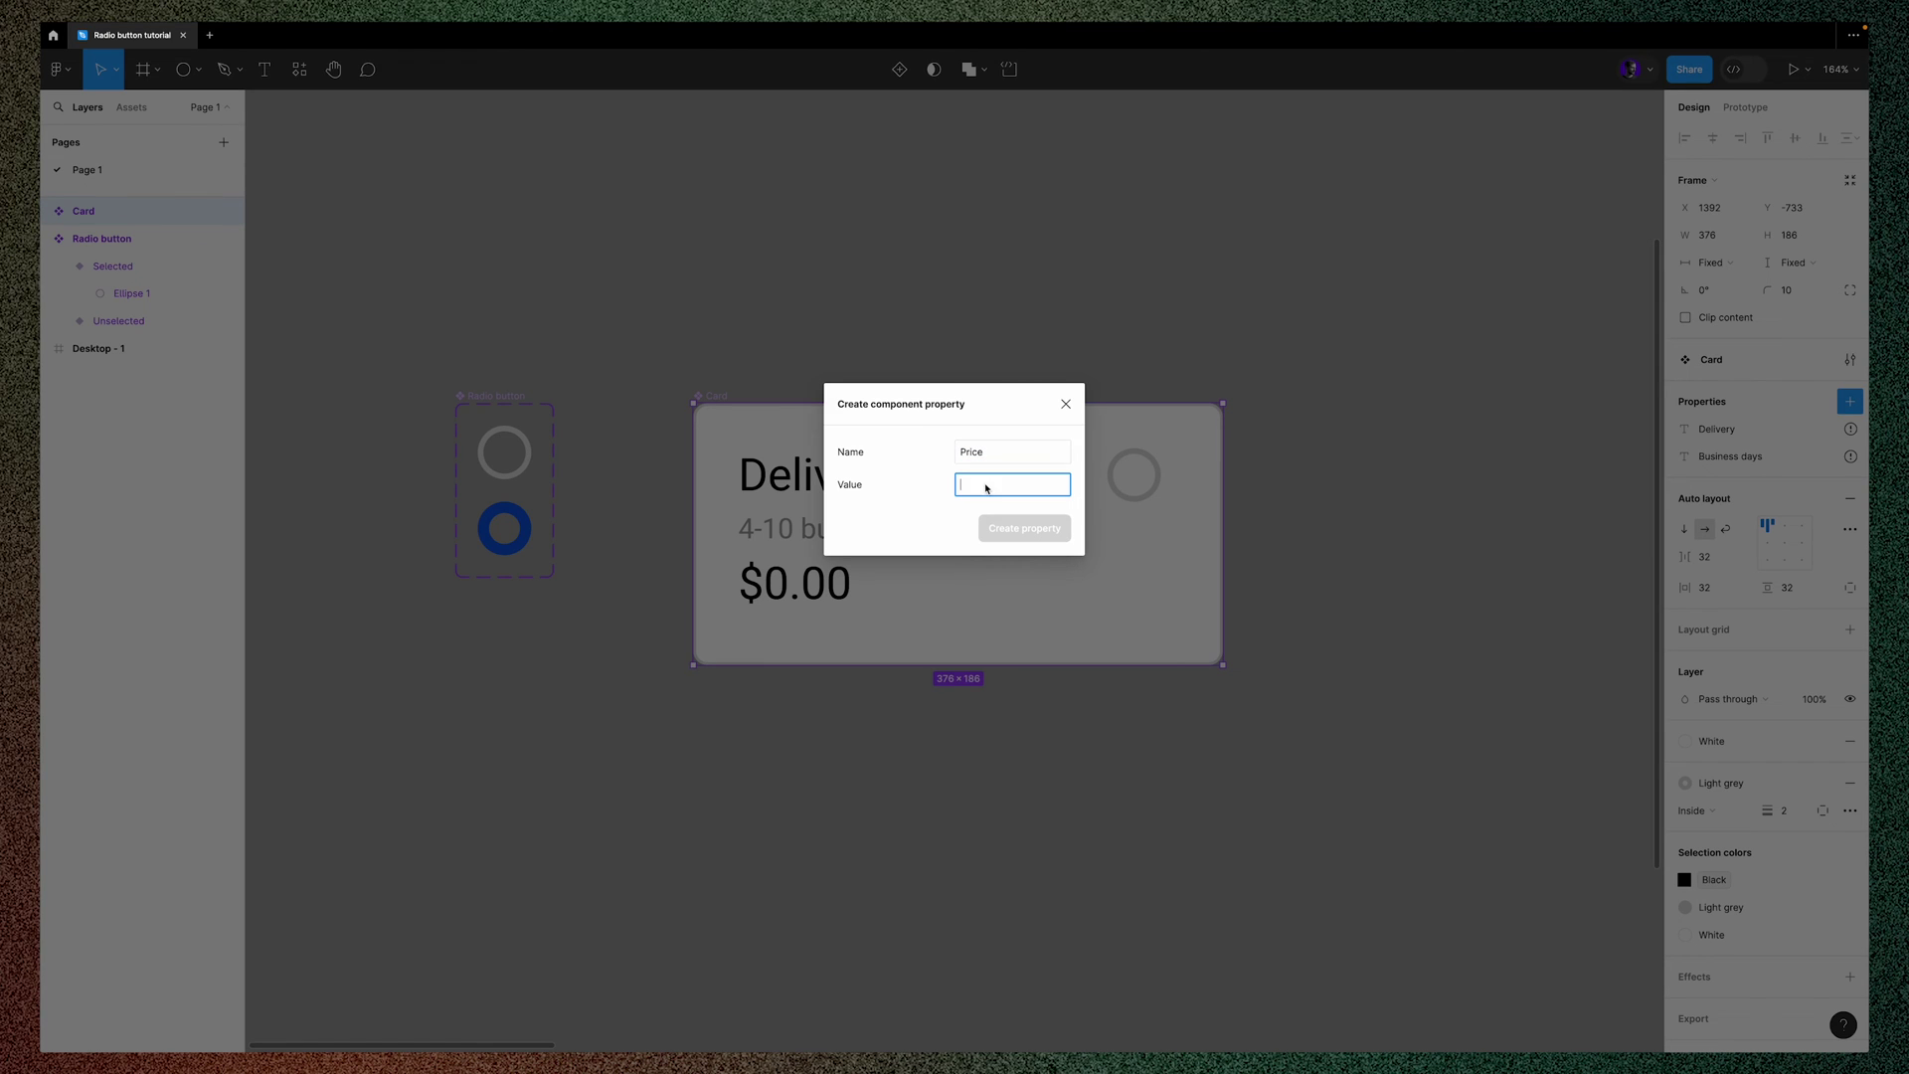
text($0.00)
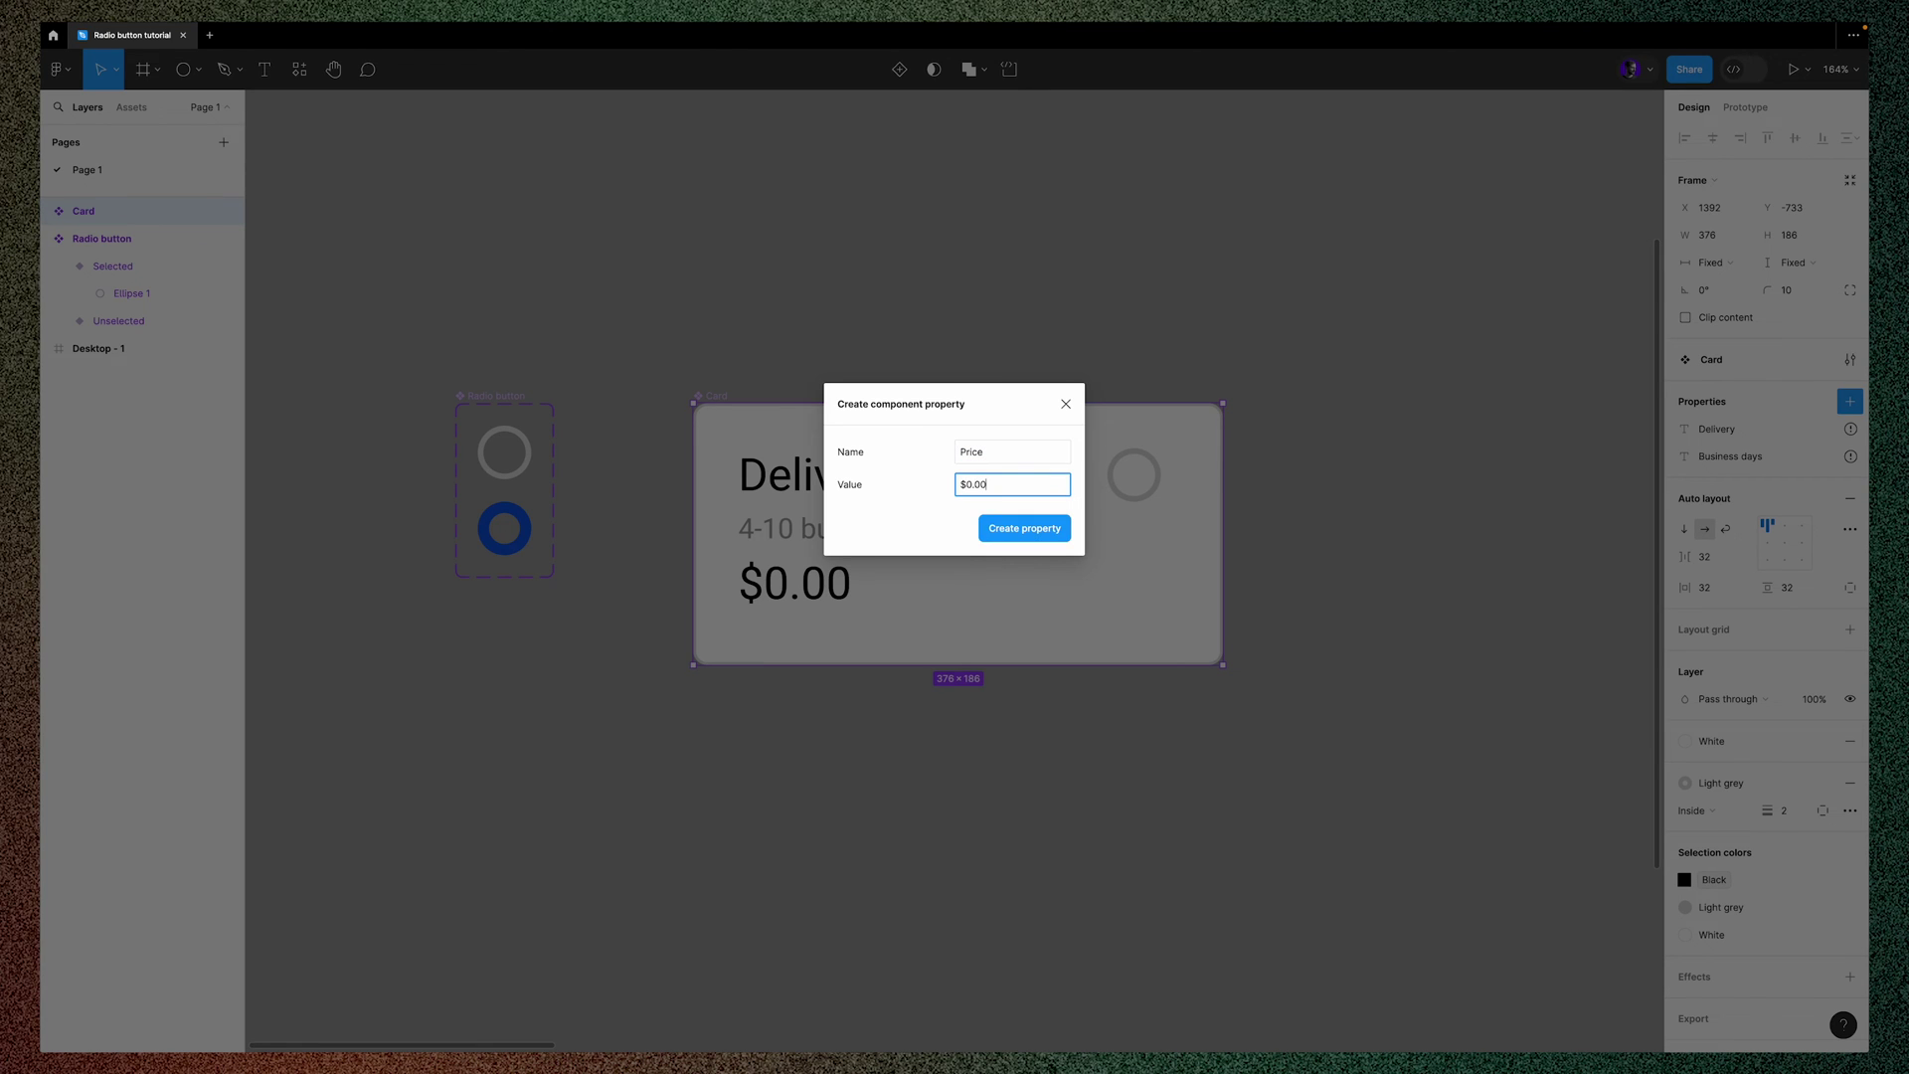
click(1025, 528)
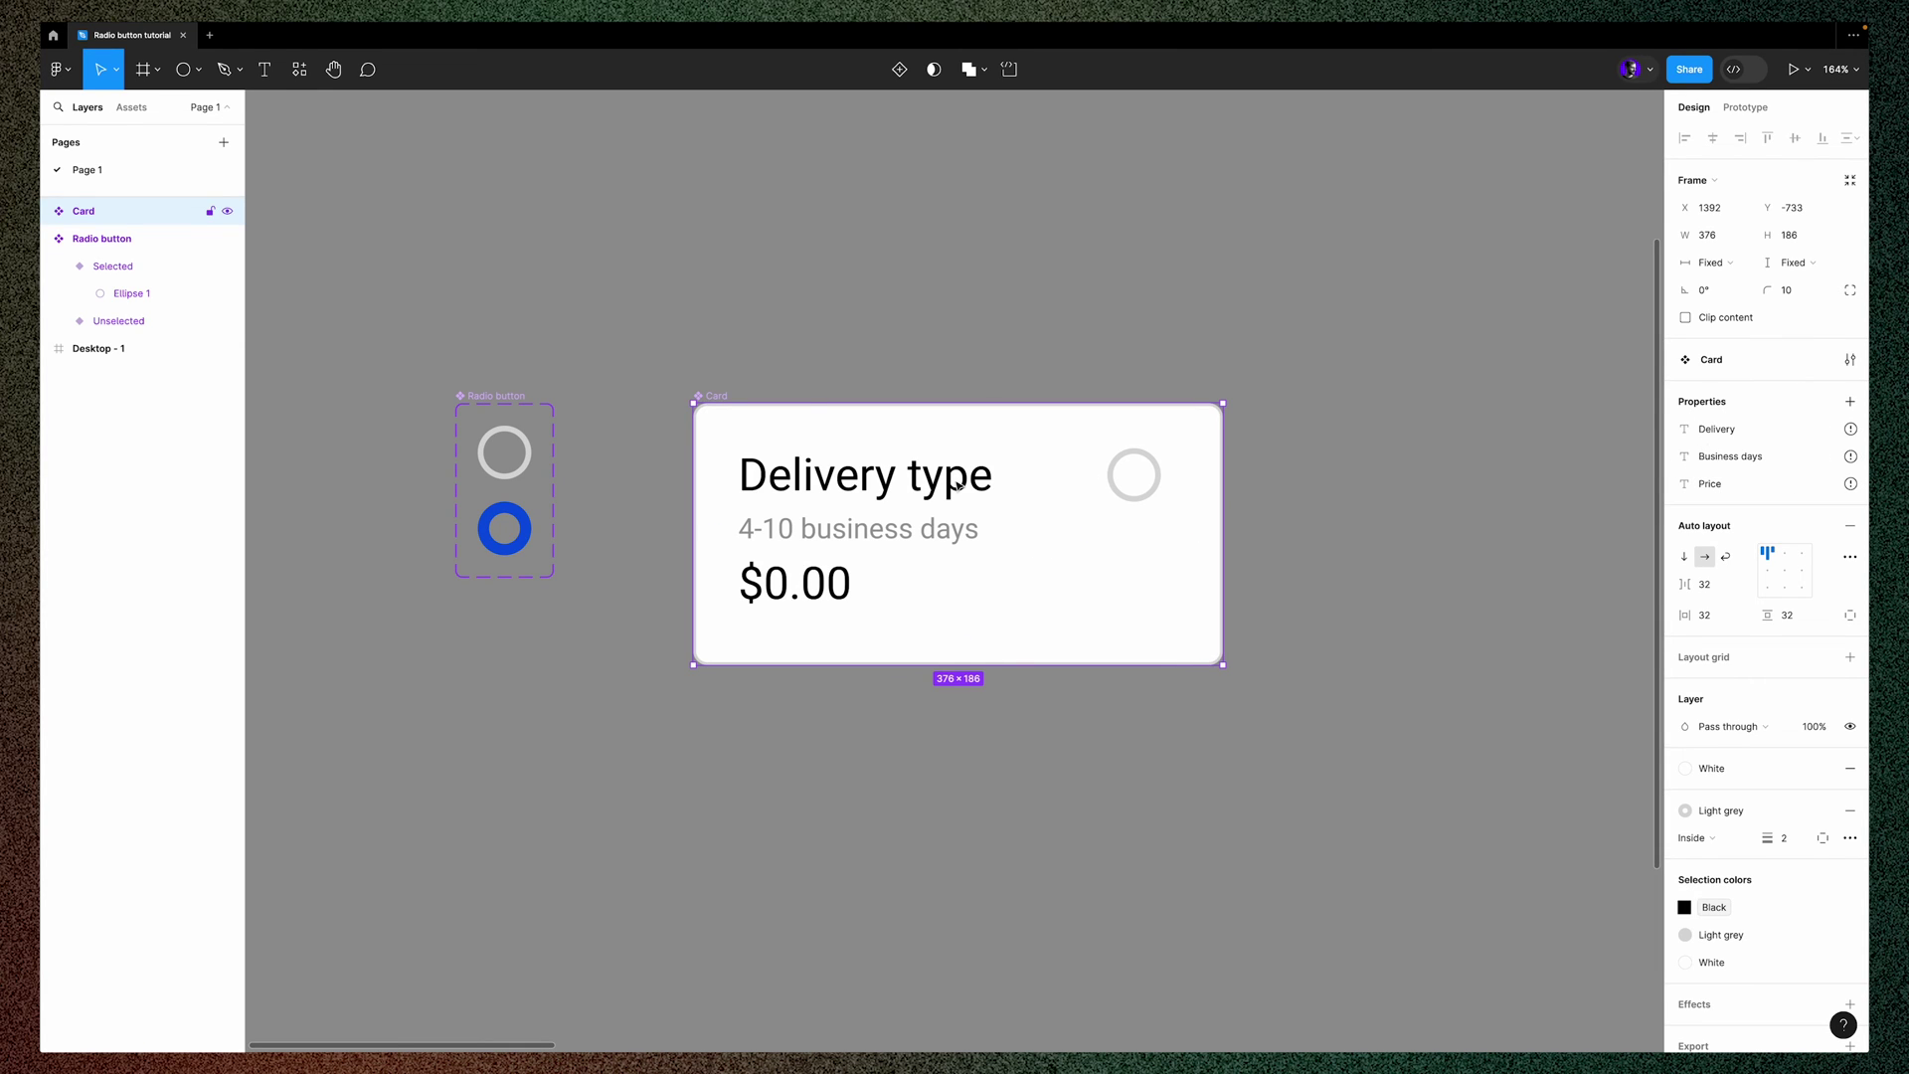
click(905, 491)
click(858, 482)
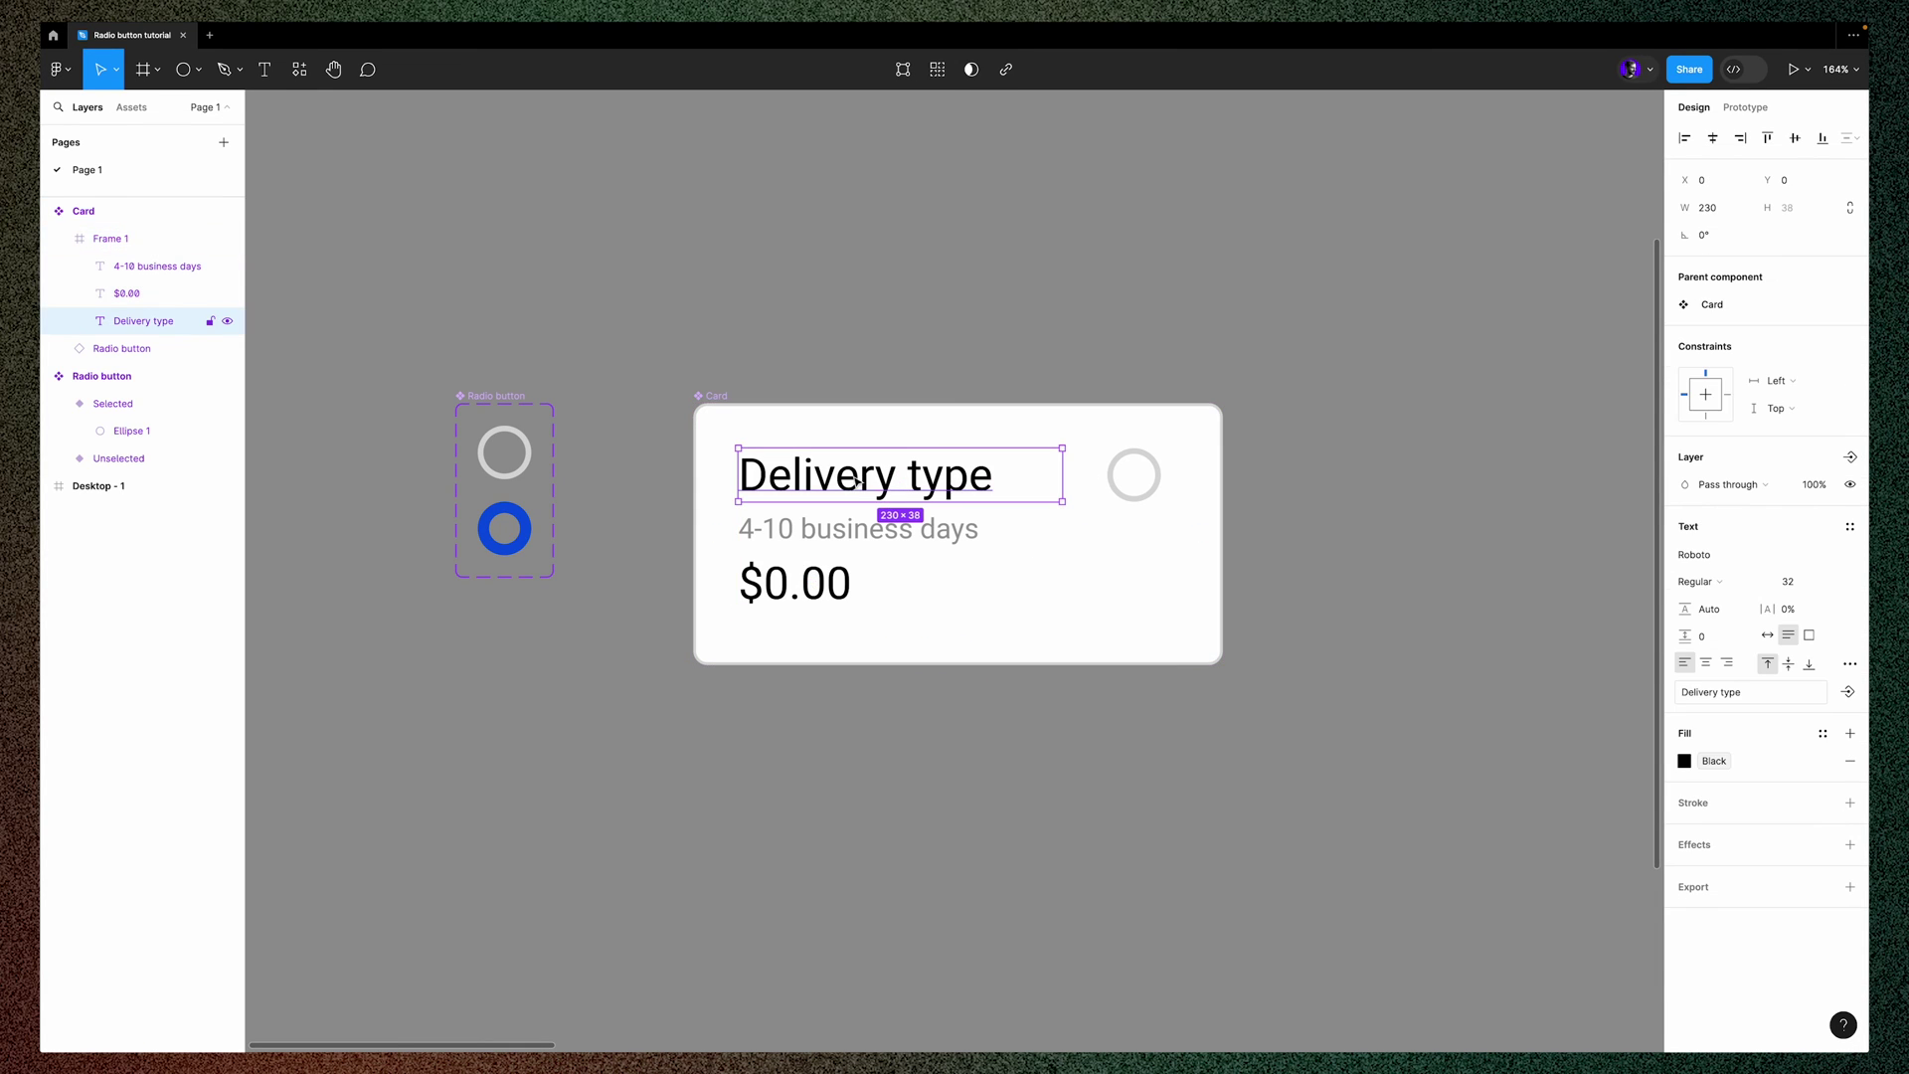
Link the card title, '4-10 business days' line and '$0.00' price to the Delivery, Business days and Price properties
click(1849, 693)
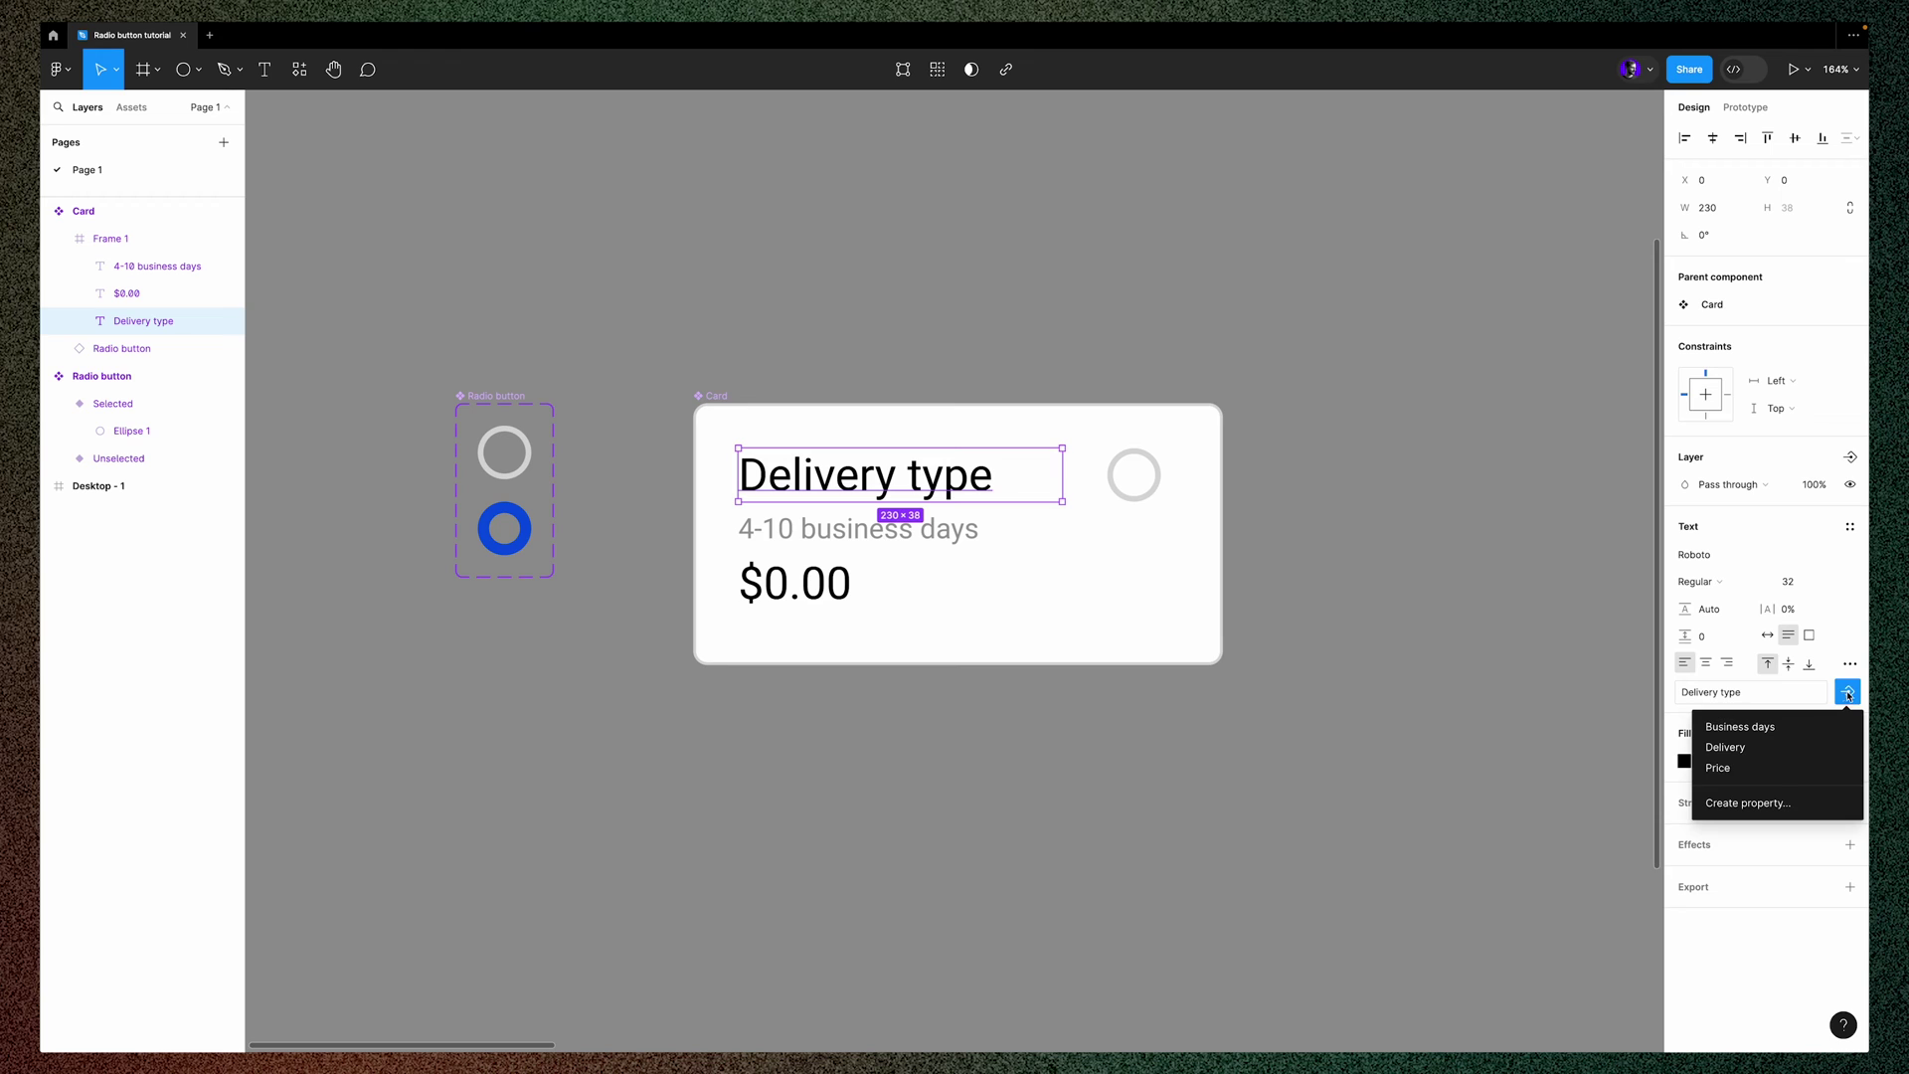
click(1730, 747)
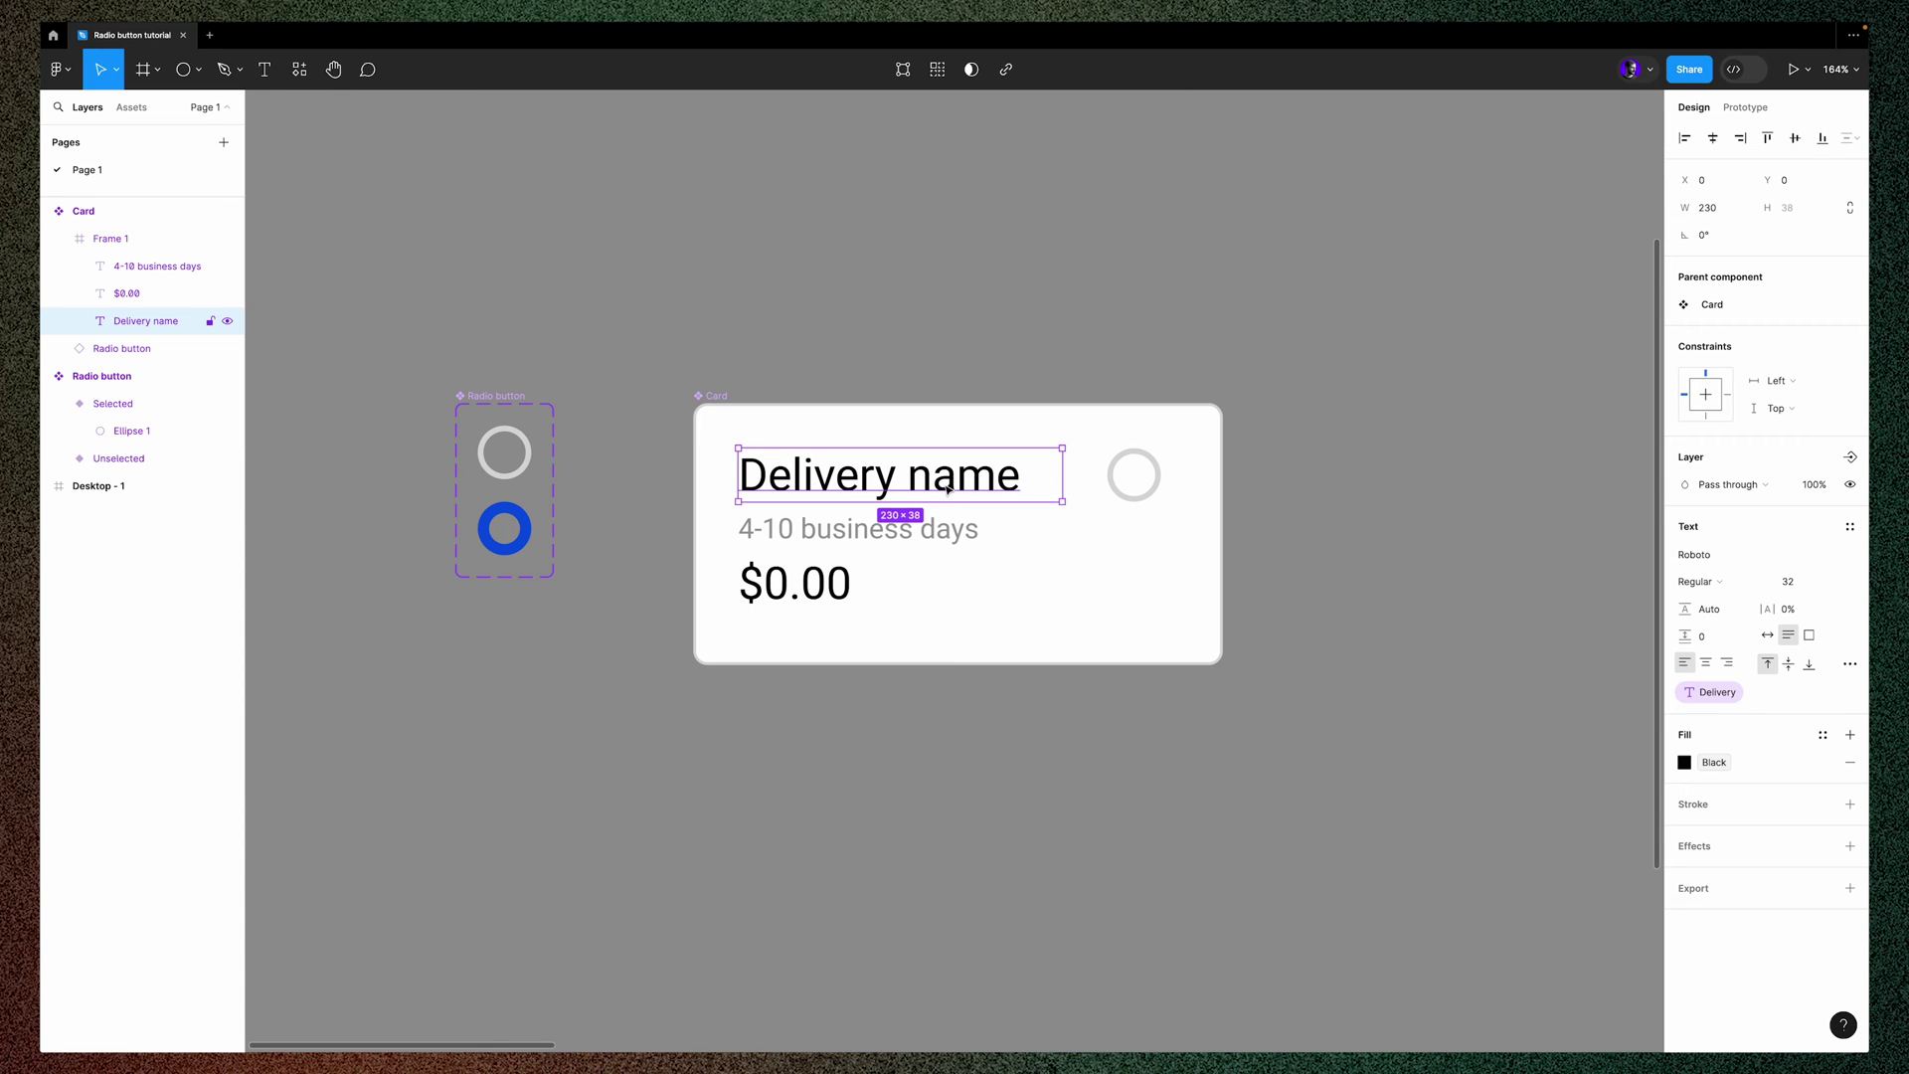
click(956, 537)
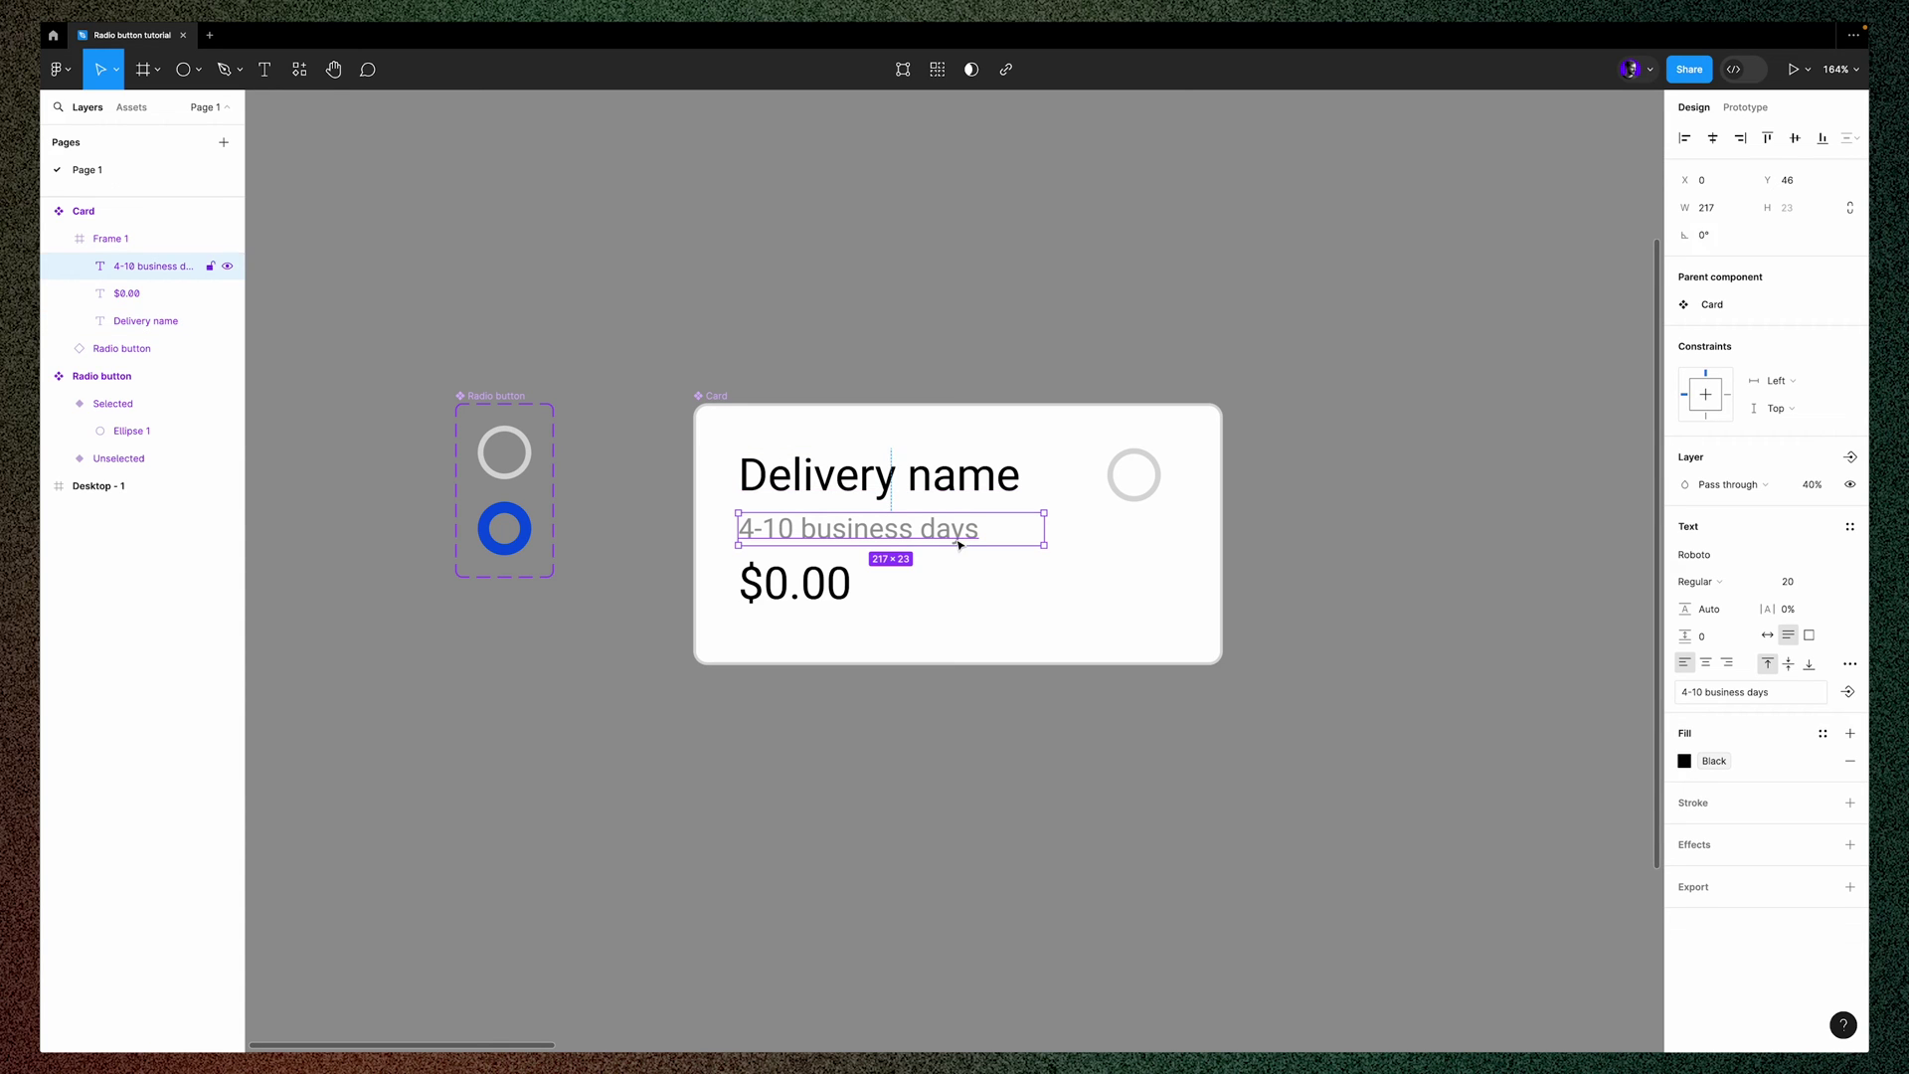
click(1850, 692)
click(1755, 726)
click(848, 593)
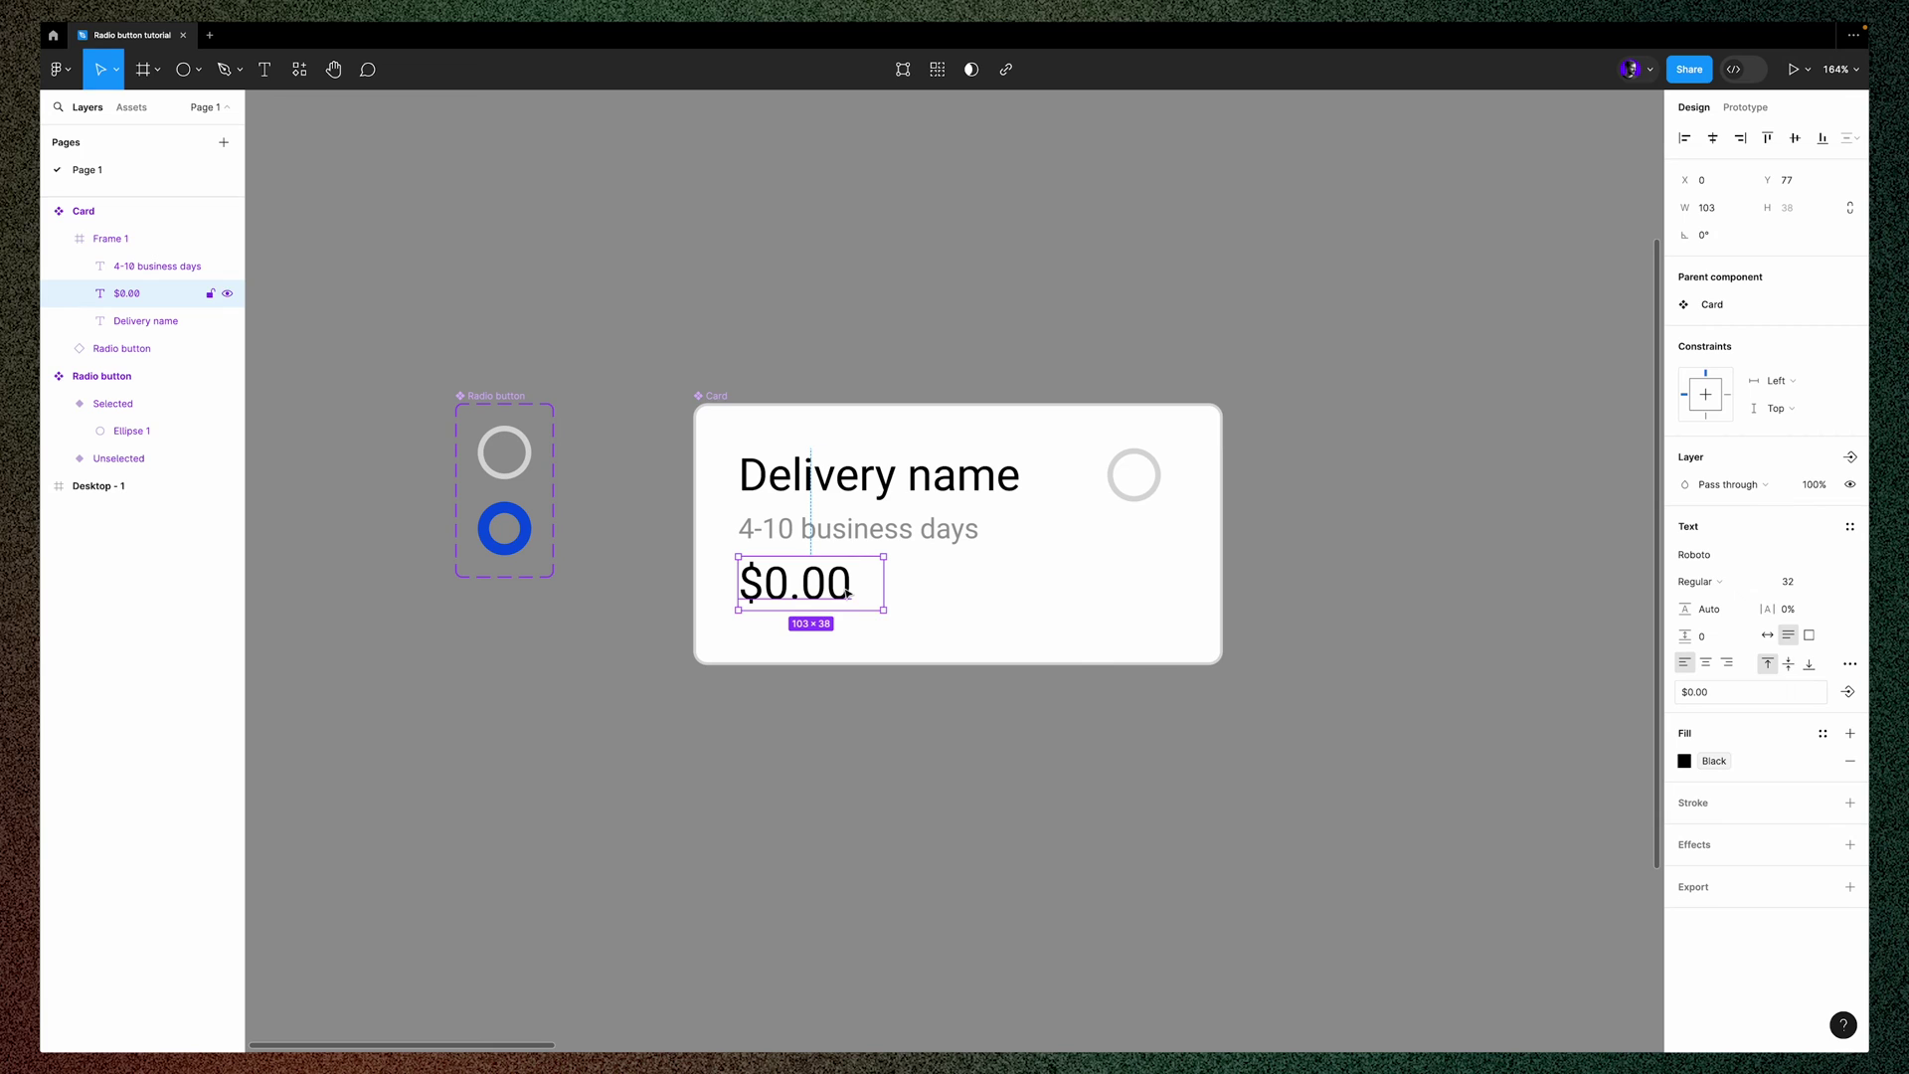
click(1847, 693)
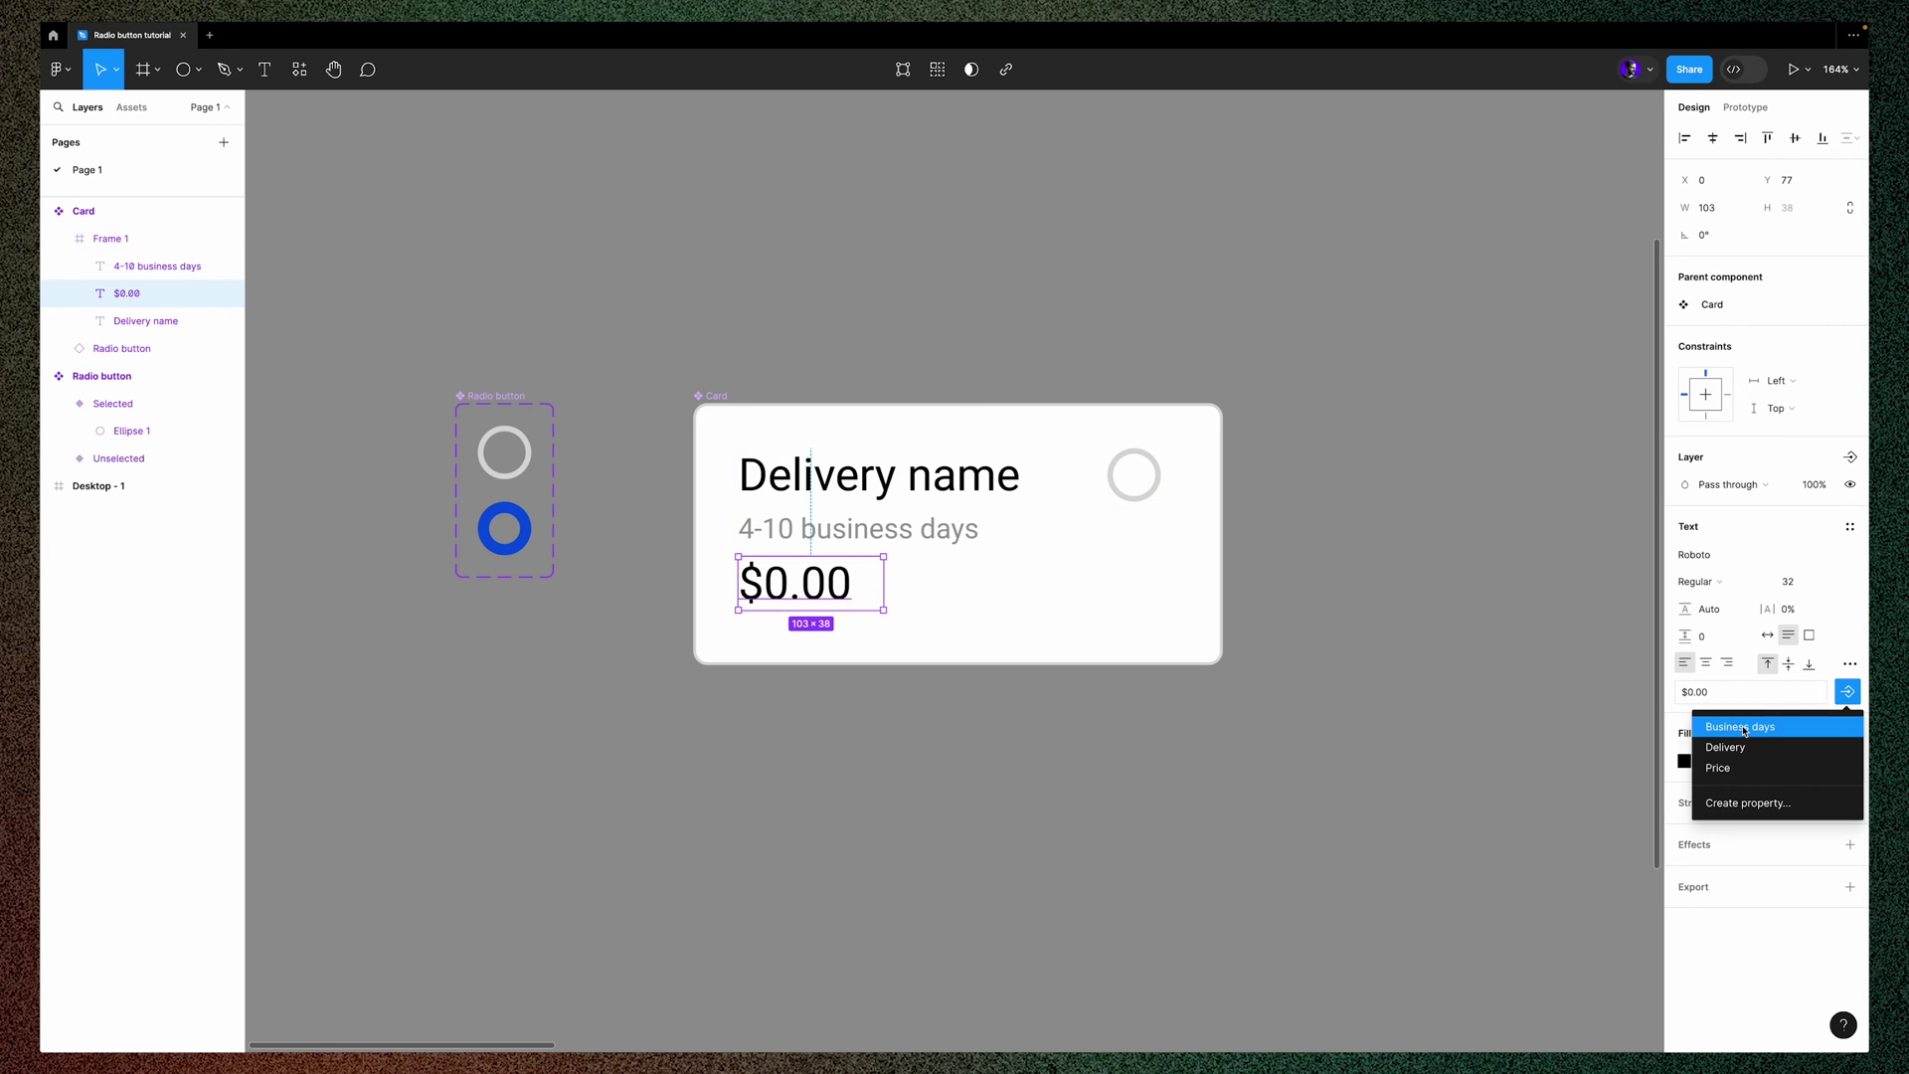
click(1729, 771)
click(737, 388)
click(720, 397)
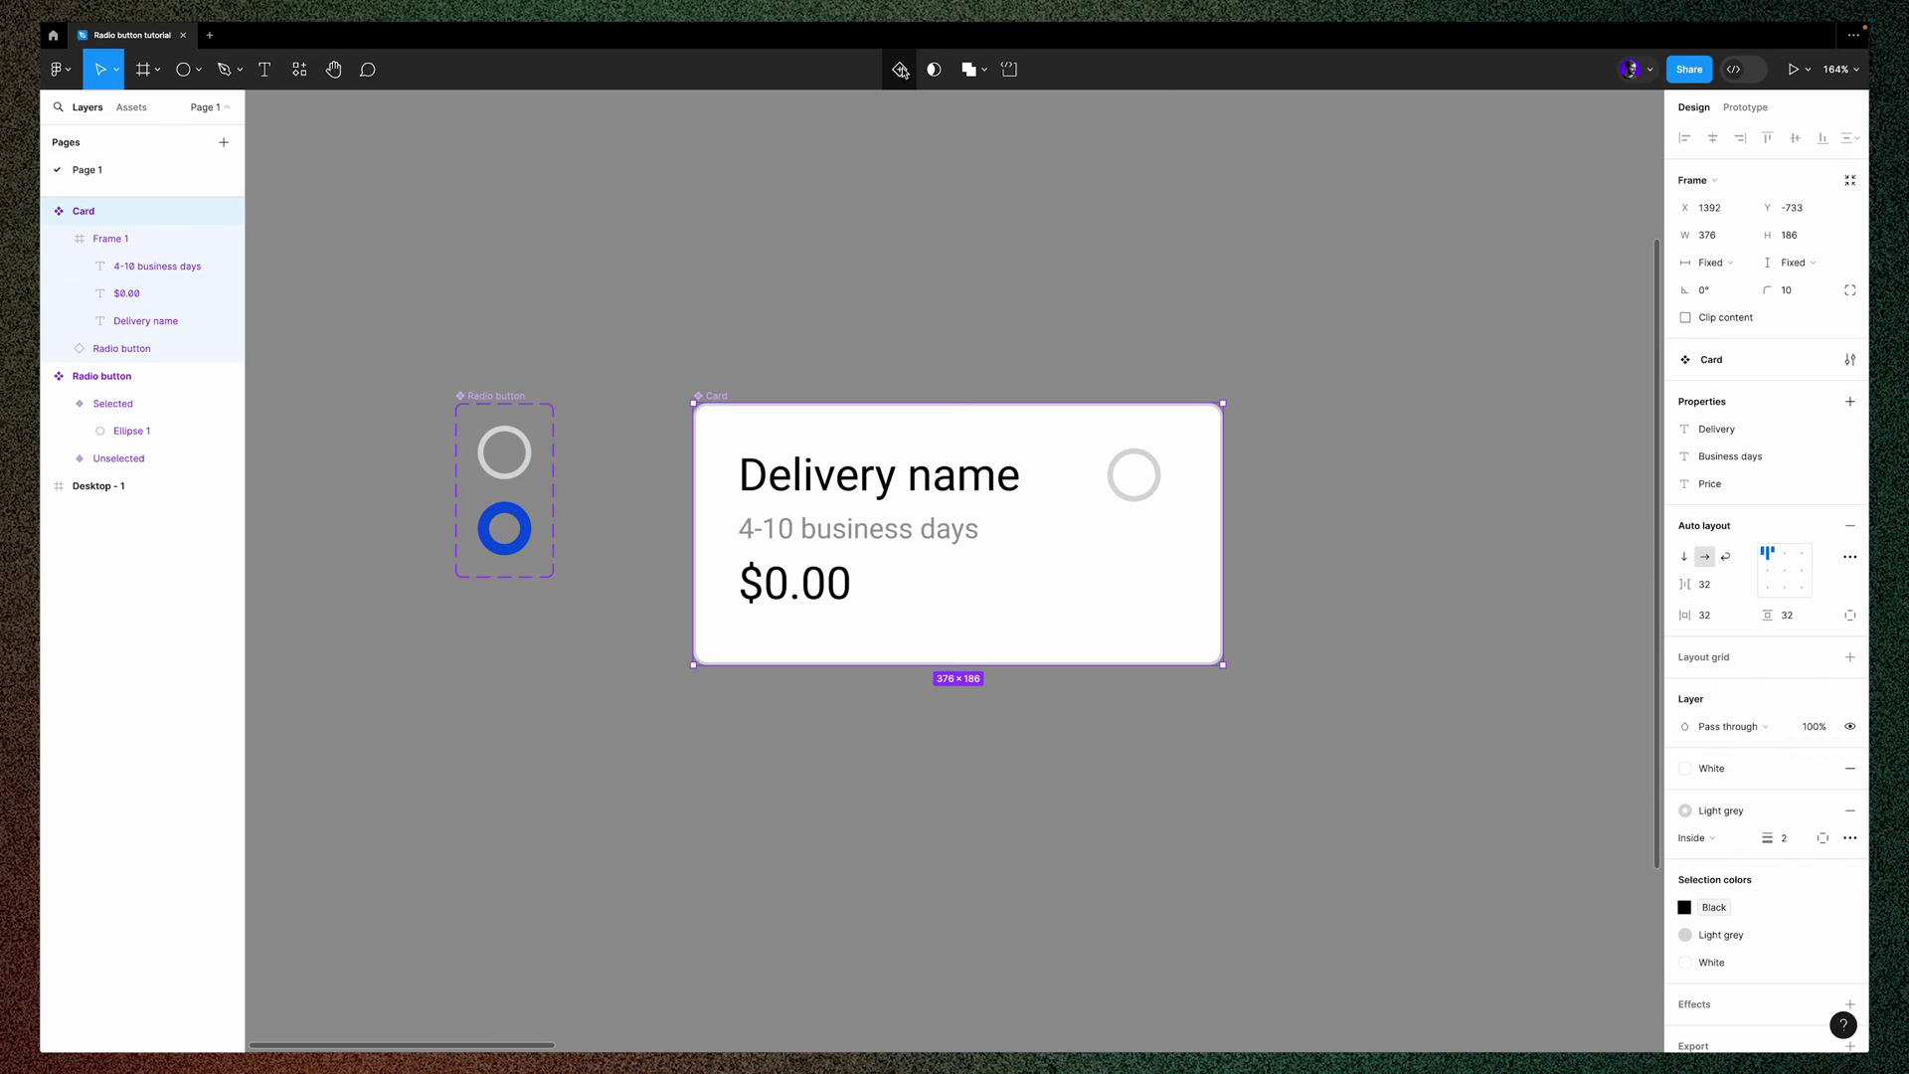
Add a second card variant and name the variants 'Selected card' and 'Unselected card'
click(901, 69)
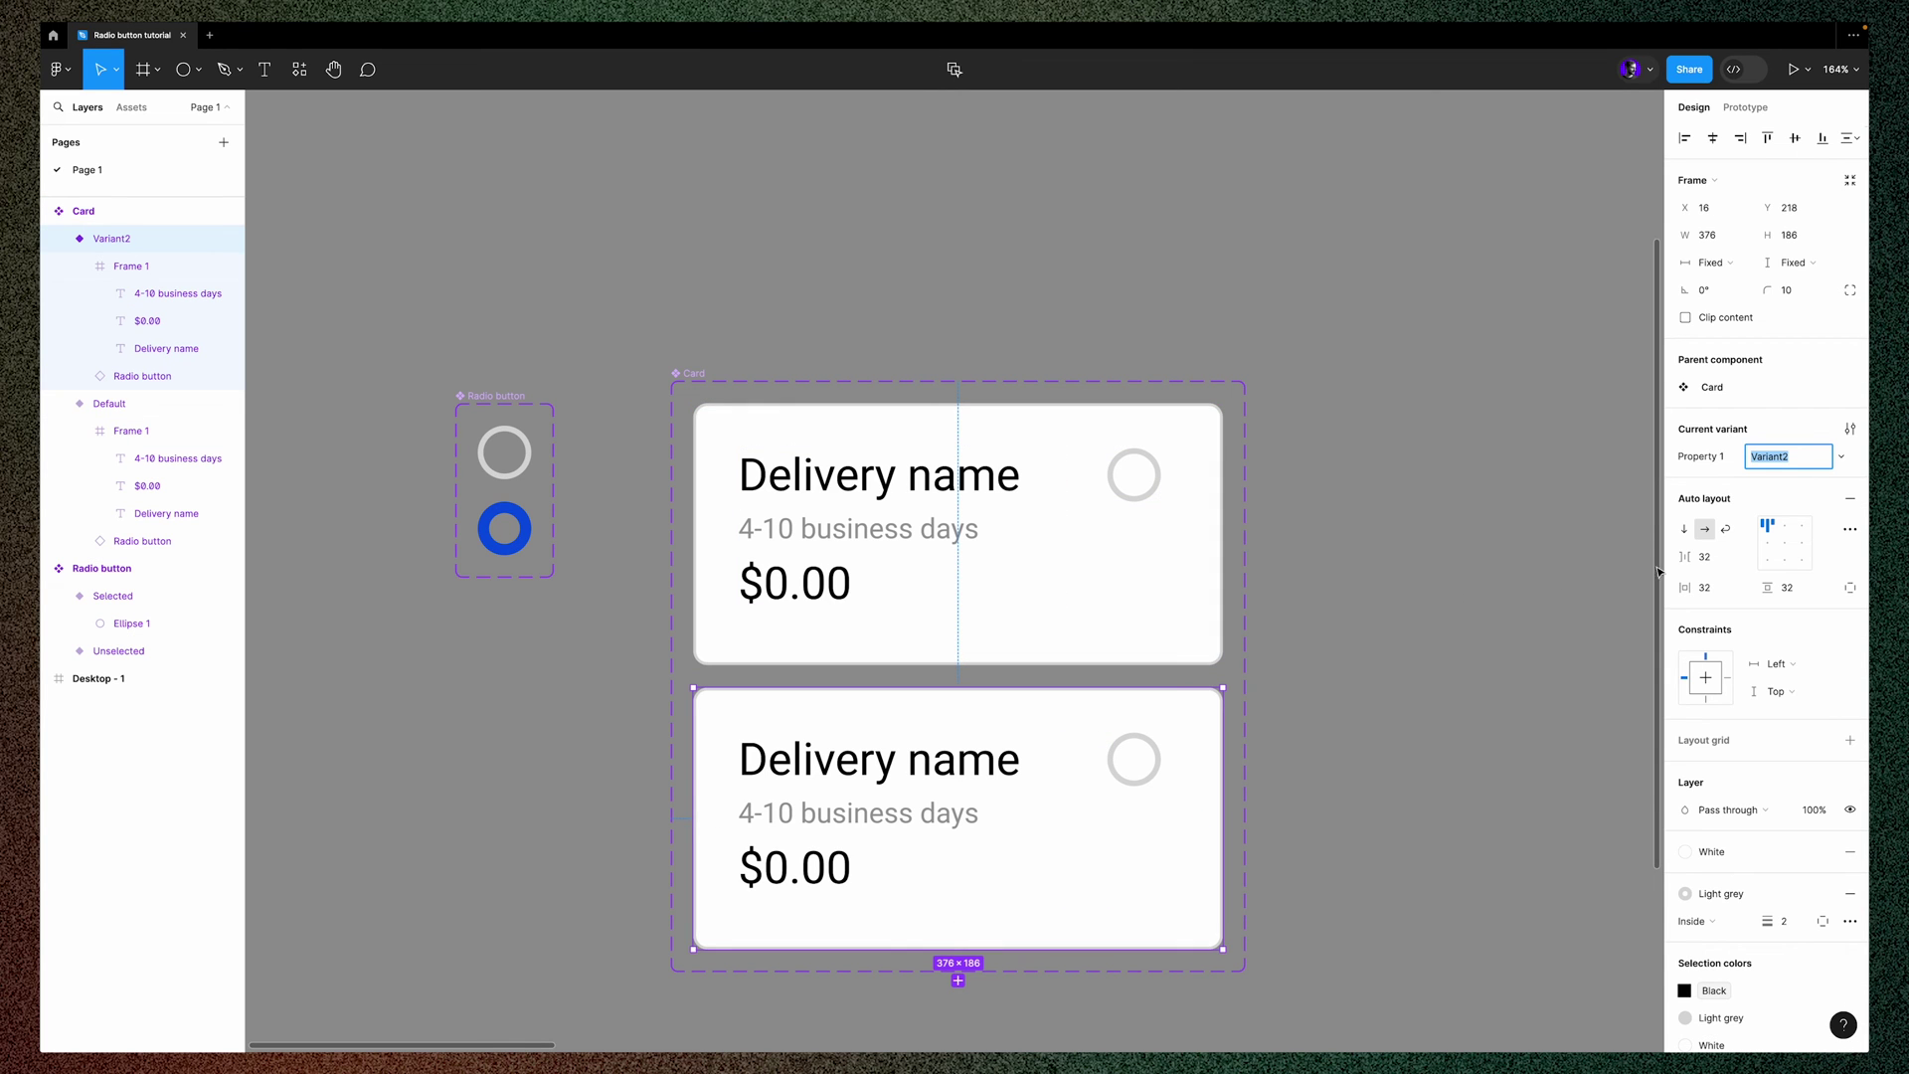
text(Selected)
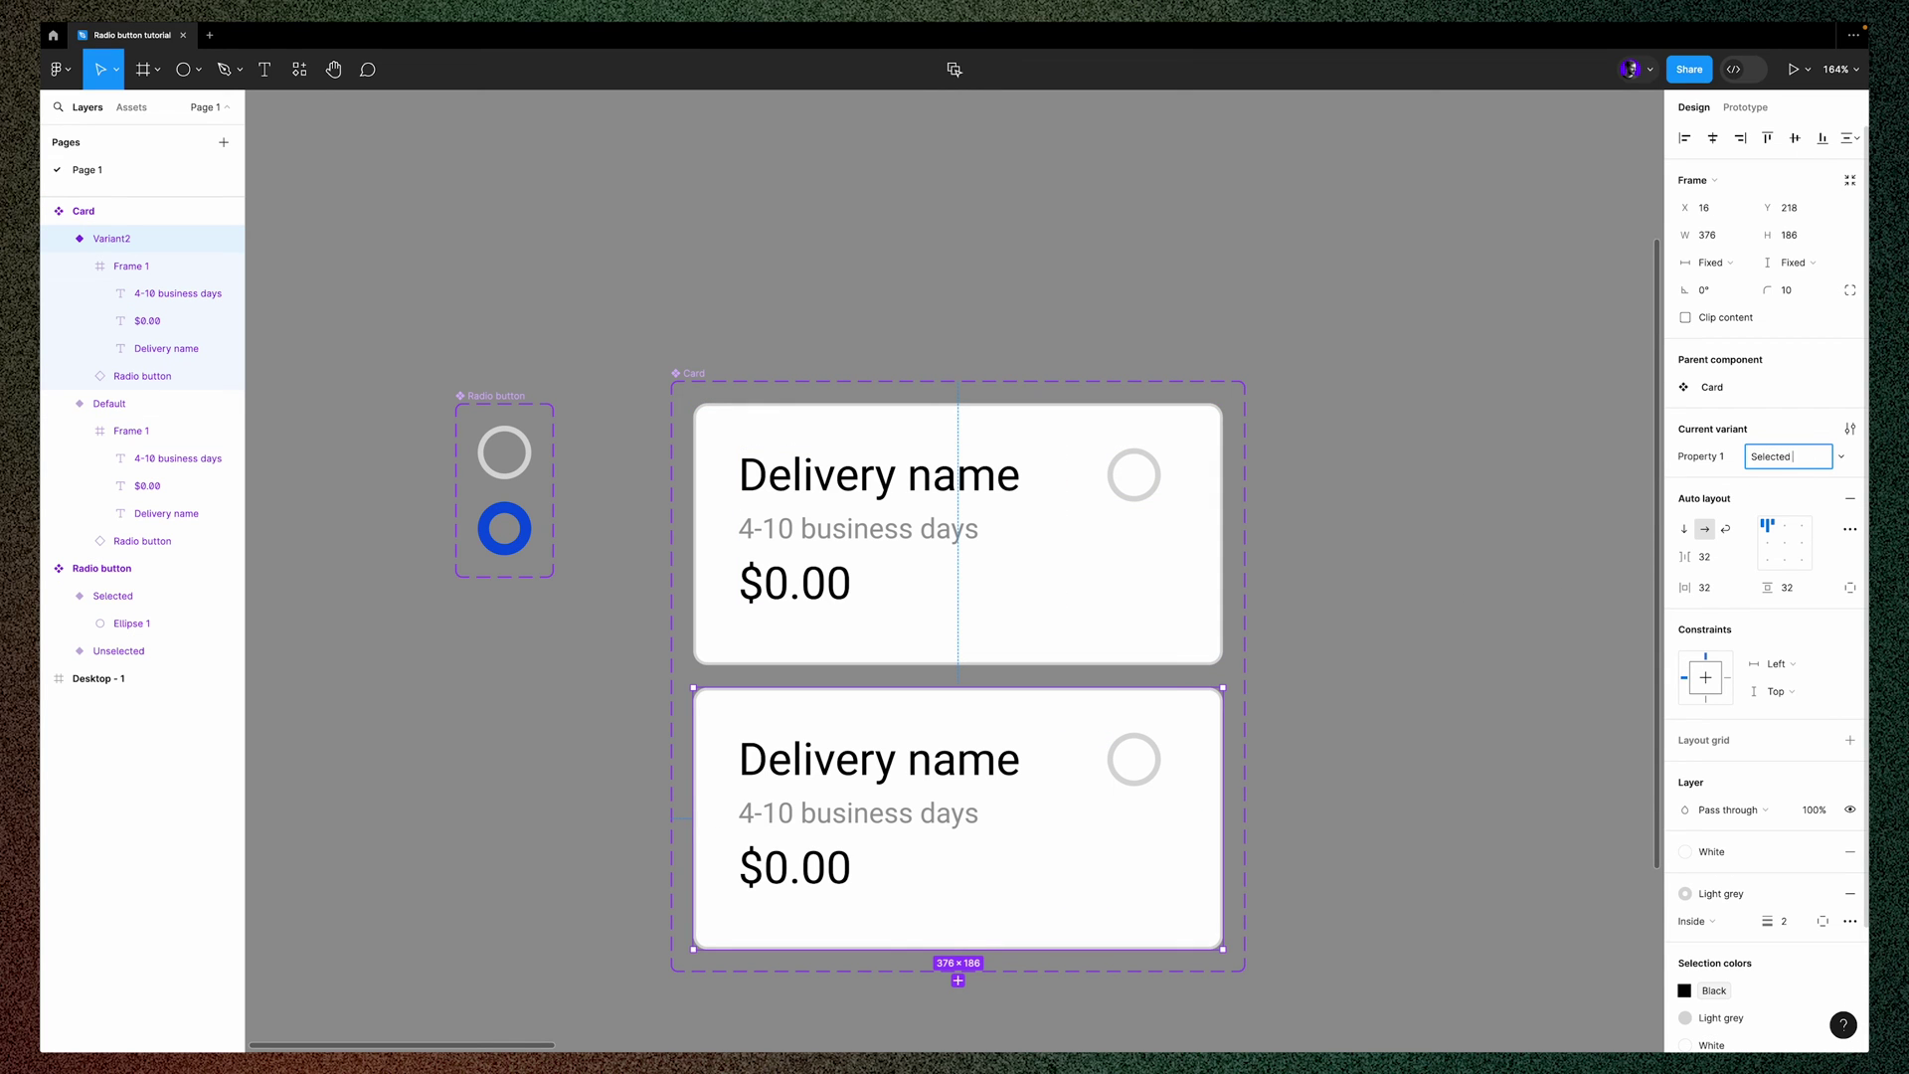
text( card)
key(Return)
click(1138, 563)
click(1773, 457)
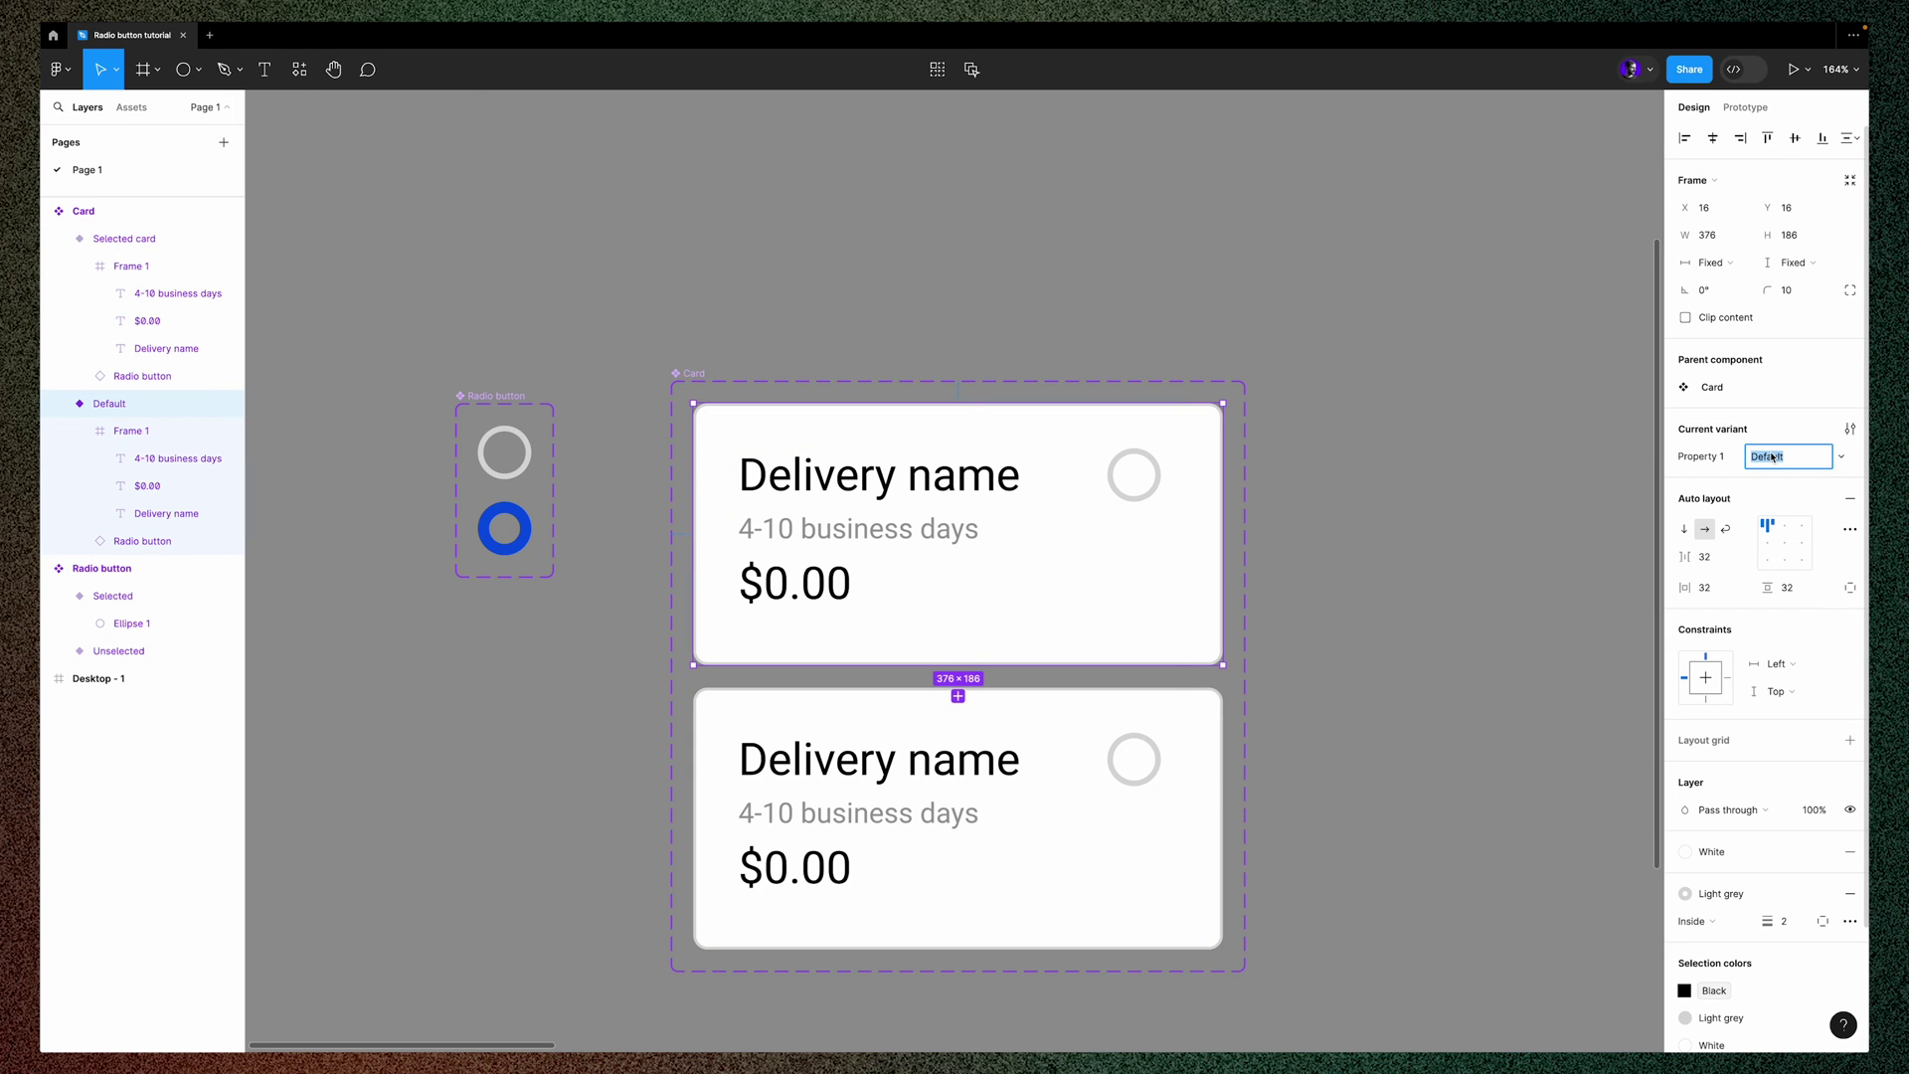
text(Unselected card)
key(Return)
Give the Selected card variant a Light blue fill
click(1119, 815)
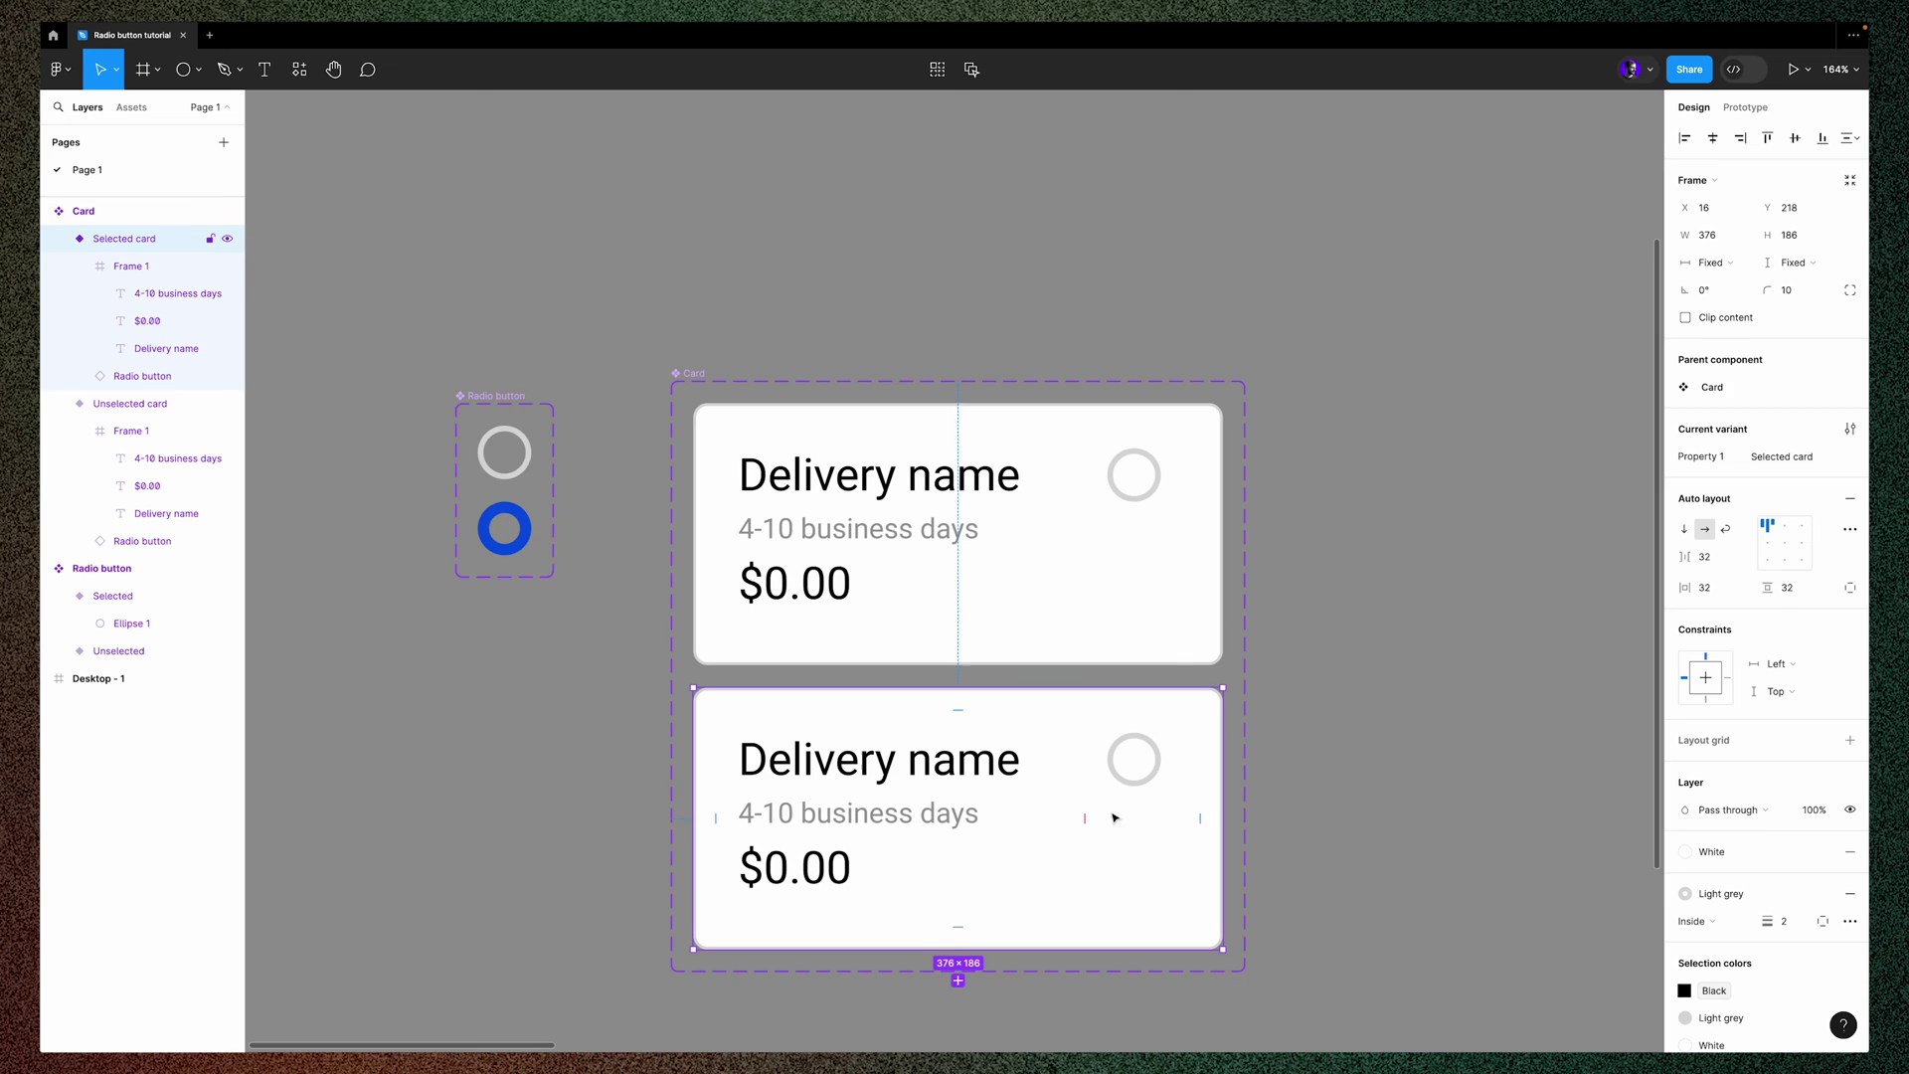
scroll(1126, 813, down, 2)
scroll(1771, 845, down, 3)
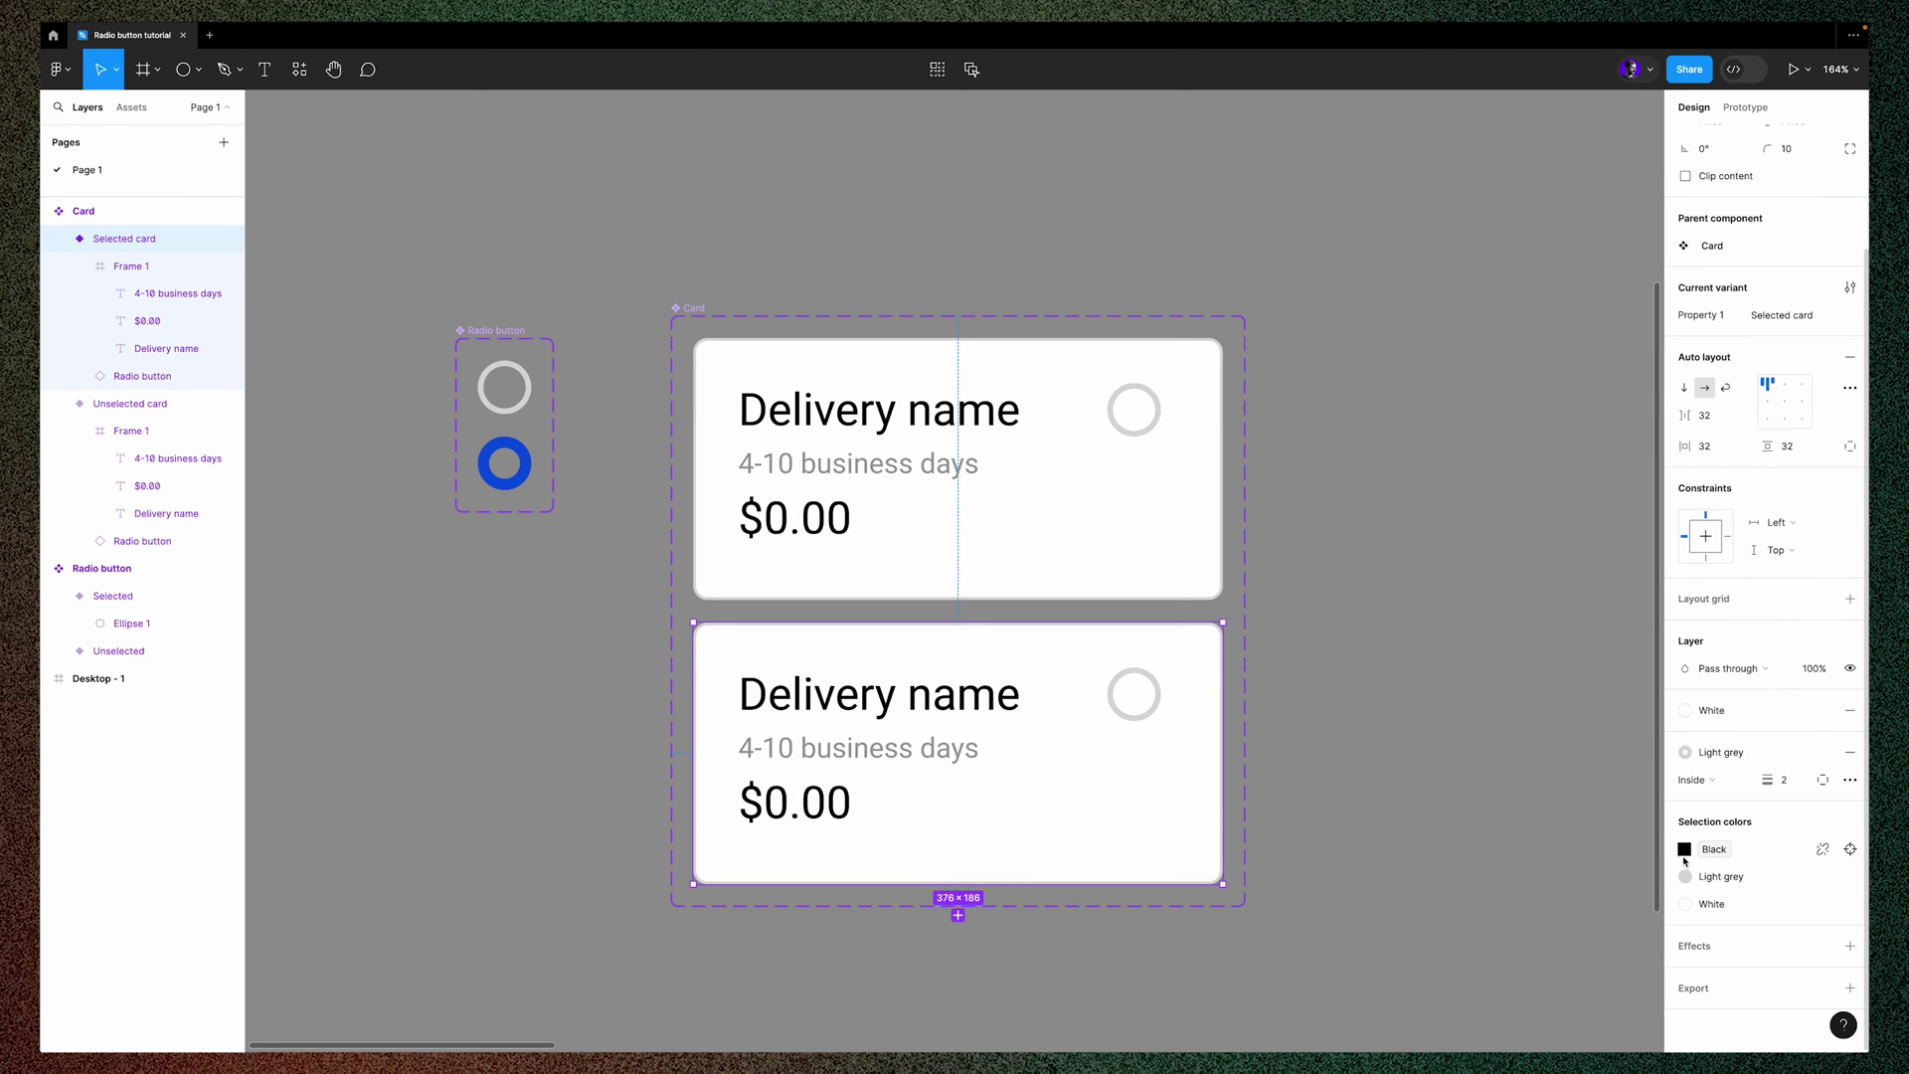
click(1719, 907)
click(1525, 827)
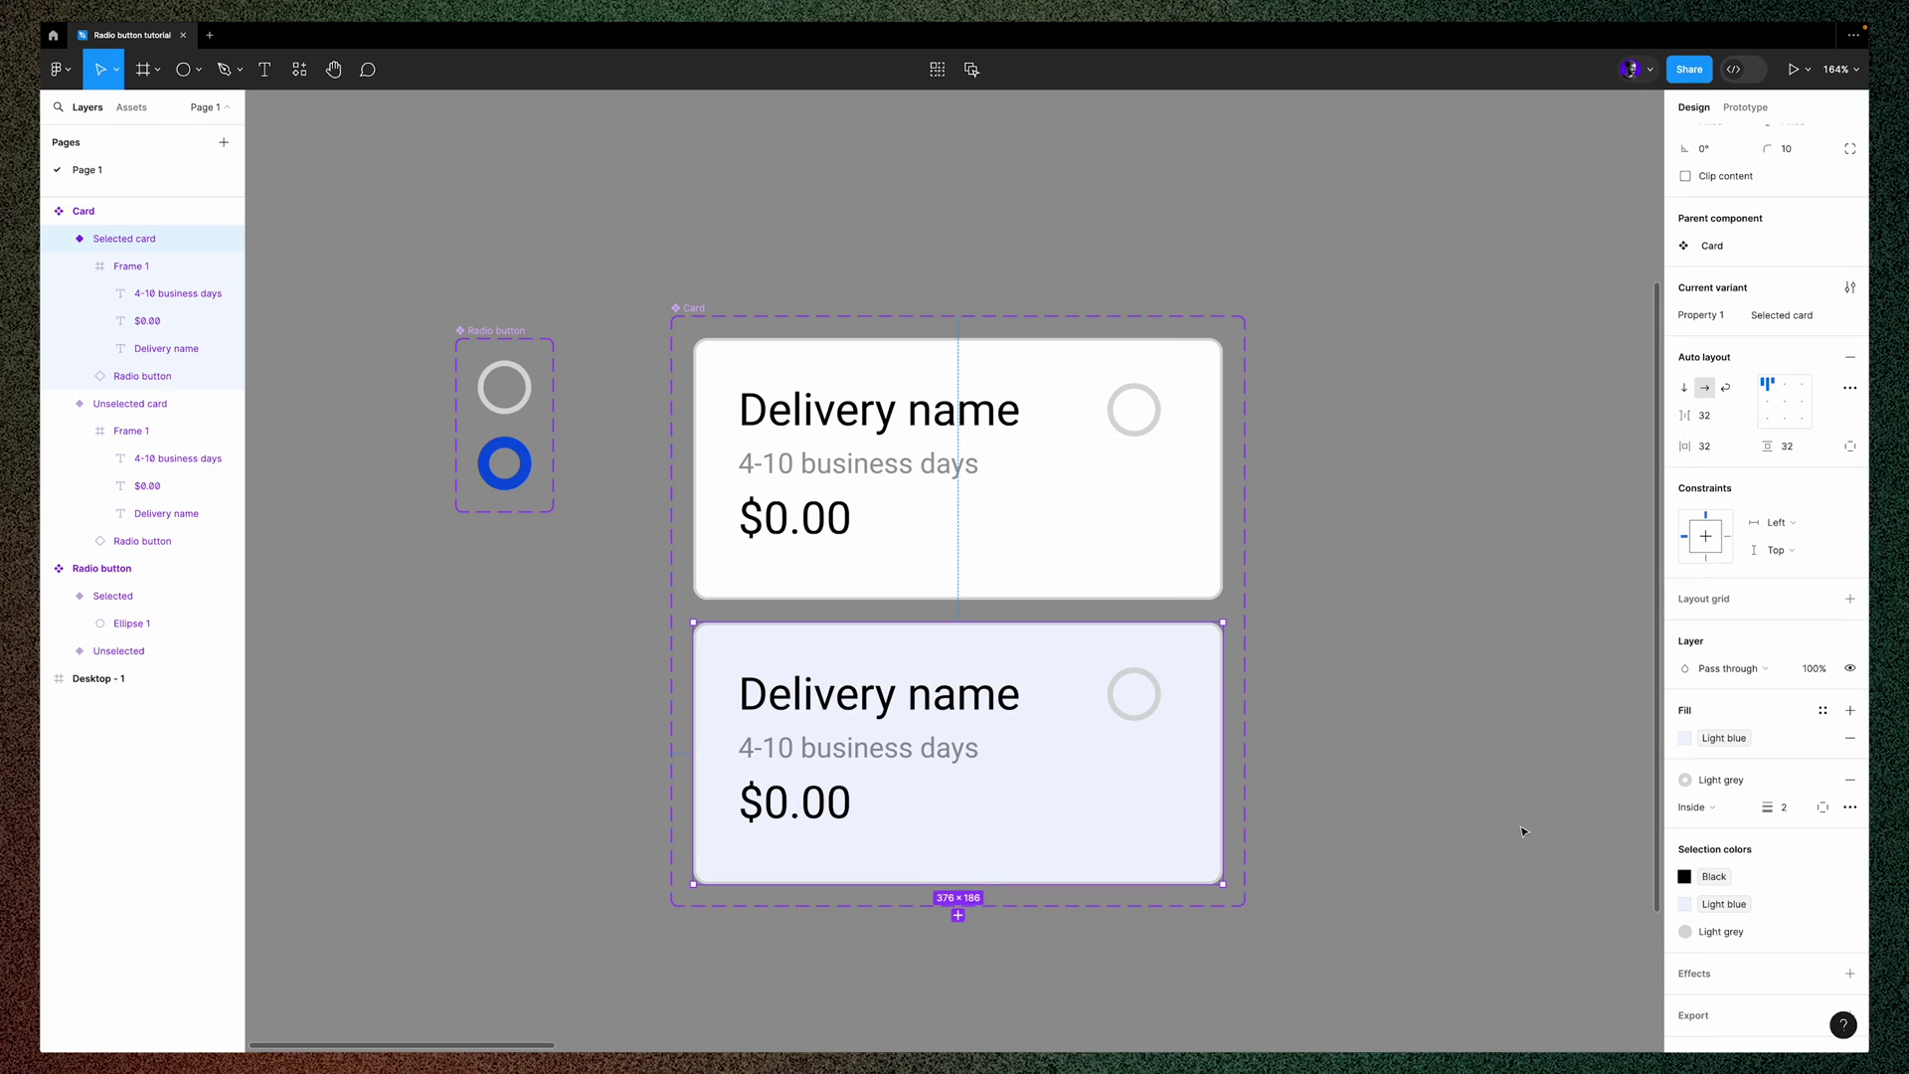
click(1725, 933)
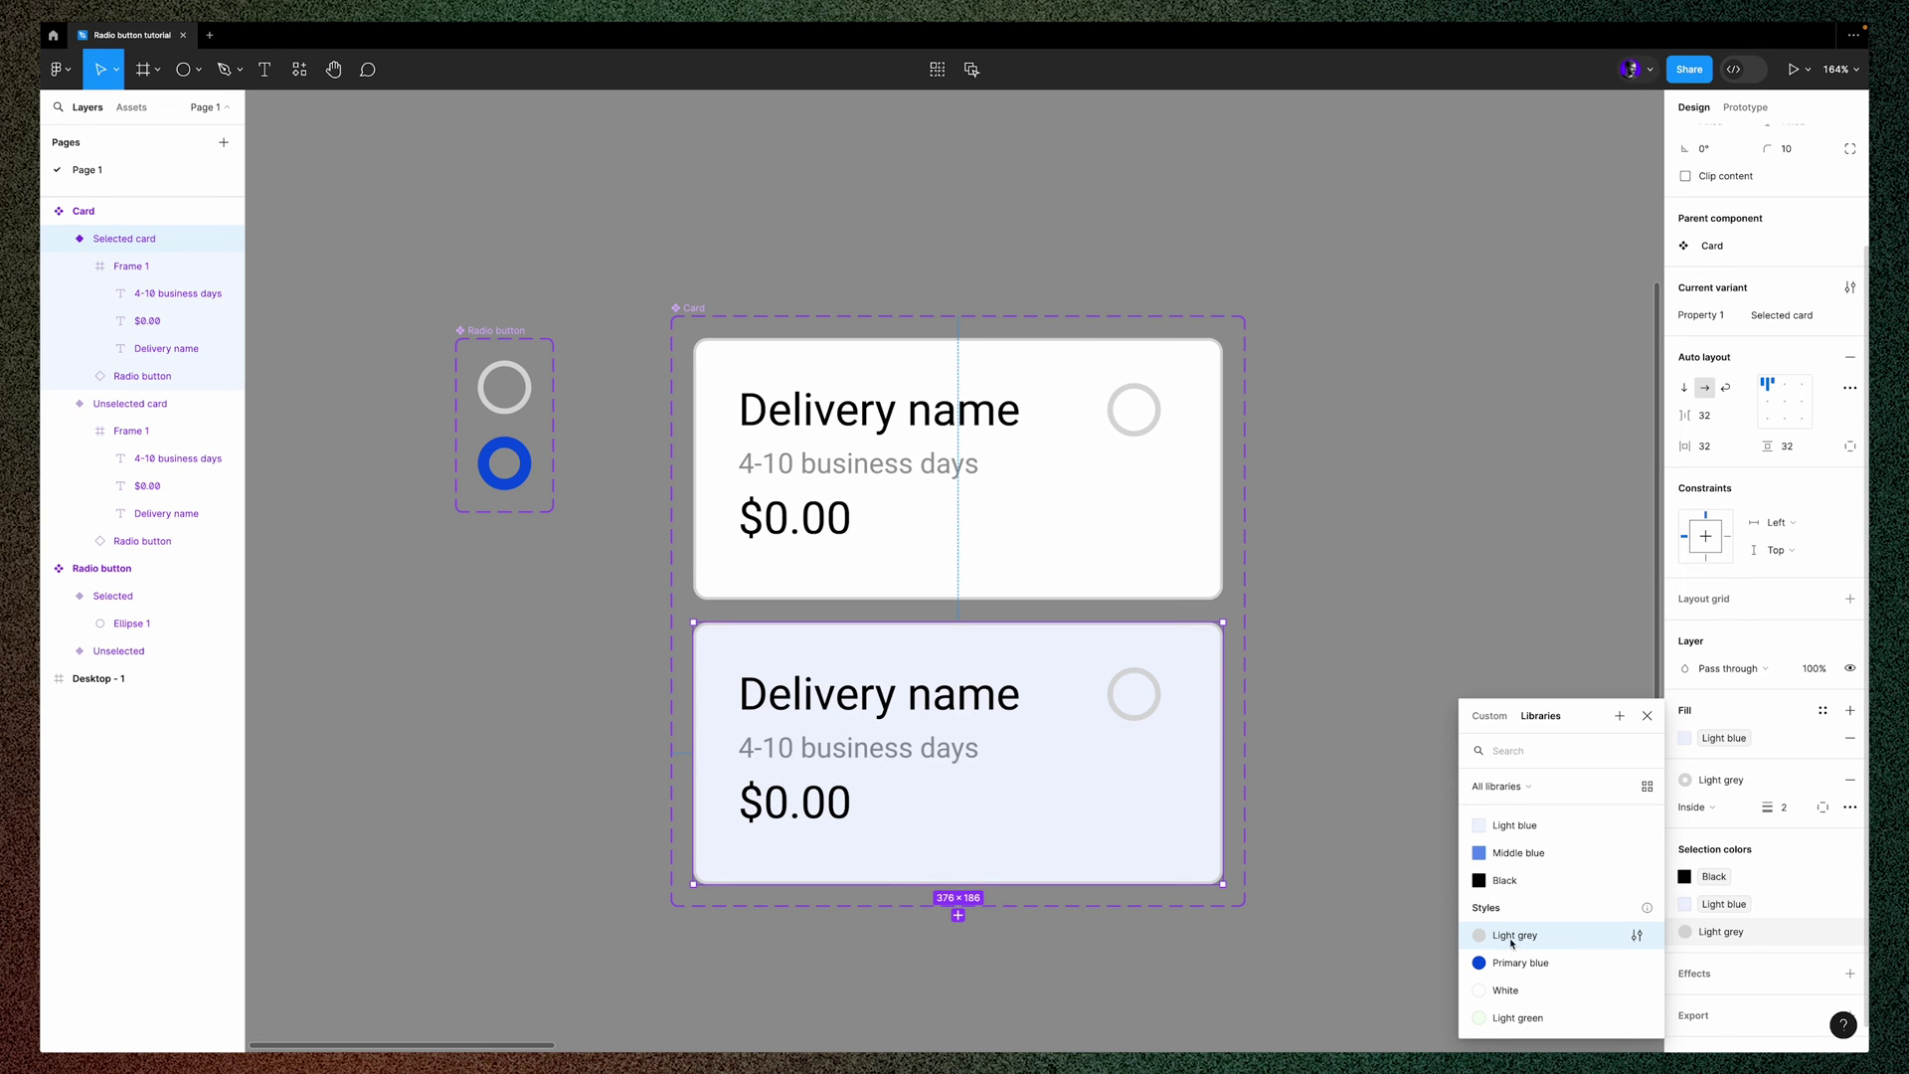
click(1512, 855)
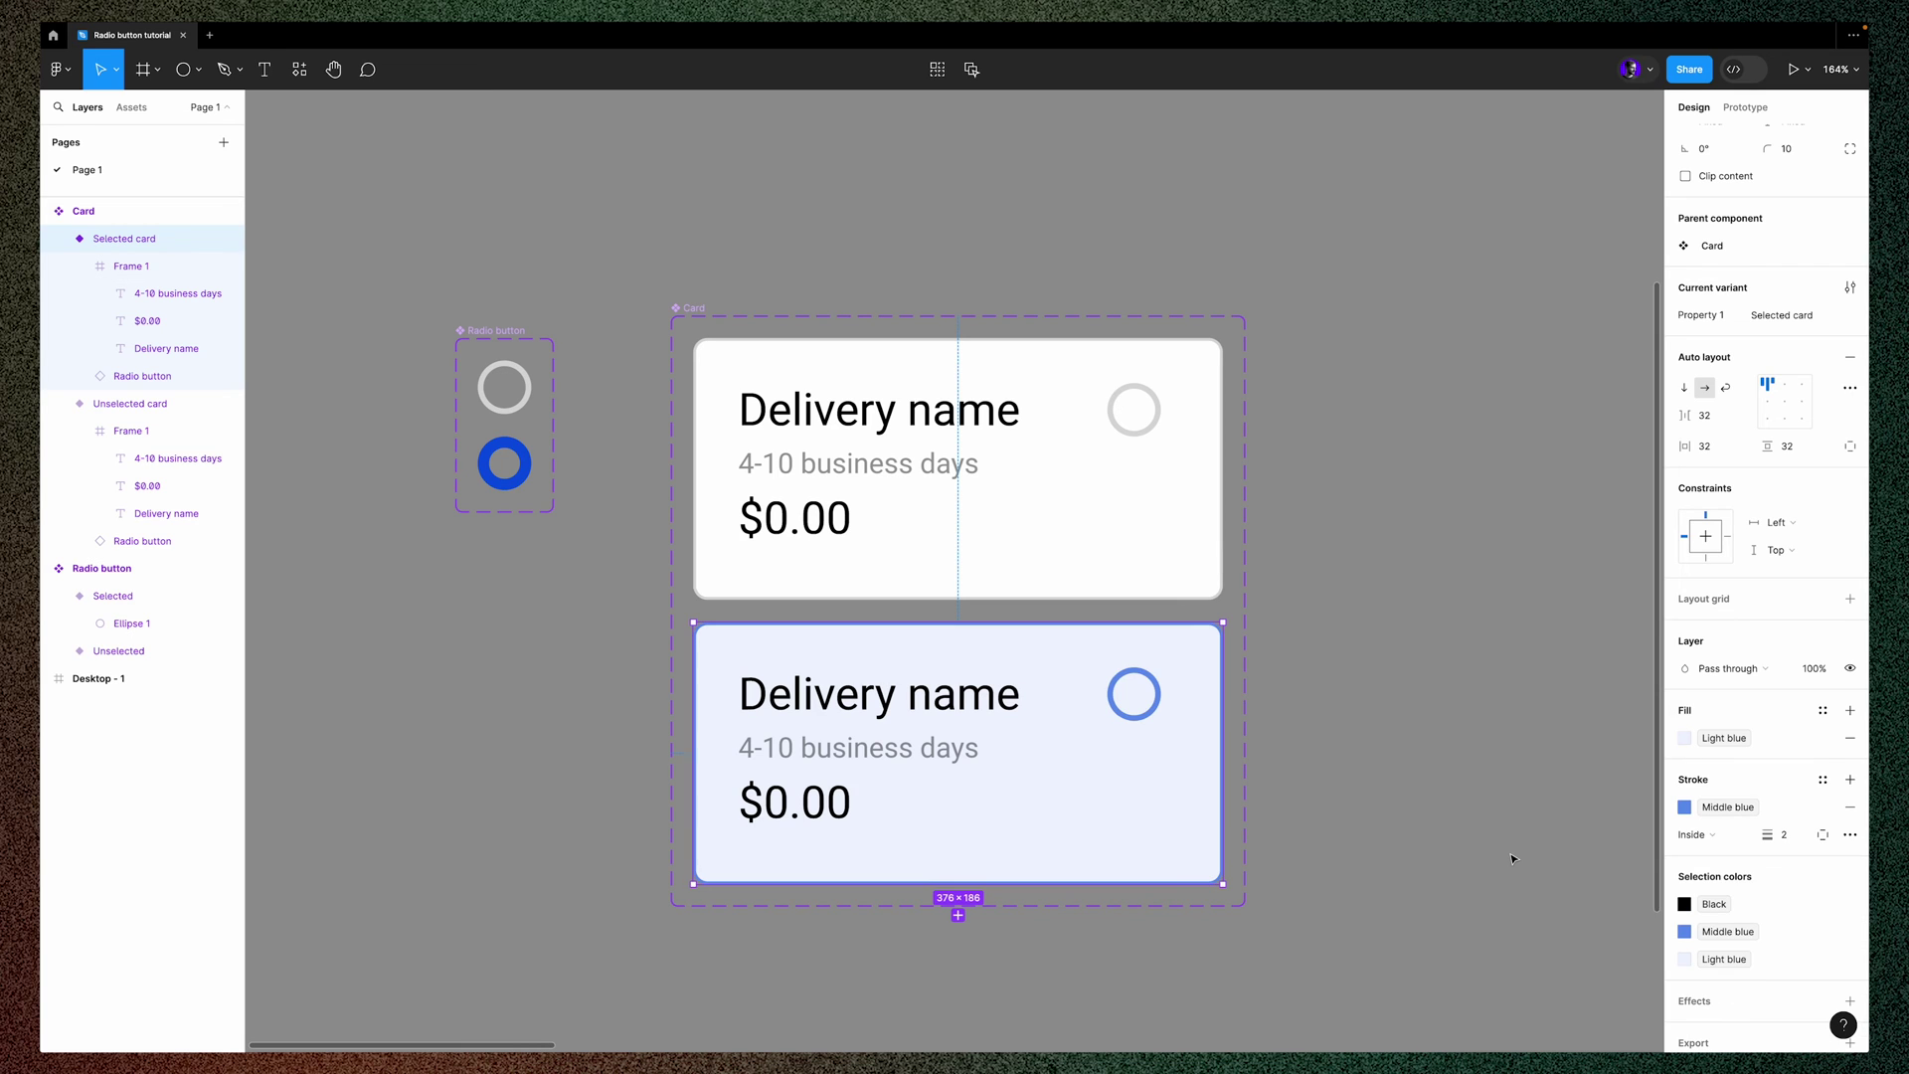
Make the Selected card's text and border Primary blue
key(ctrl+z)
click(1715, 877)
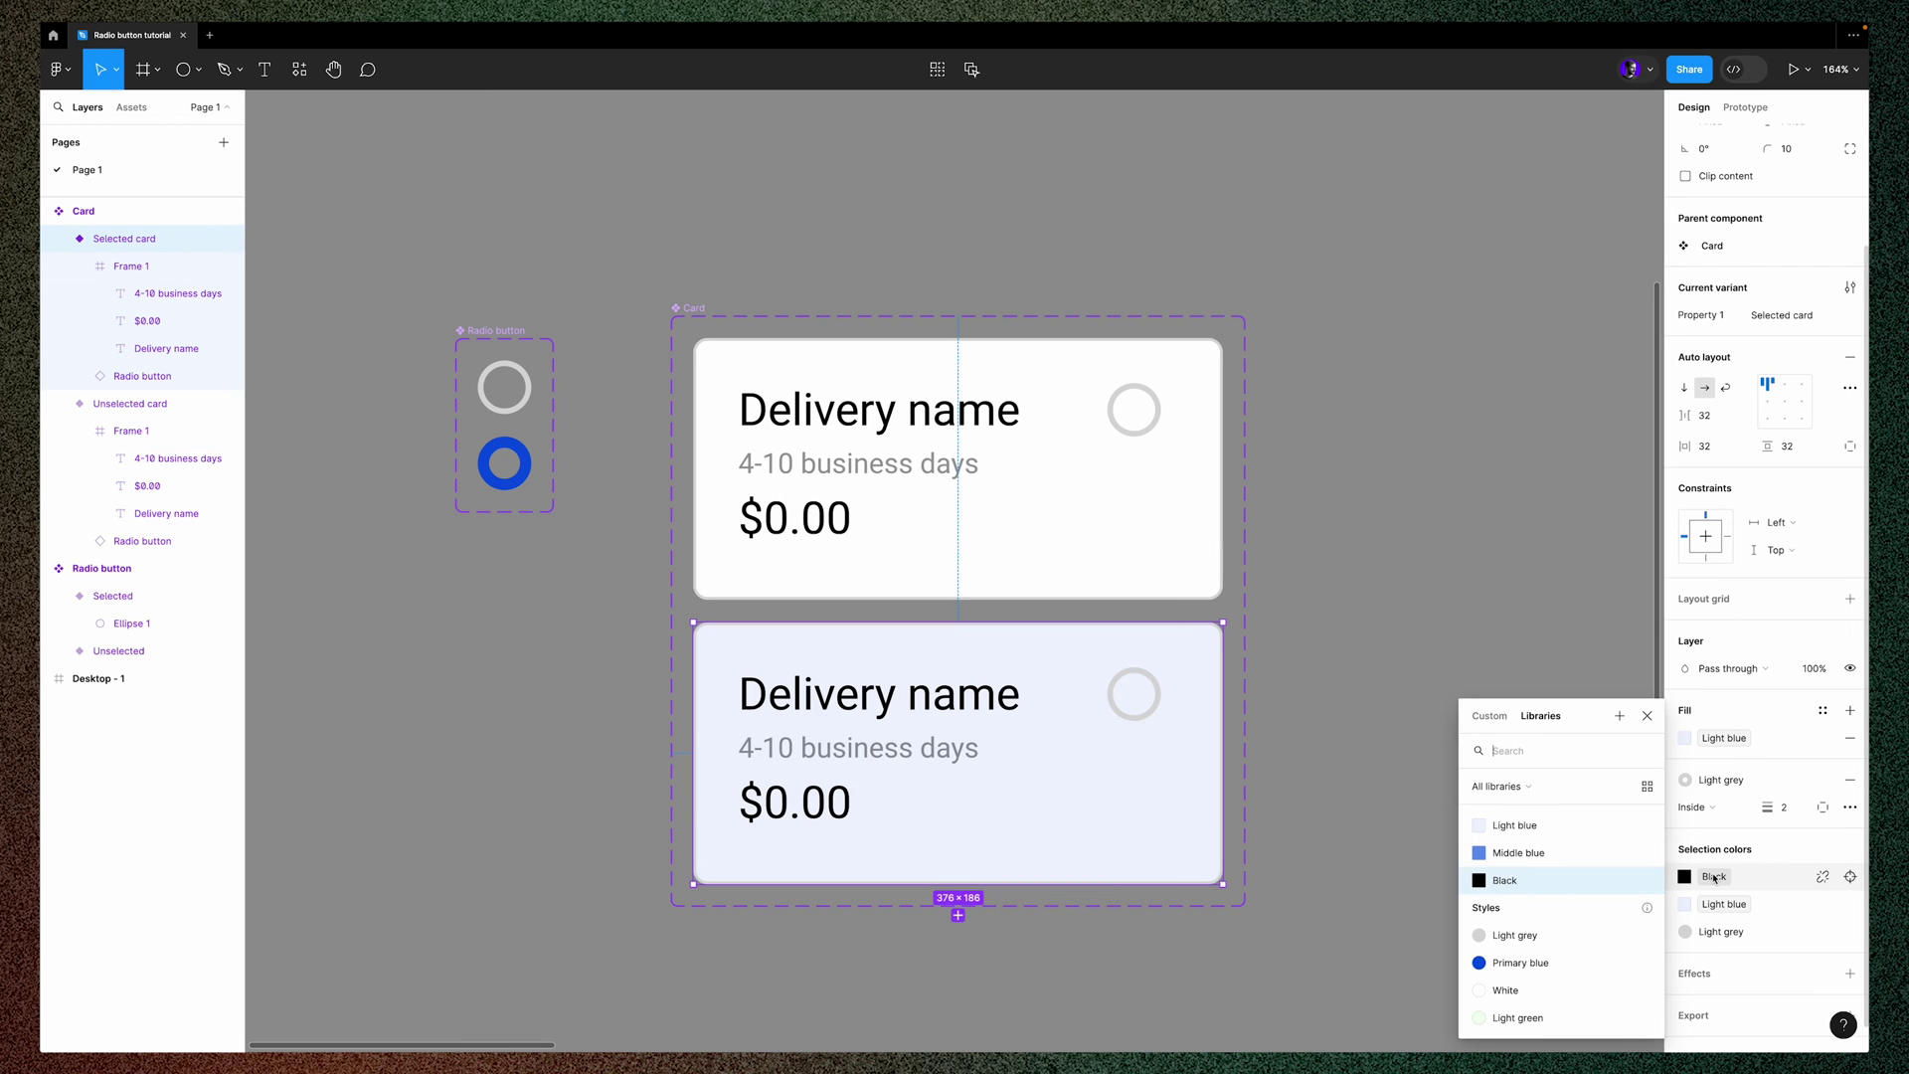
click(1513, 963)
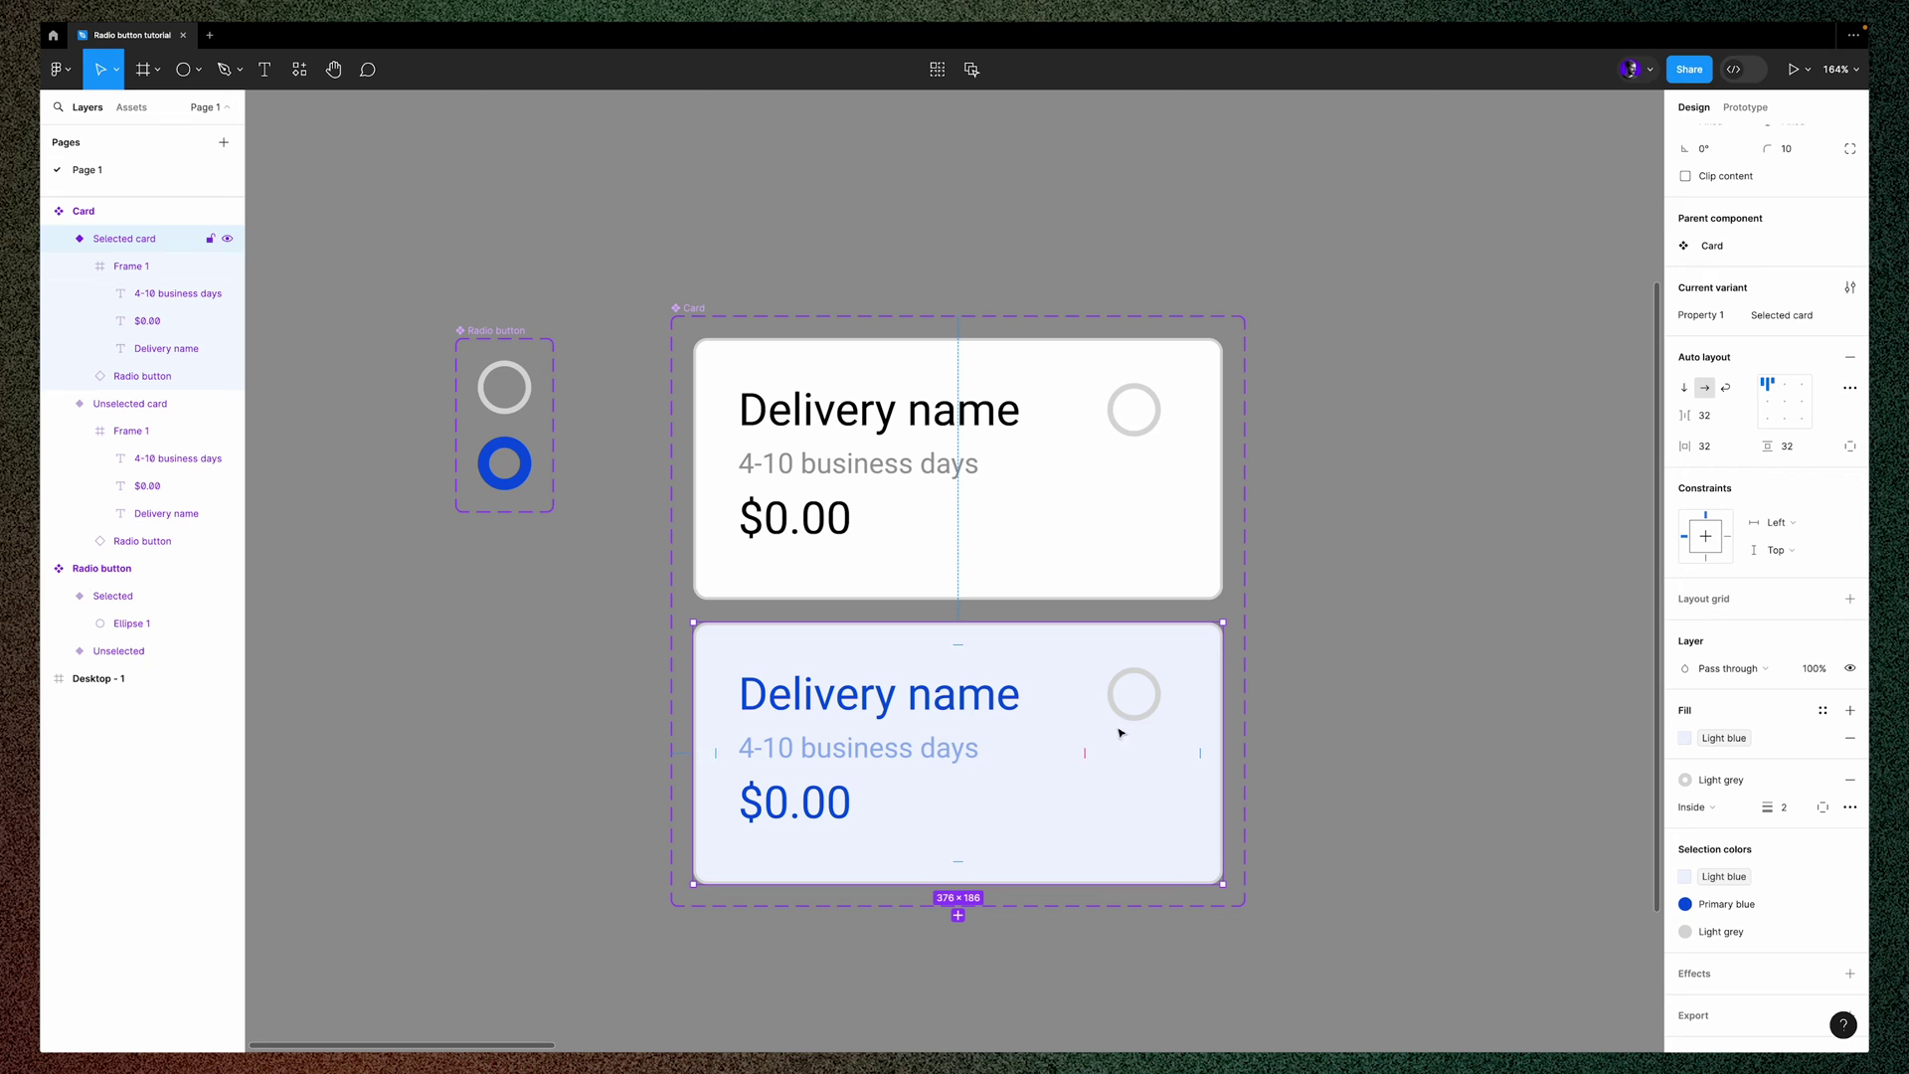
click(1730, 783)
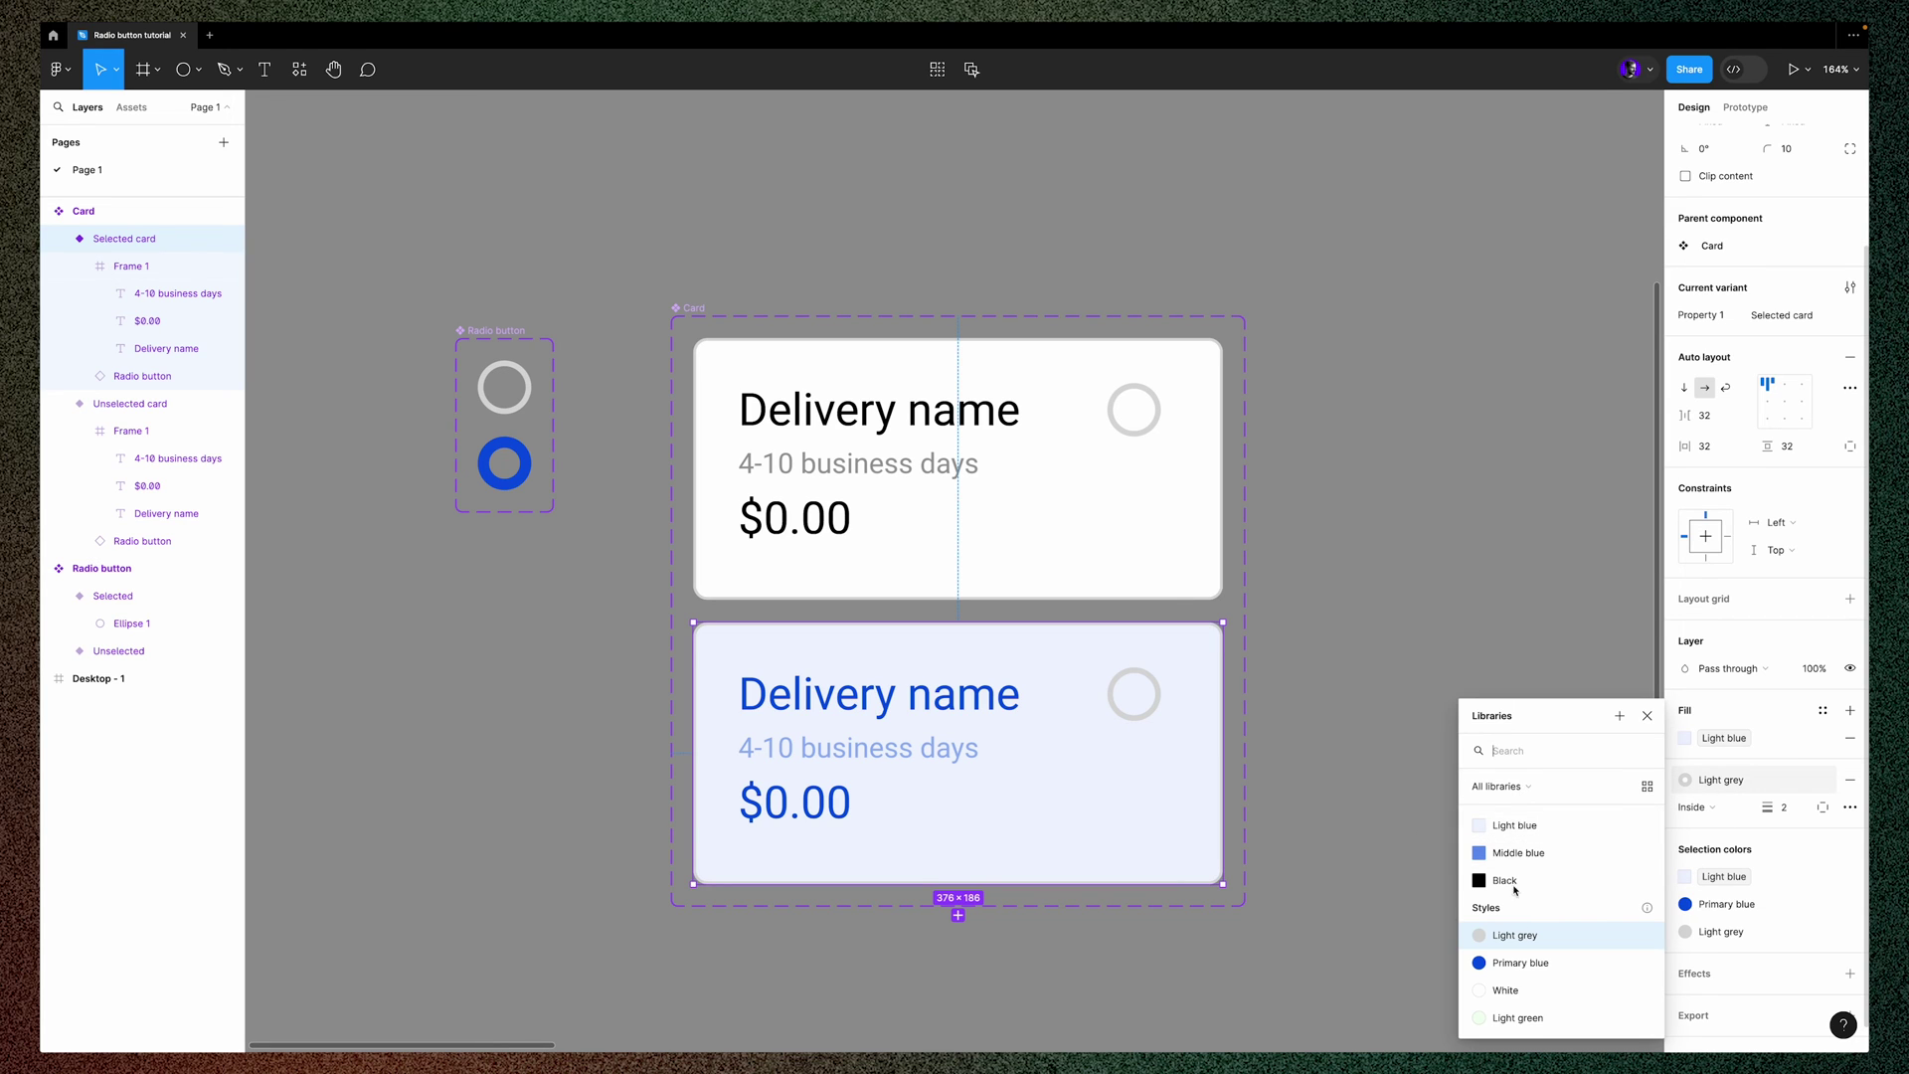
click(1512, 854)
click(1386, 737)
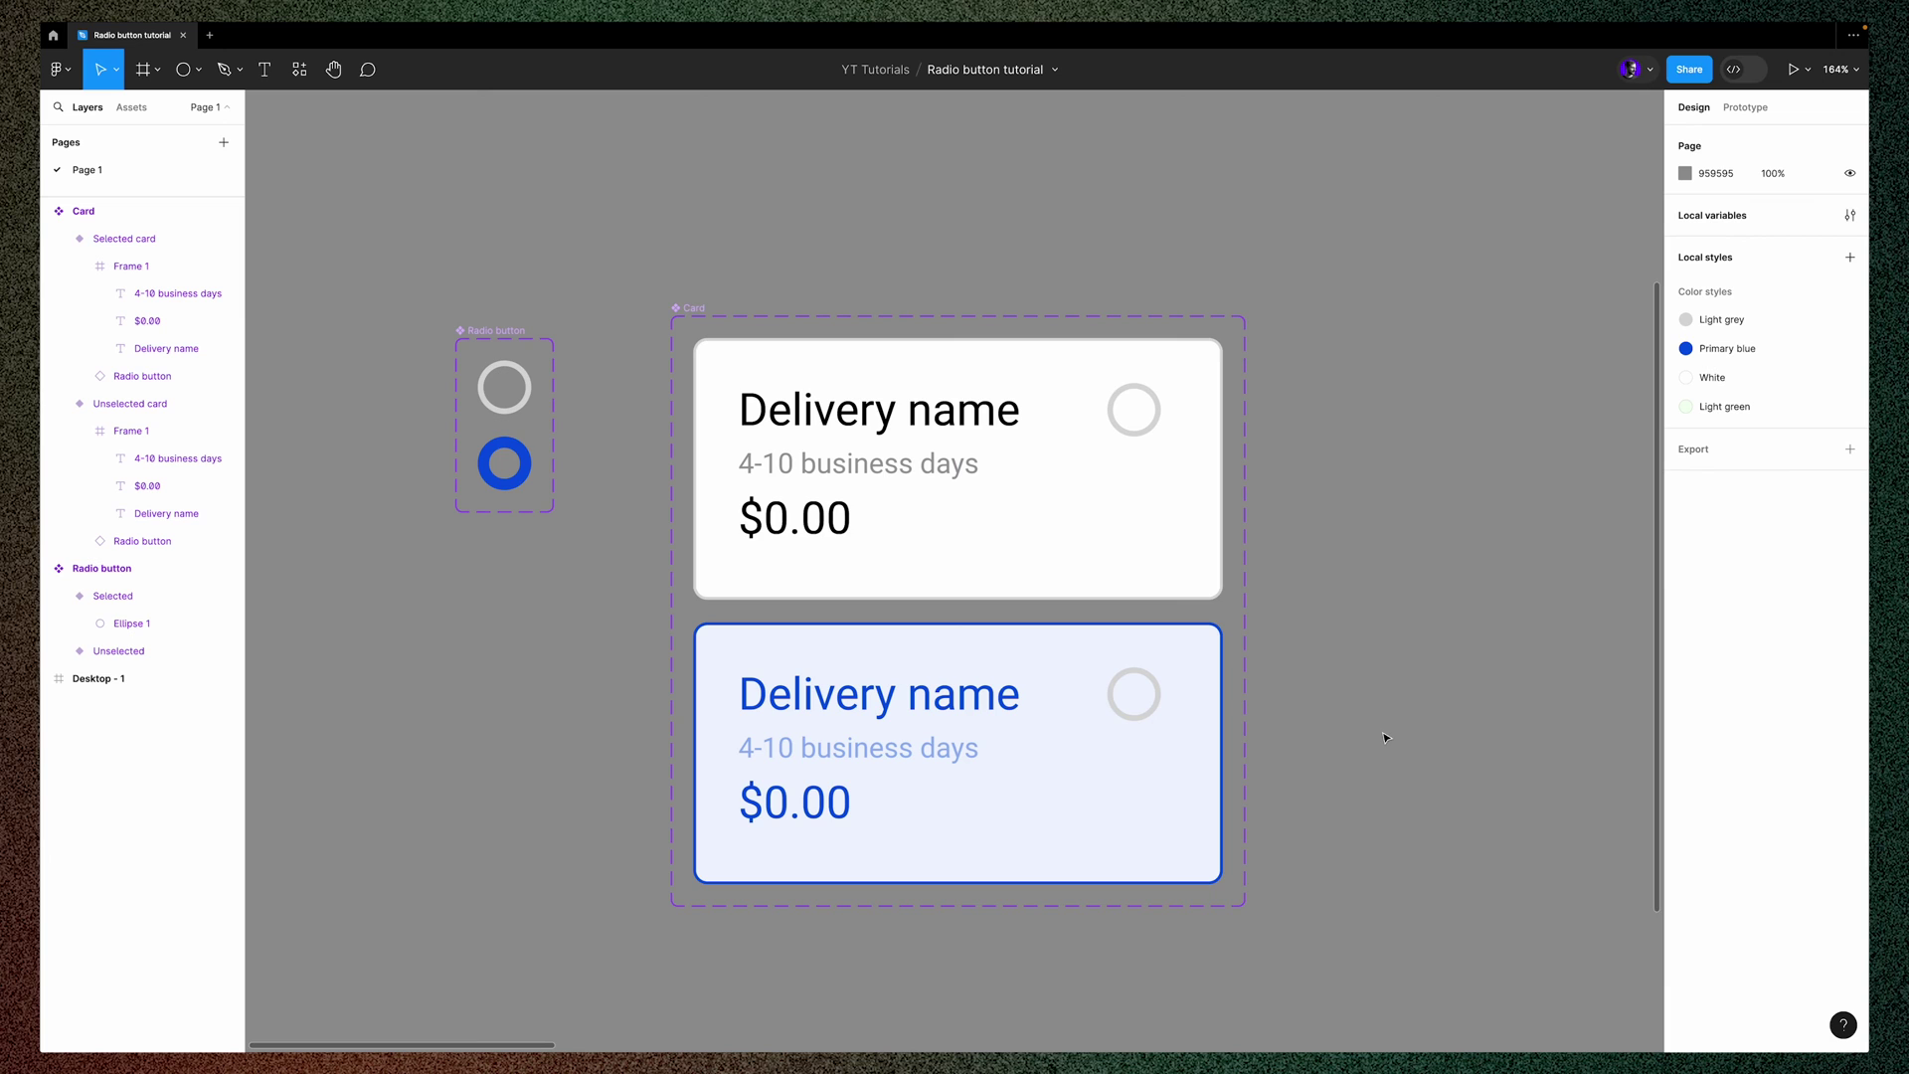
scroll(875, 822, down, 3)
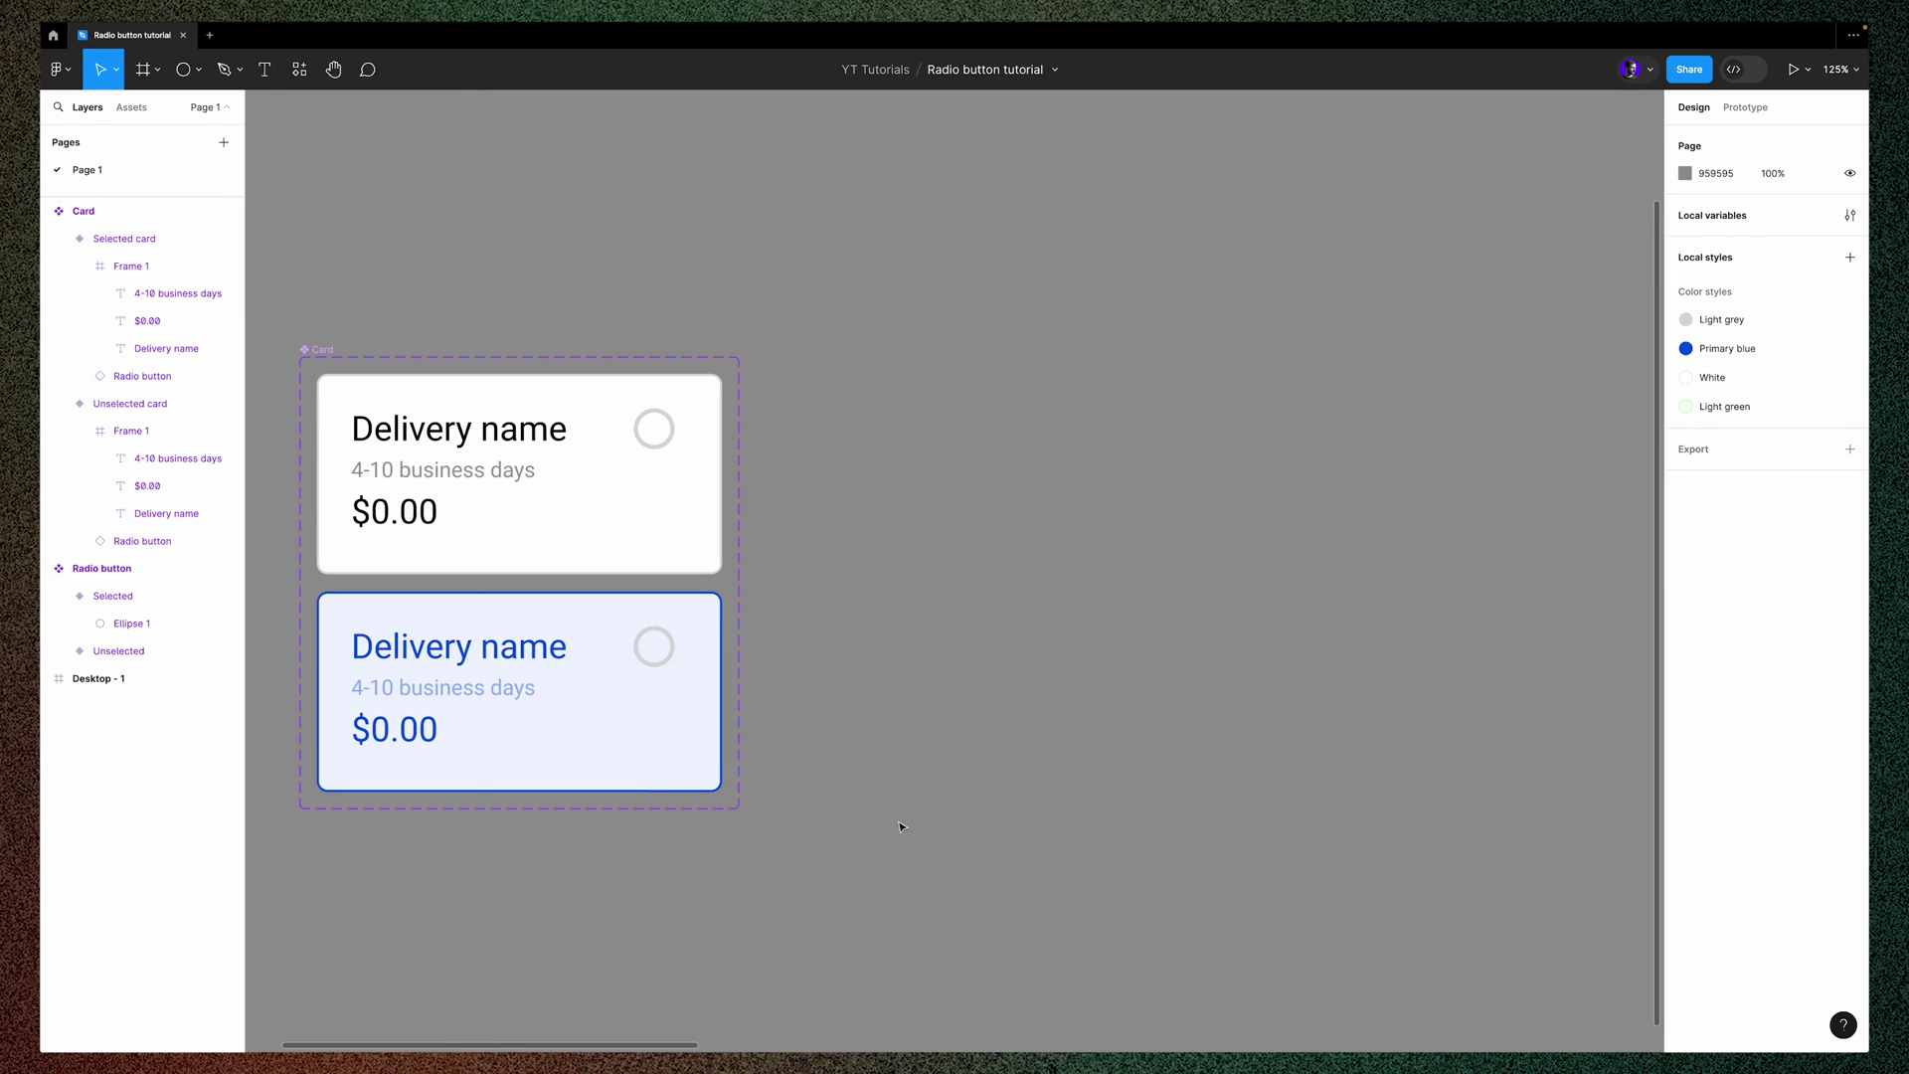
Duplicate the unselected card twice to form a row of three cards spaced 32 apart
click(673, 541)
drag(656, 550, 1303, 528)
scroll(989, 768, right, 5)
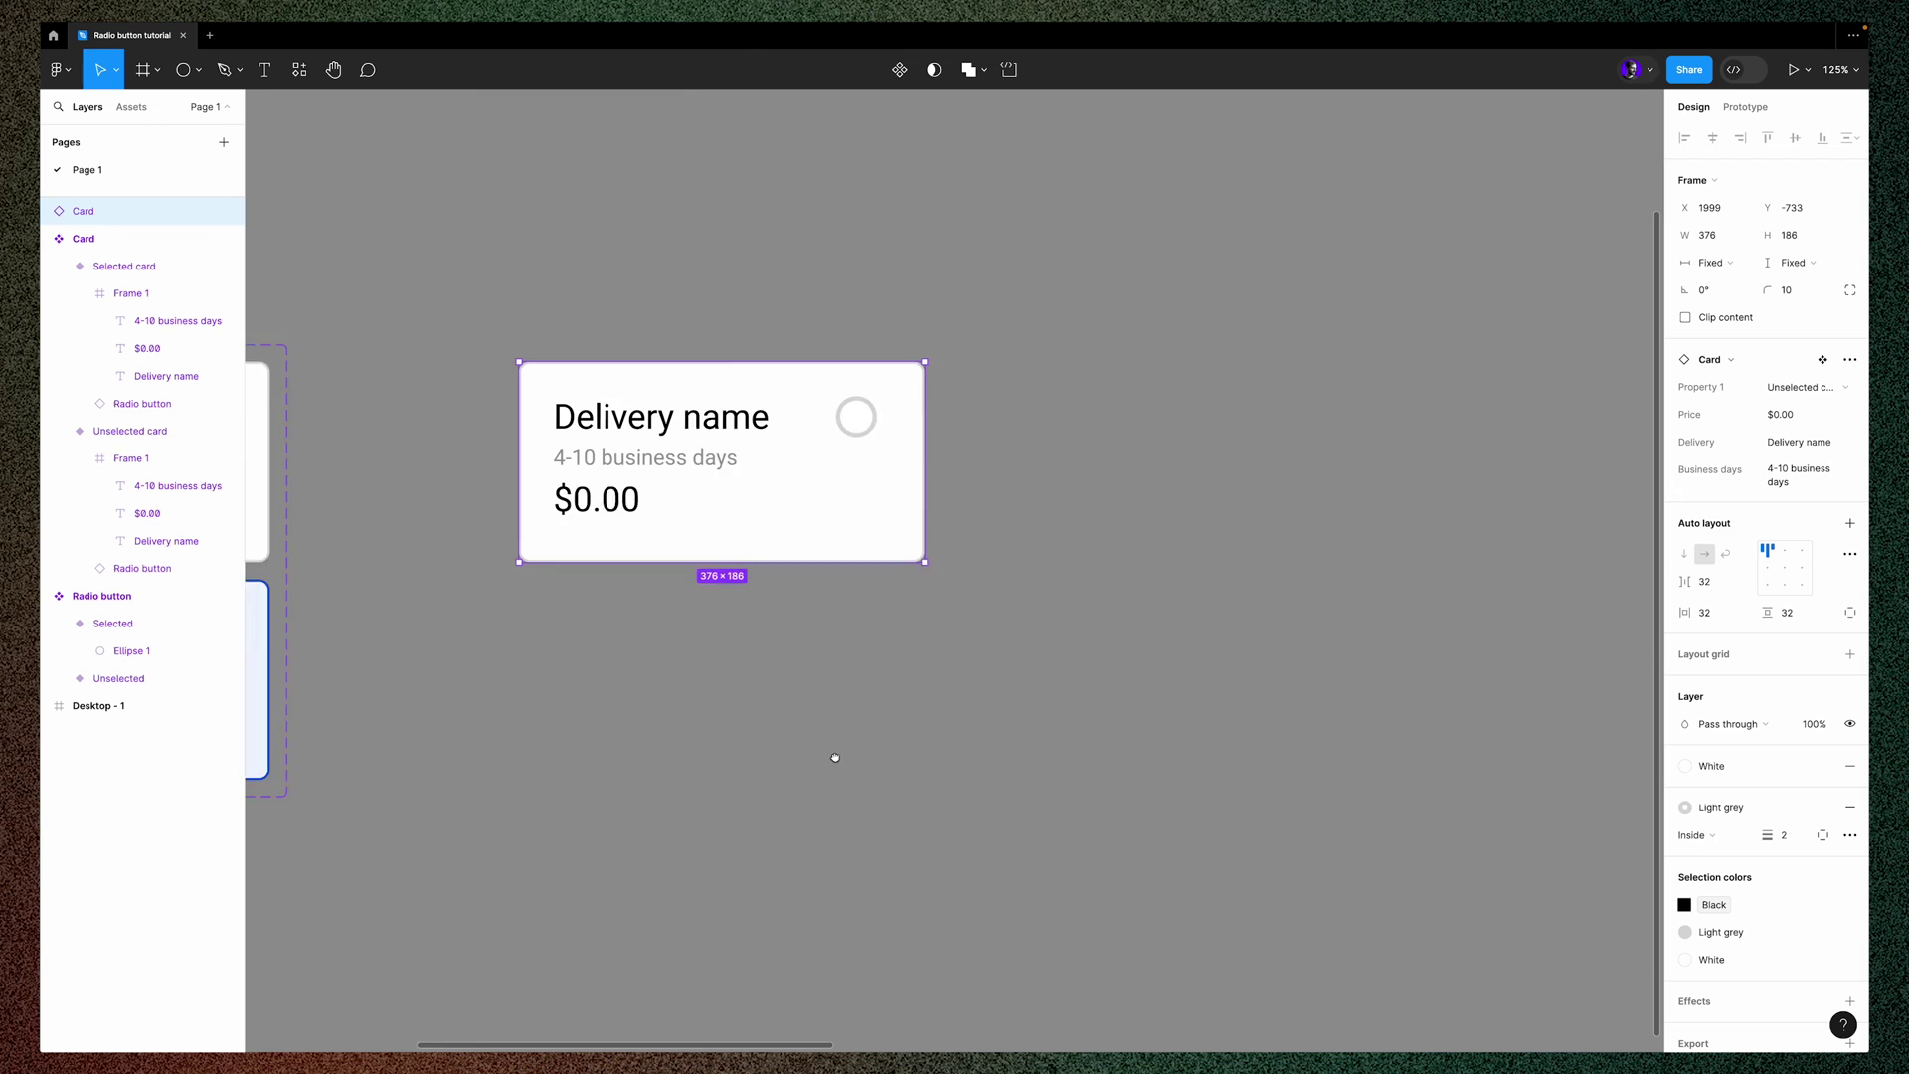
drag(802, 503, 1245, 513)
key(ctrl+d)
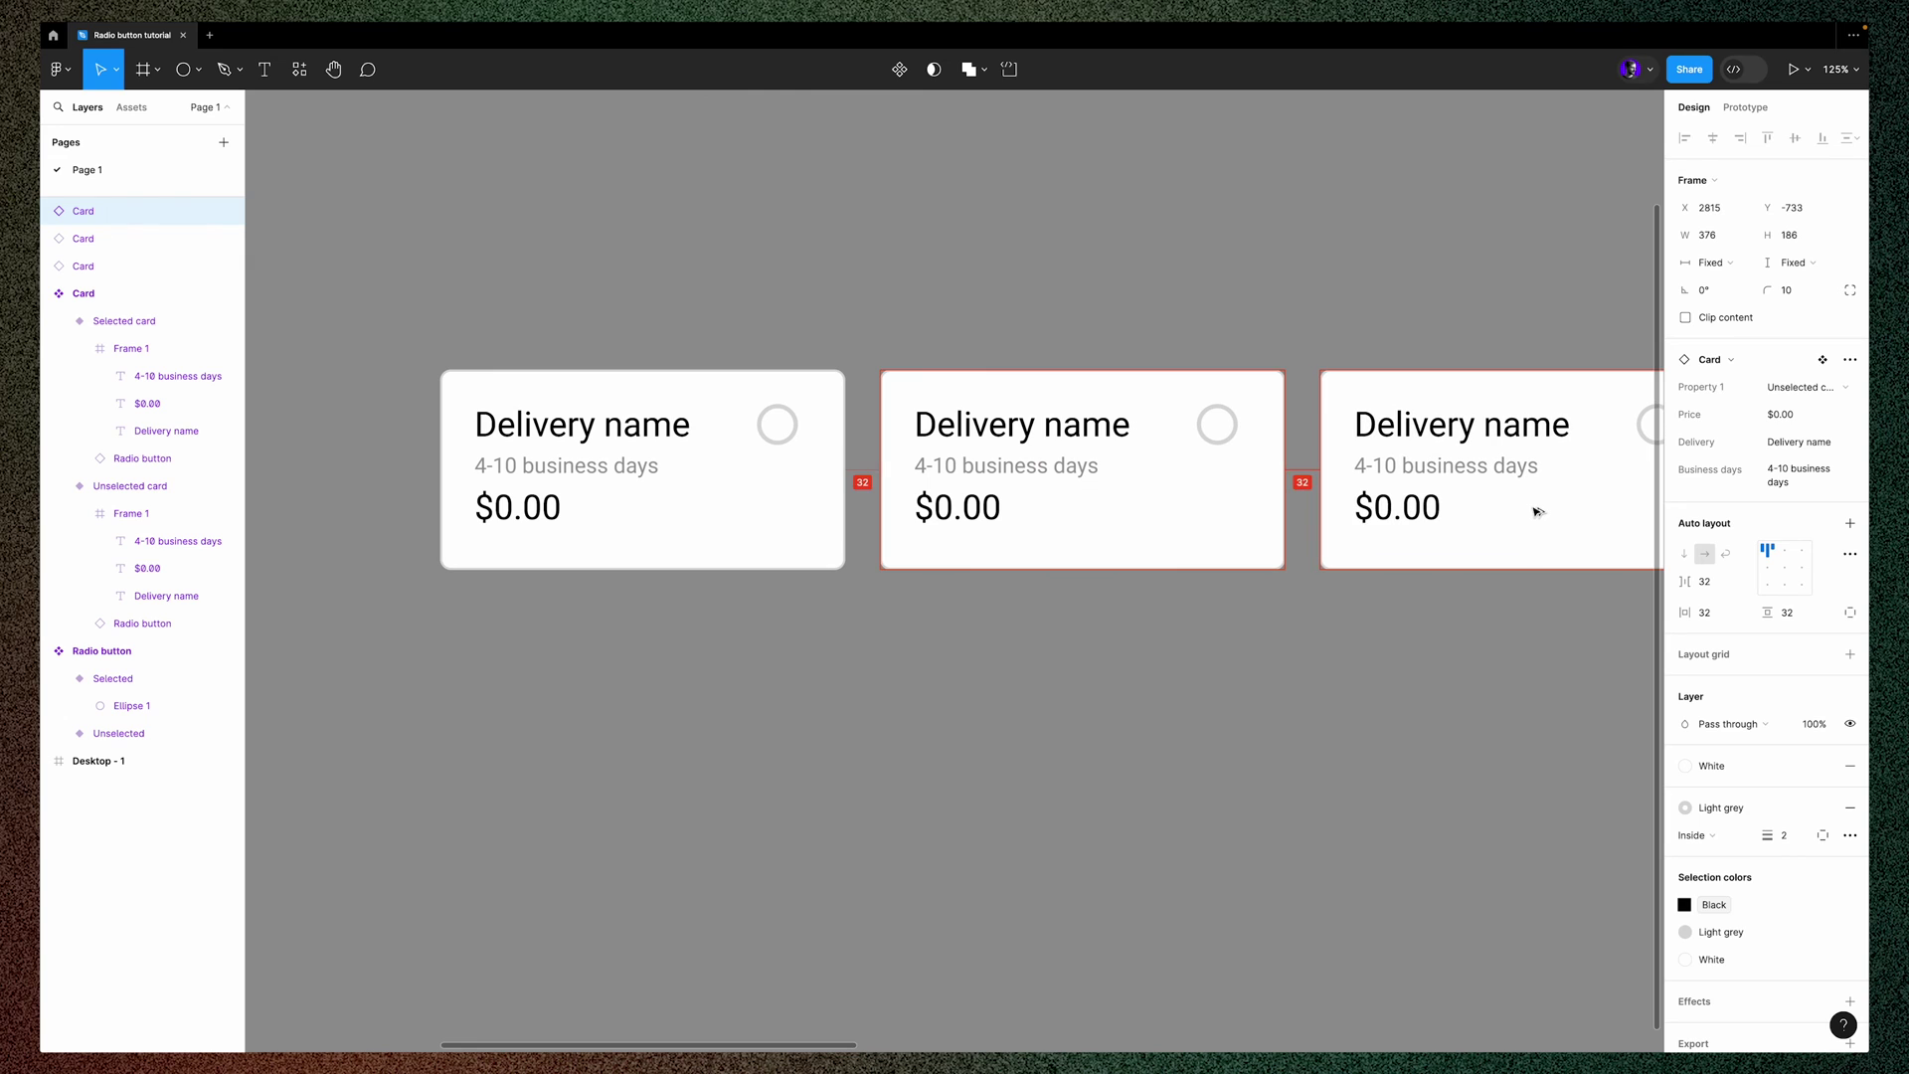
click(1432, 733)
scroll(1336, 767, right, 3)
scroll(1289, 760, up, 1)
scroll(1283, 753, down, 2)
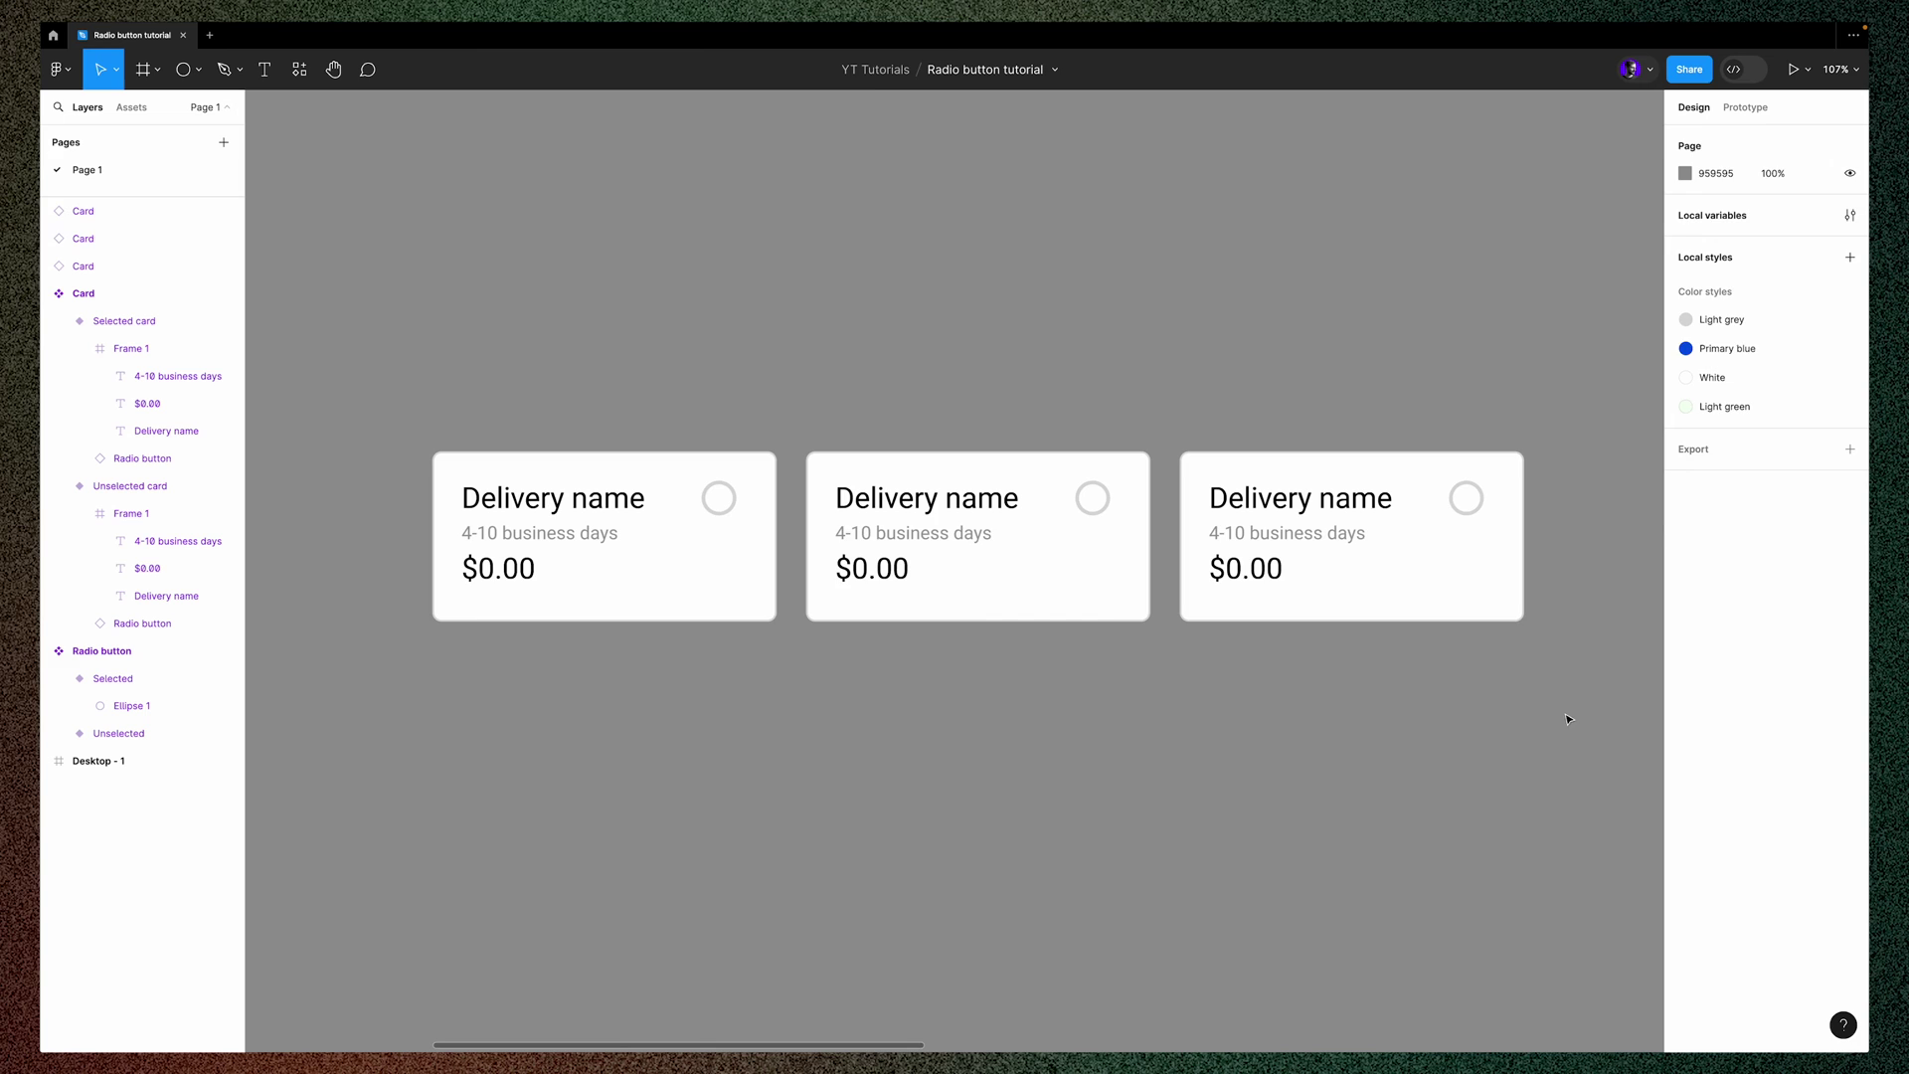
Turn the three selected cards into a component with Ctrl+Alt+K and name it 'Card group'
drag(1564, 714, 403, 398)
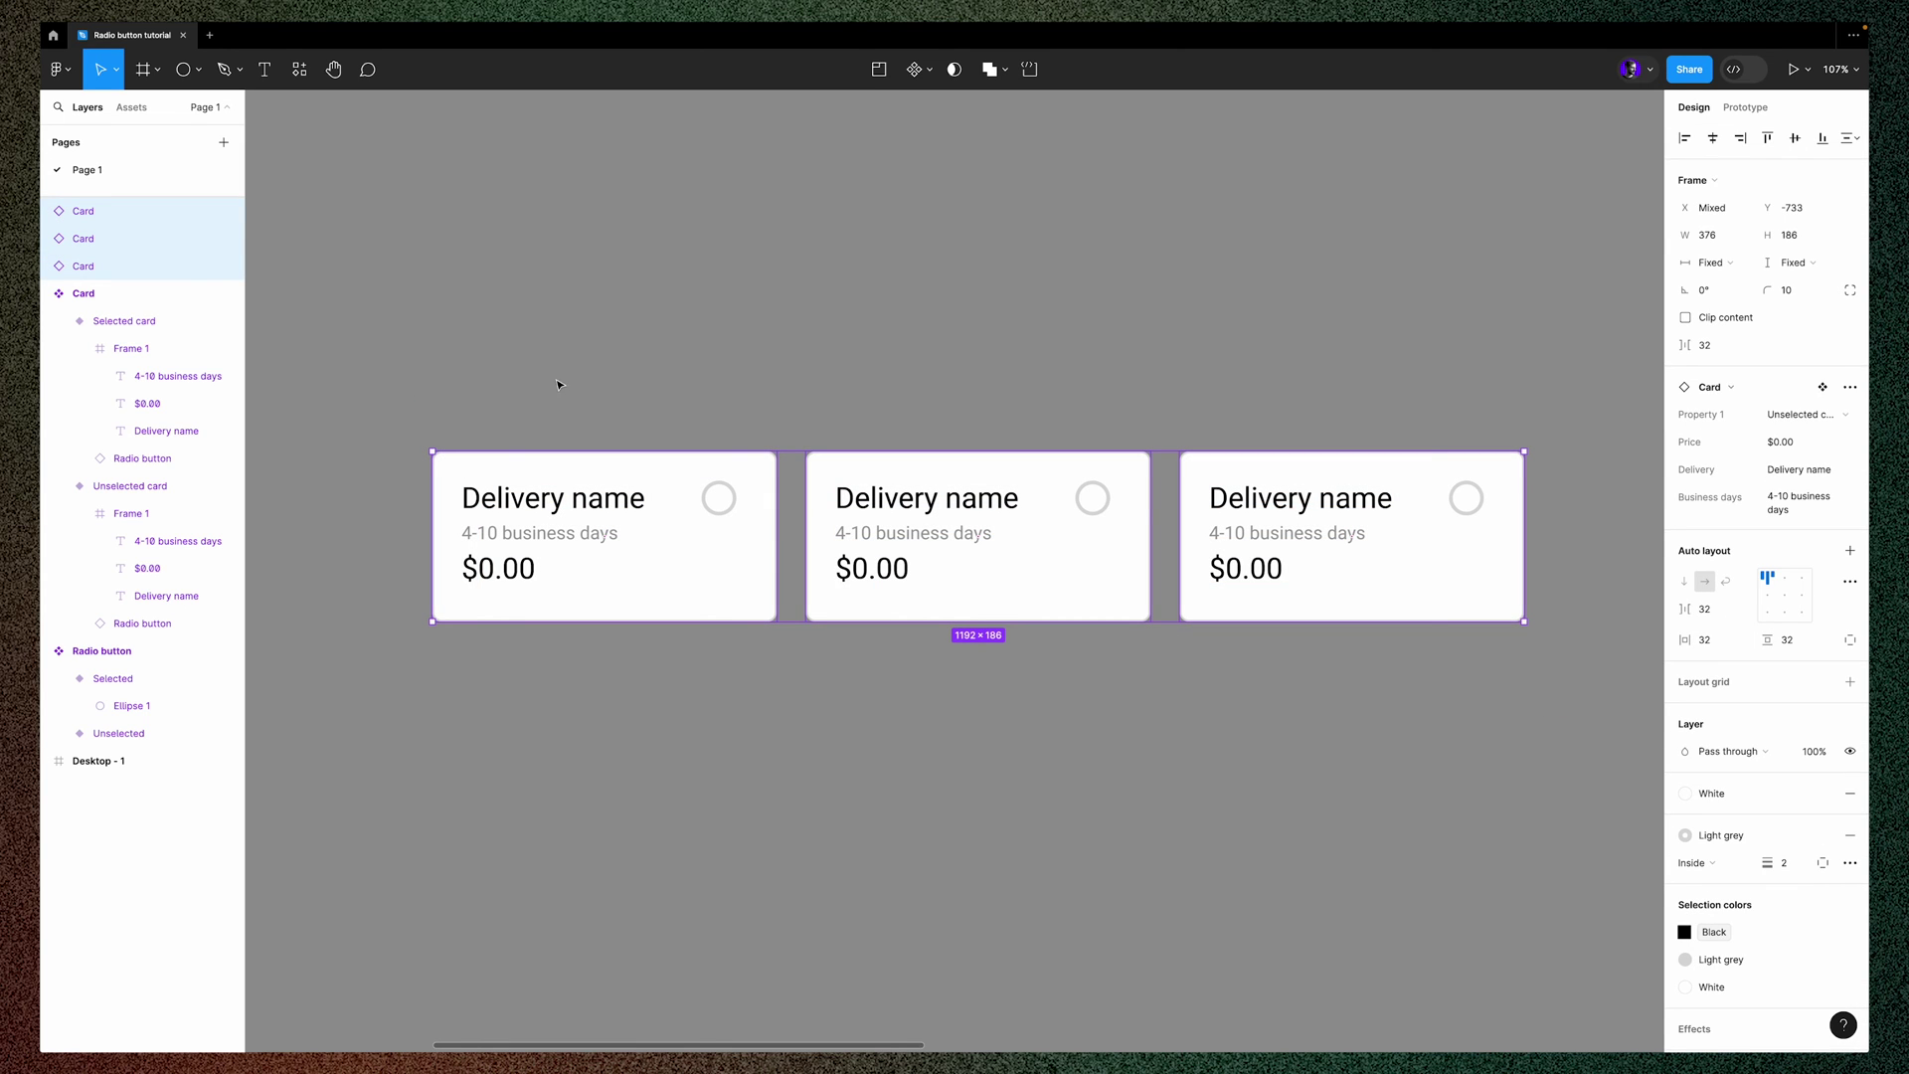
key(ctrl+alt+k)
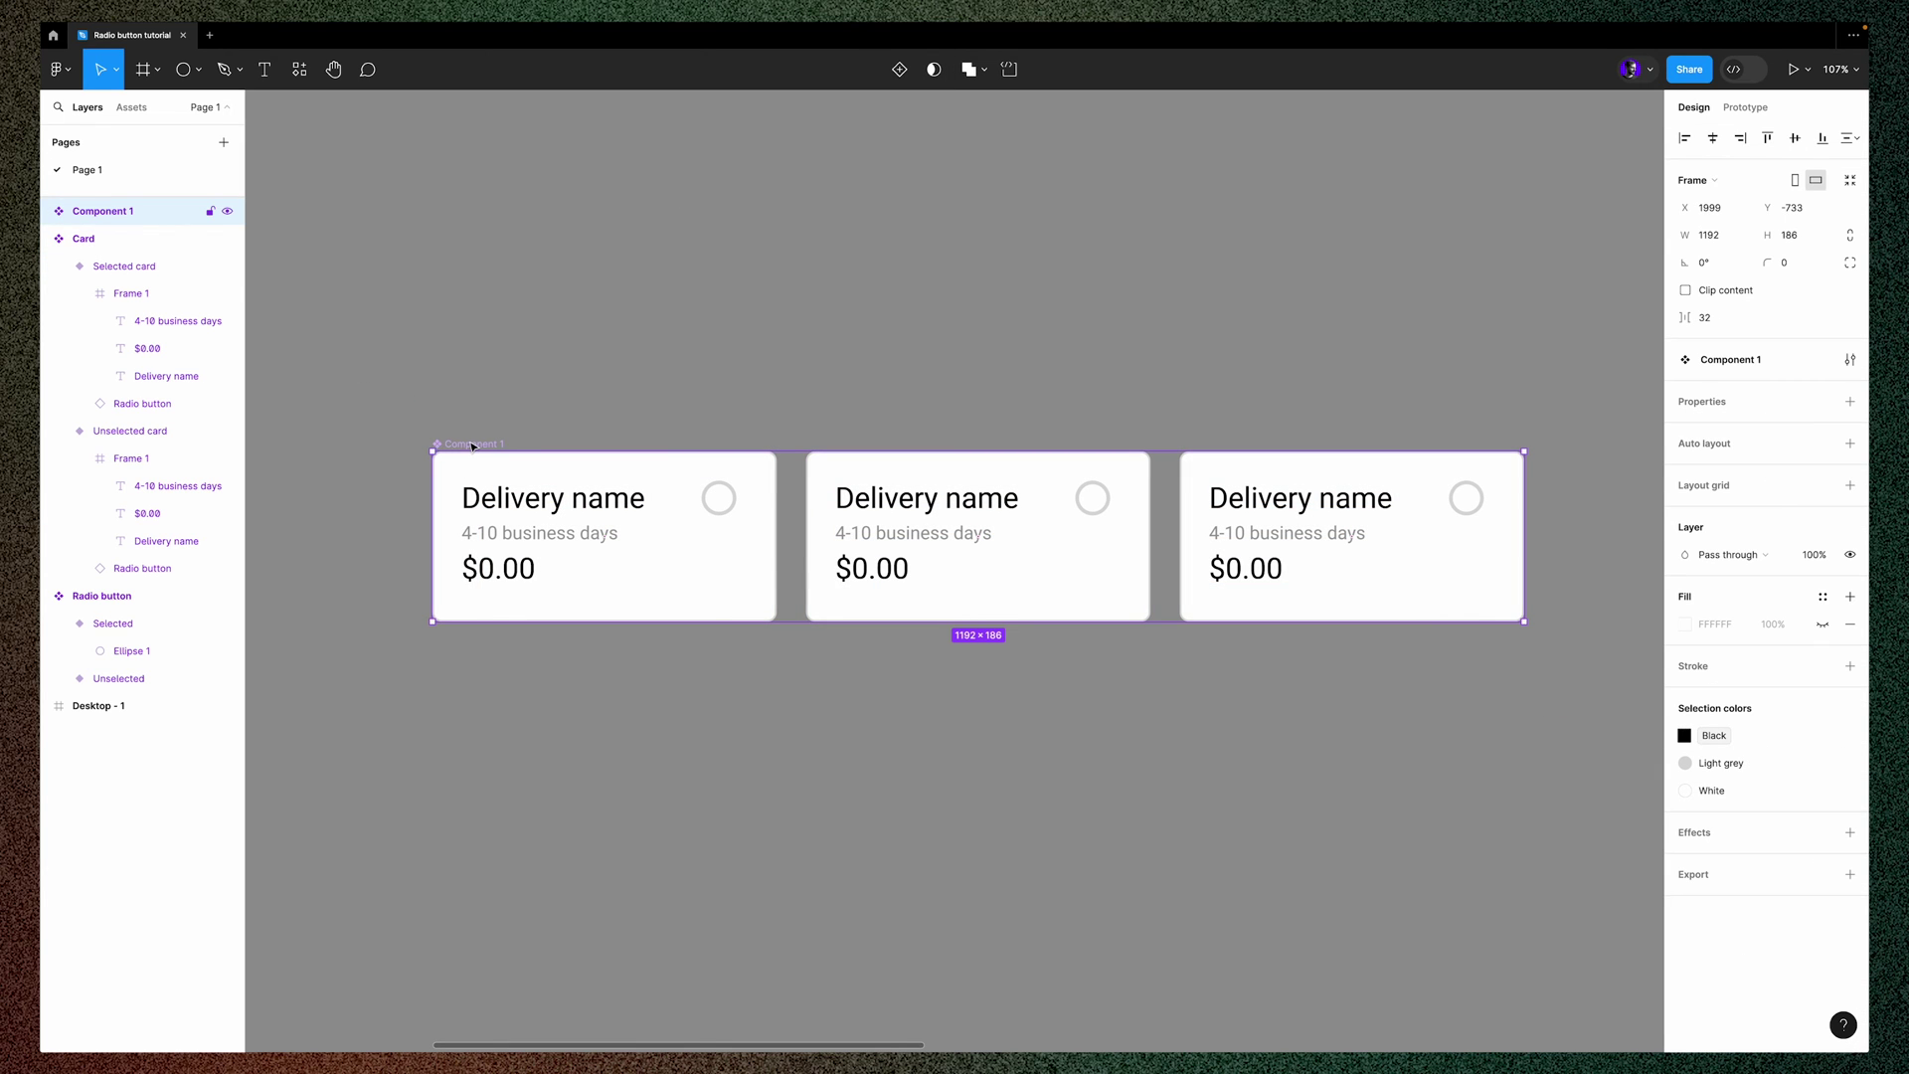
double_click(471, 444)
text(Card group)
key(Return)
ctrl+scroll(849, 378, down, 3)
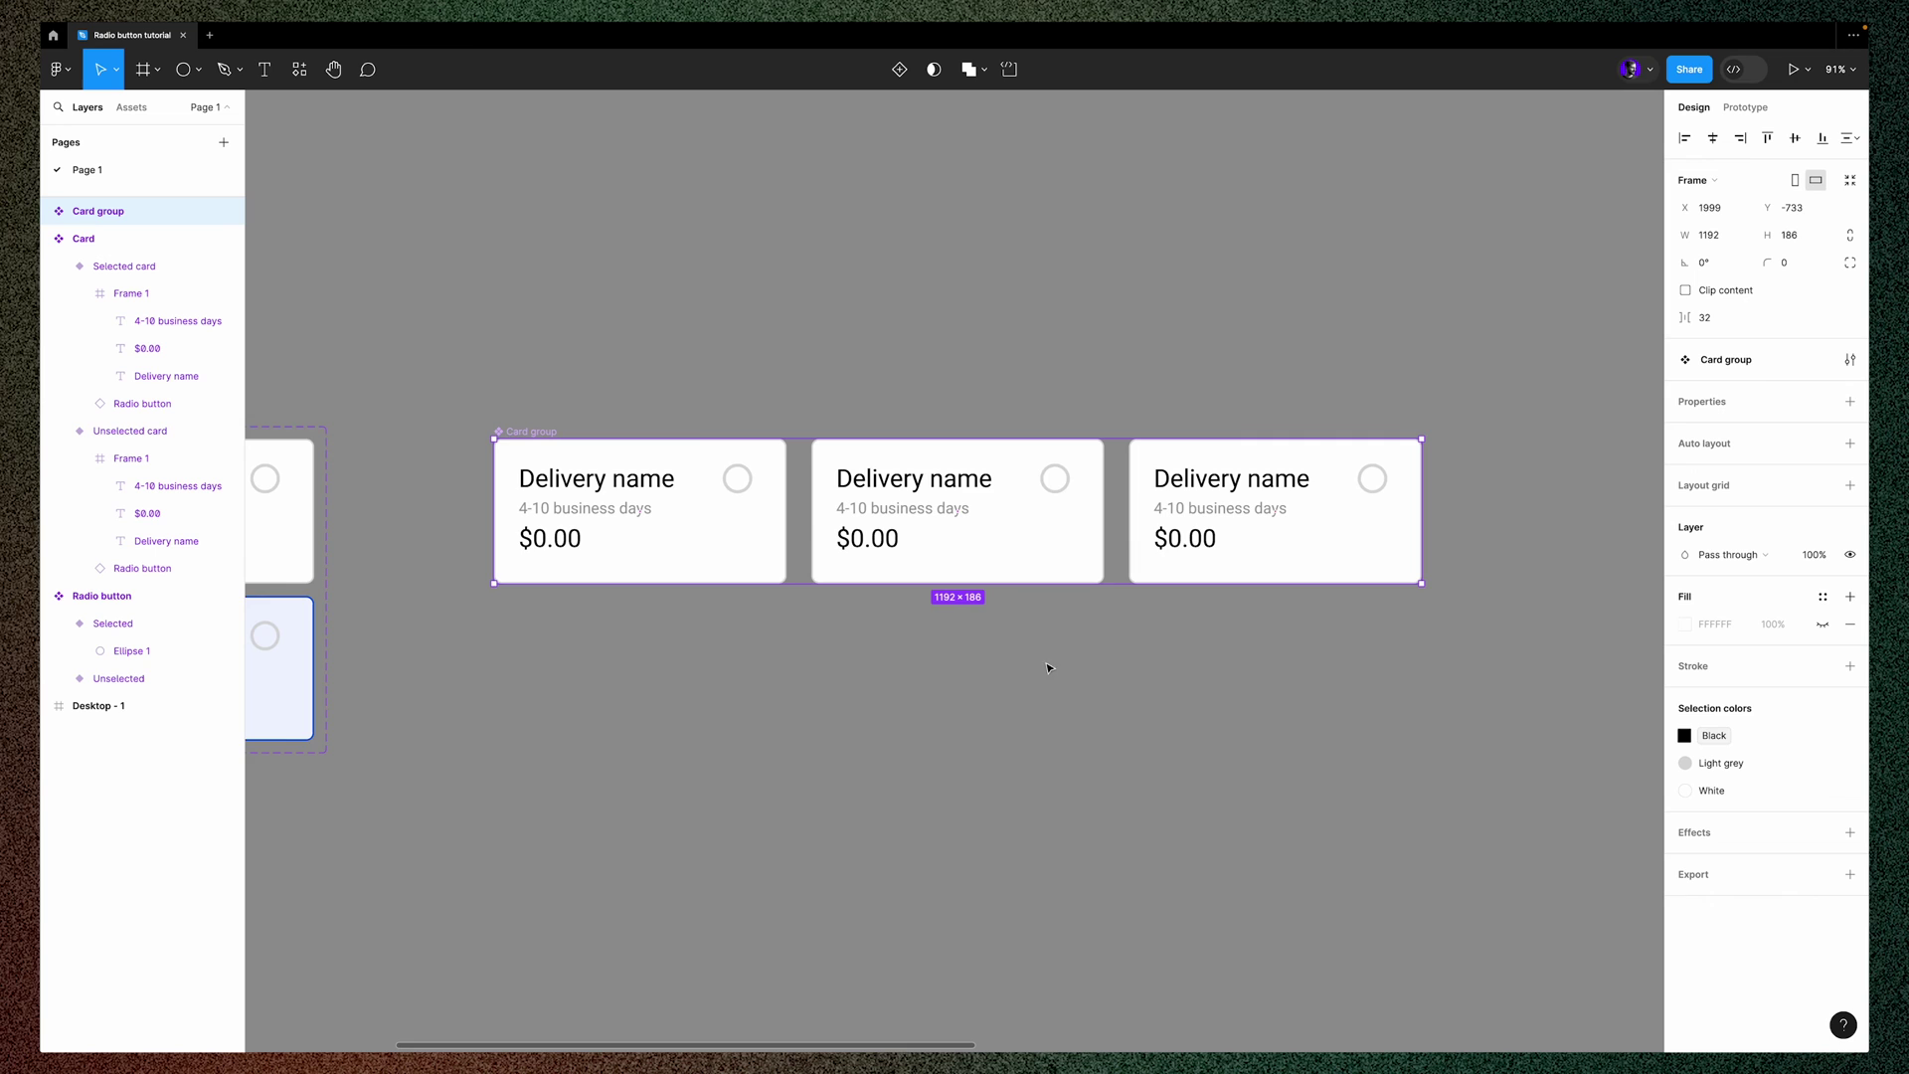
Add three more variants to Card group: Variant2, Variant3 and Variant4
scroll(1035, 699, down, 4)
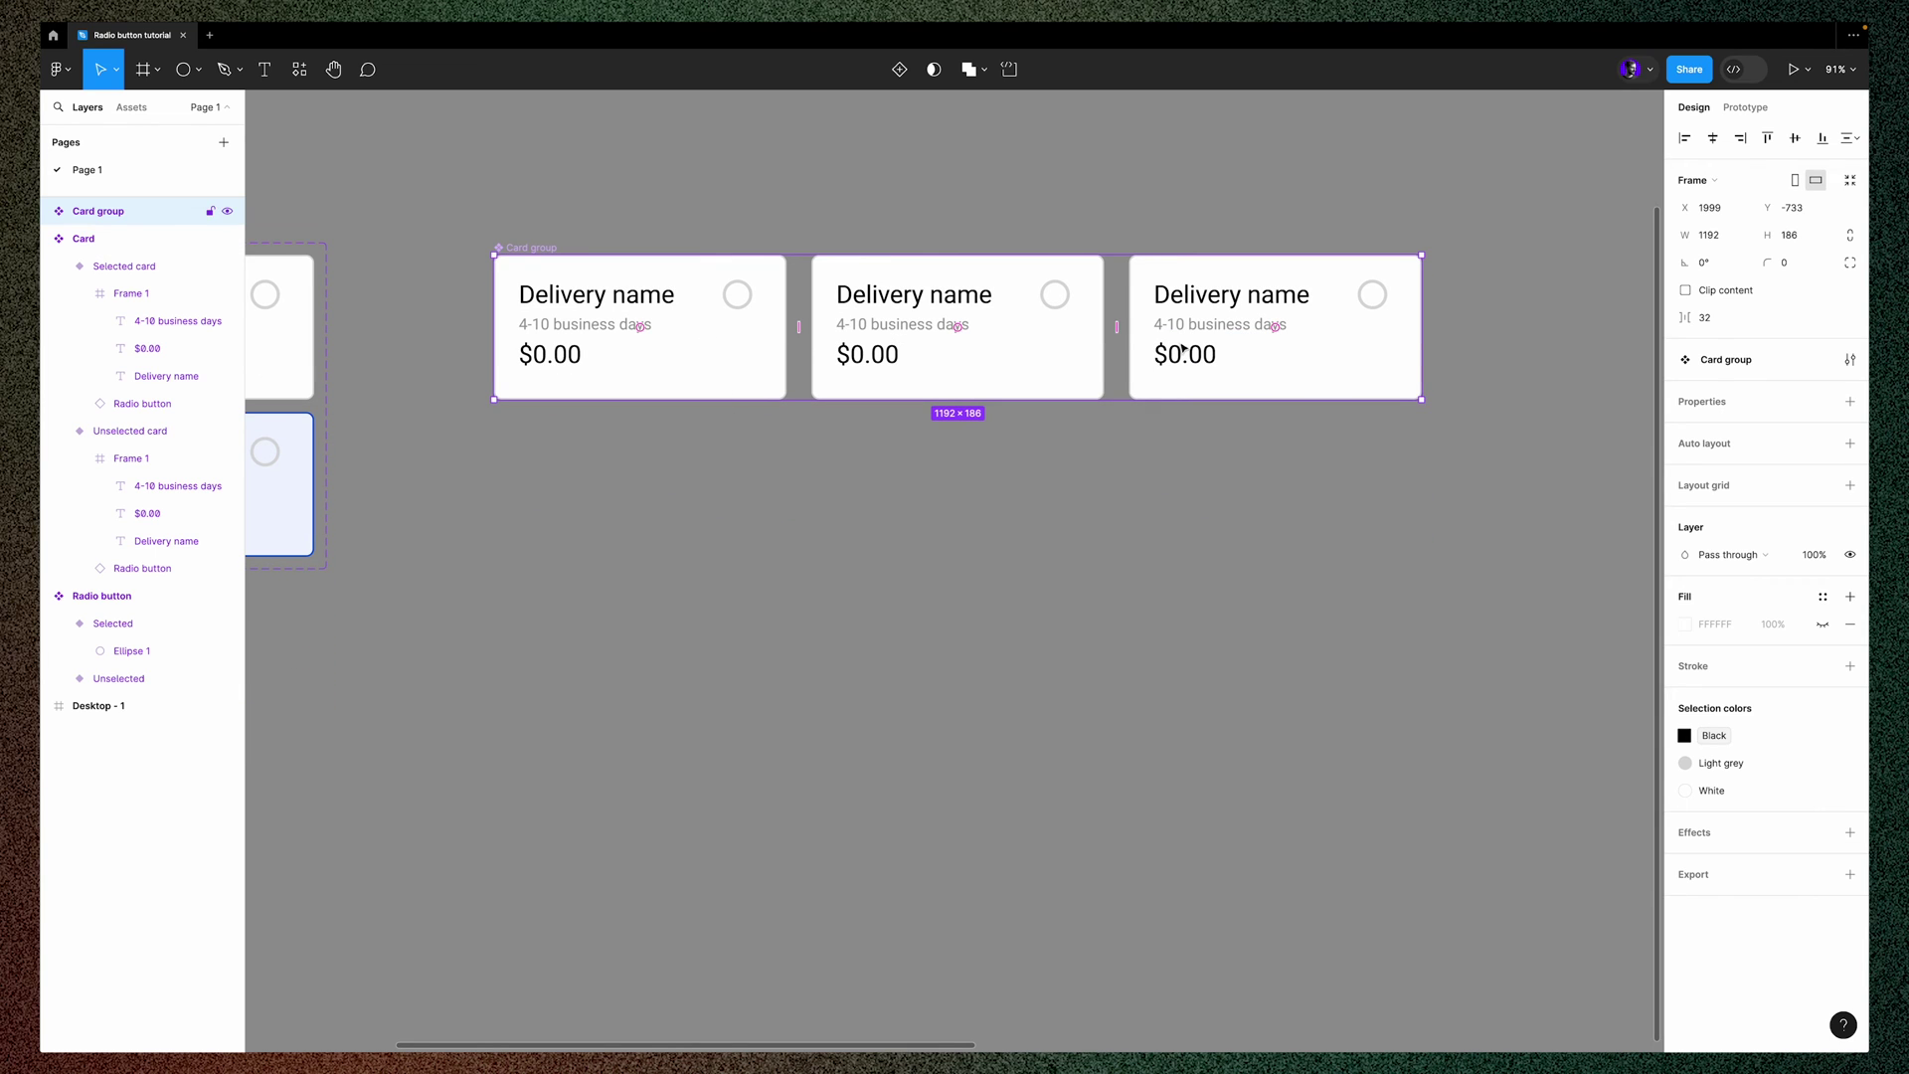
click(899, 68)
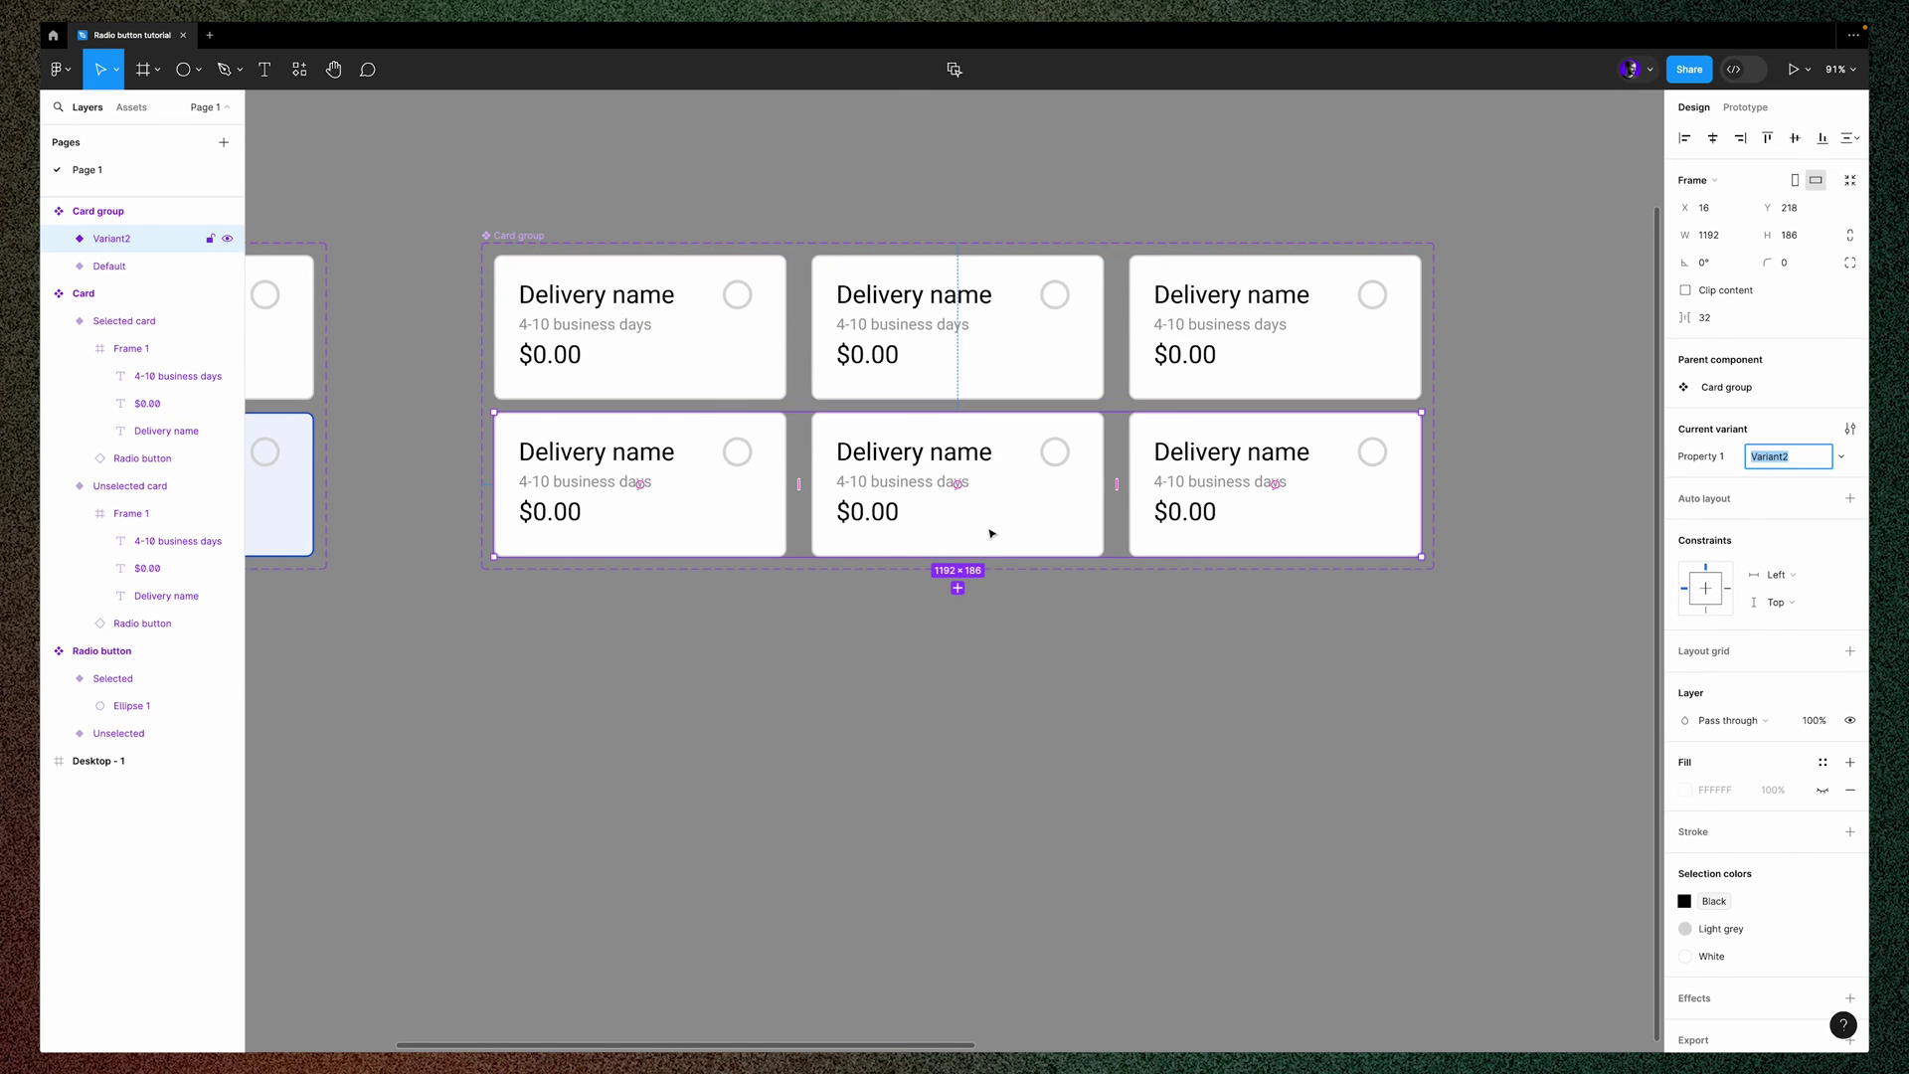
click(958, 588)
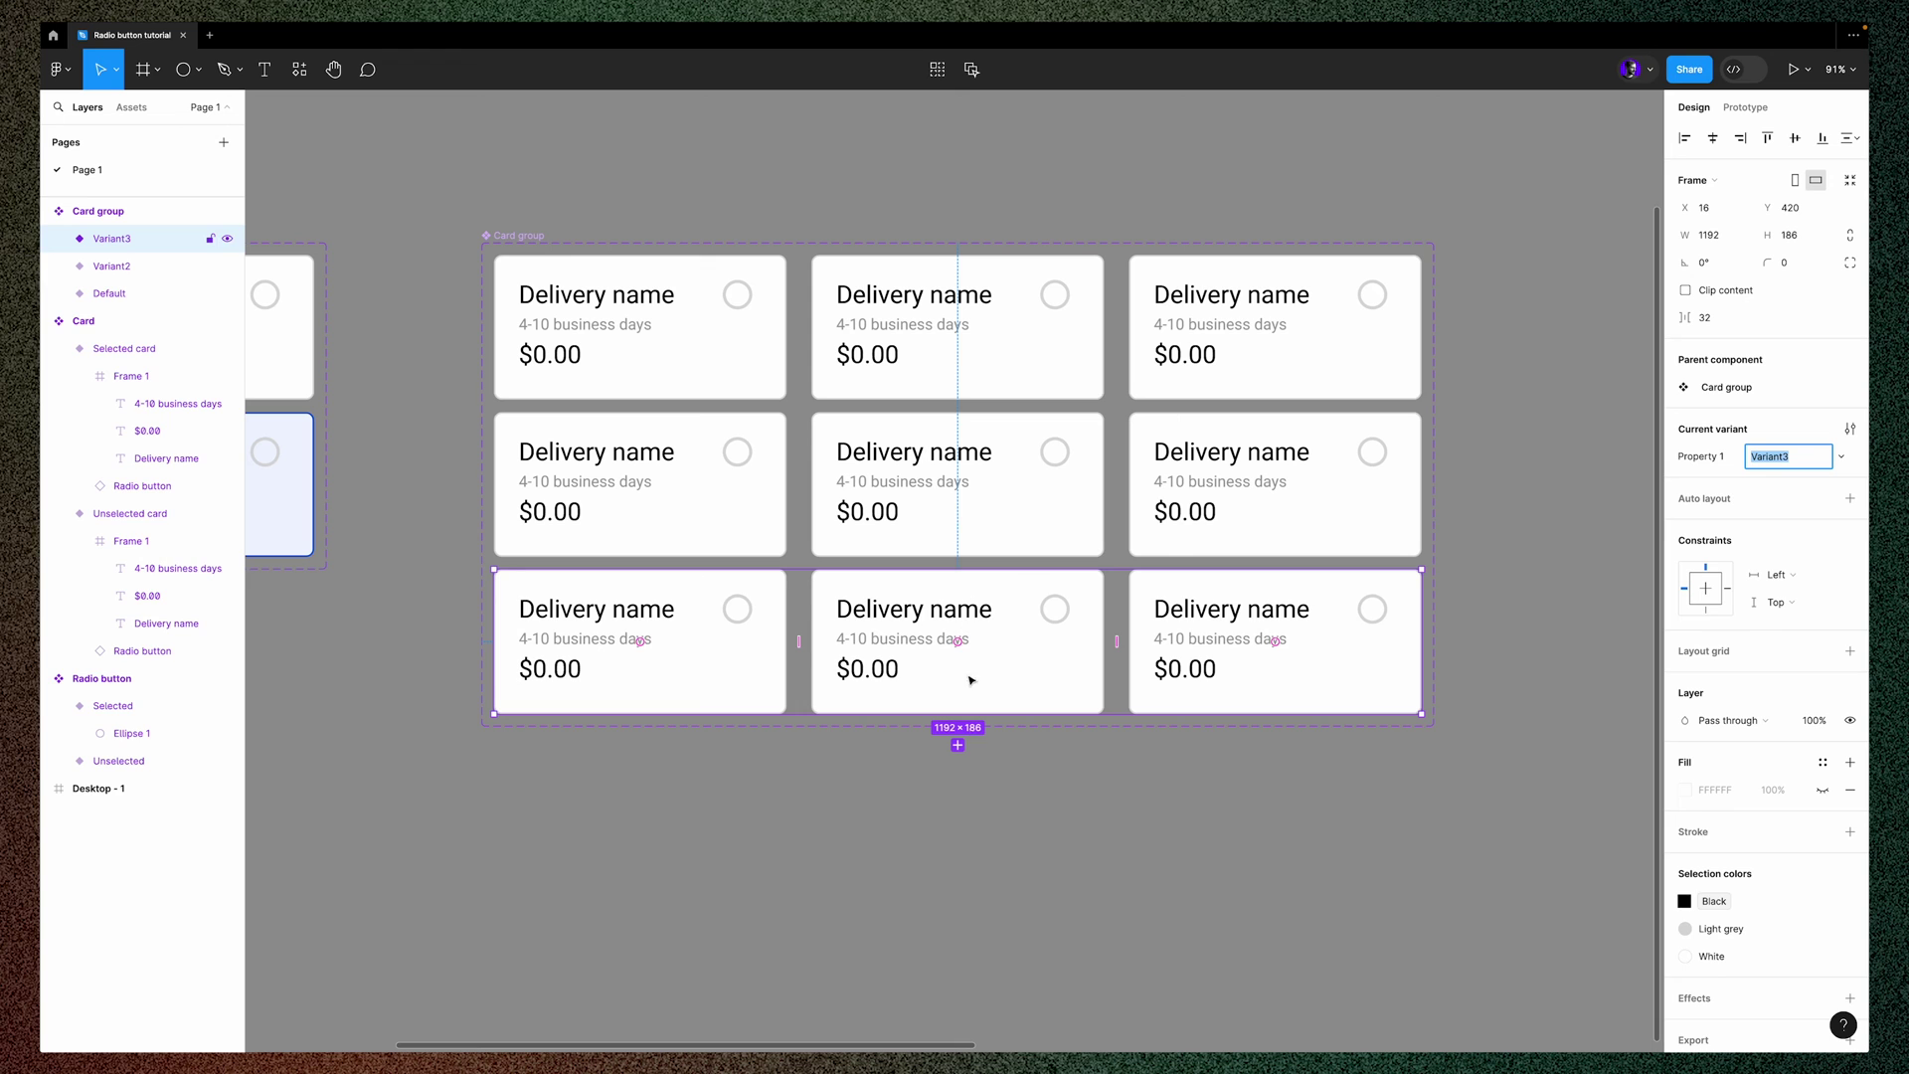
click(959, 746)
key(Escape)
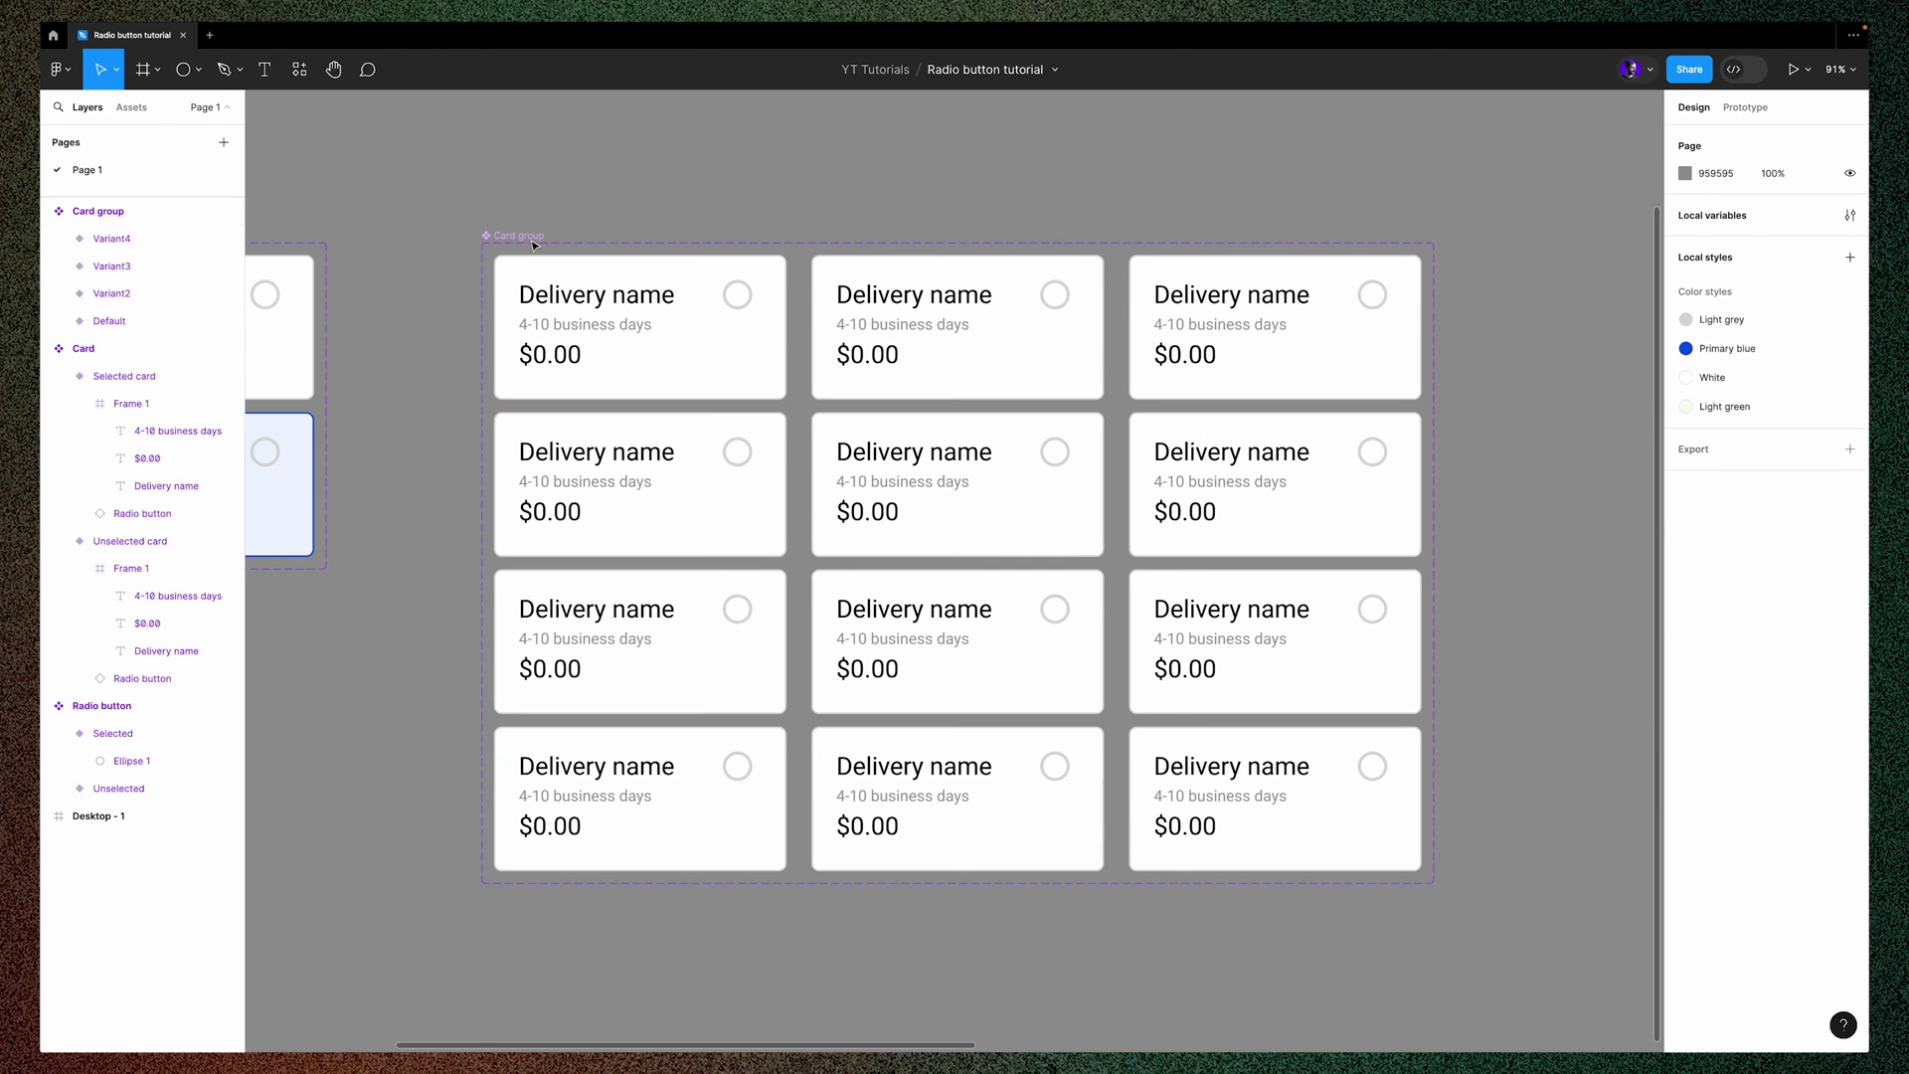
Set the gap between variant rows to 60 and enlarge the set to show all four rows
click(686, 332)
drag(957, 406, 957, 423)
drag(1034, 883, 1032, 1016)
click(430, 938)
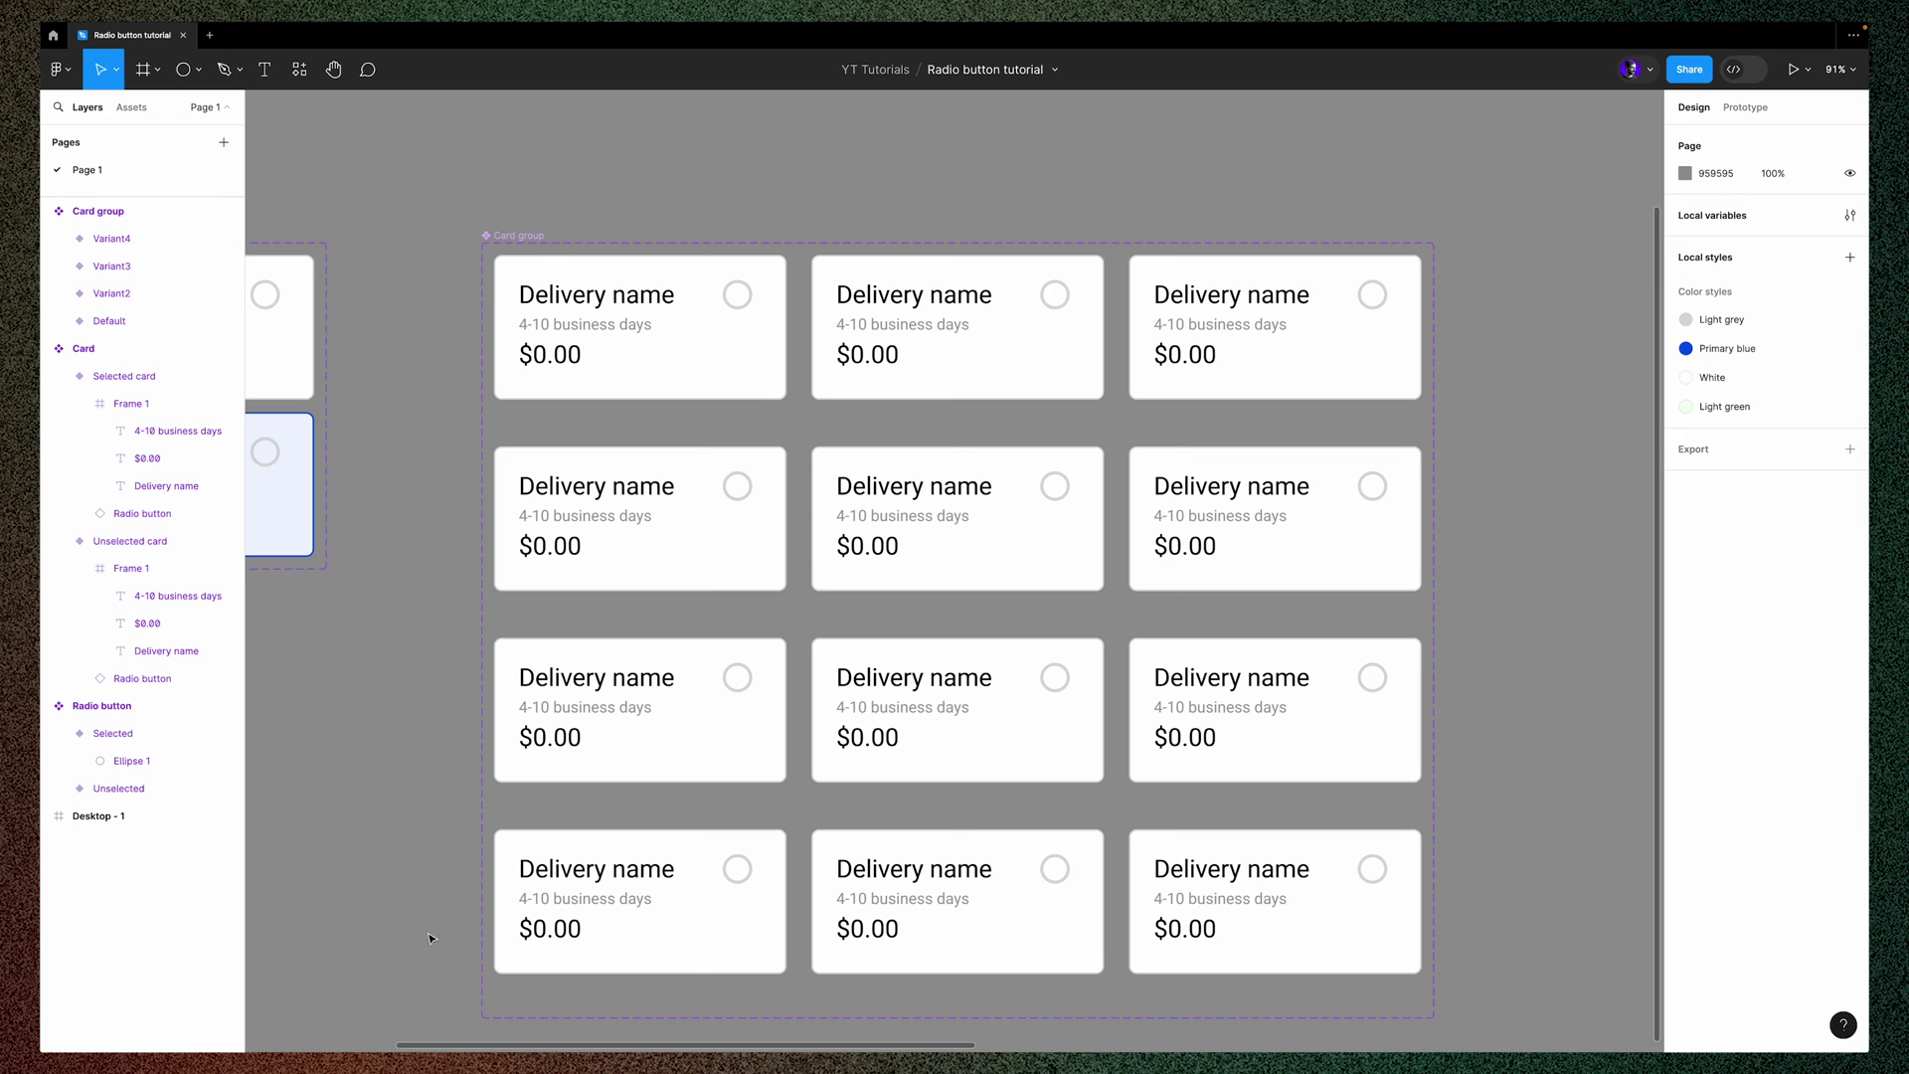
scroll(461, 840, down, 2)
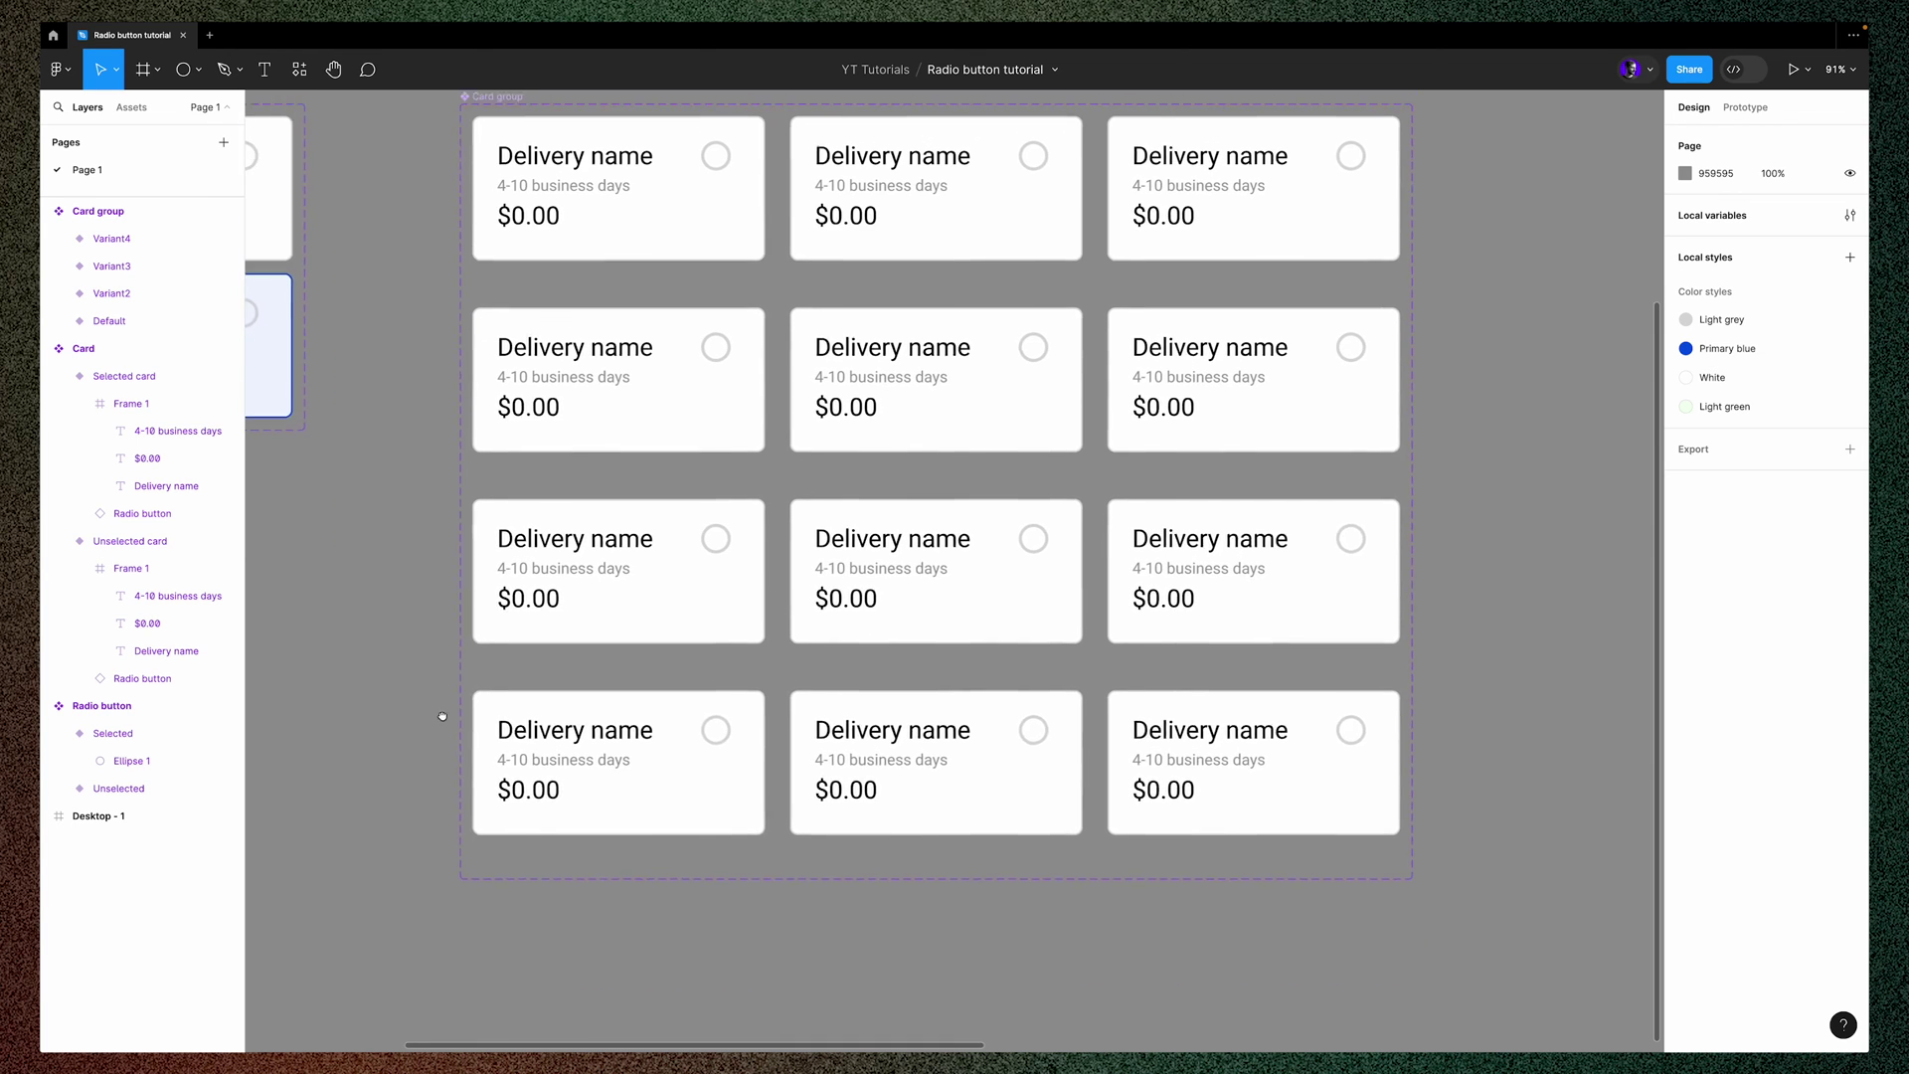
click(726, 472)
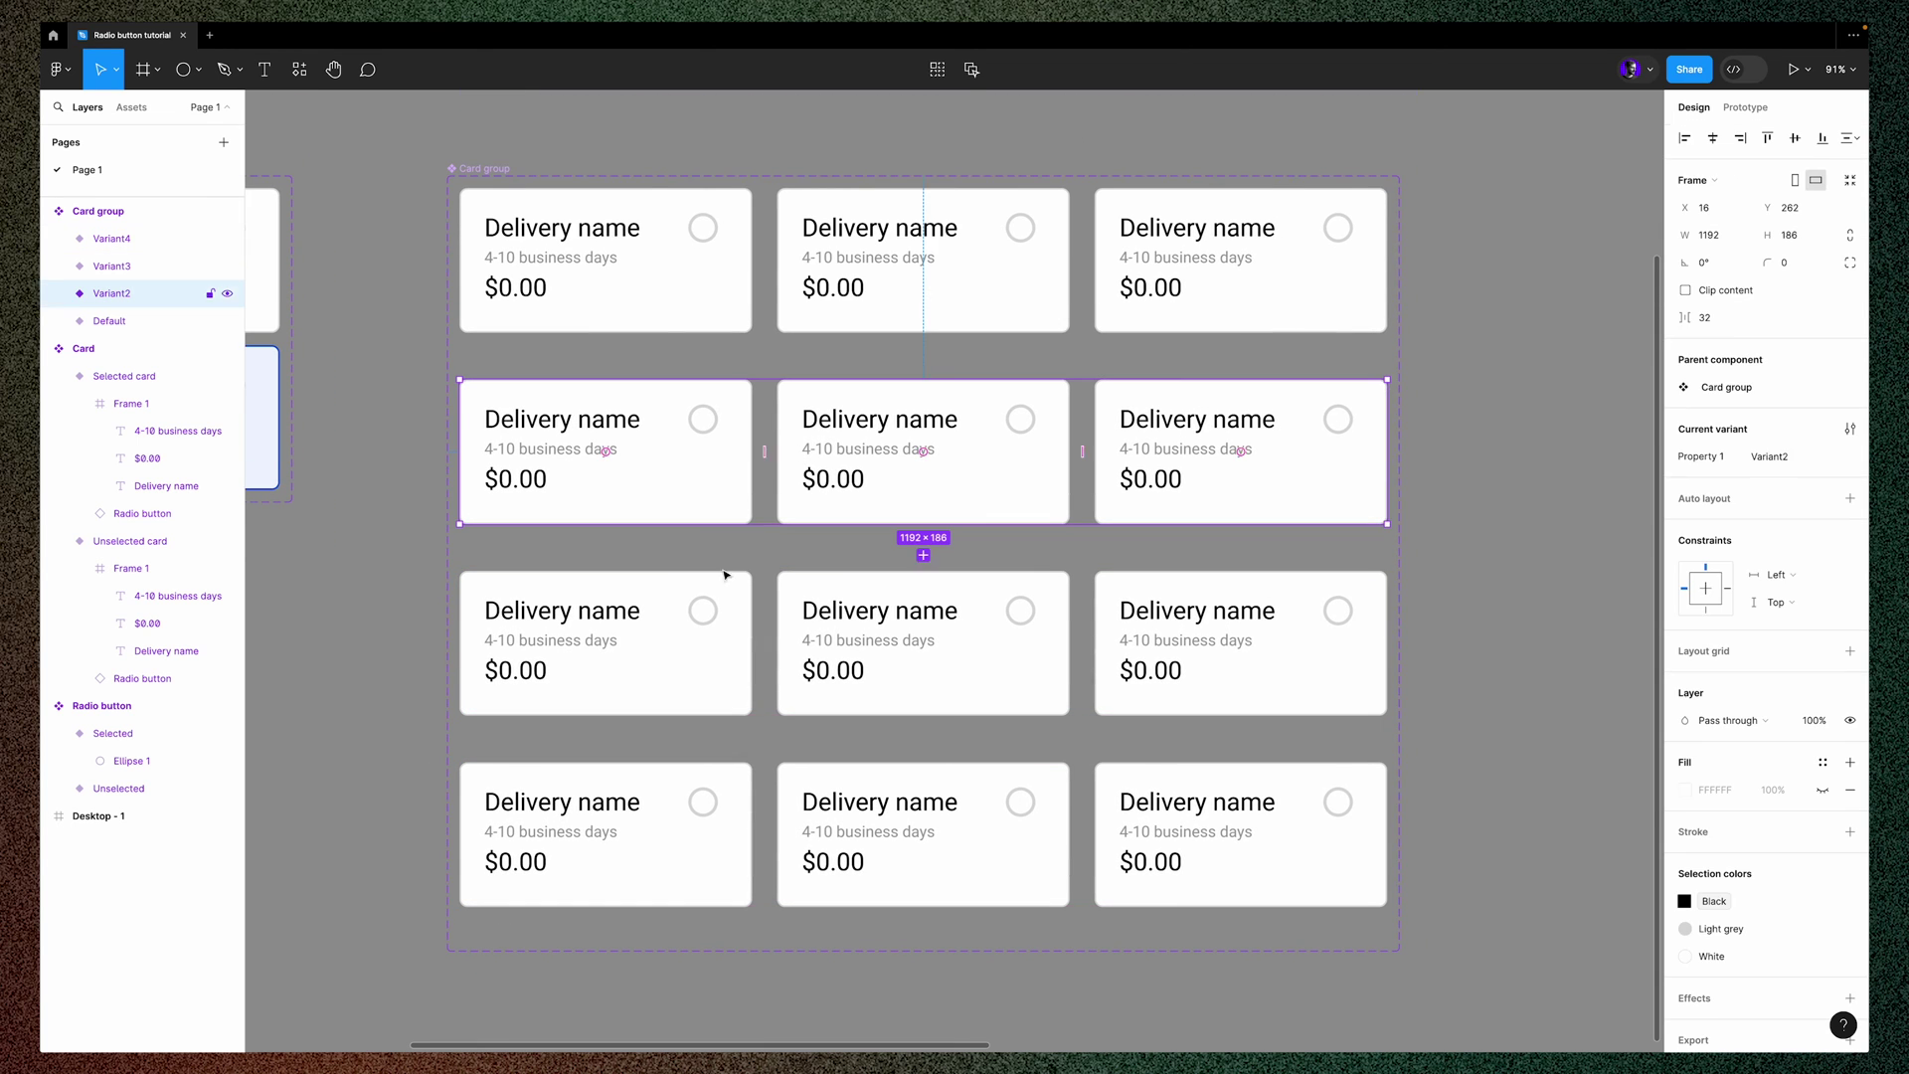
Delete the cards inside Variant2, Variant3 and Variant4, leaving only the Default row filled
shift+click(718, 646)
shift+click(701, 855)
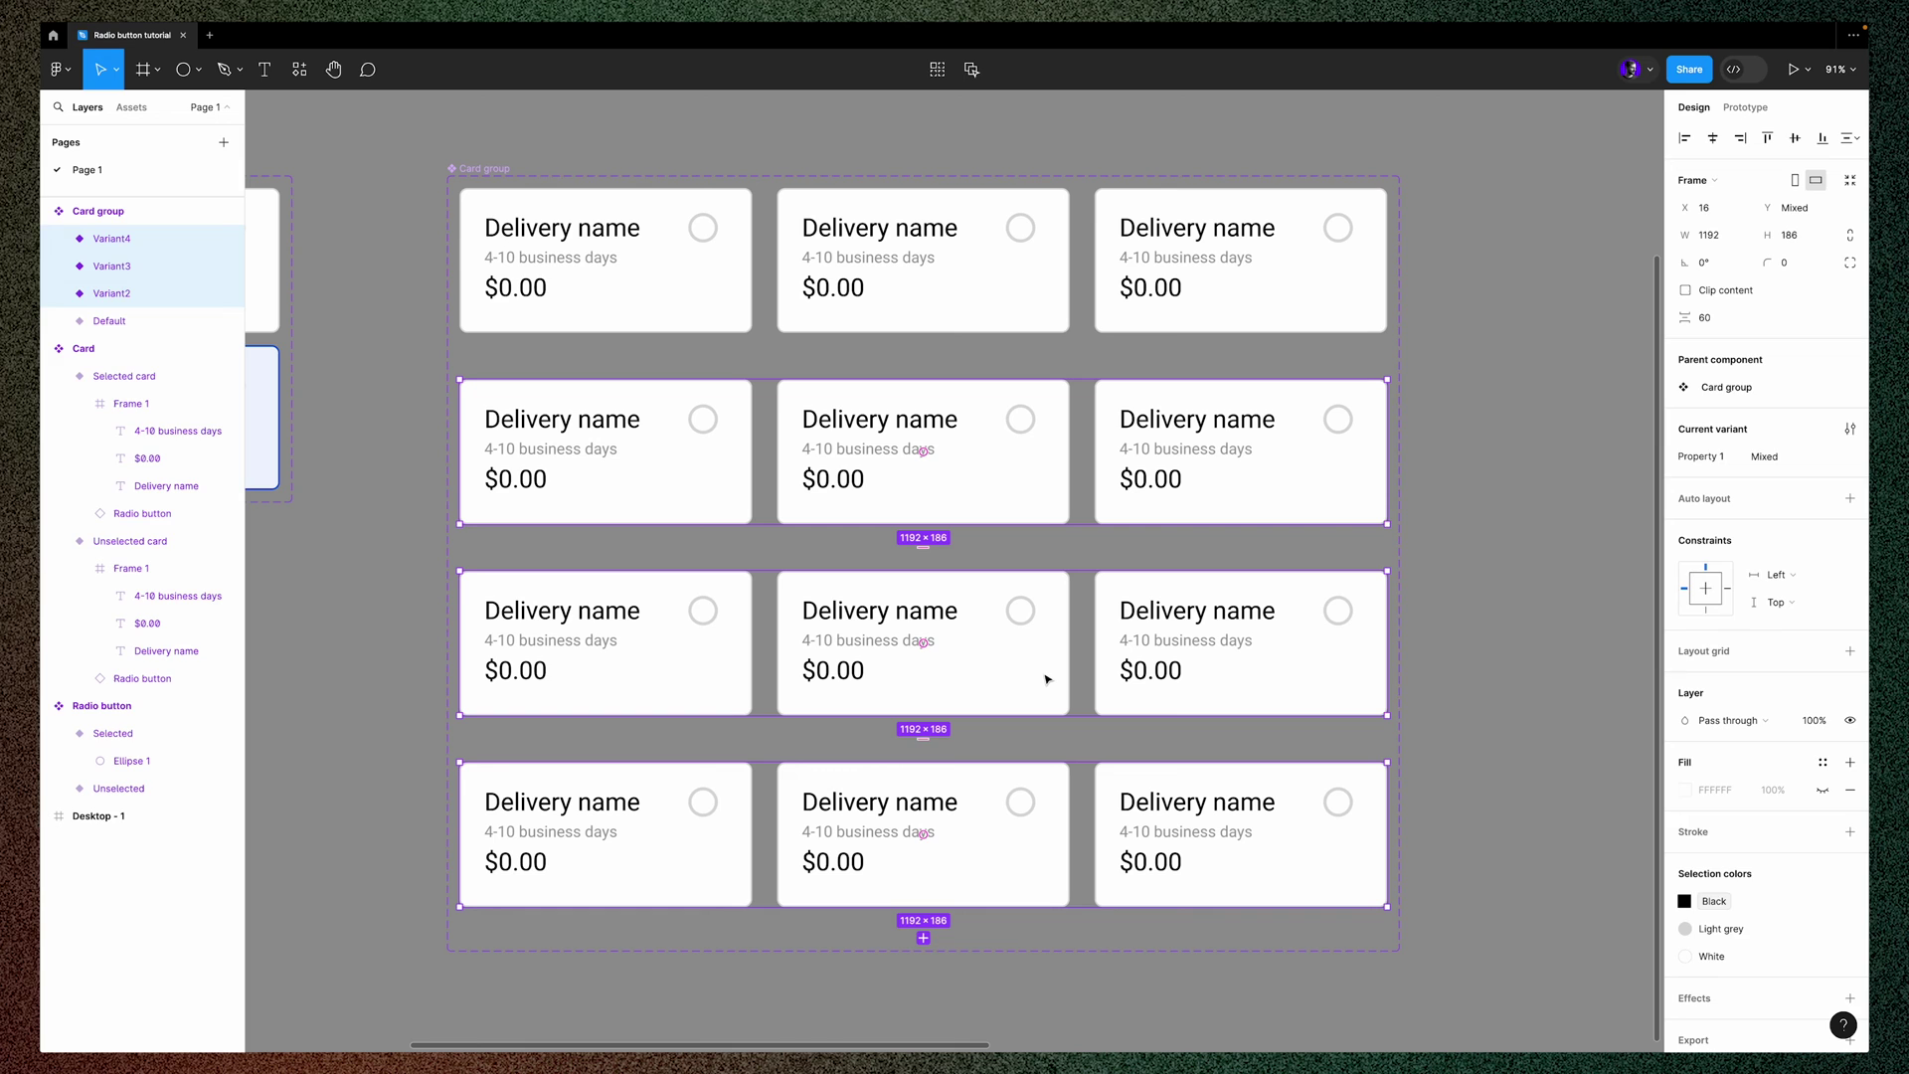
key(Return)
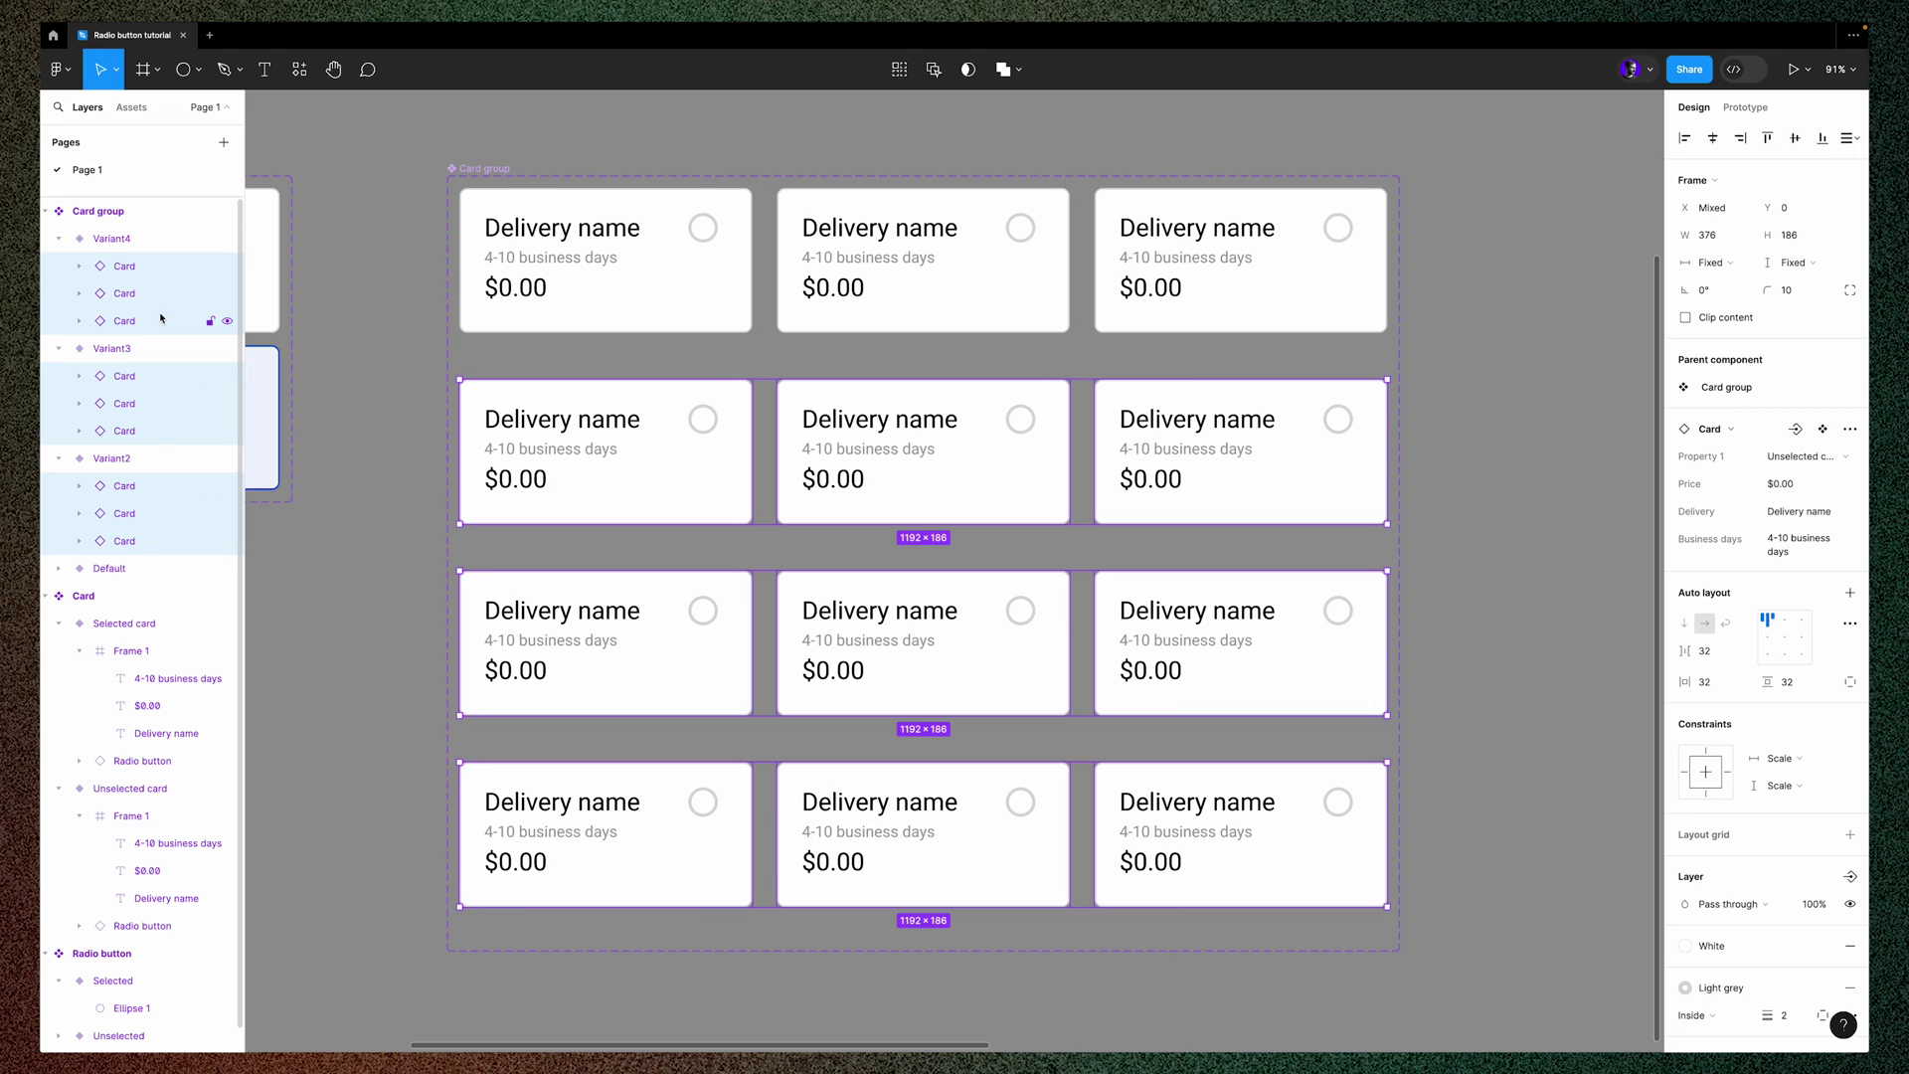
key(Delete)
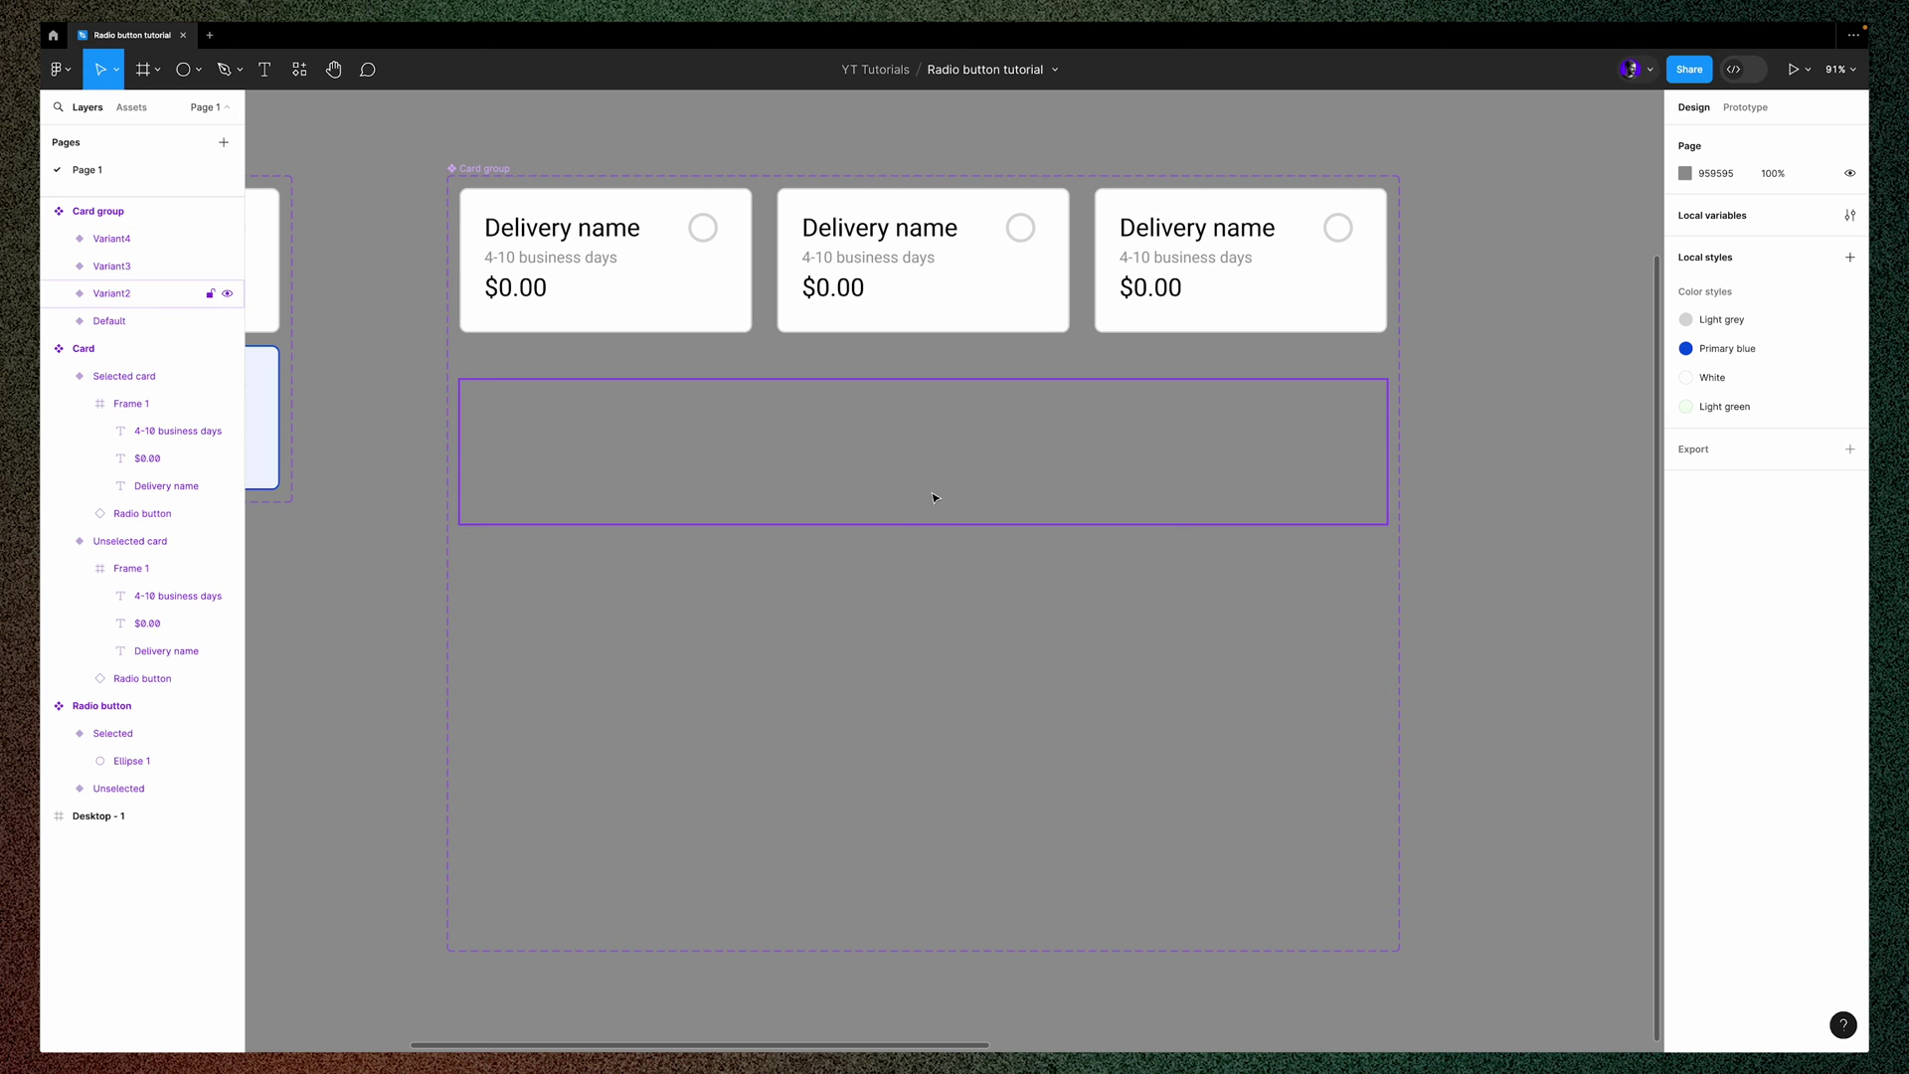
click(639, 287)
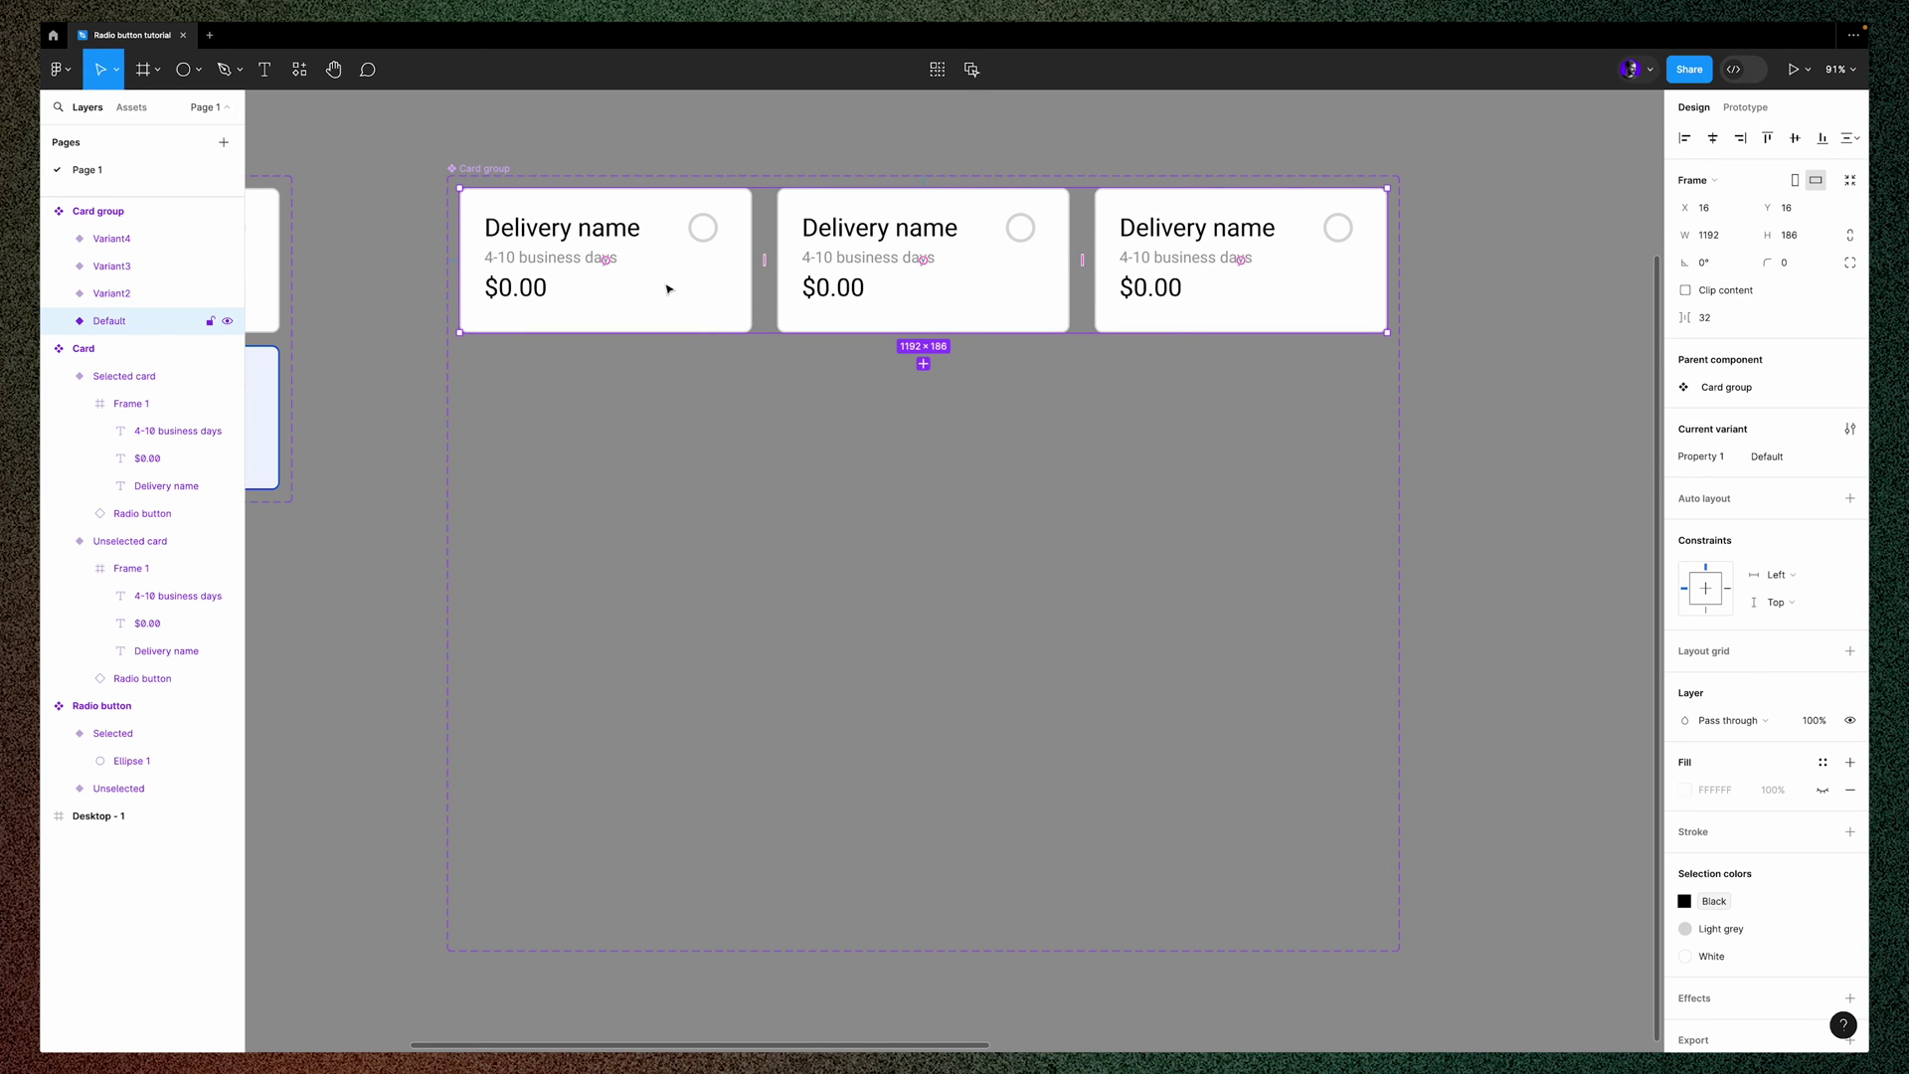
Give the first, second and third Default cards On click → Change to Variant2, Variant3 and Variant4
click(1747, 111)
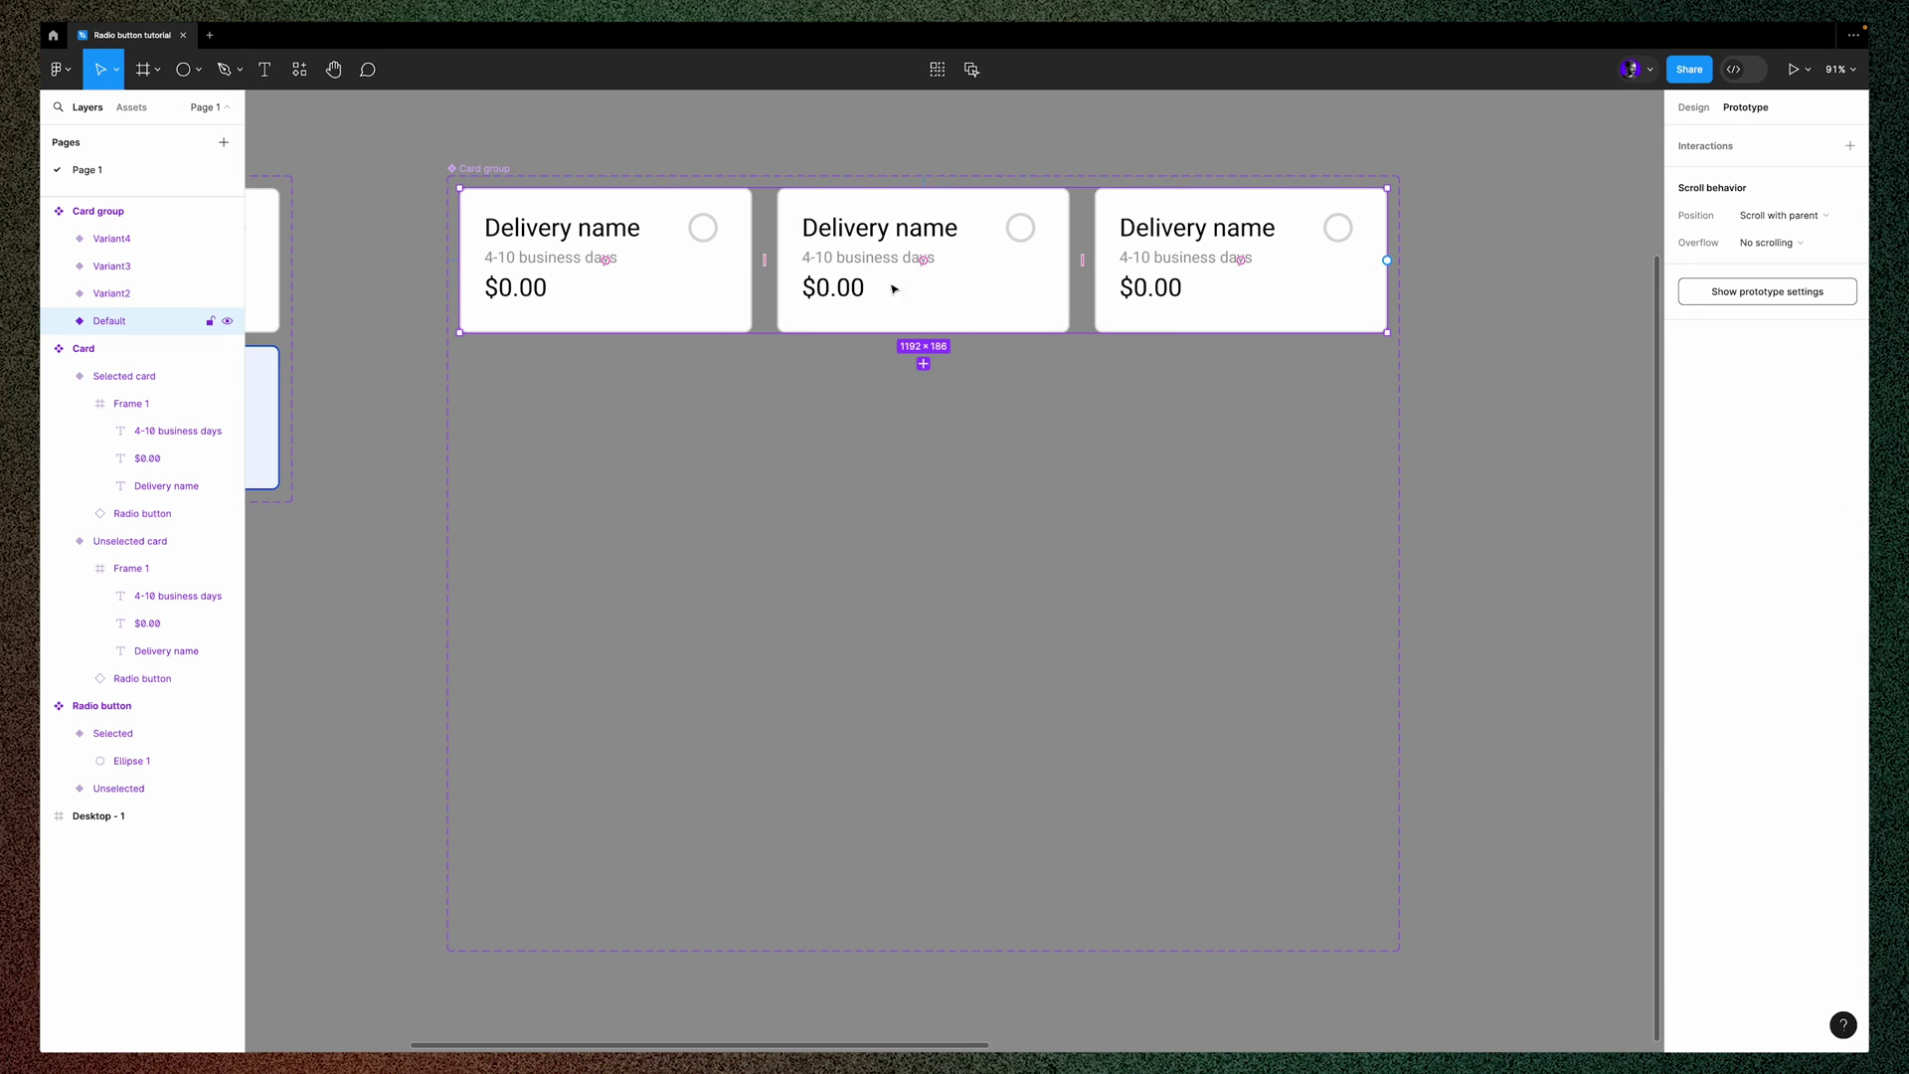
click(645, 277)
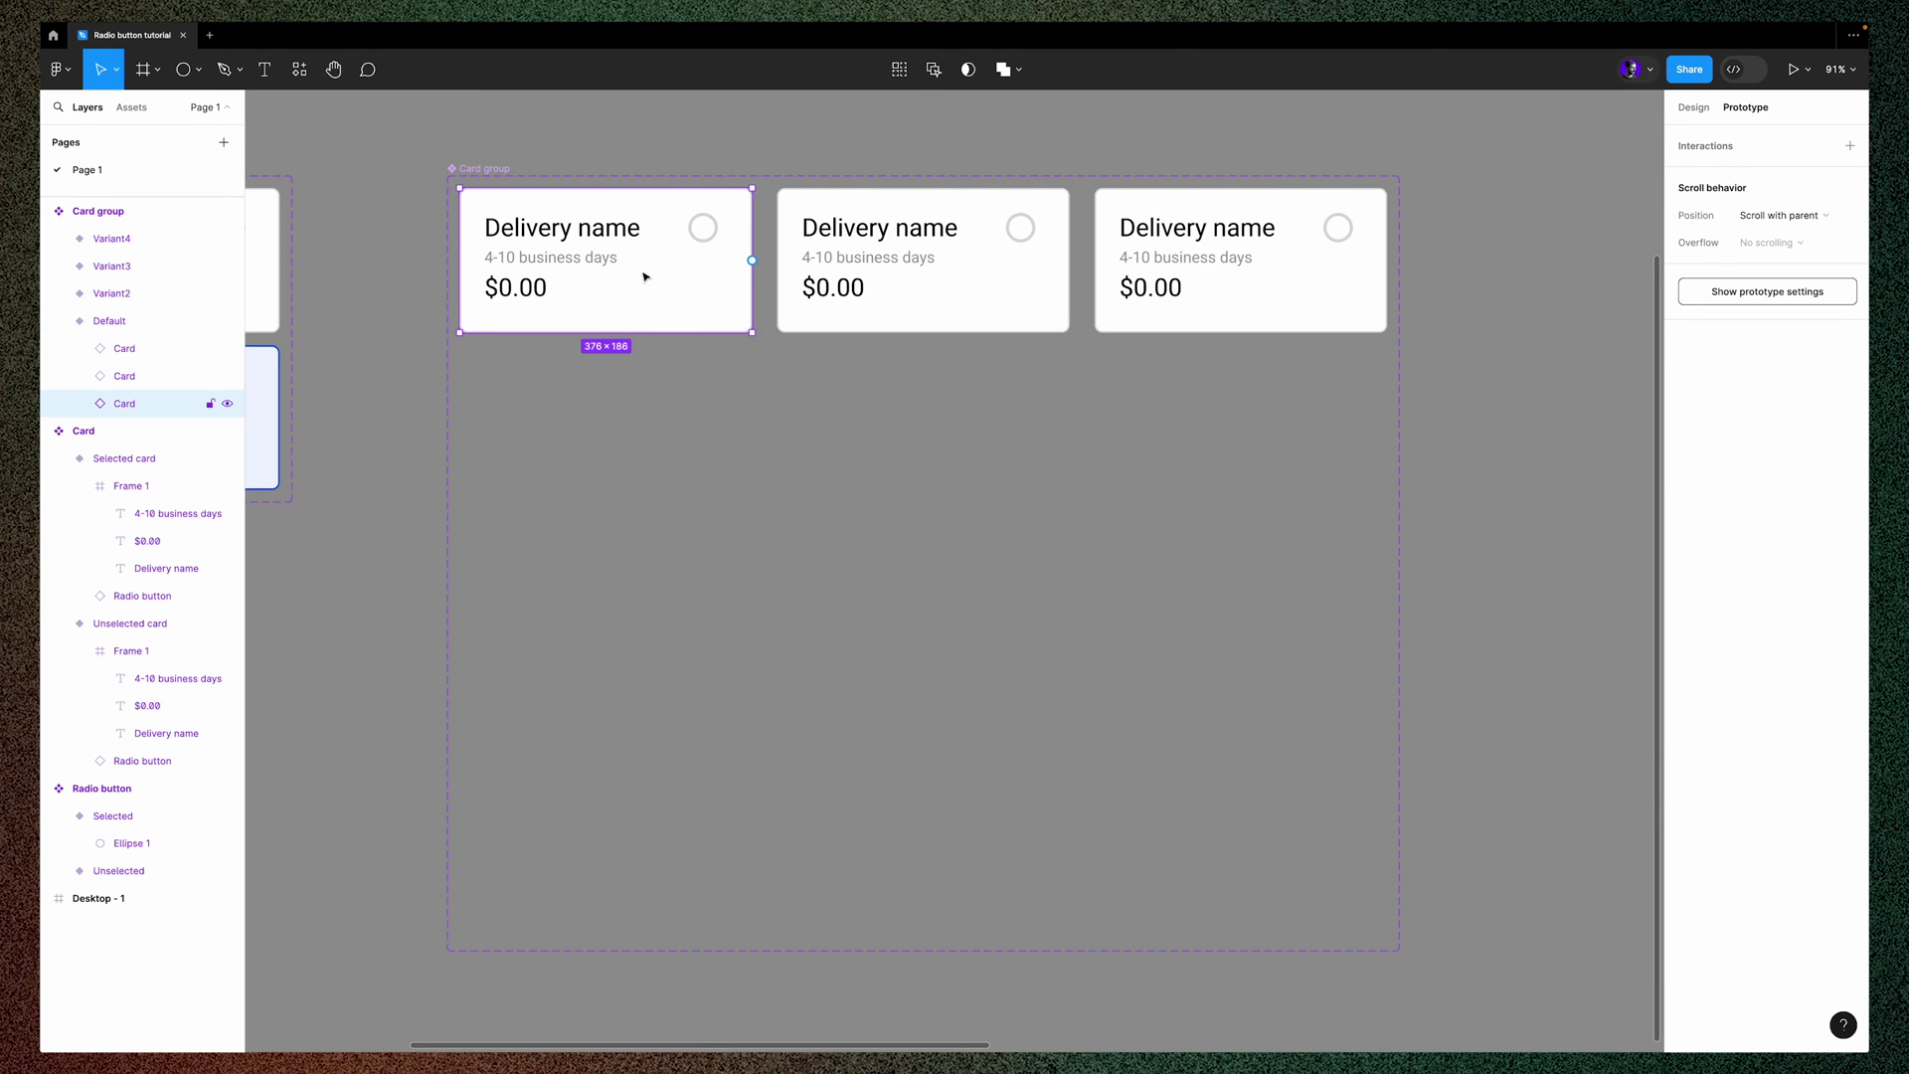
drag(752, 260, 792, 446)
click(985, 286)
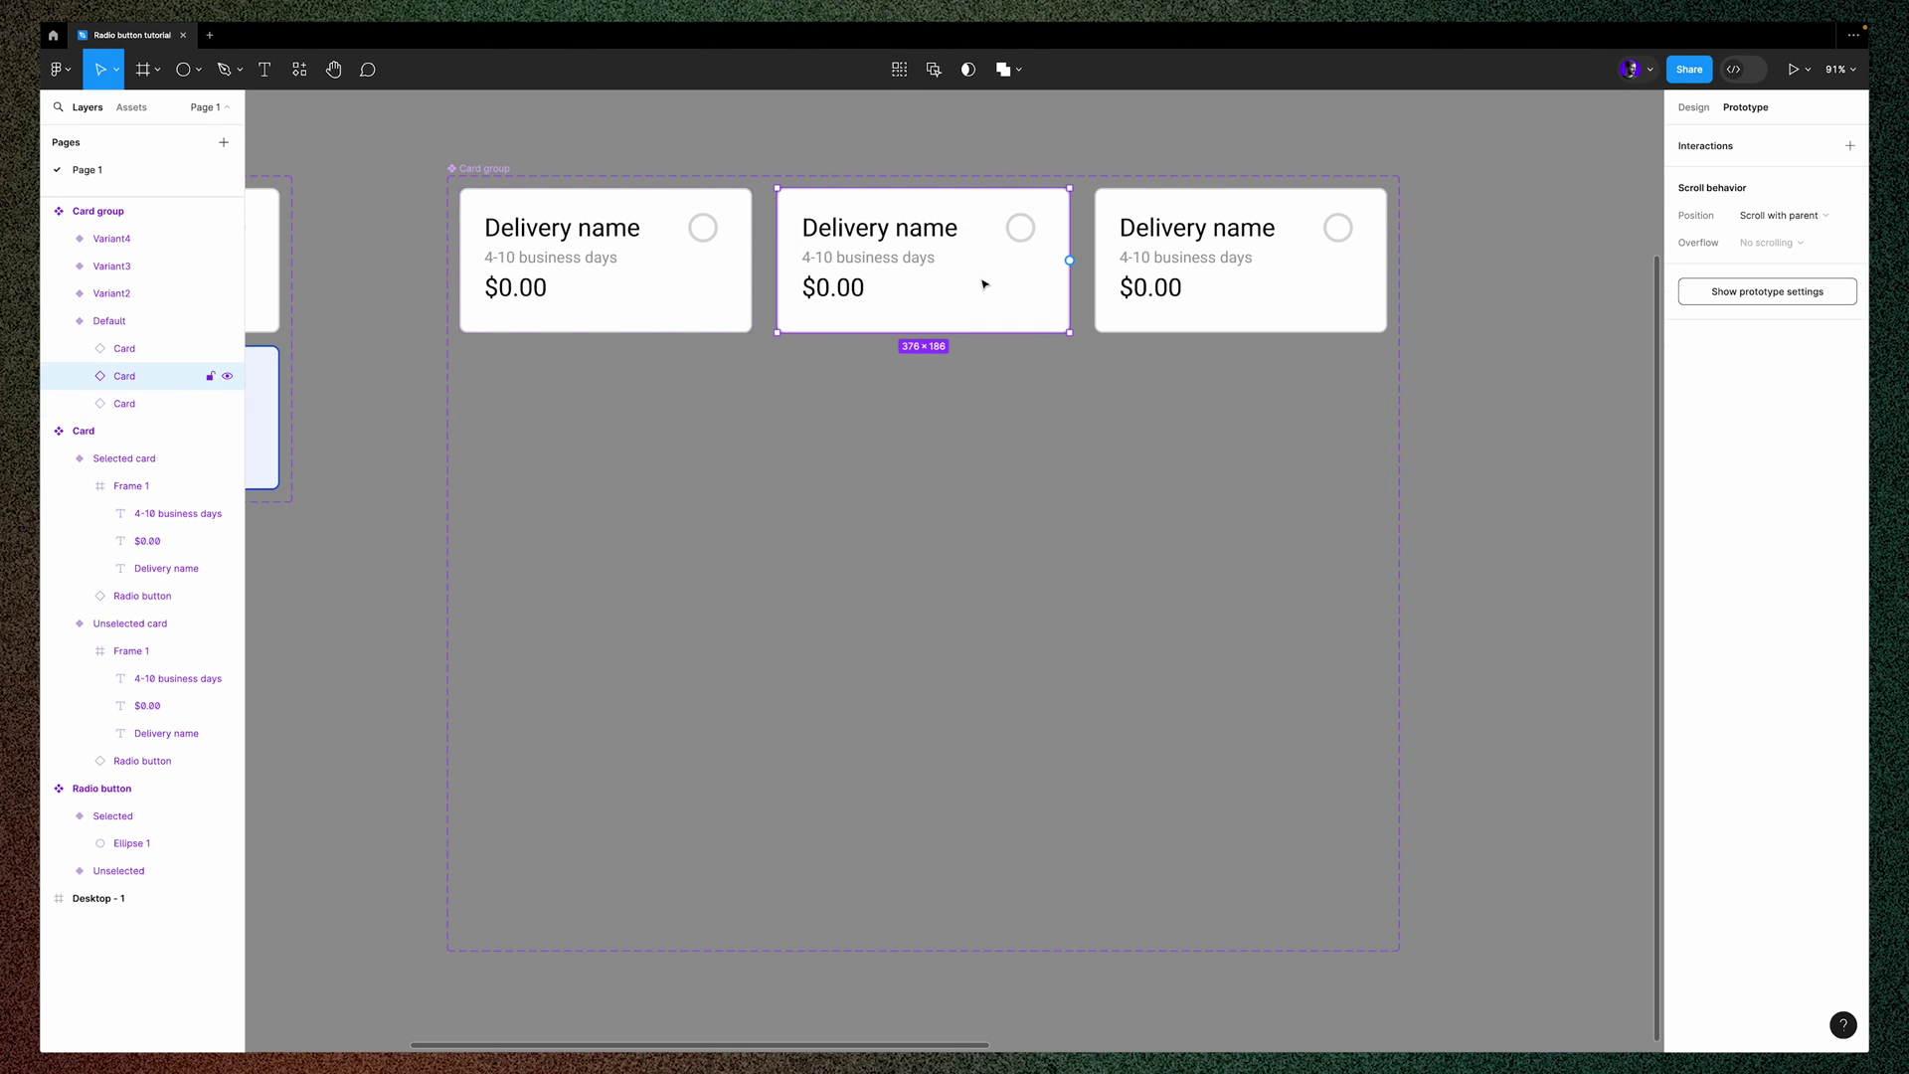
drag(1070, 261, 1040, 613)
click(1293, 271)
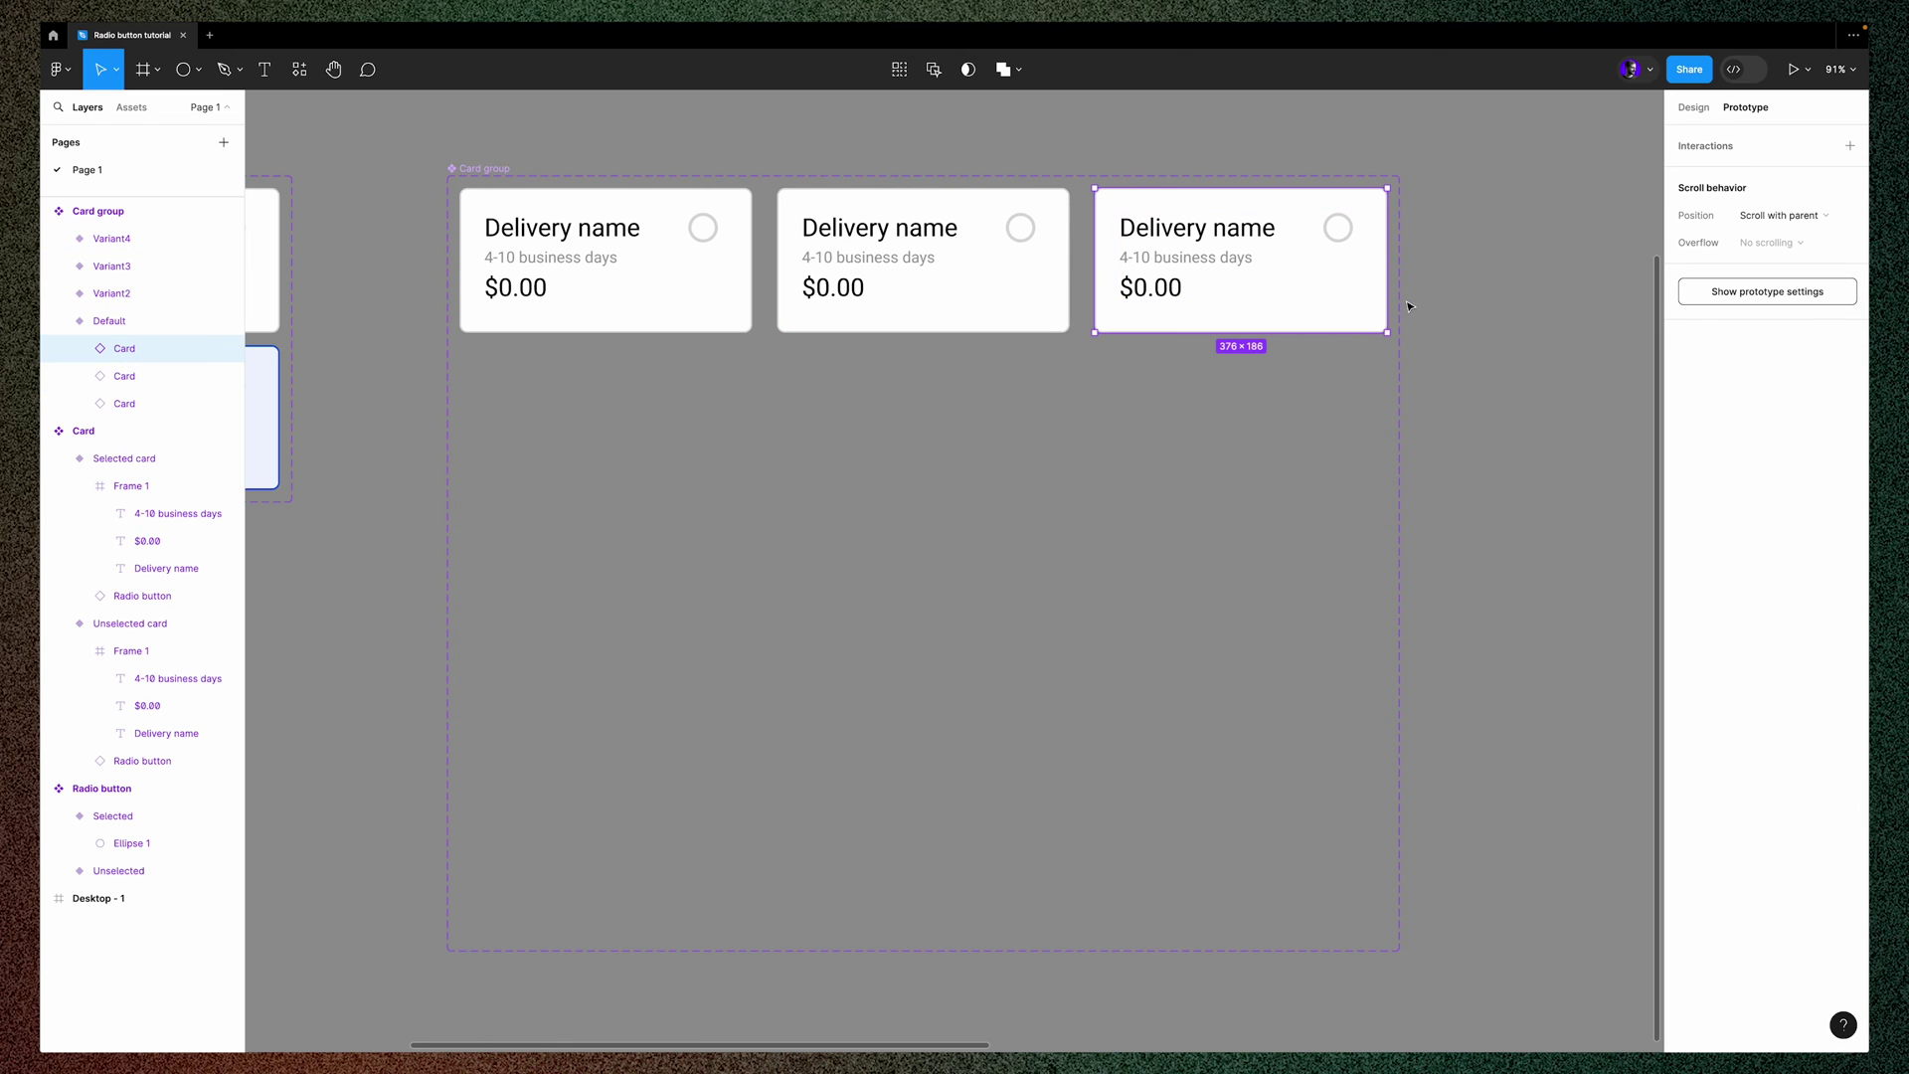
drag(1387, 261, 1214, 799)
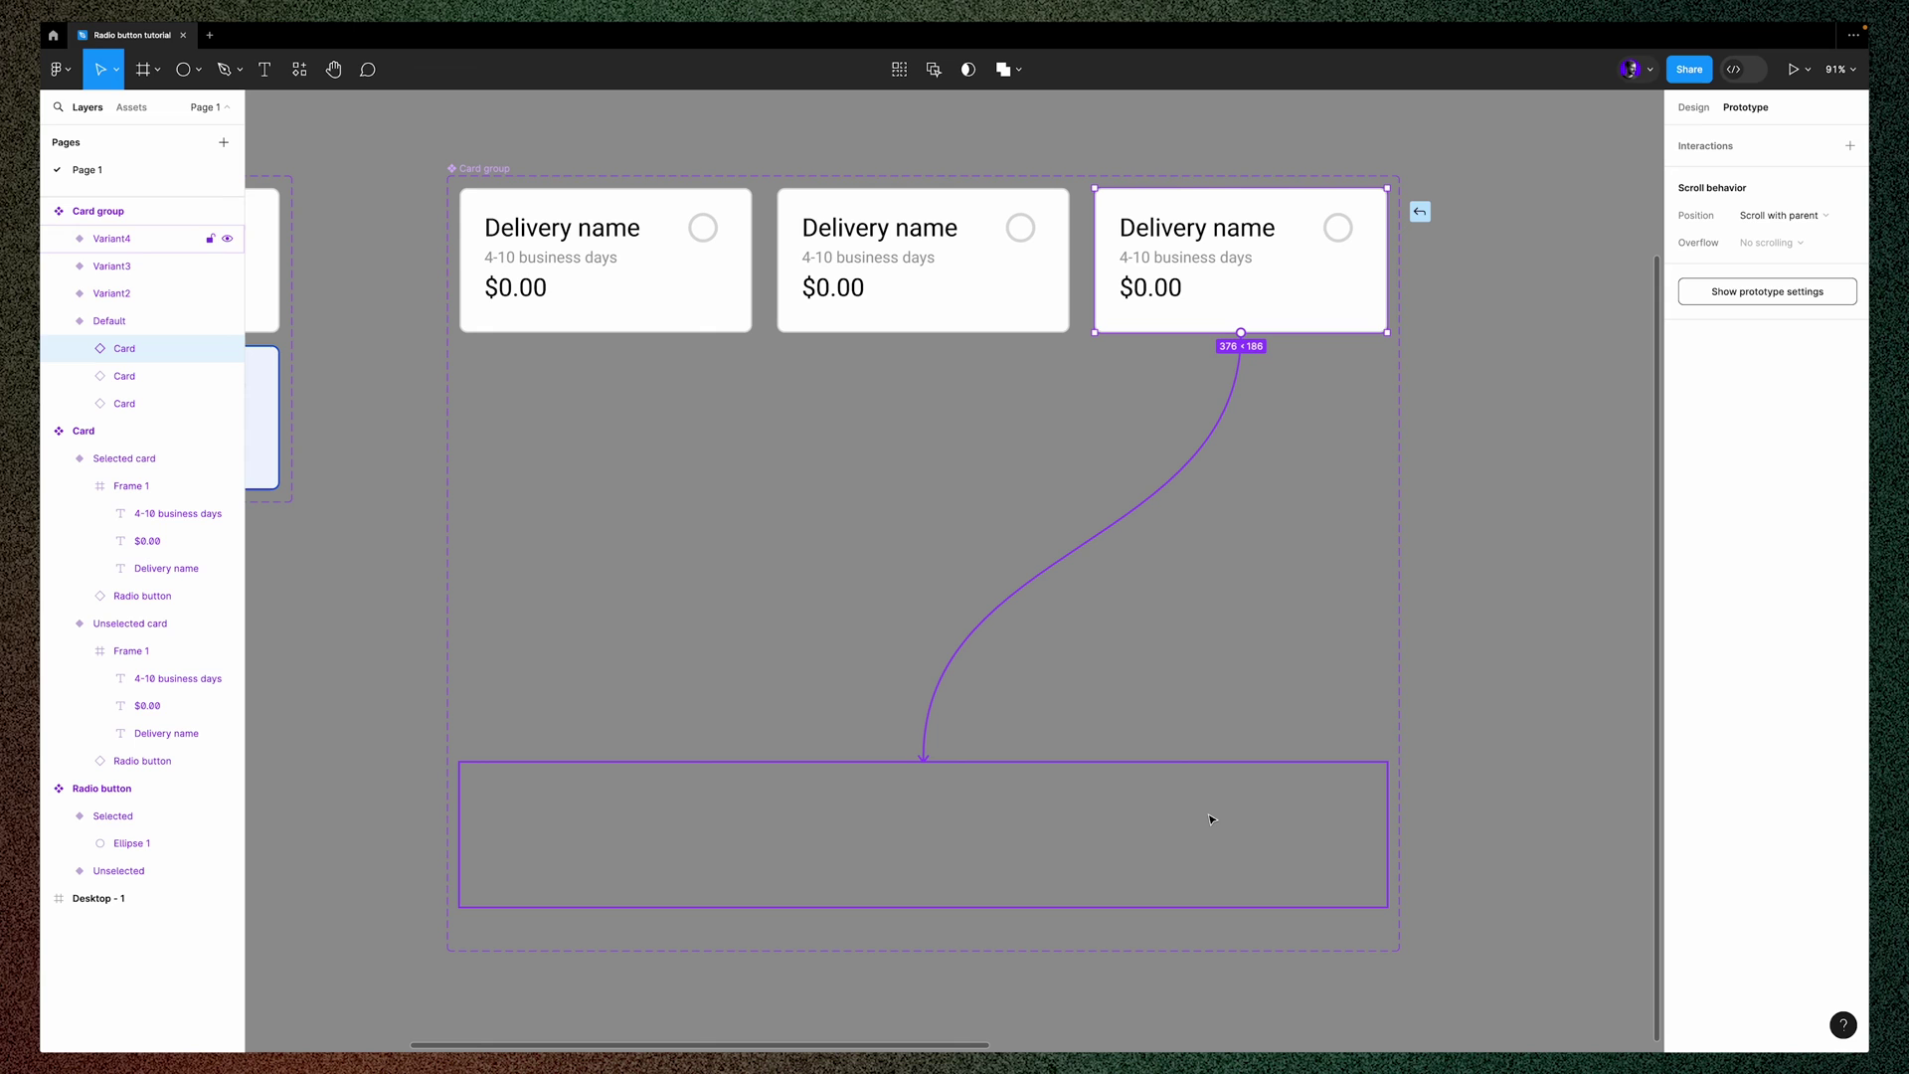
drag(1211, 819, 1213, 815)
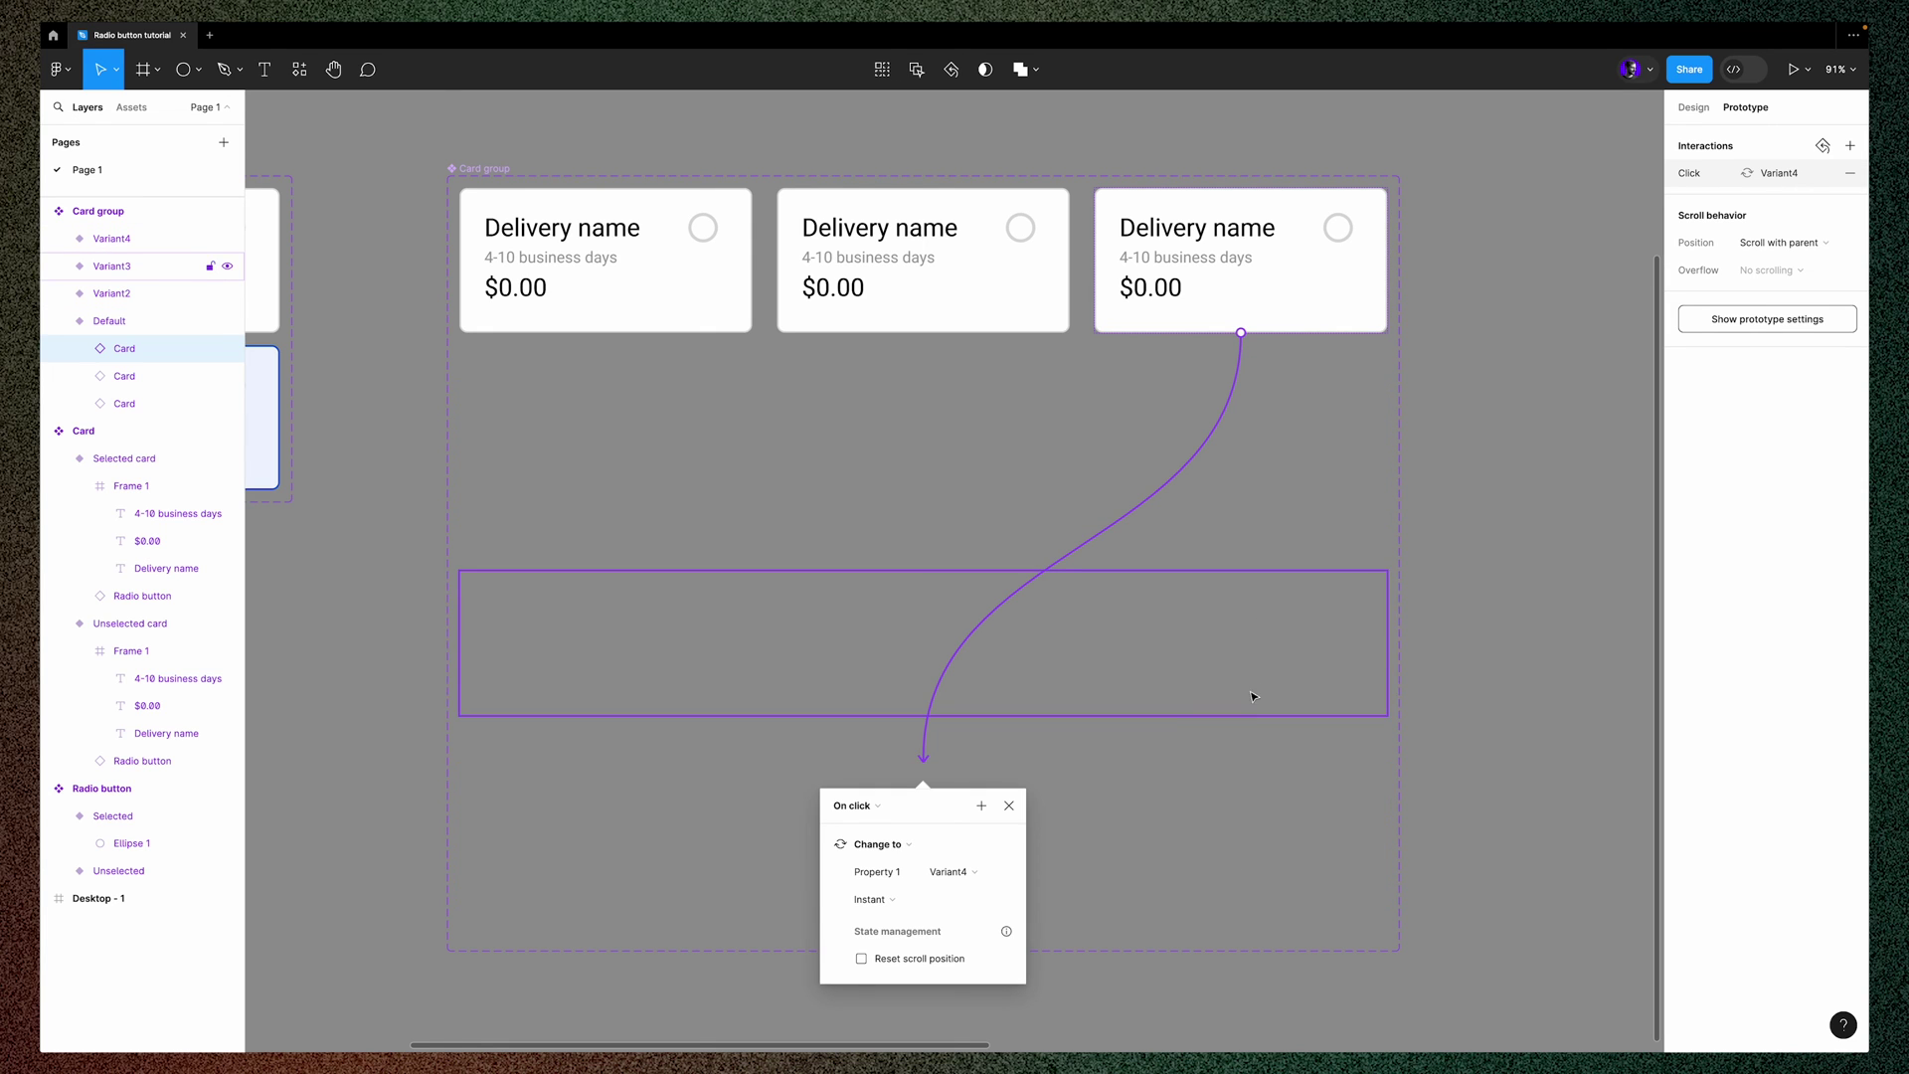
click(370, 354)
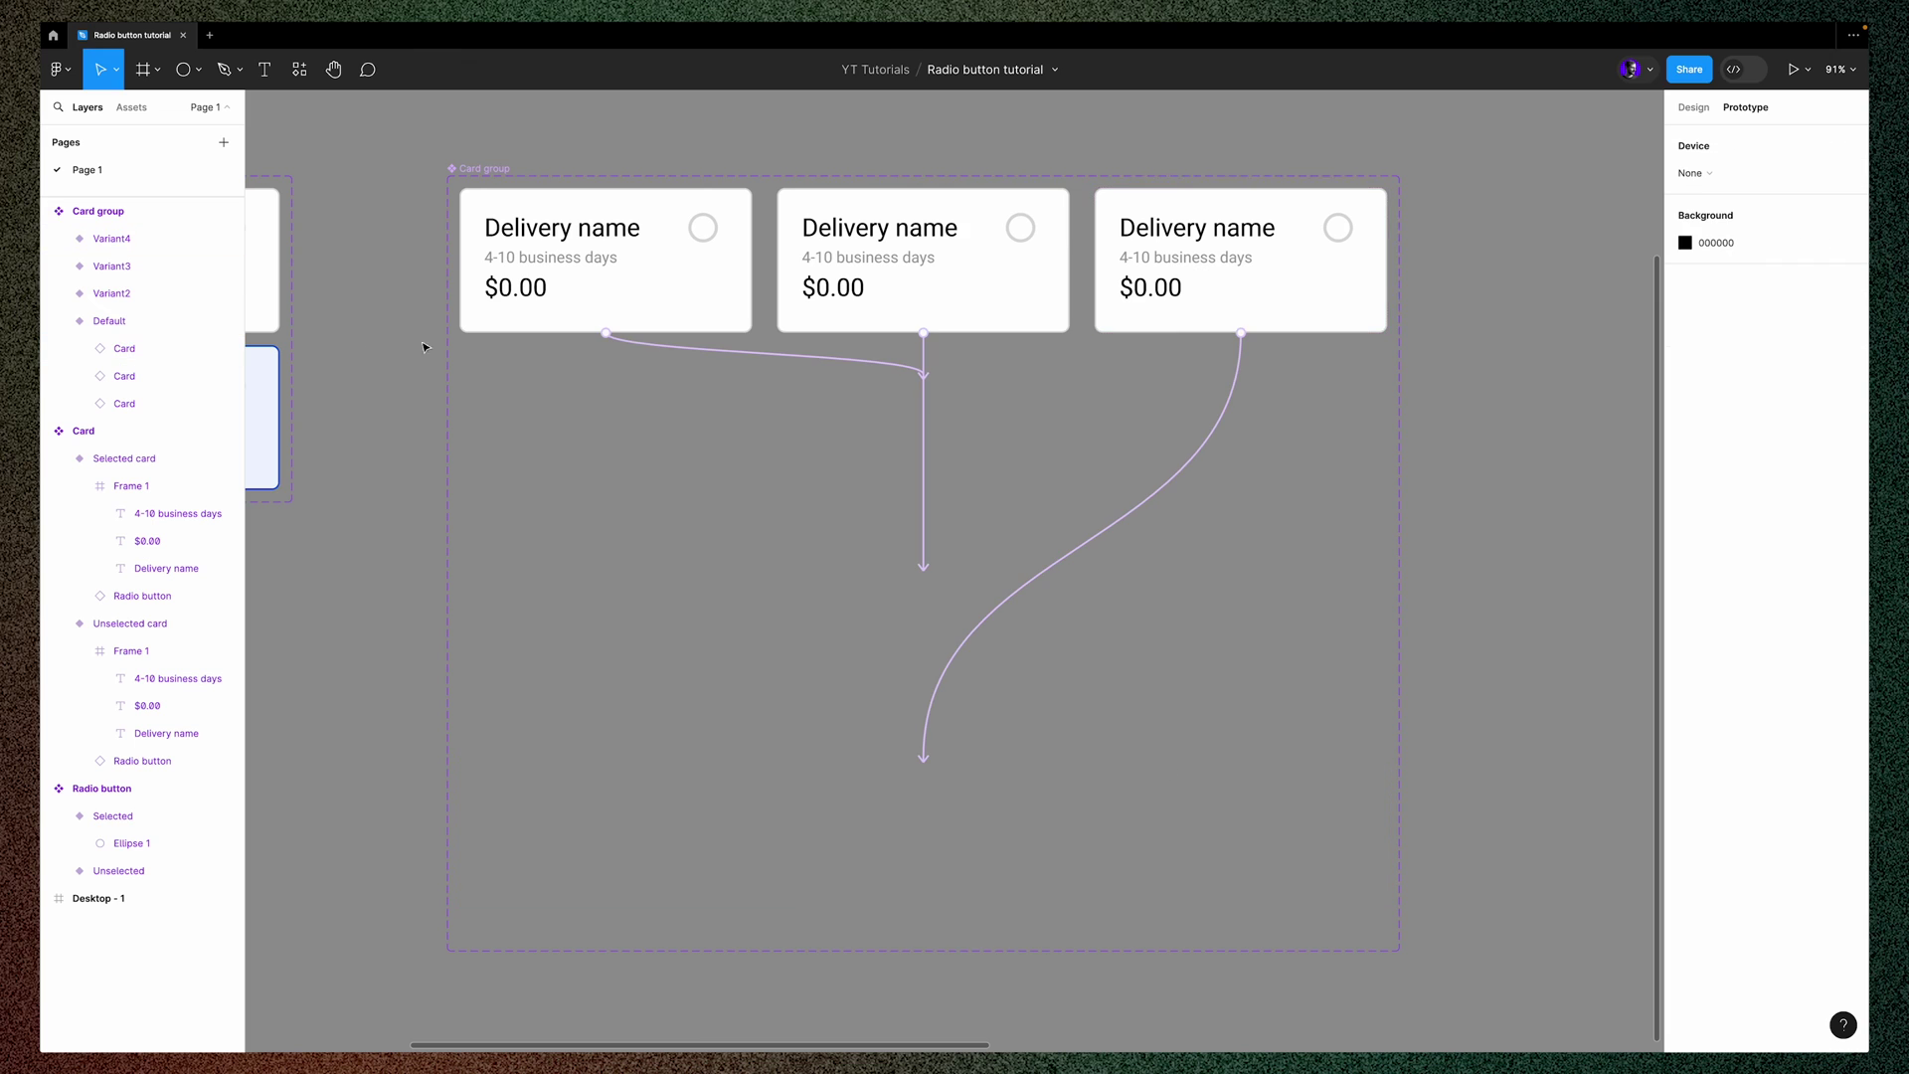
key(alt+8)
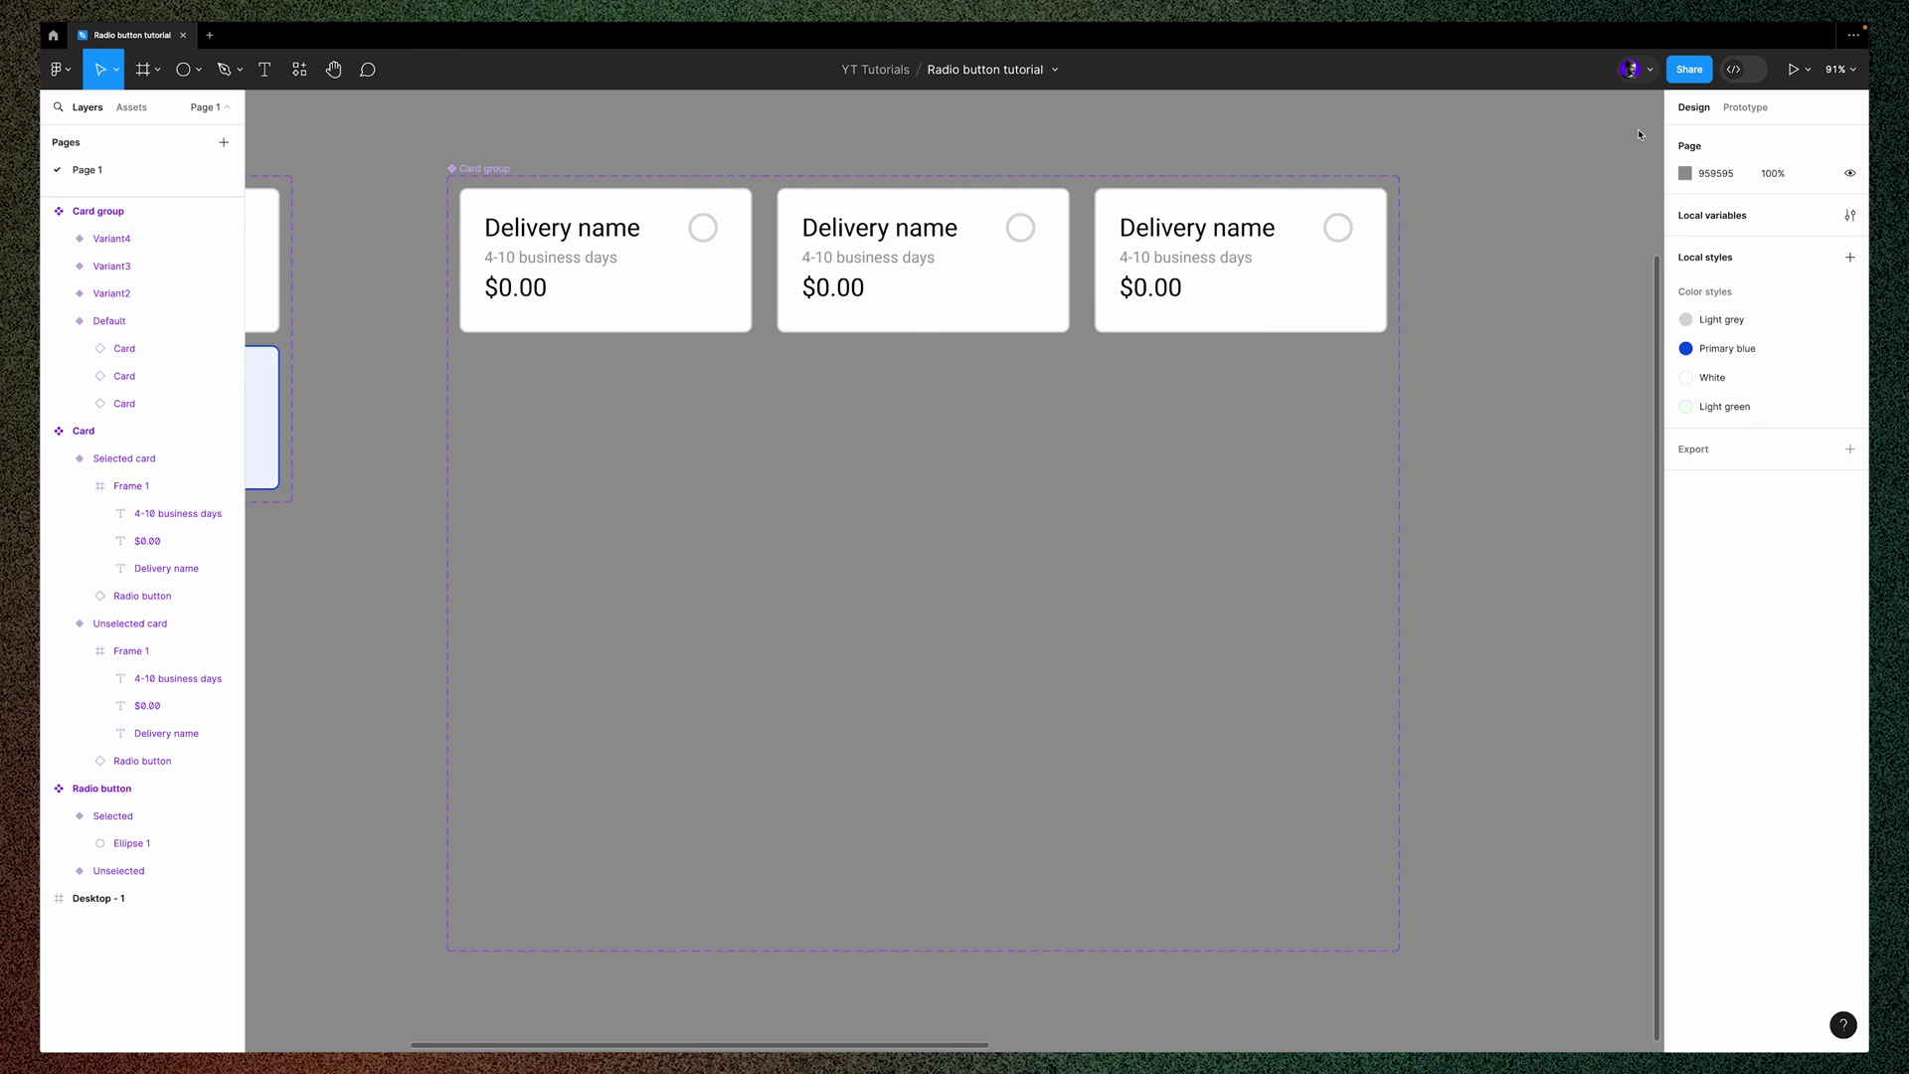
Paste the three Default cards into the empty Variant2, Variant3 and Variant4 frames
click(678, 301)
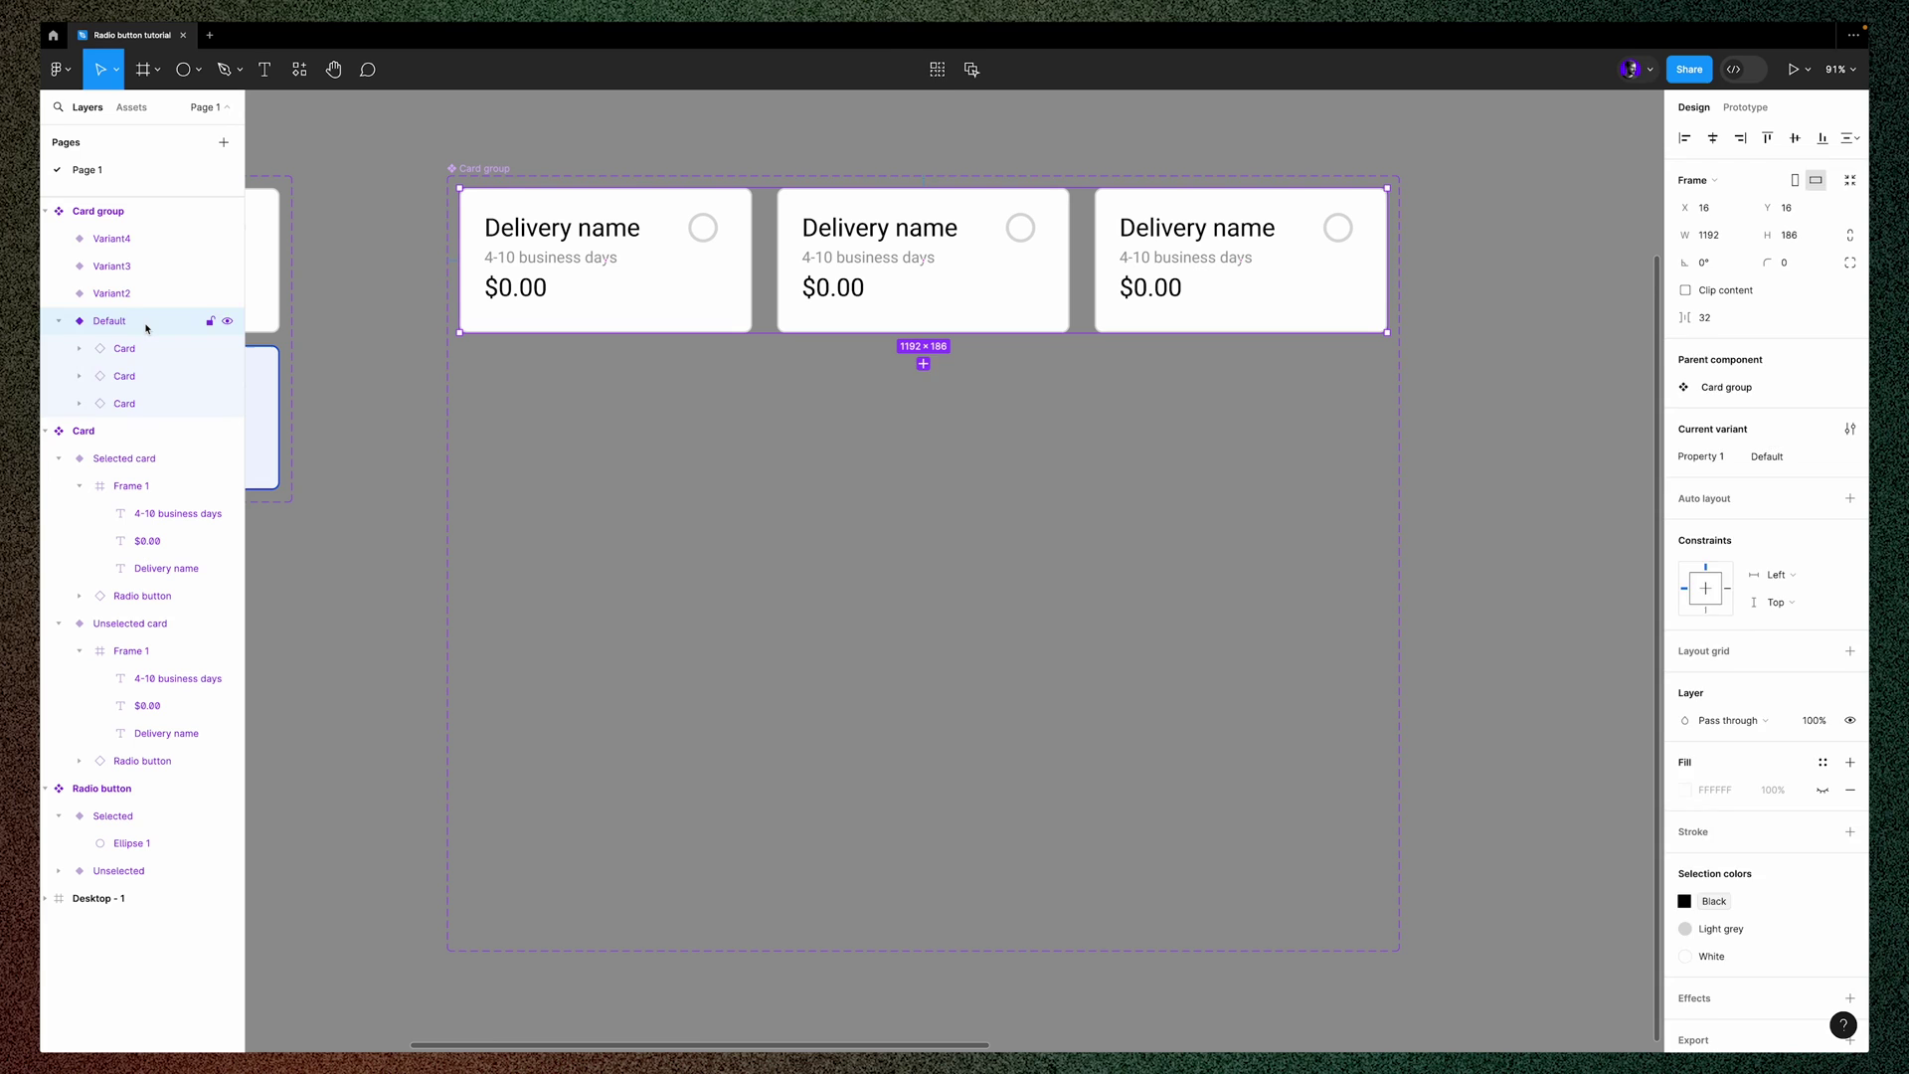
key(Return)
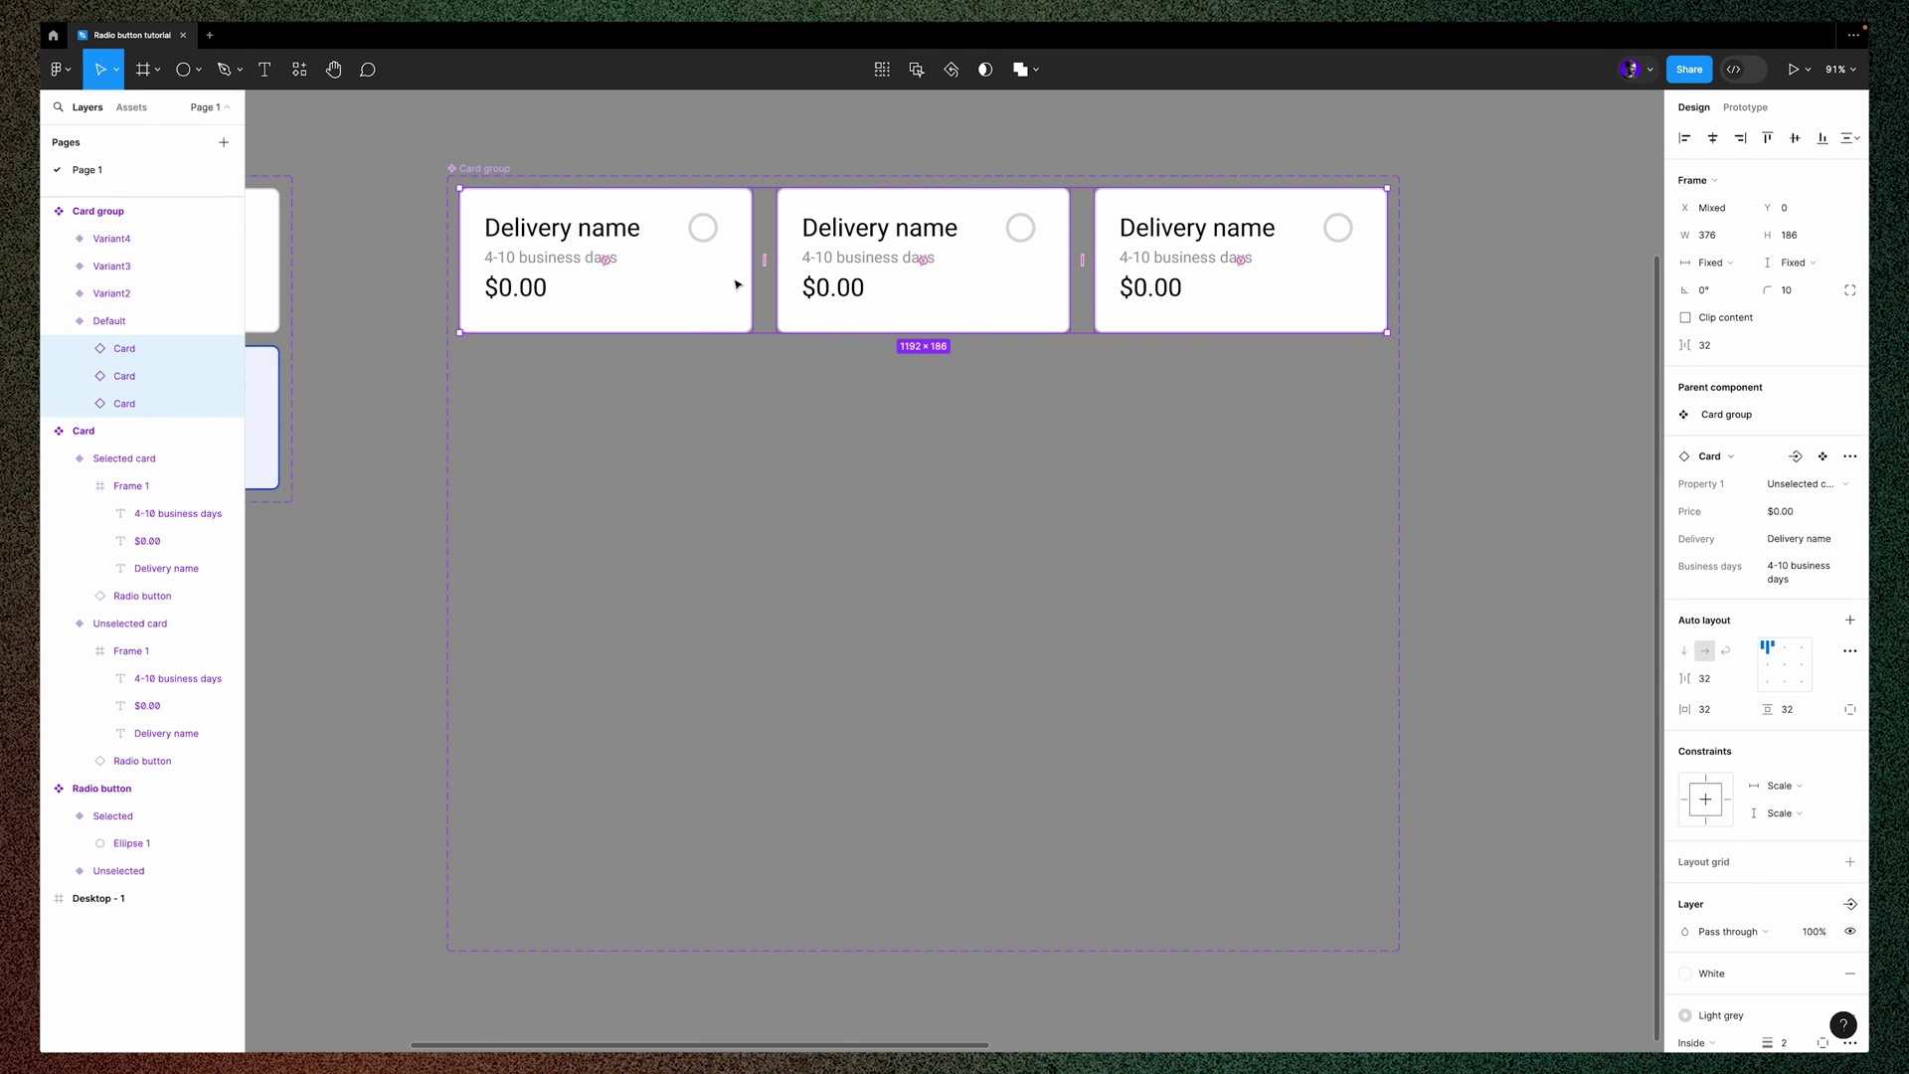
click(783, 452)
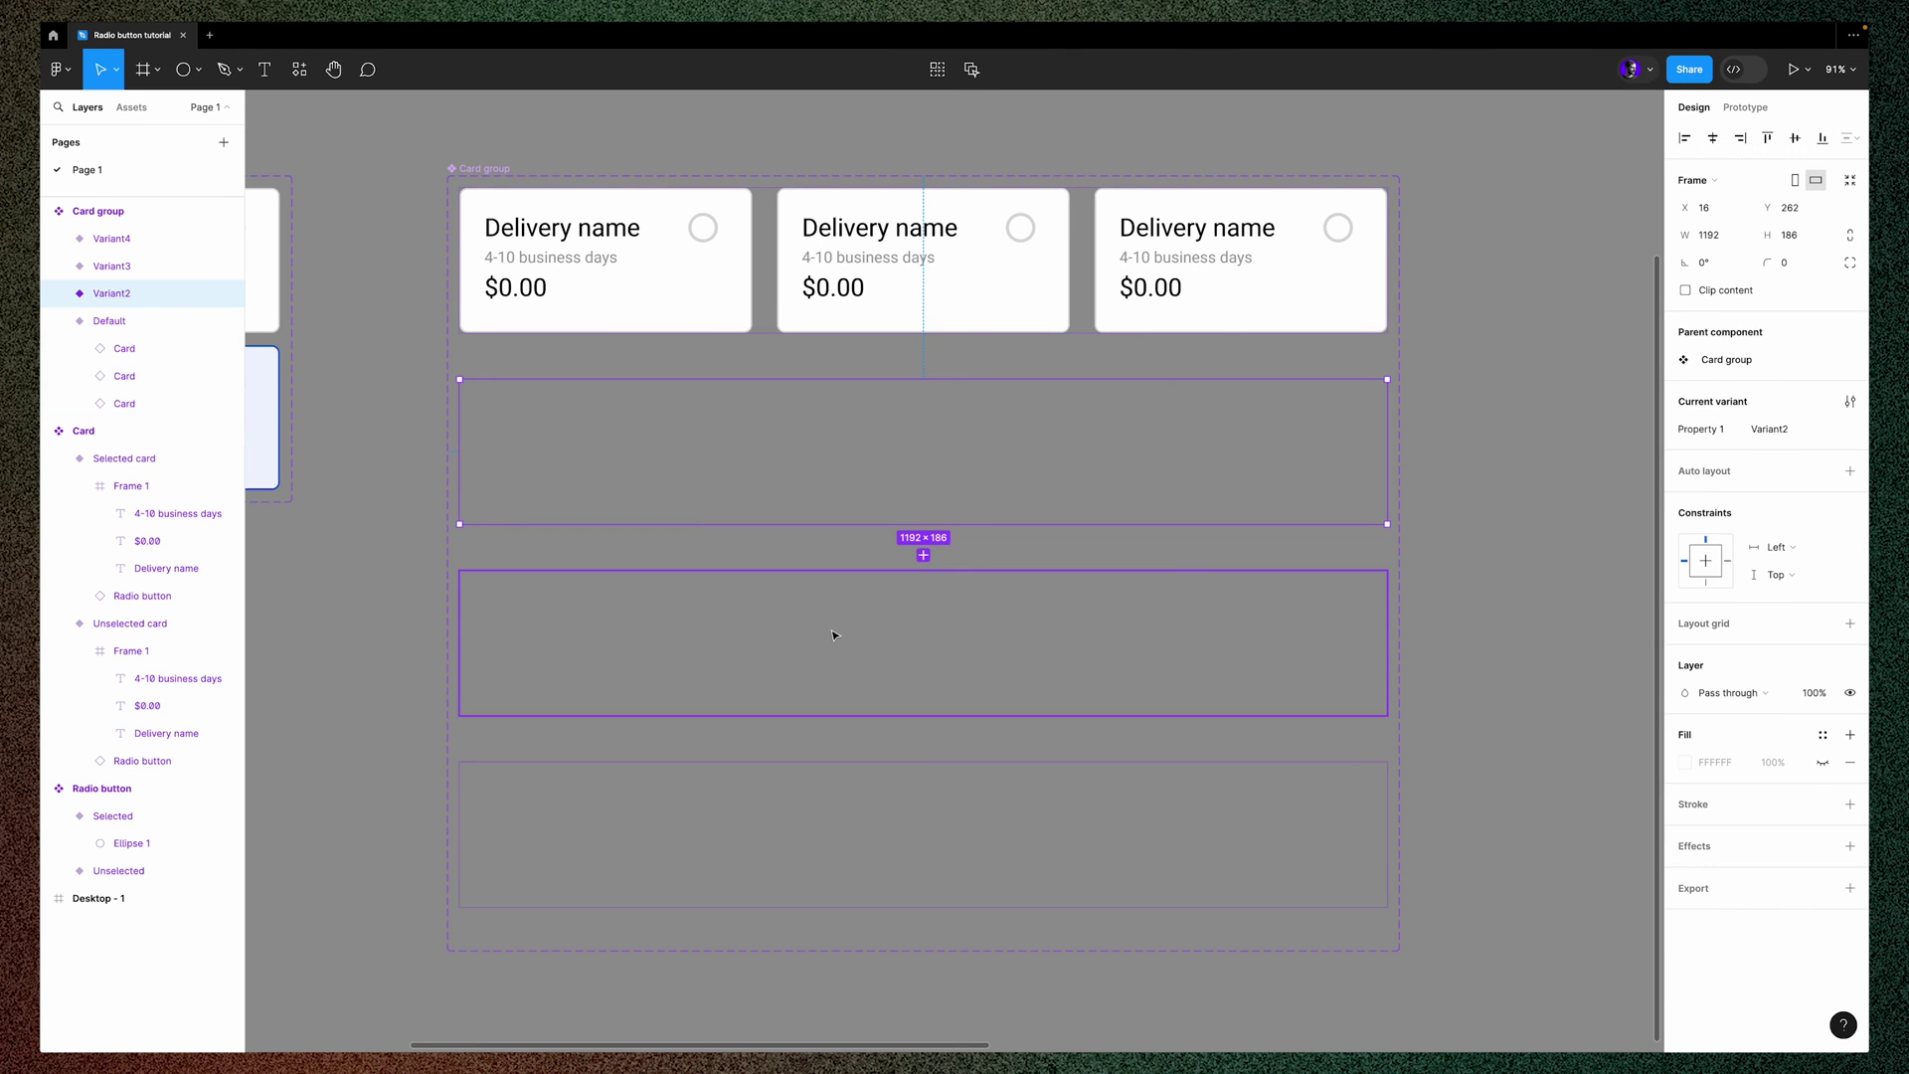
shift+click(831, 631)
shift+click(850, 845)
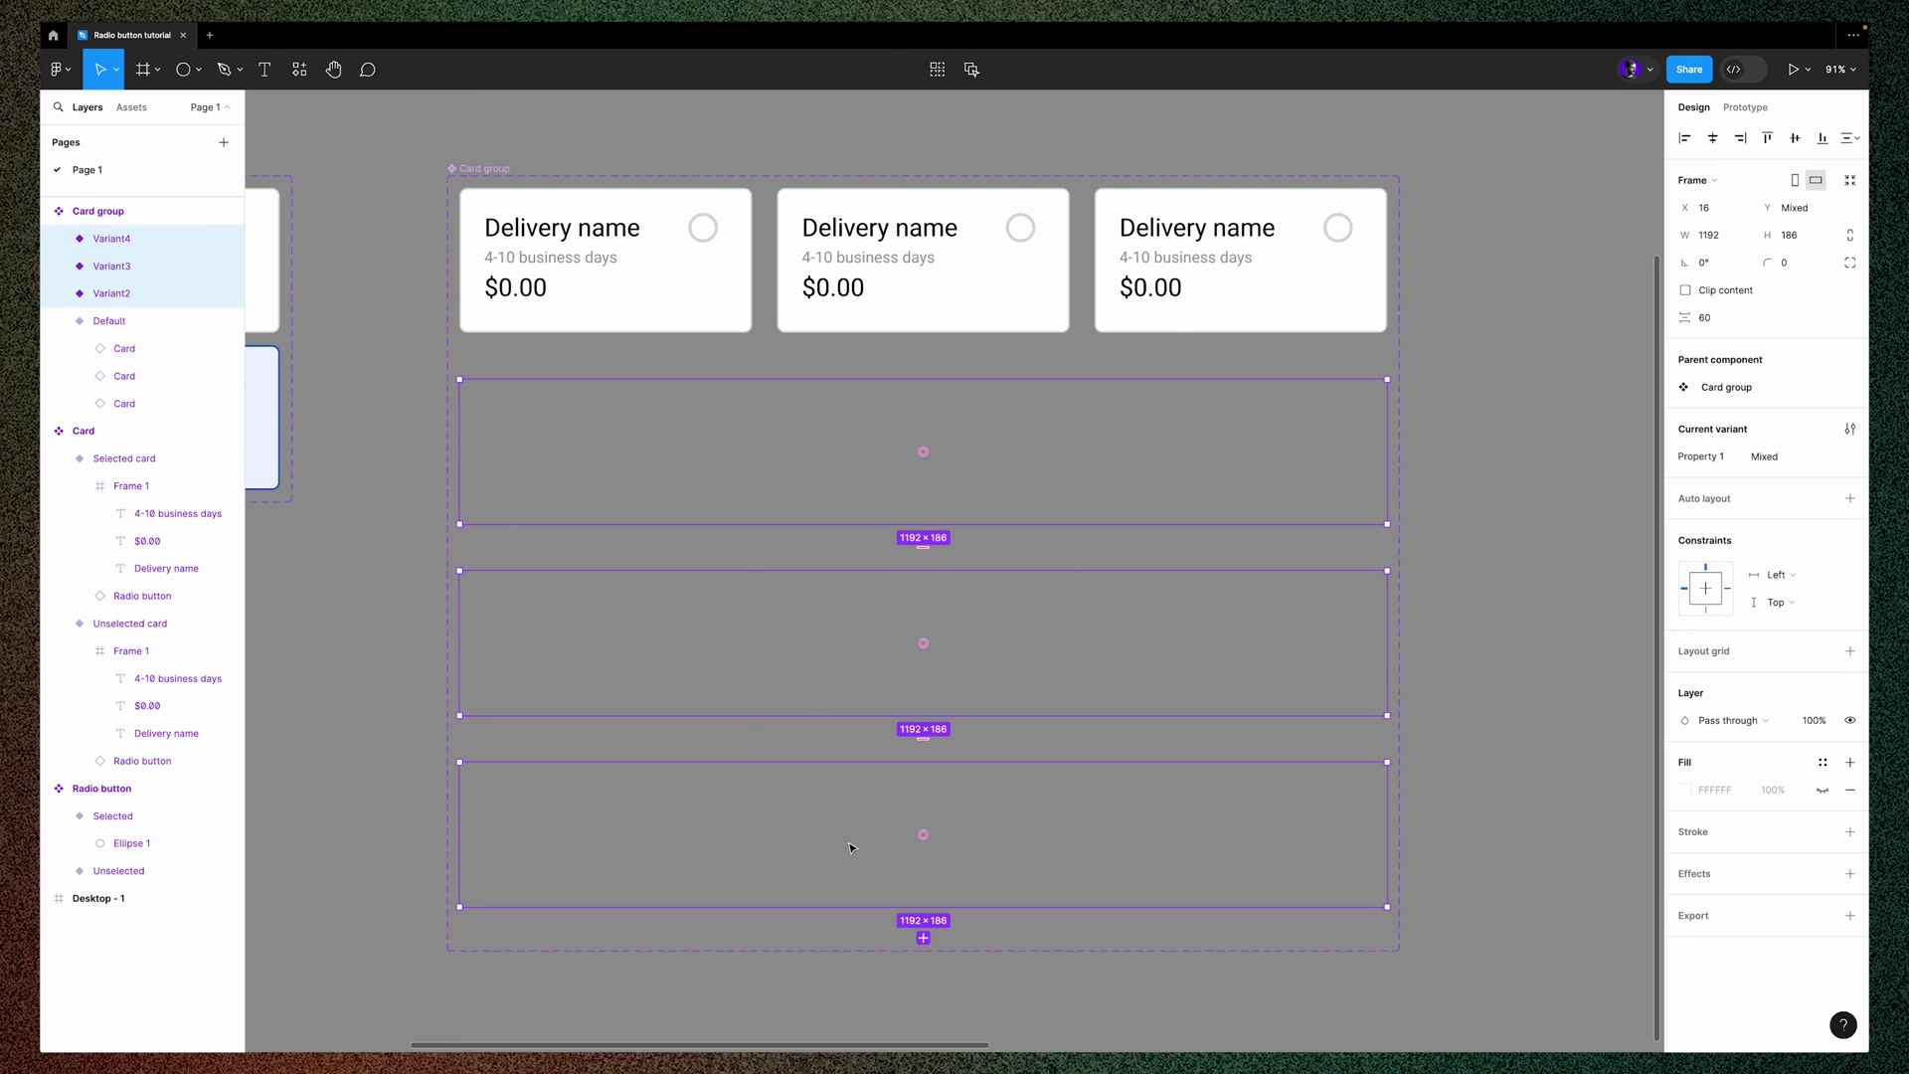
key(ctrl+v)
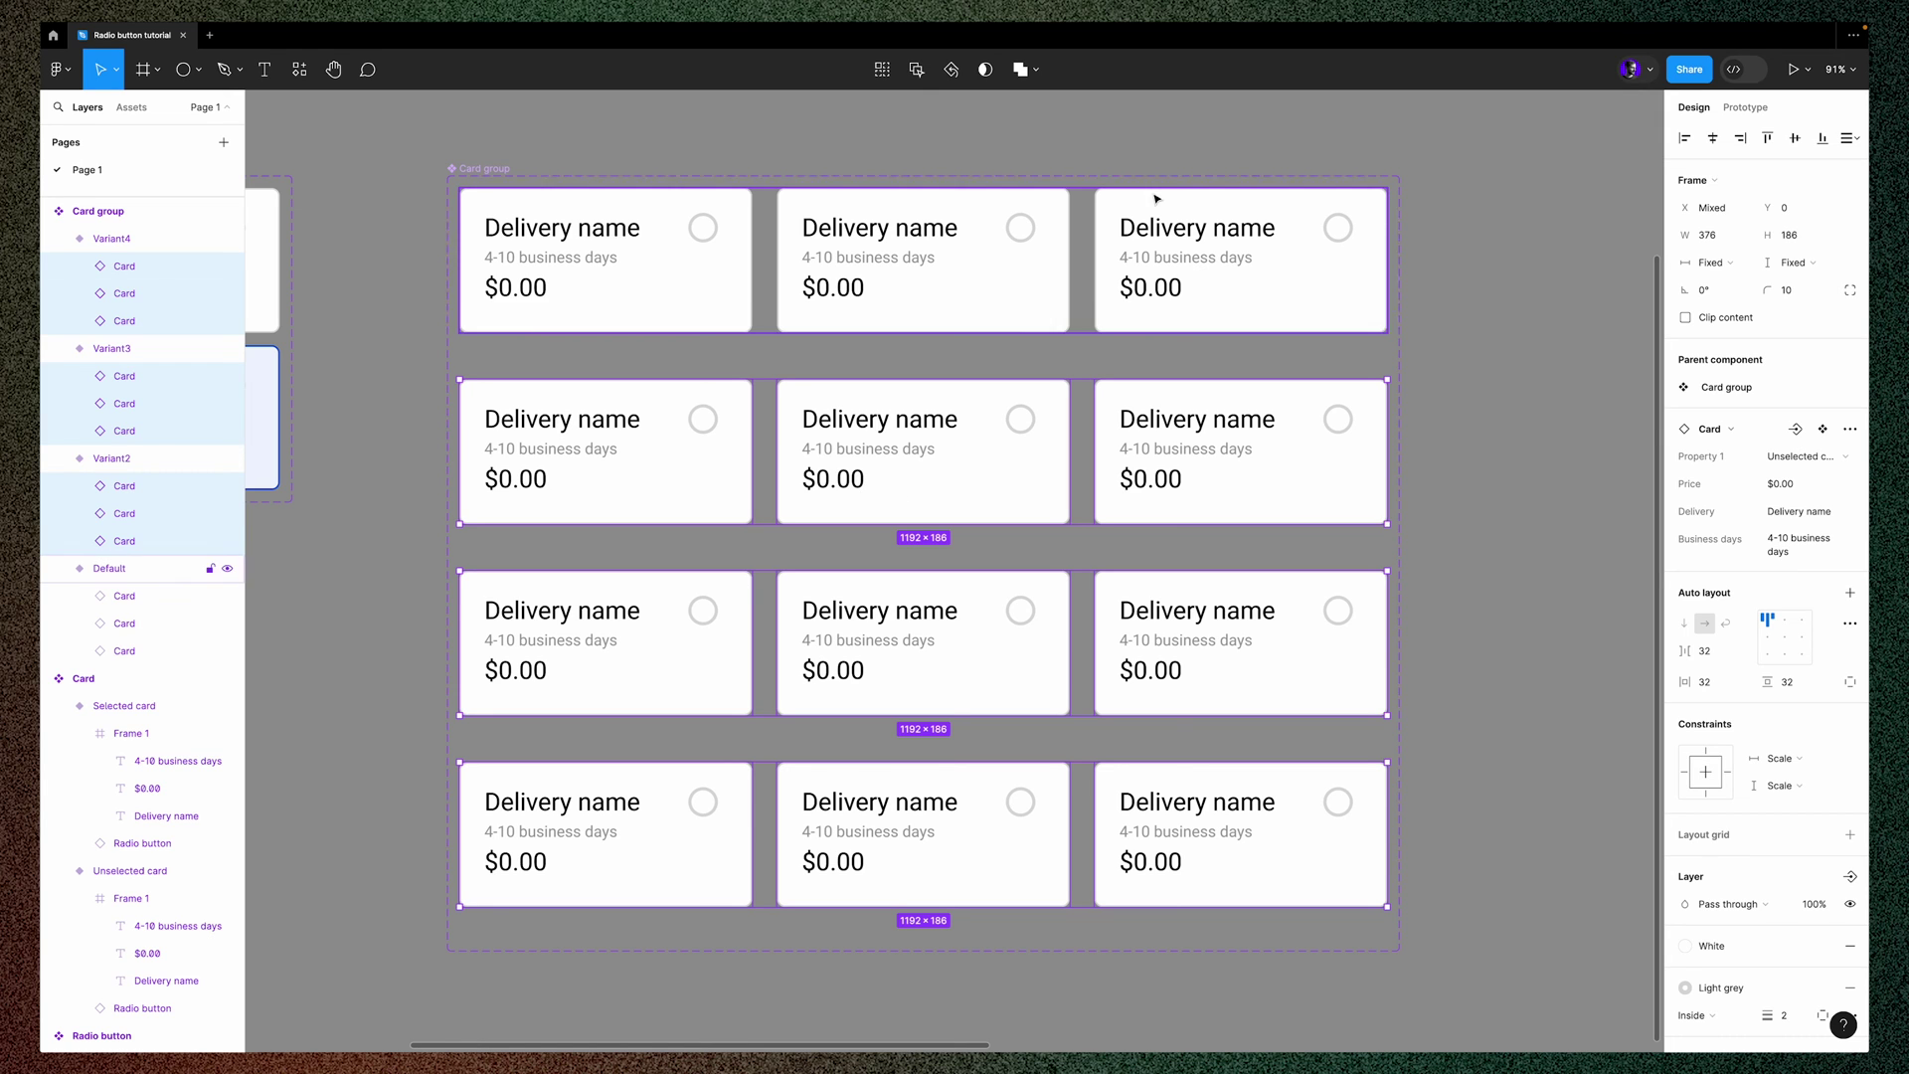
click(1183, 149)
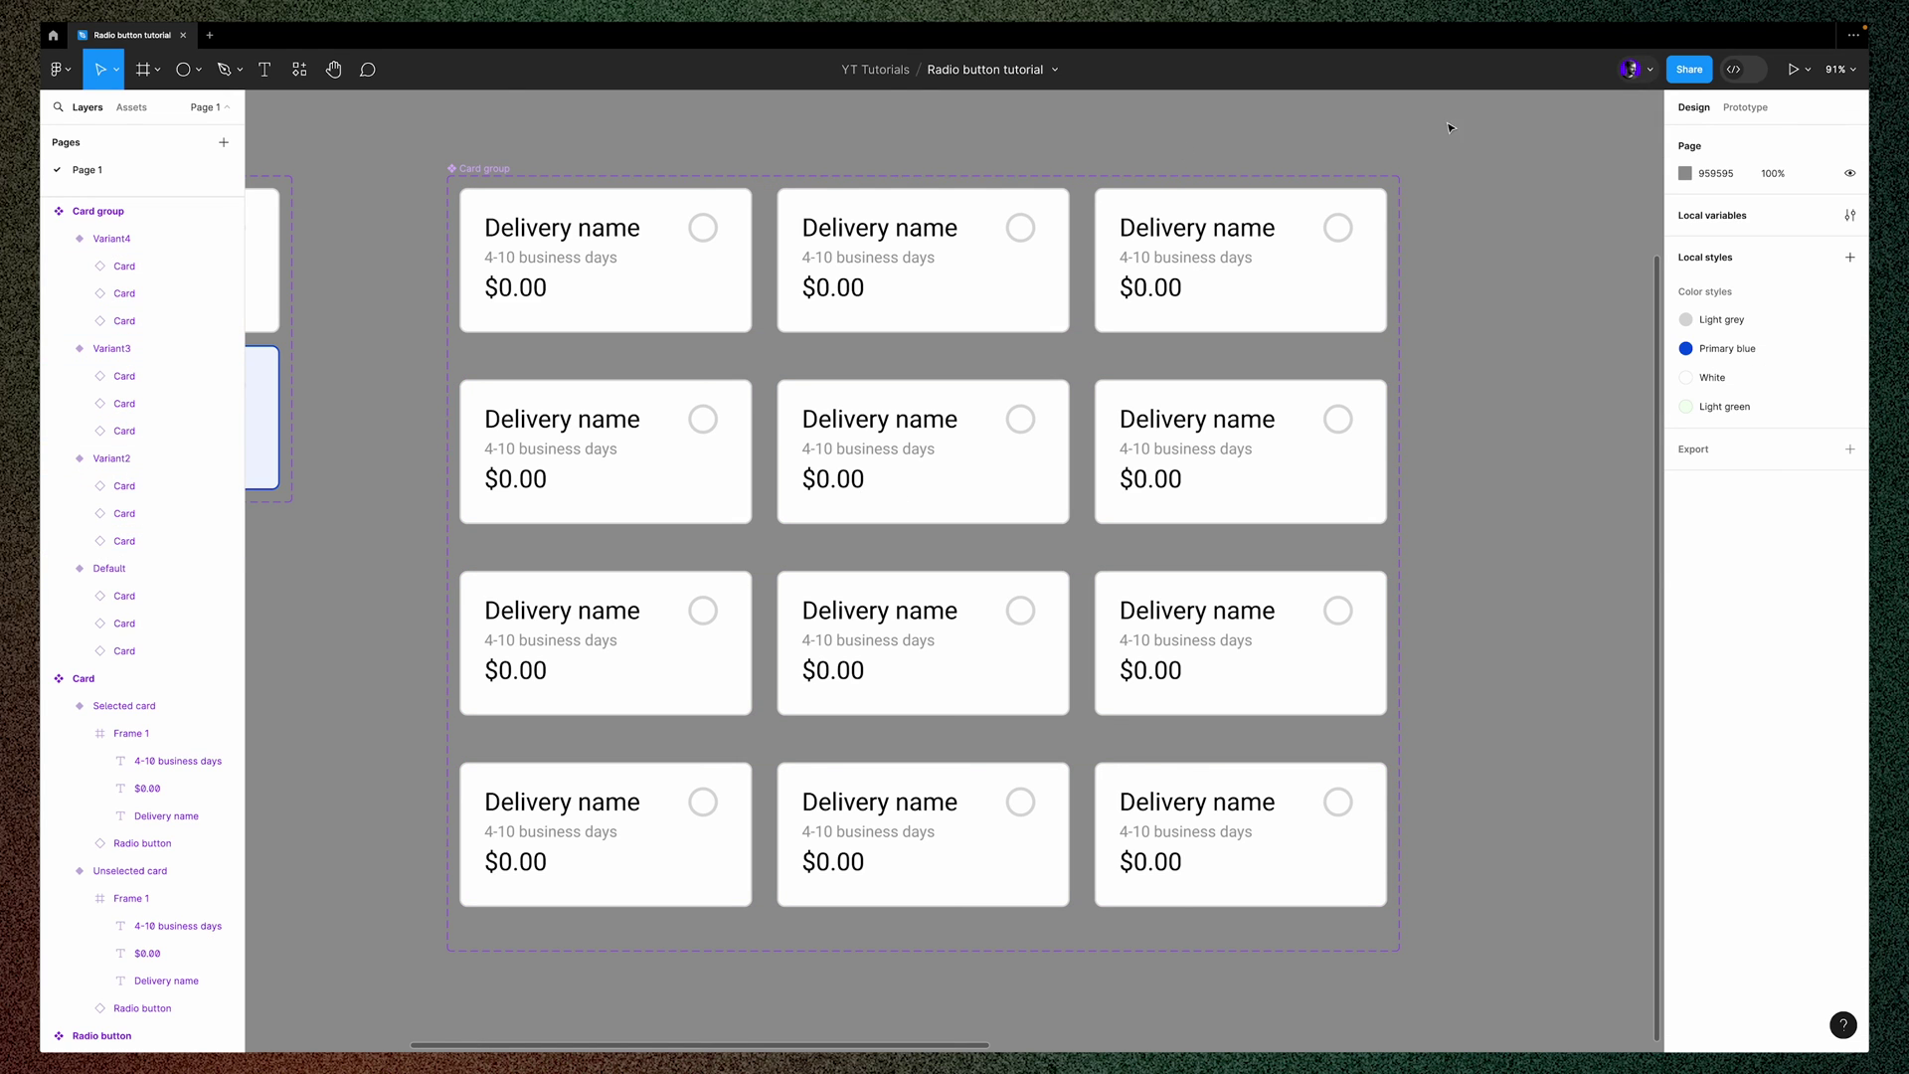
click(1745, 109)
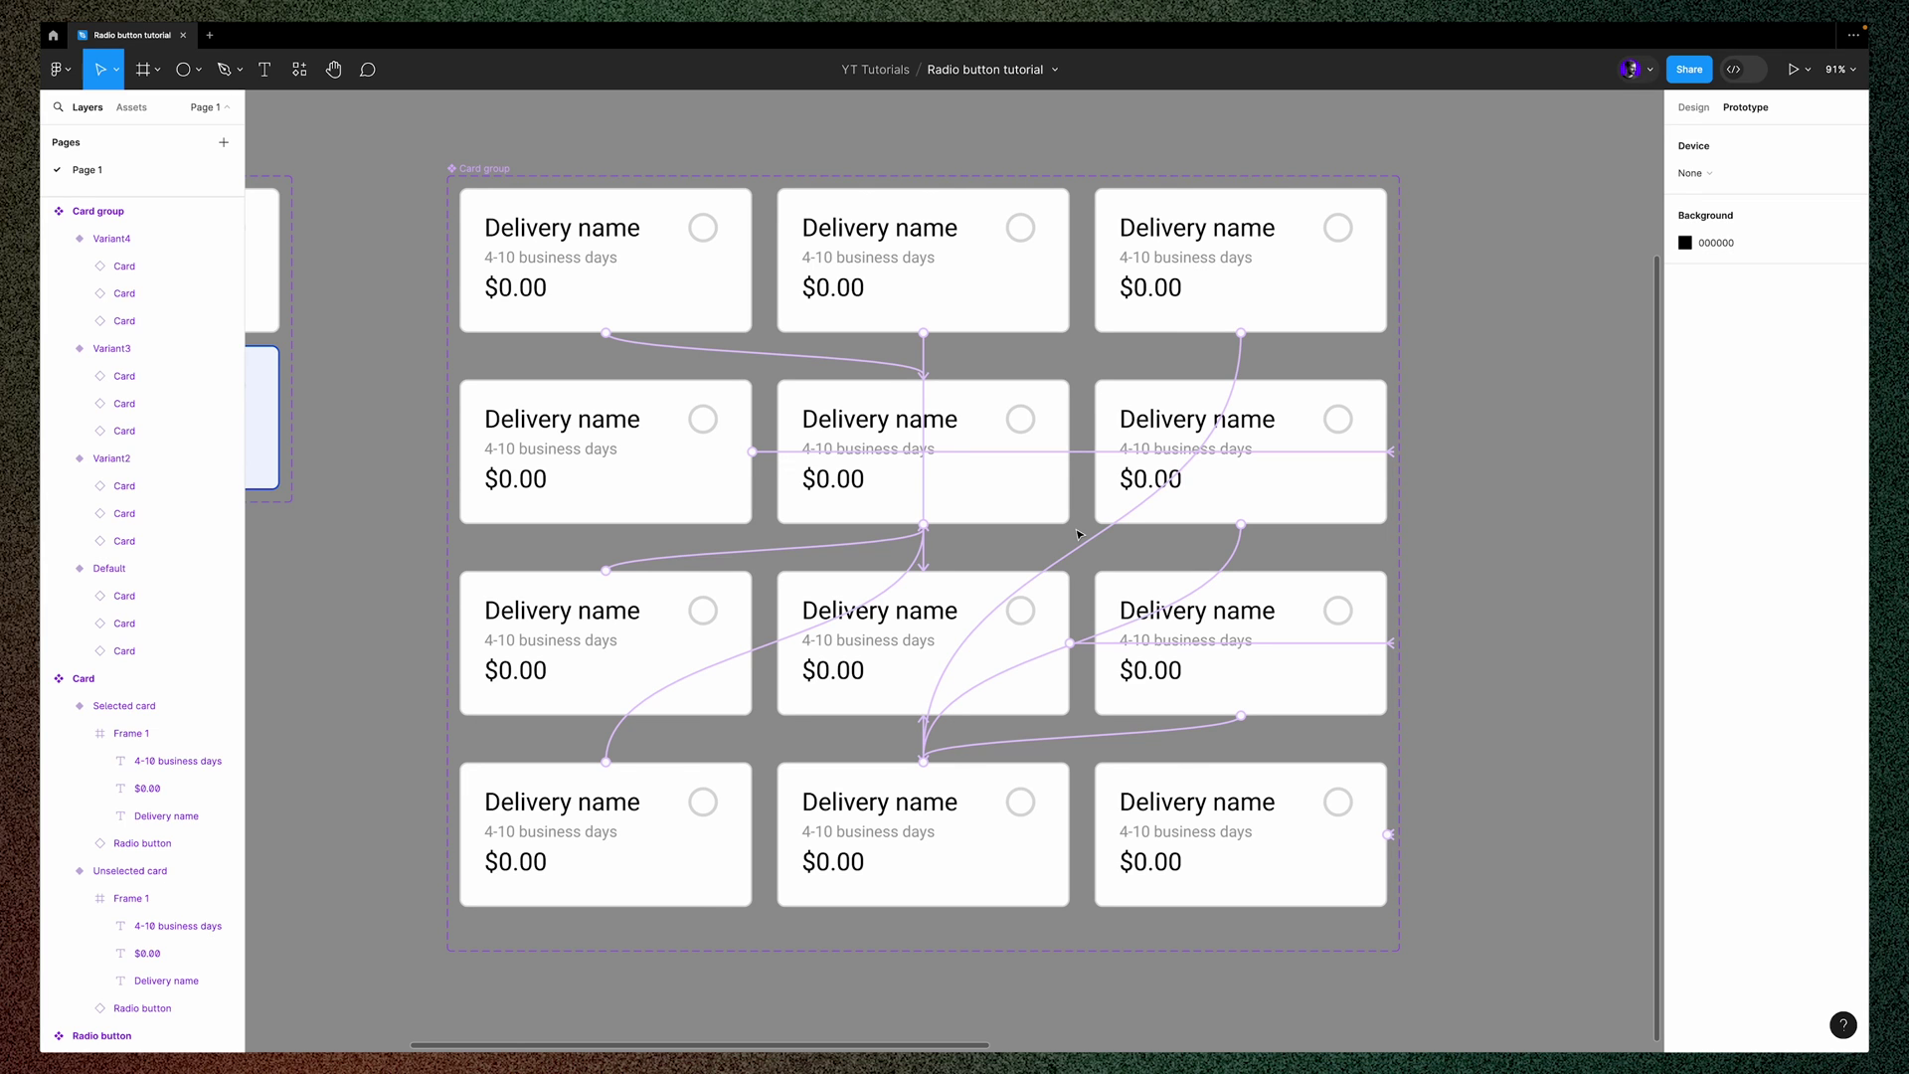
Switch the right panel back to the Design tab with Shift+E
key(shift+e)
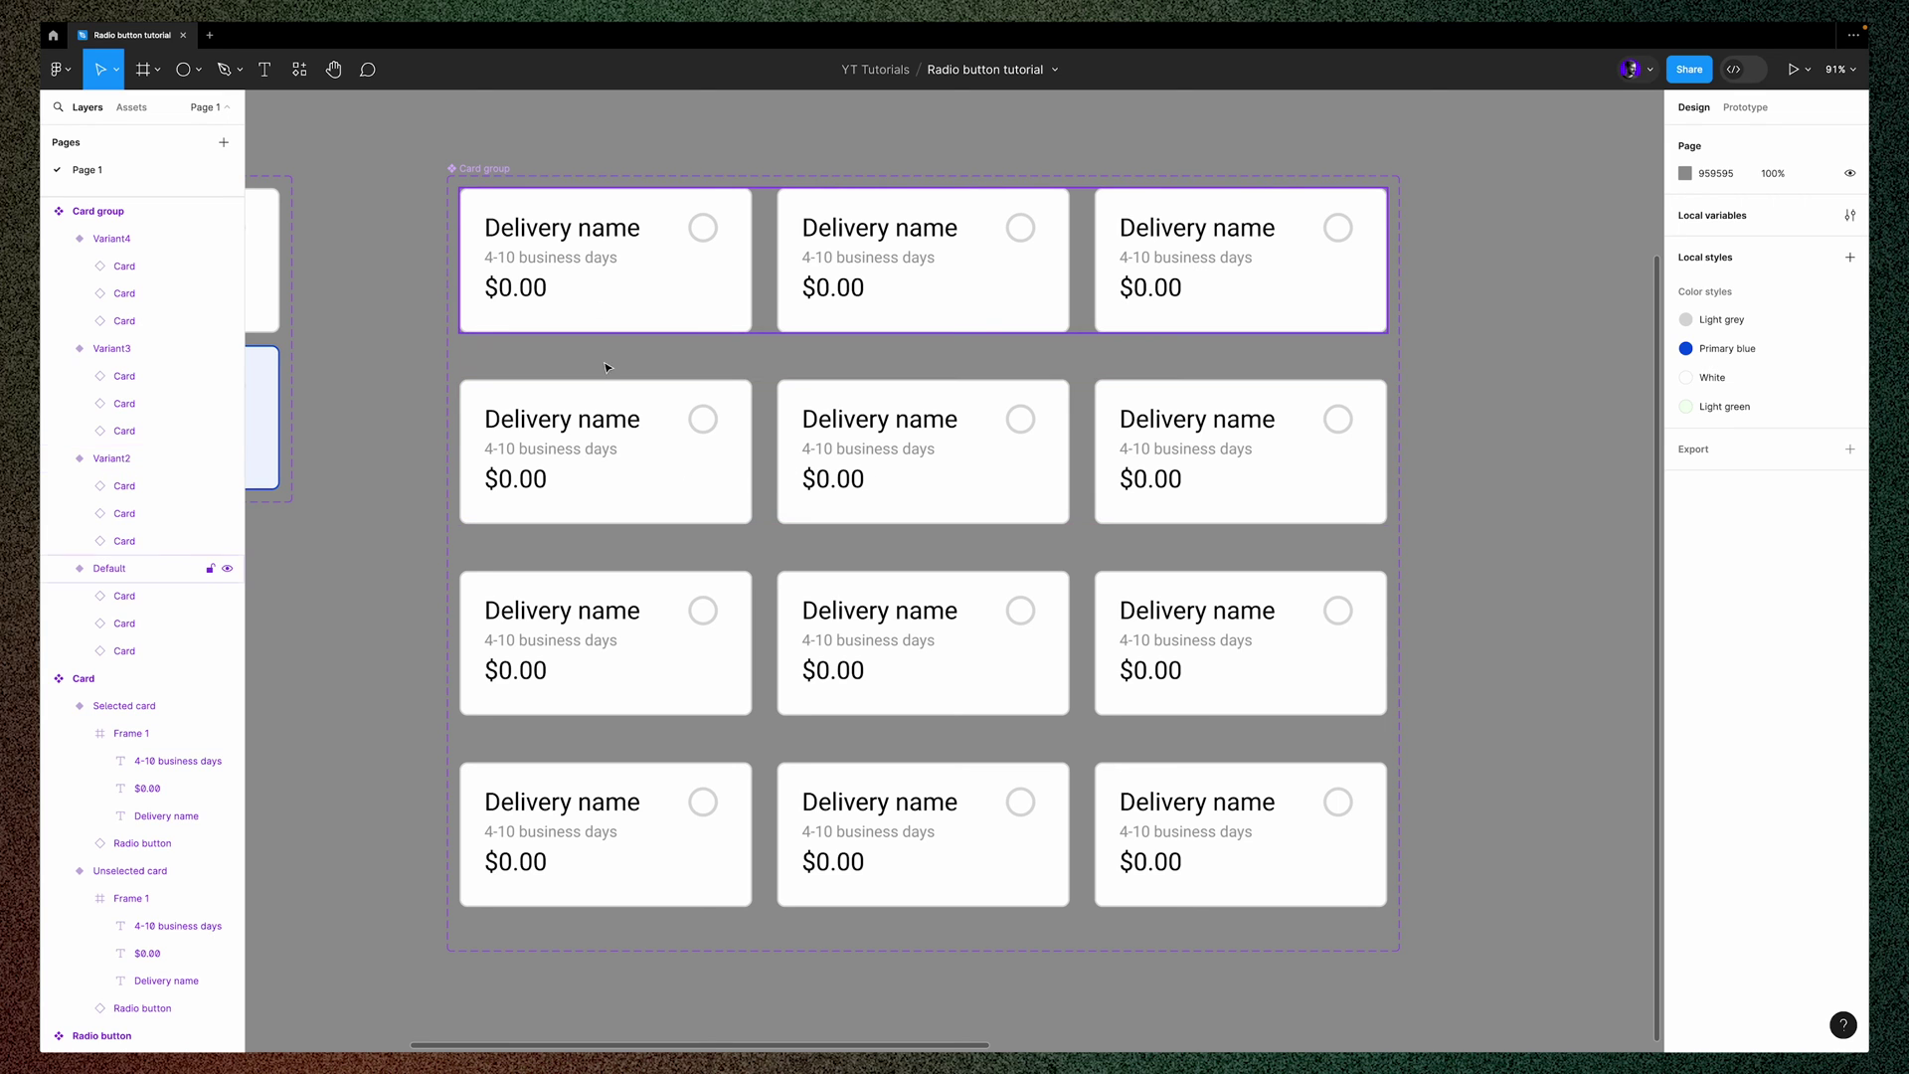
Set the first Variant2 card to Selected card and make its radio button Selected
double_click(662, 478)
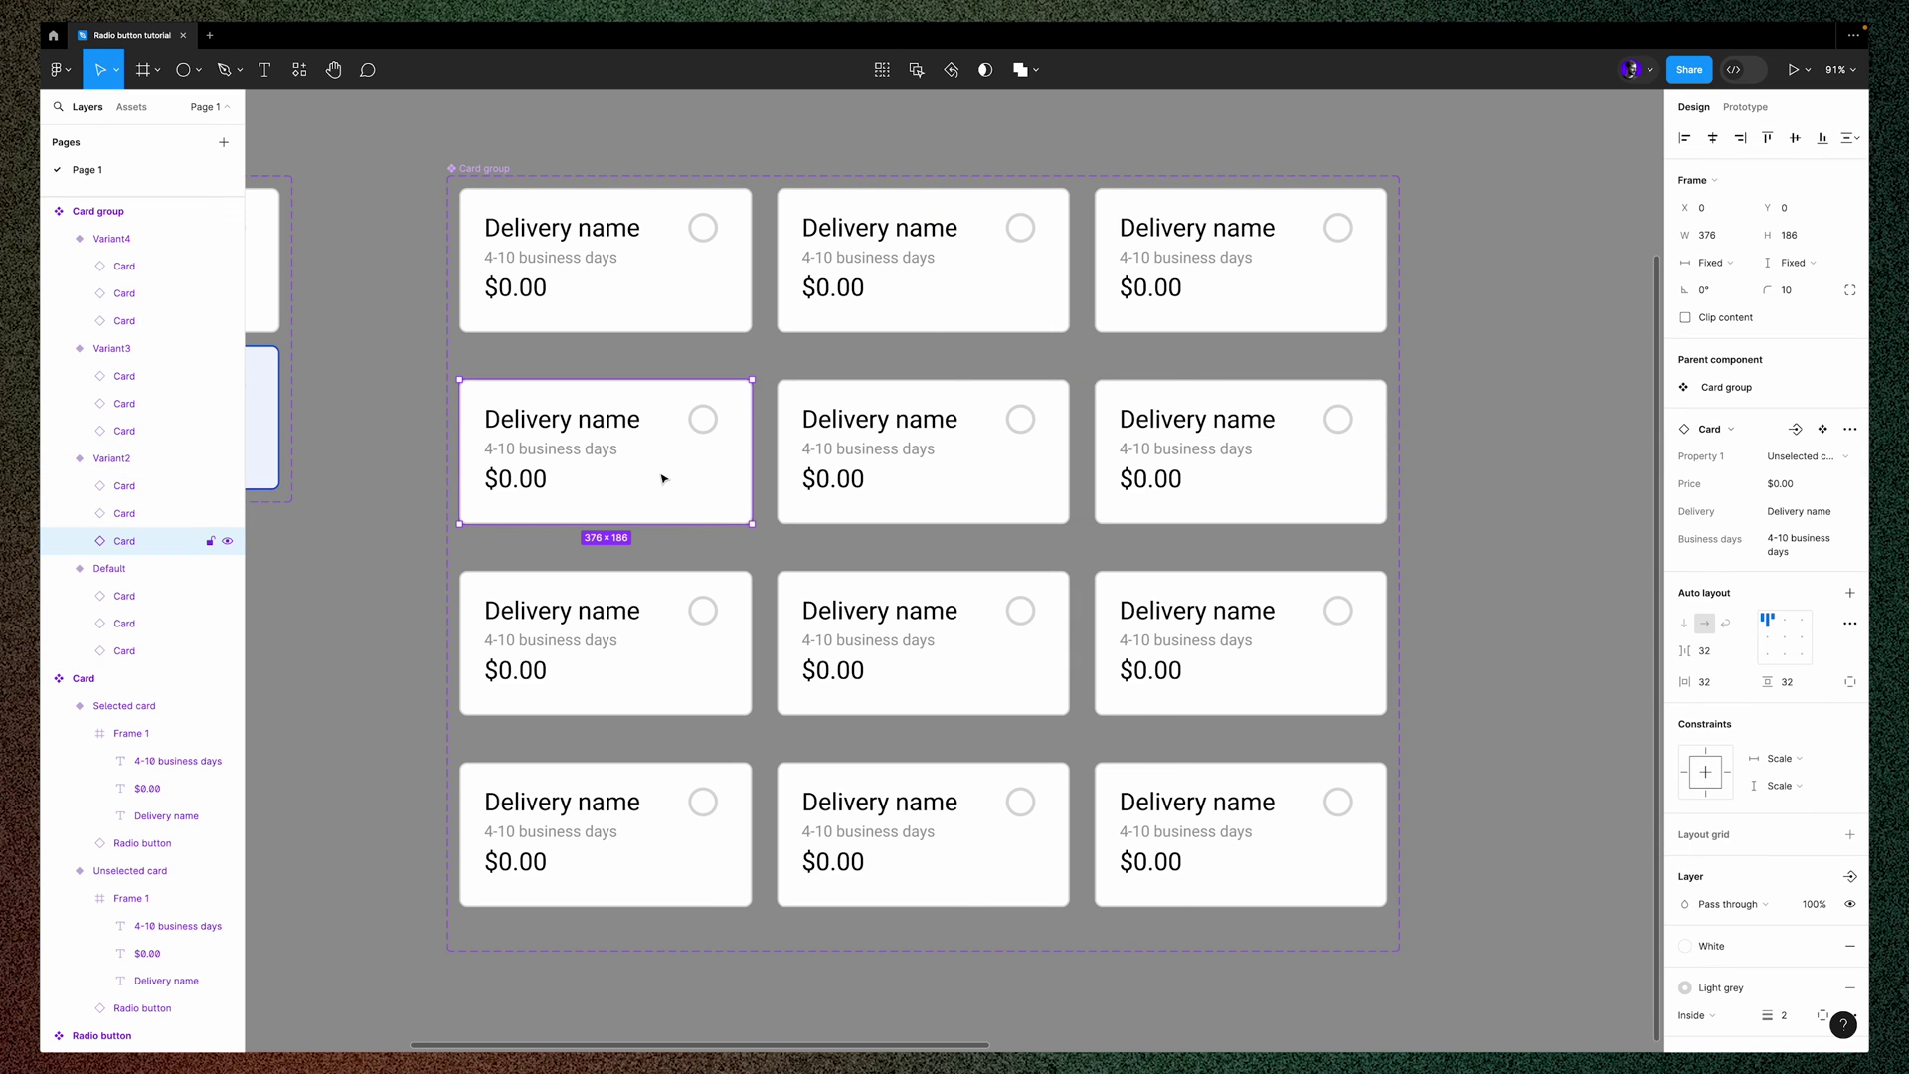
click(1808, 456)
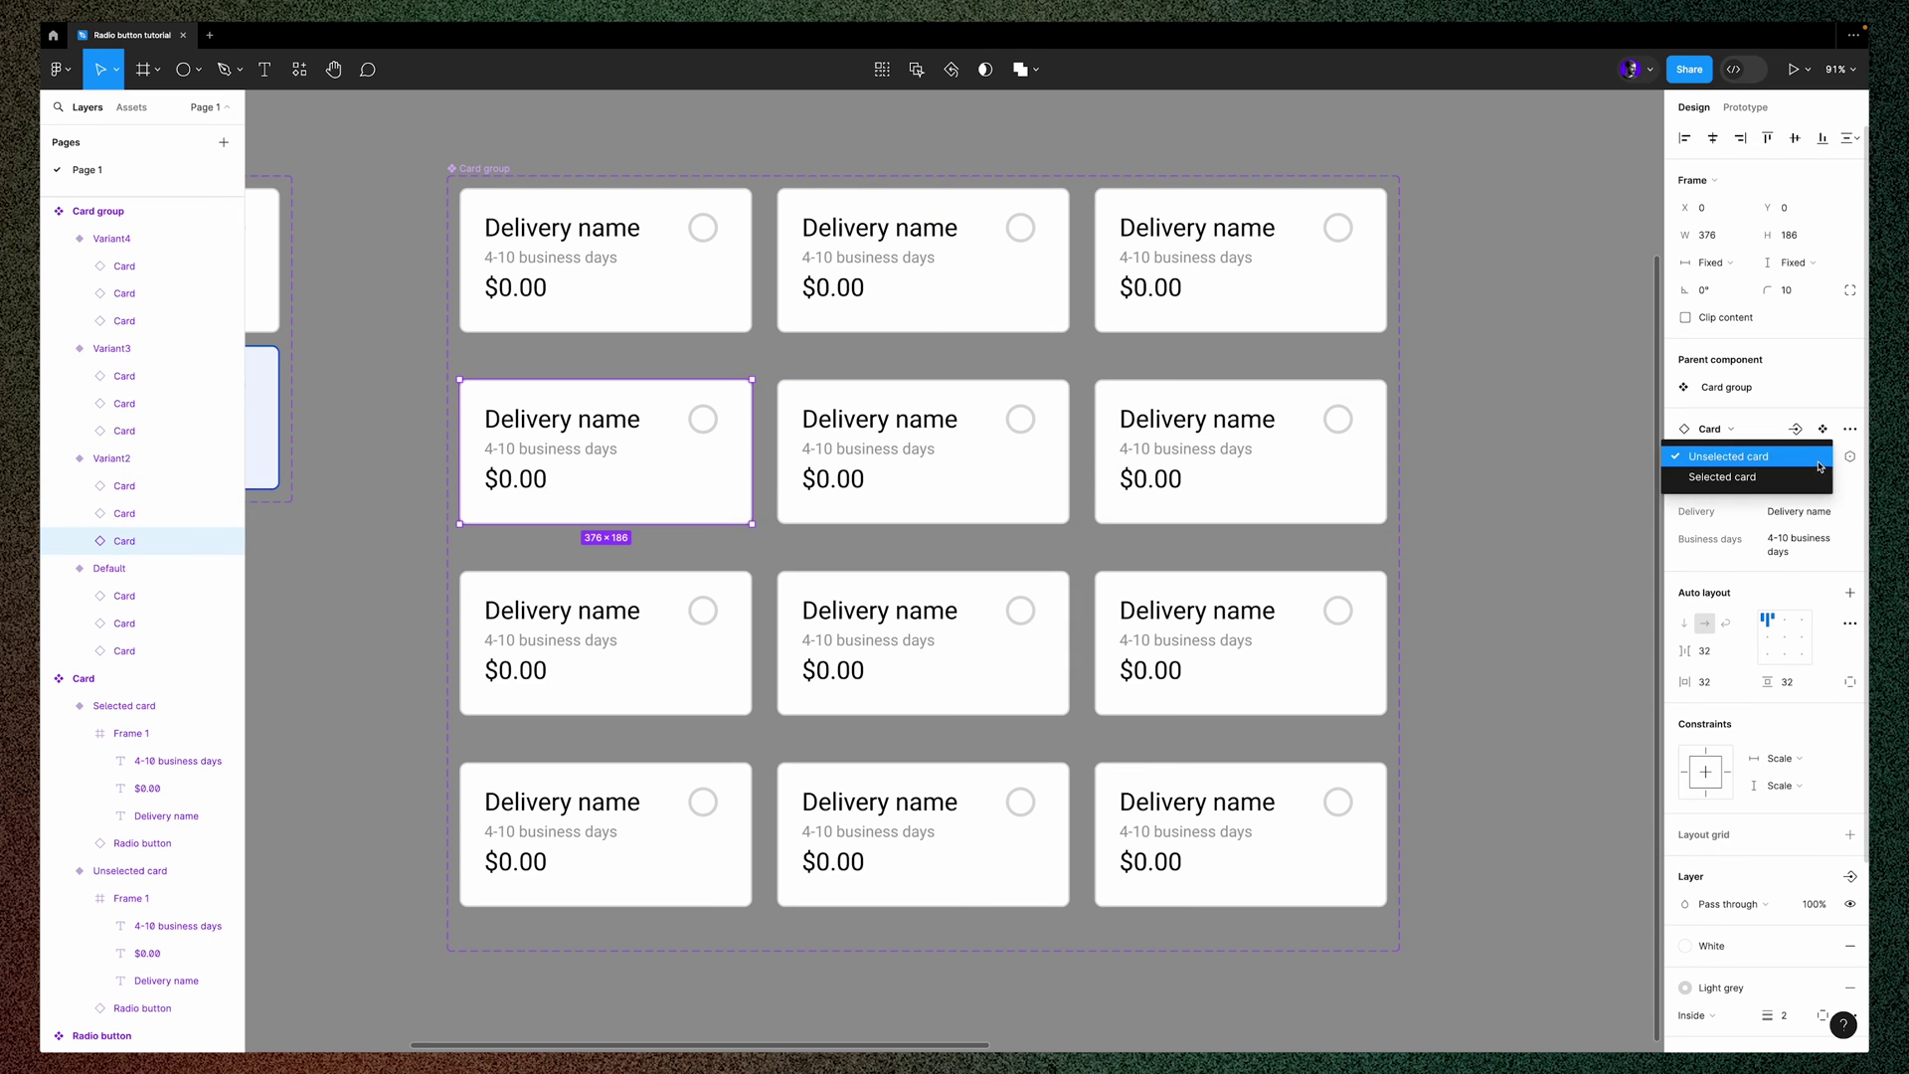
click(1722, 477)
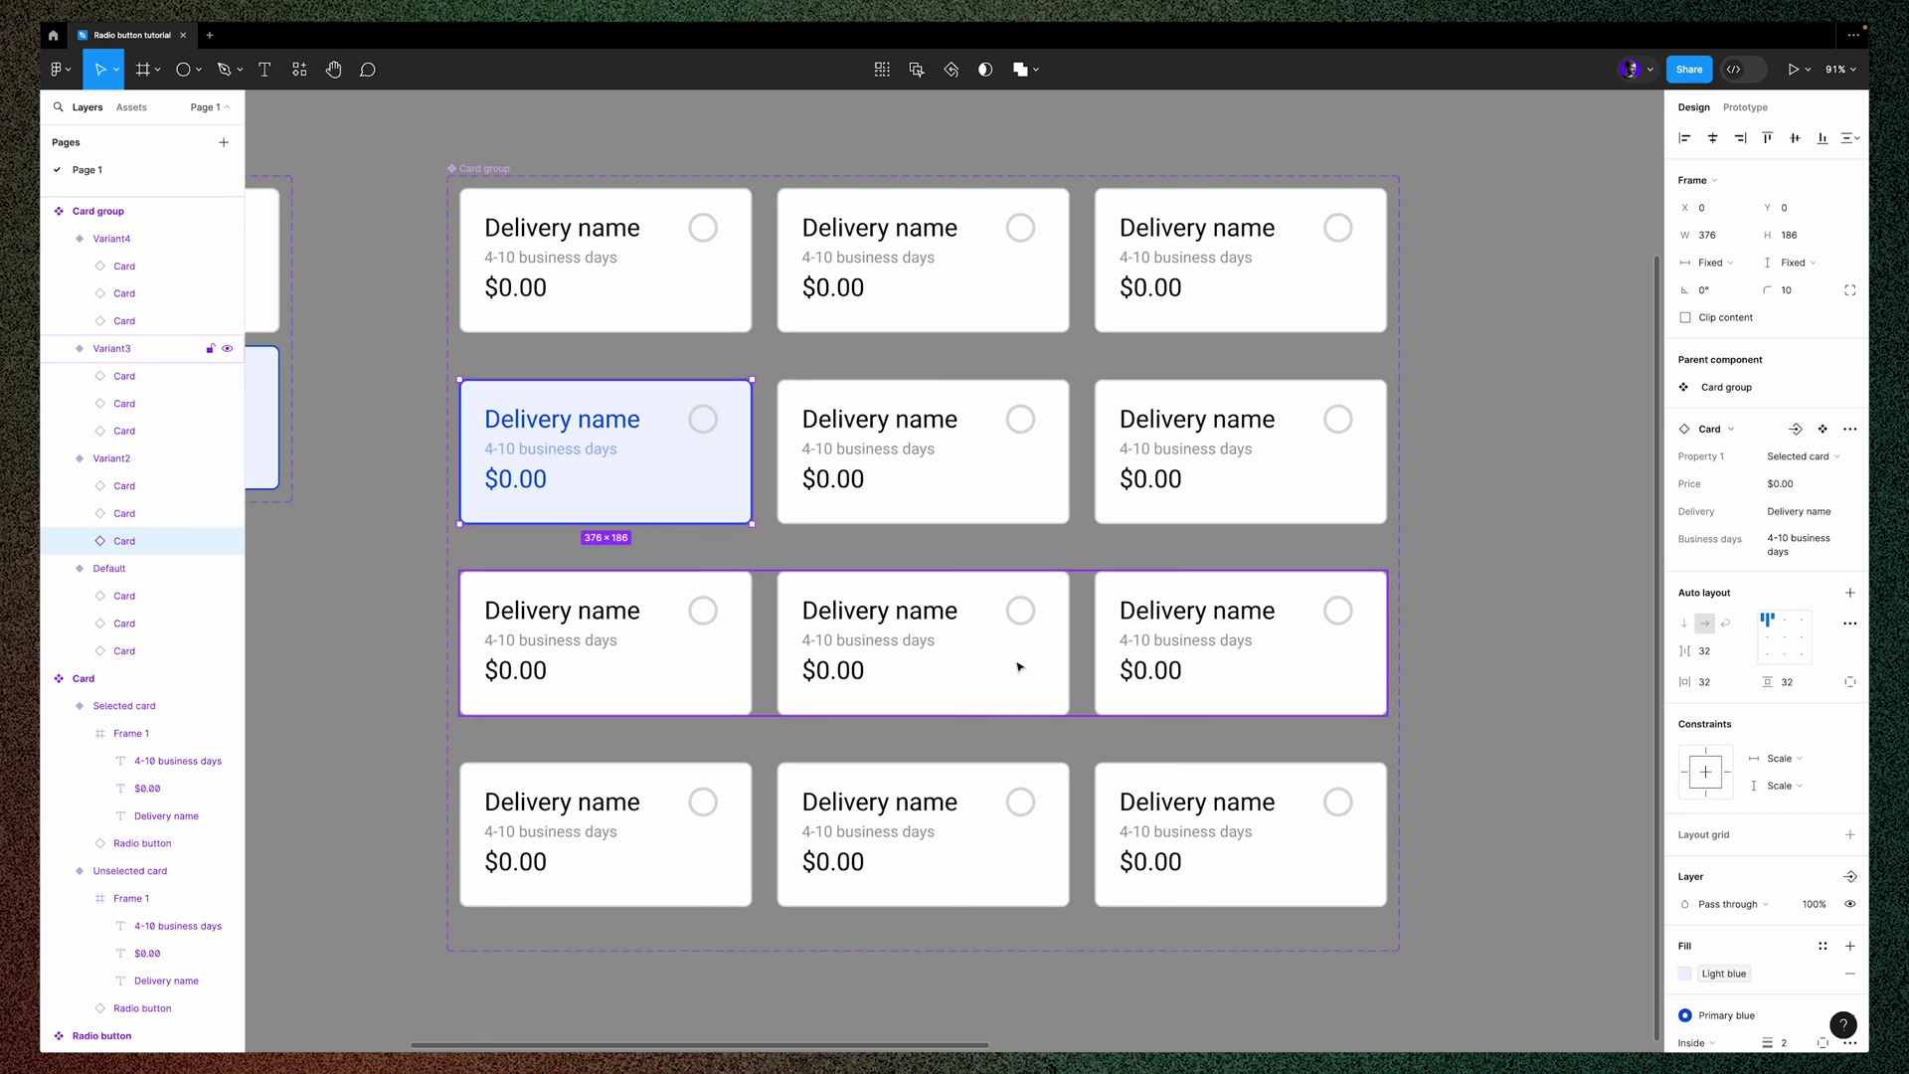
scroll(1020, 668, left, 10)
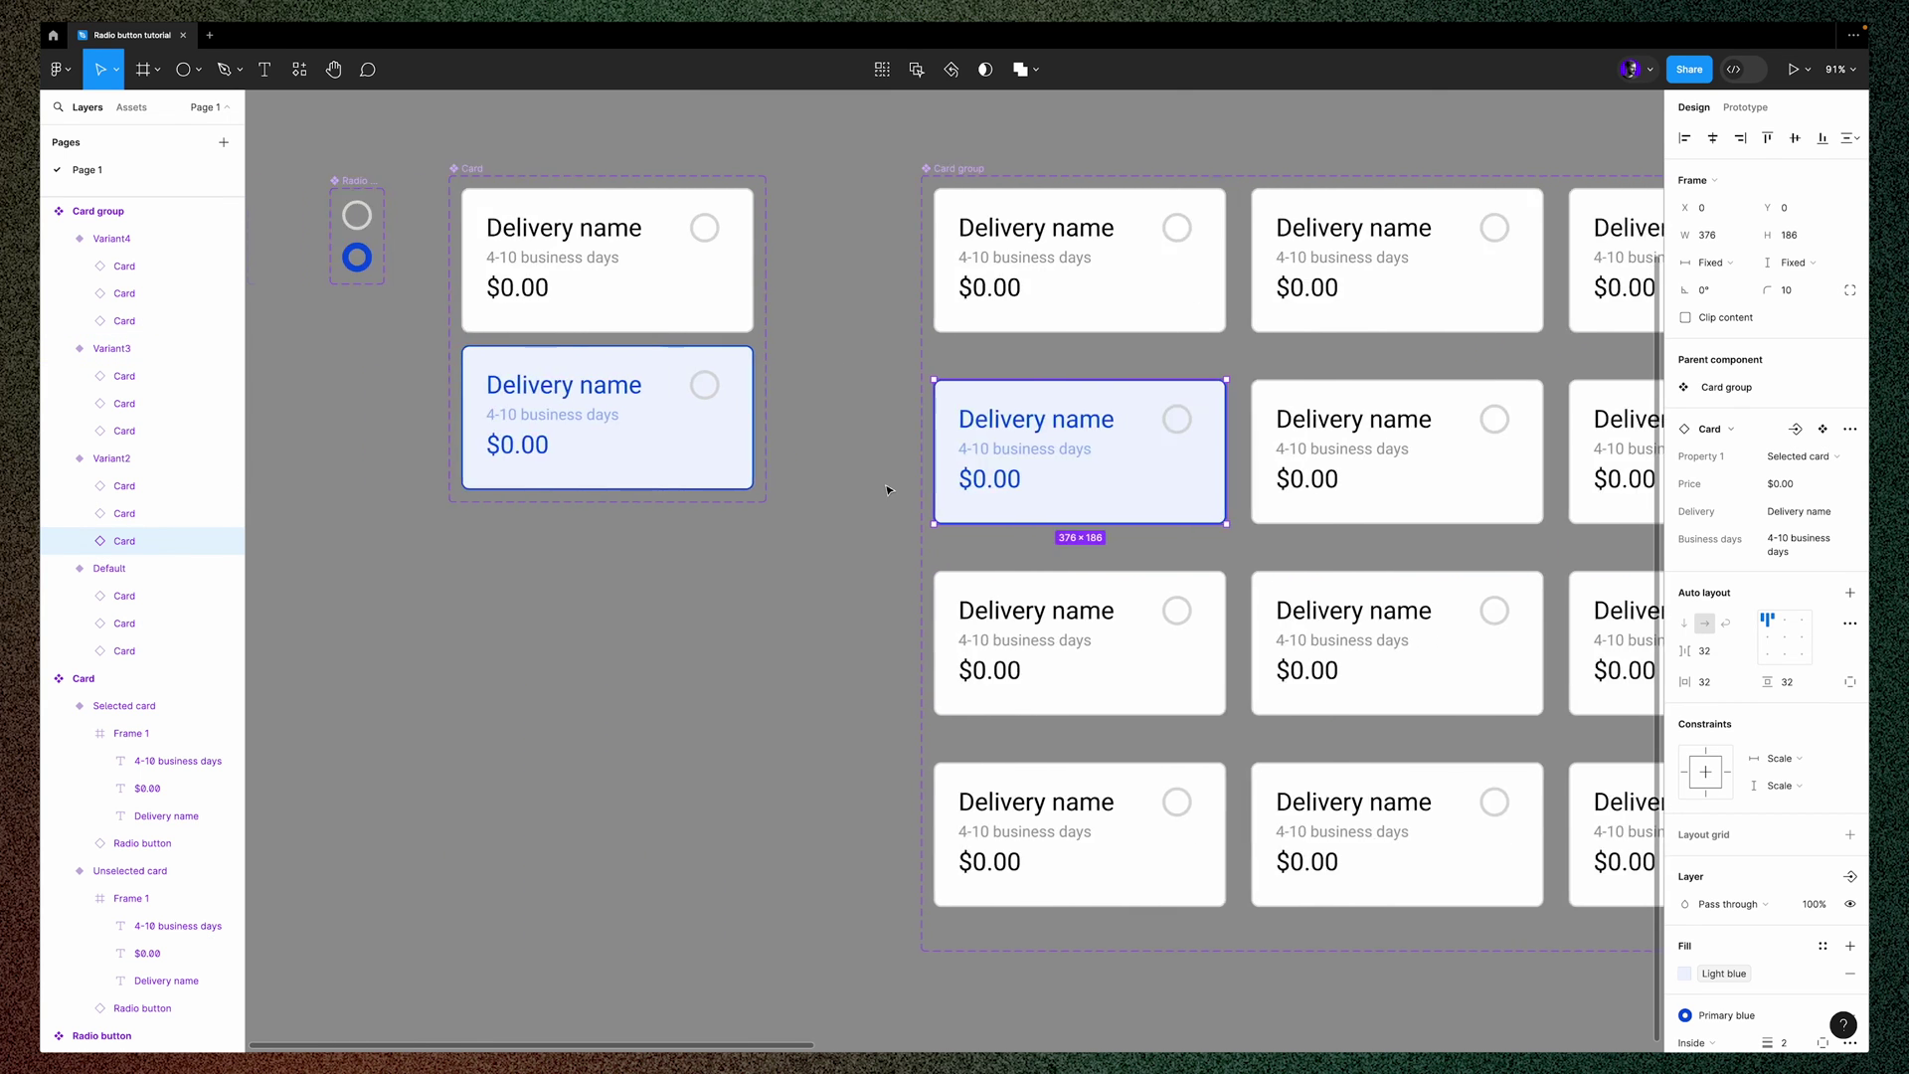
scroll(888, 489, left, 2)
click(789, 388)
click(792, 391)
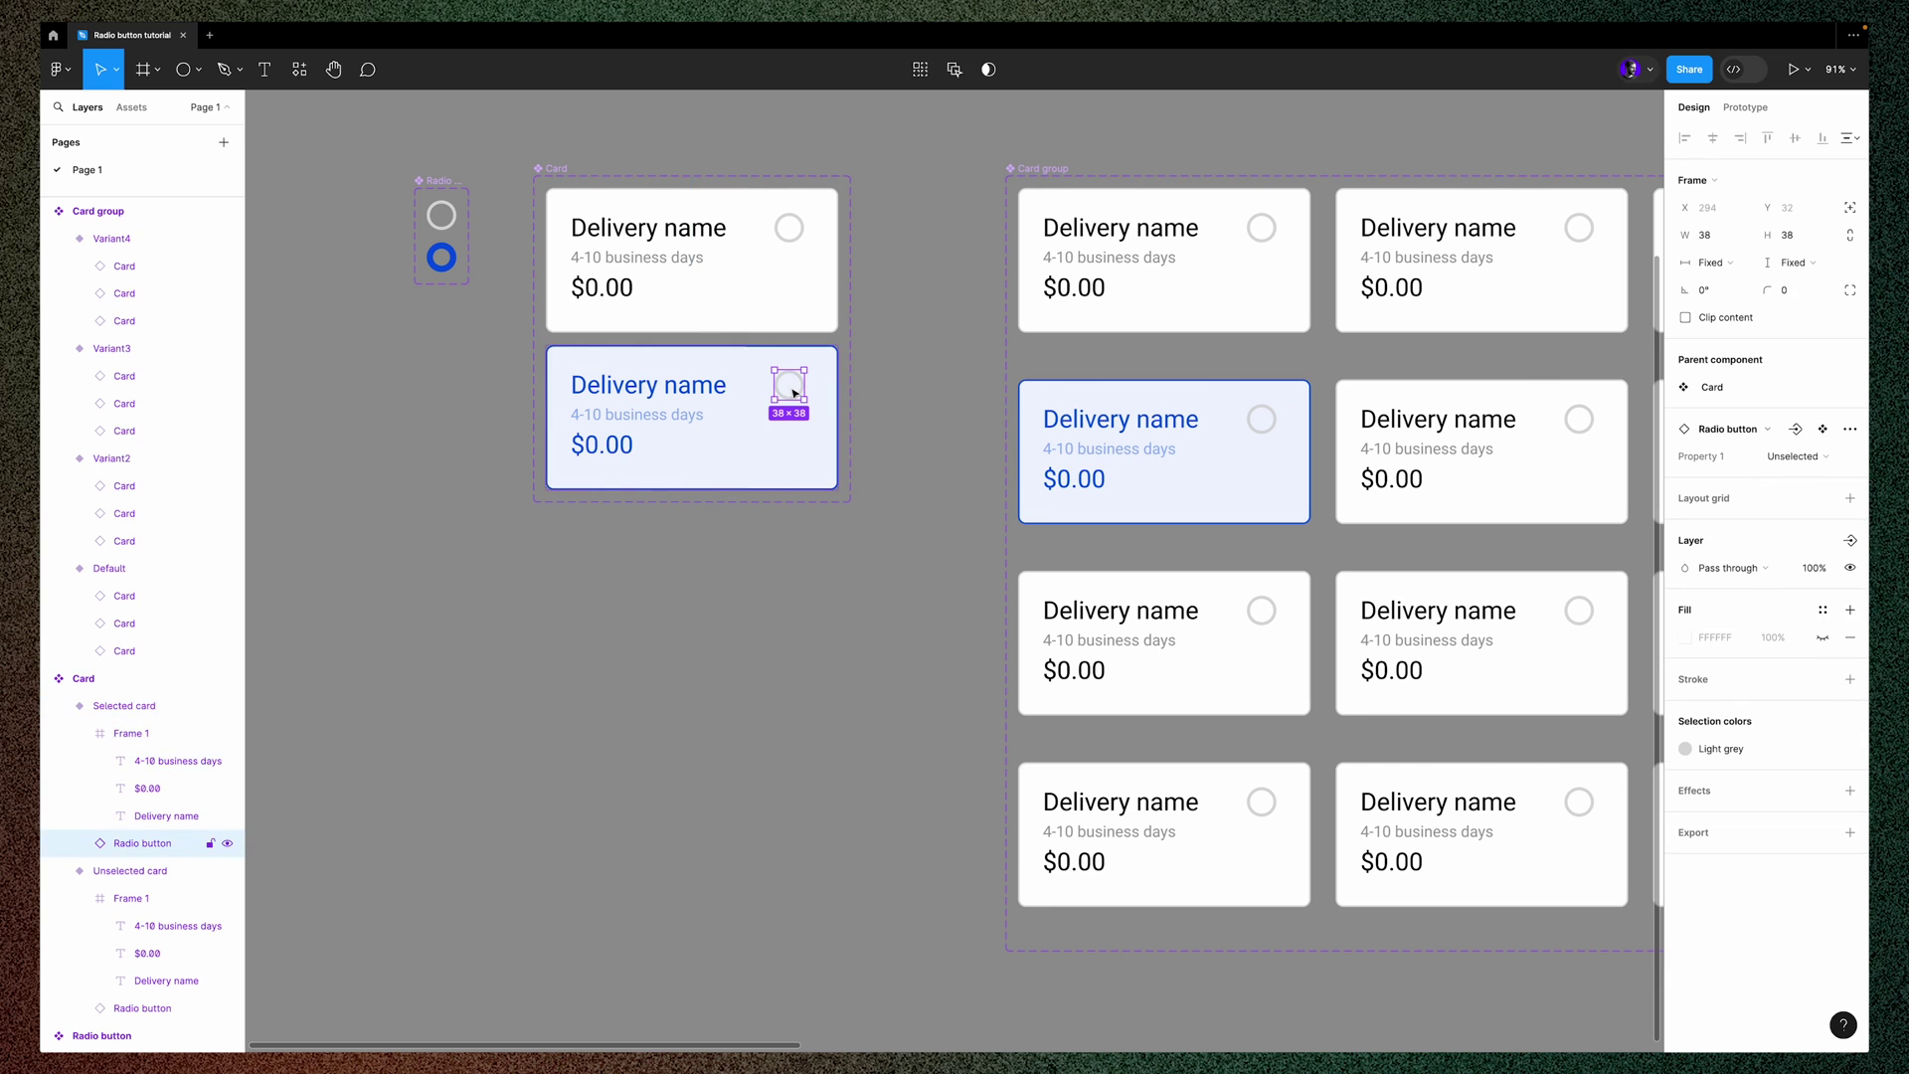
click(1795, 457)
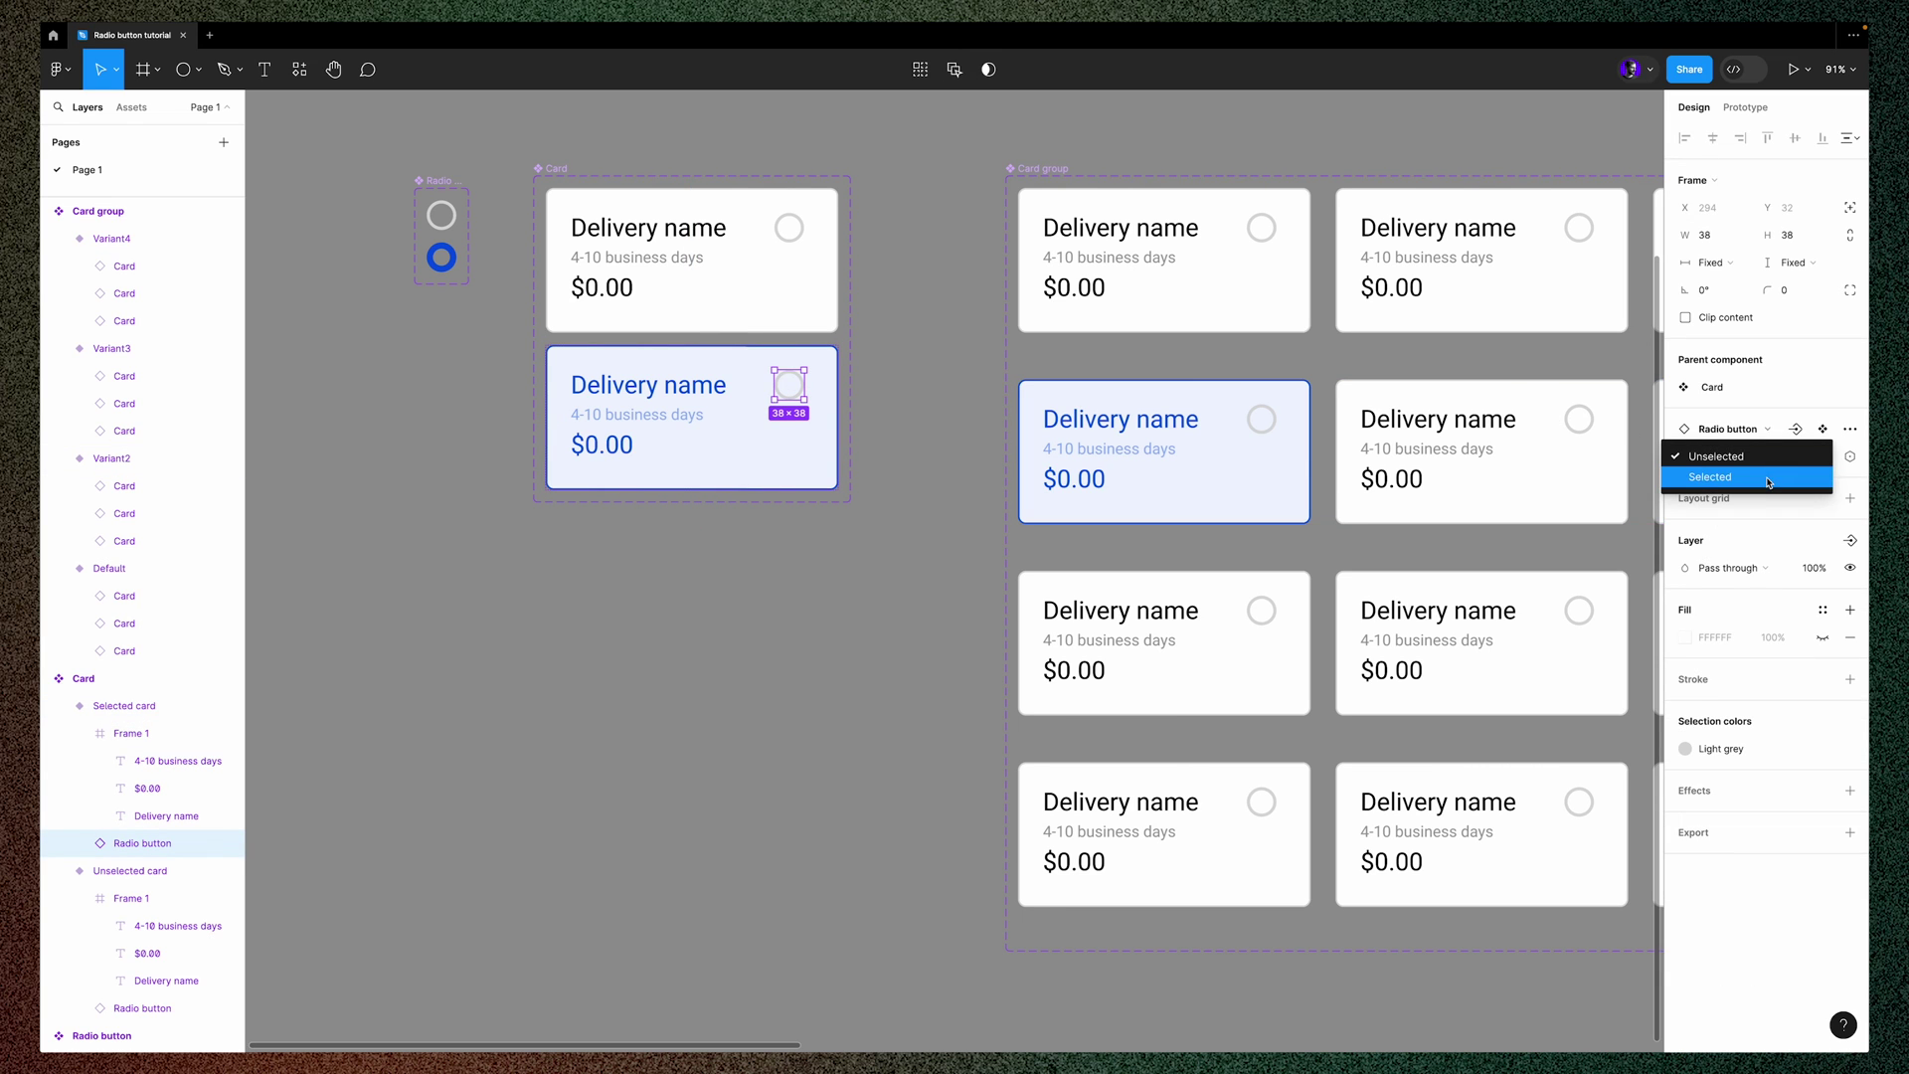
click(1770, 483)
Set the middle Variant3 card and the last Variant4 card to Selected card
scroll(1246, 594, right, 6)
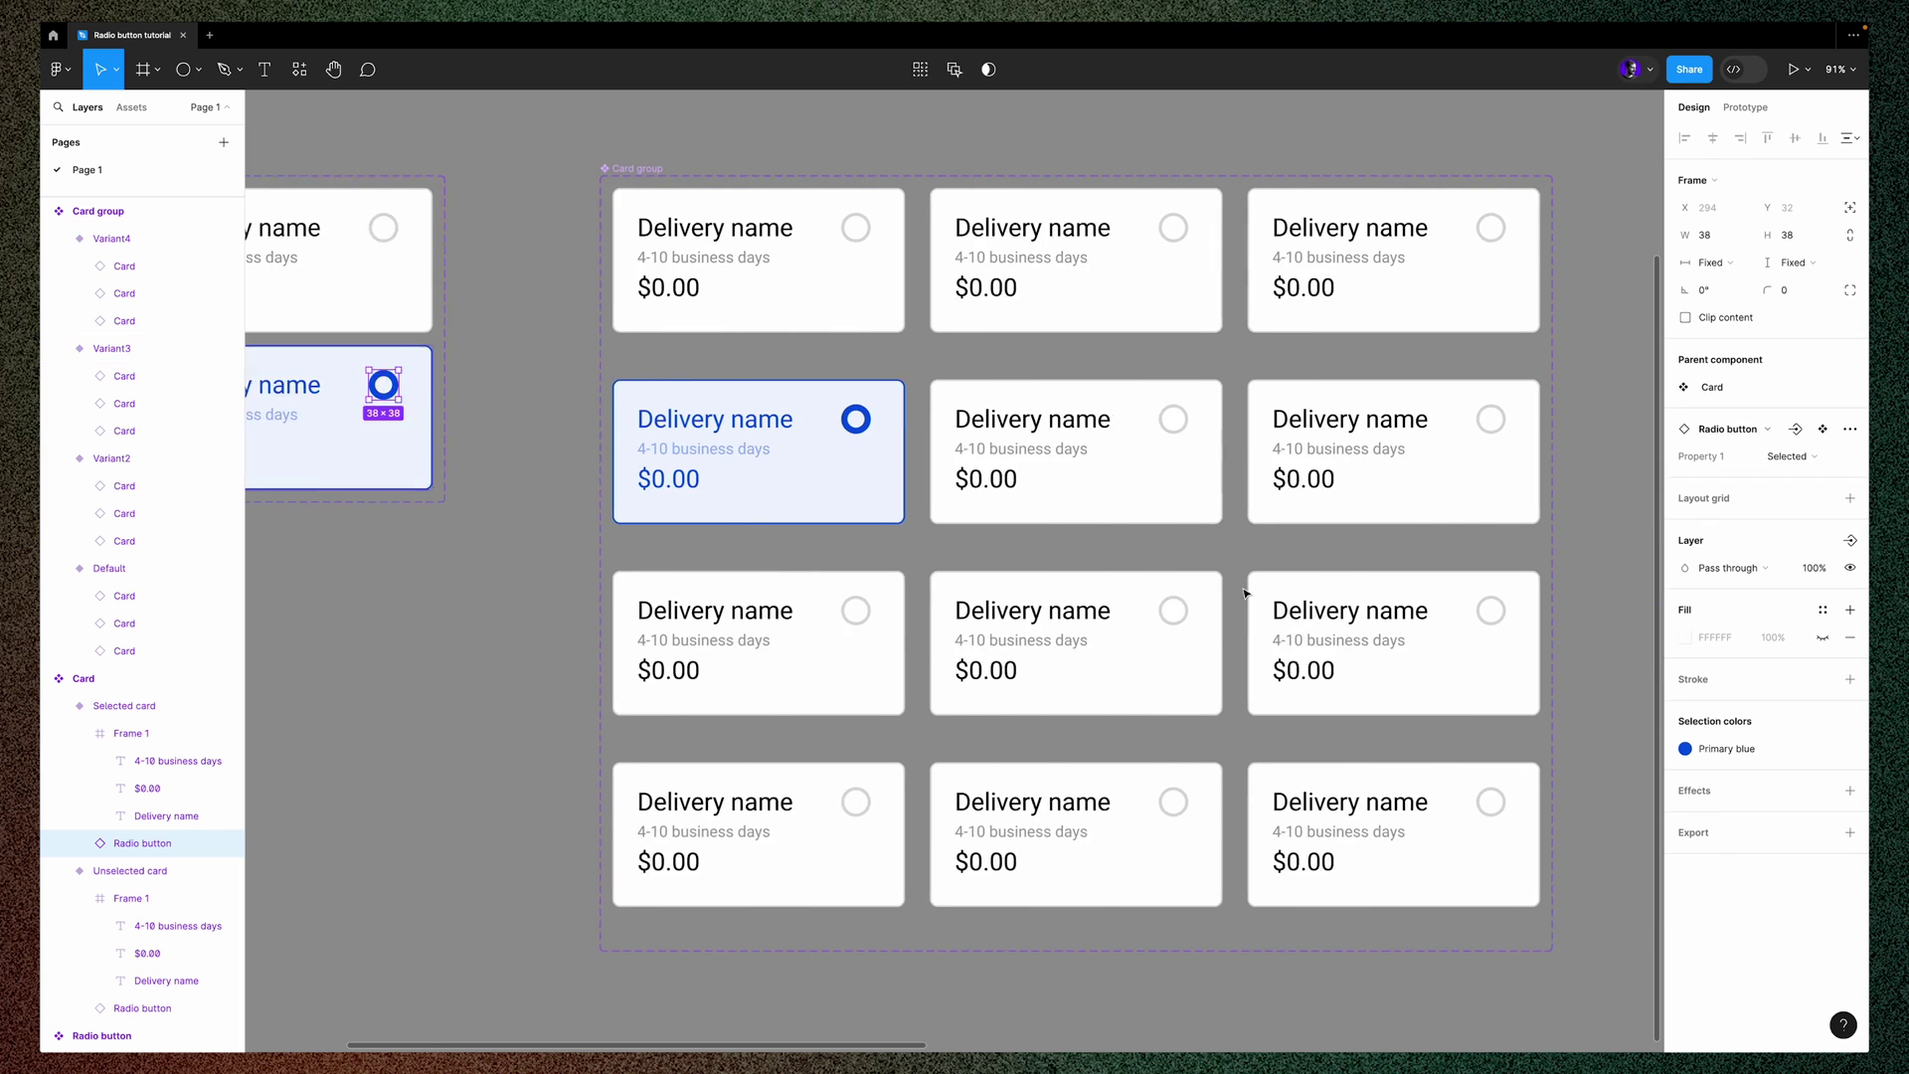
click(955, 683)
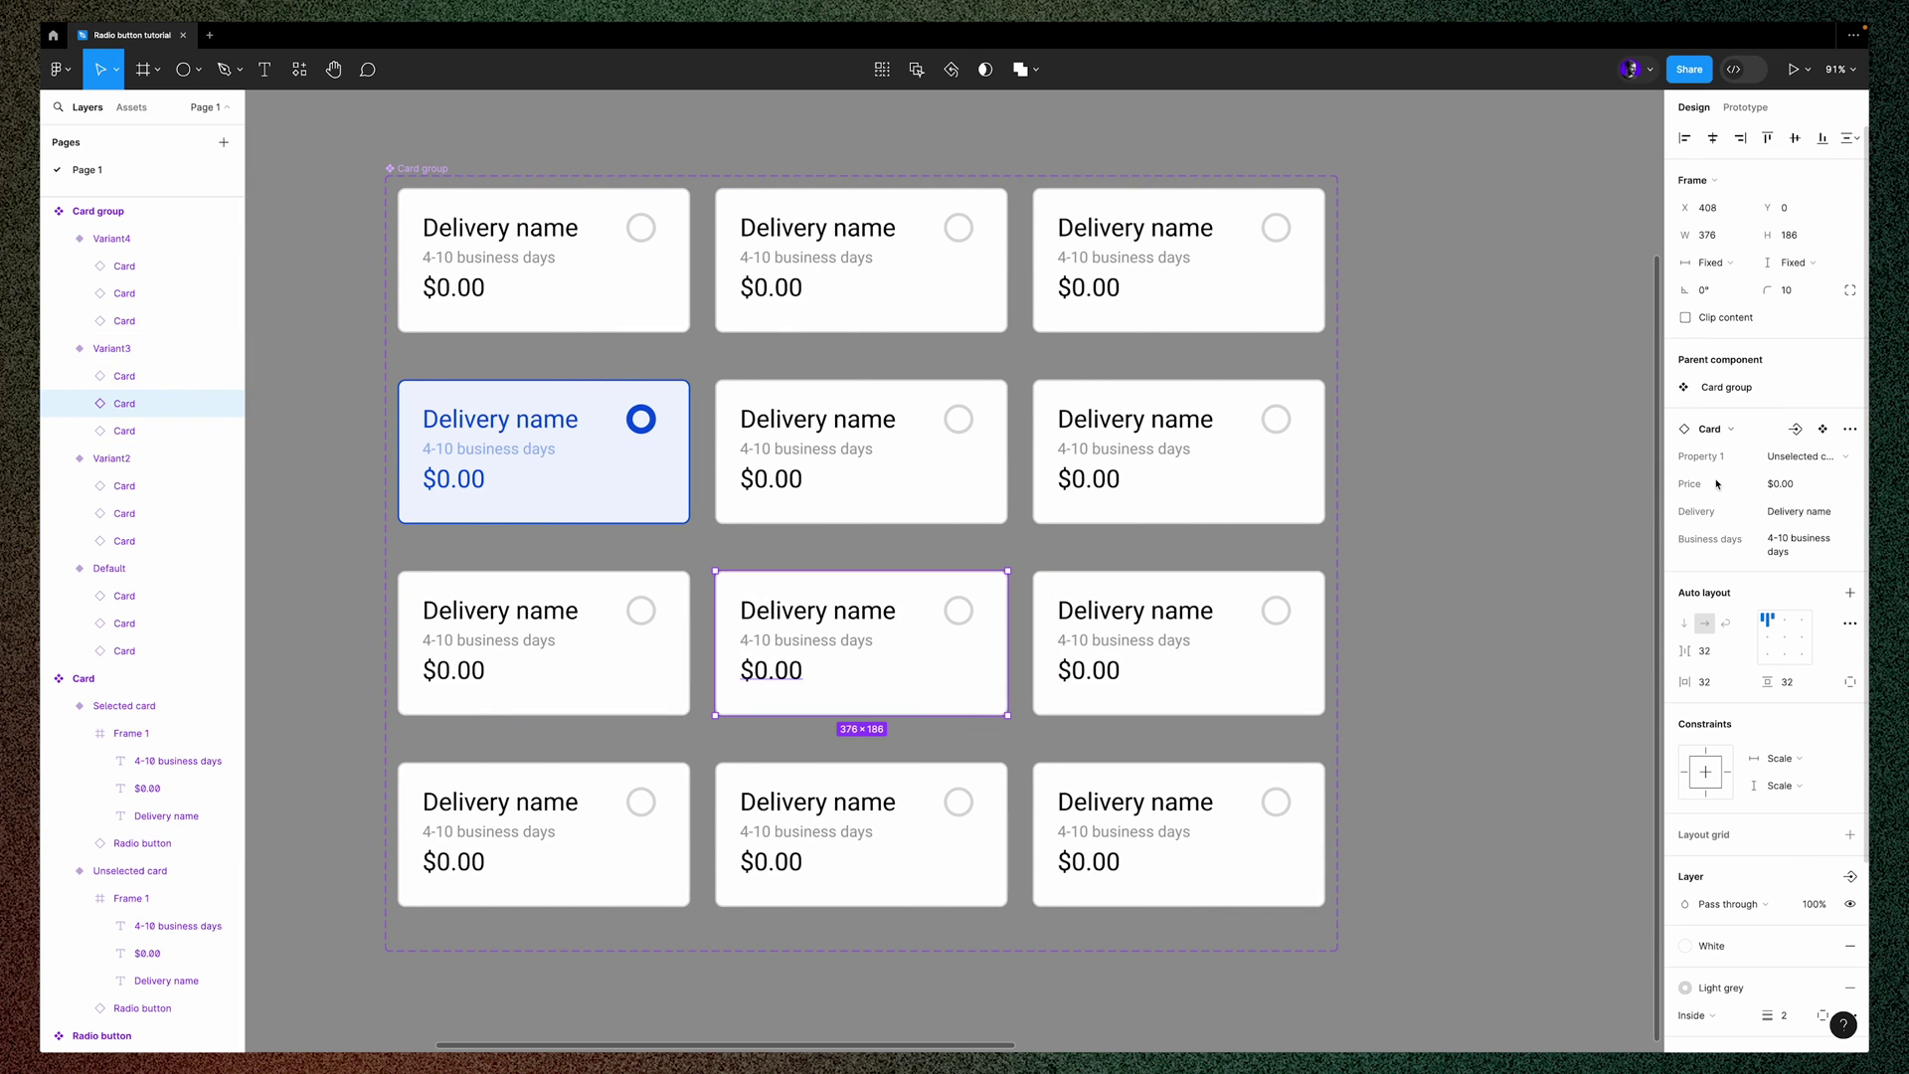
click(1802, 457)
click(1785, 475)
click(1238, 871)
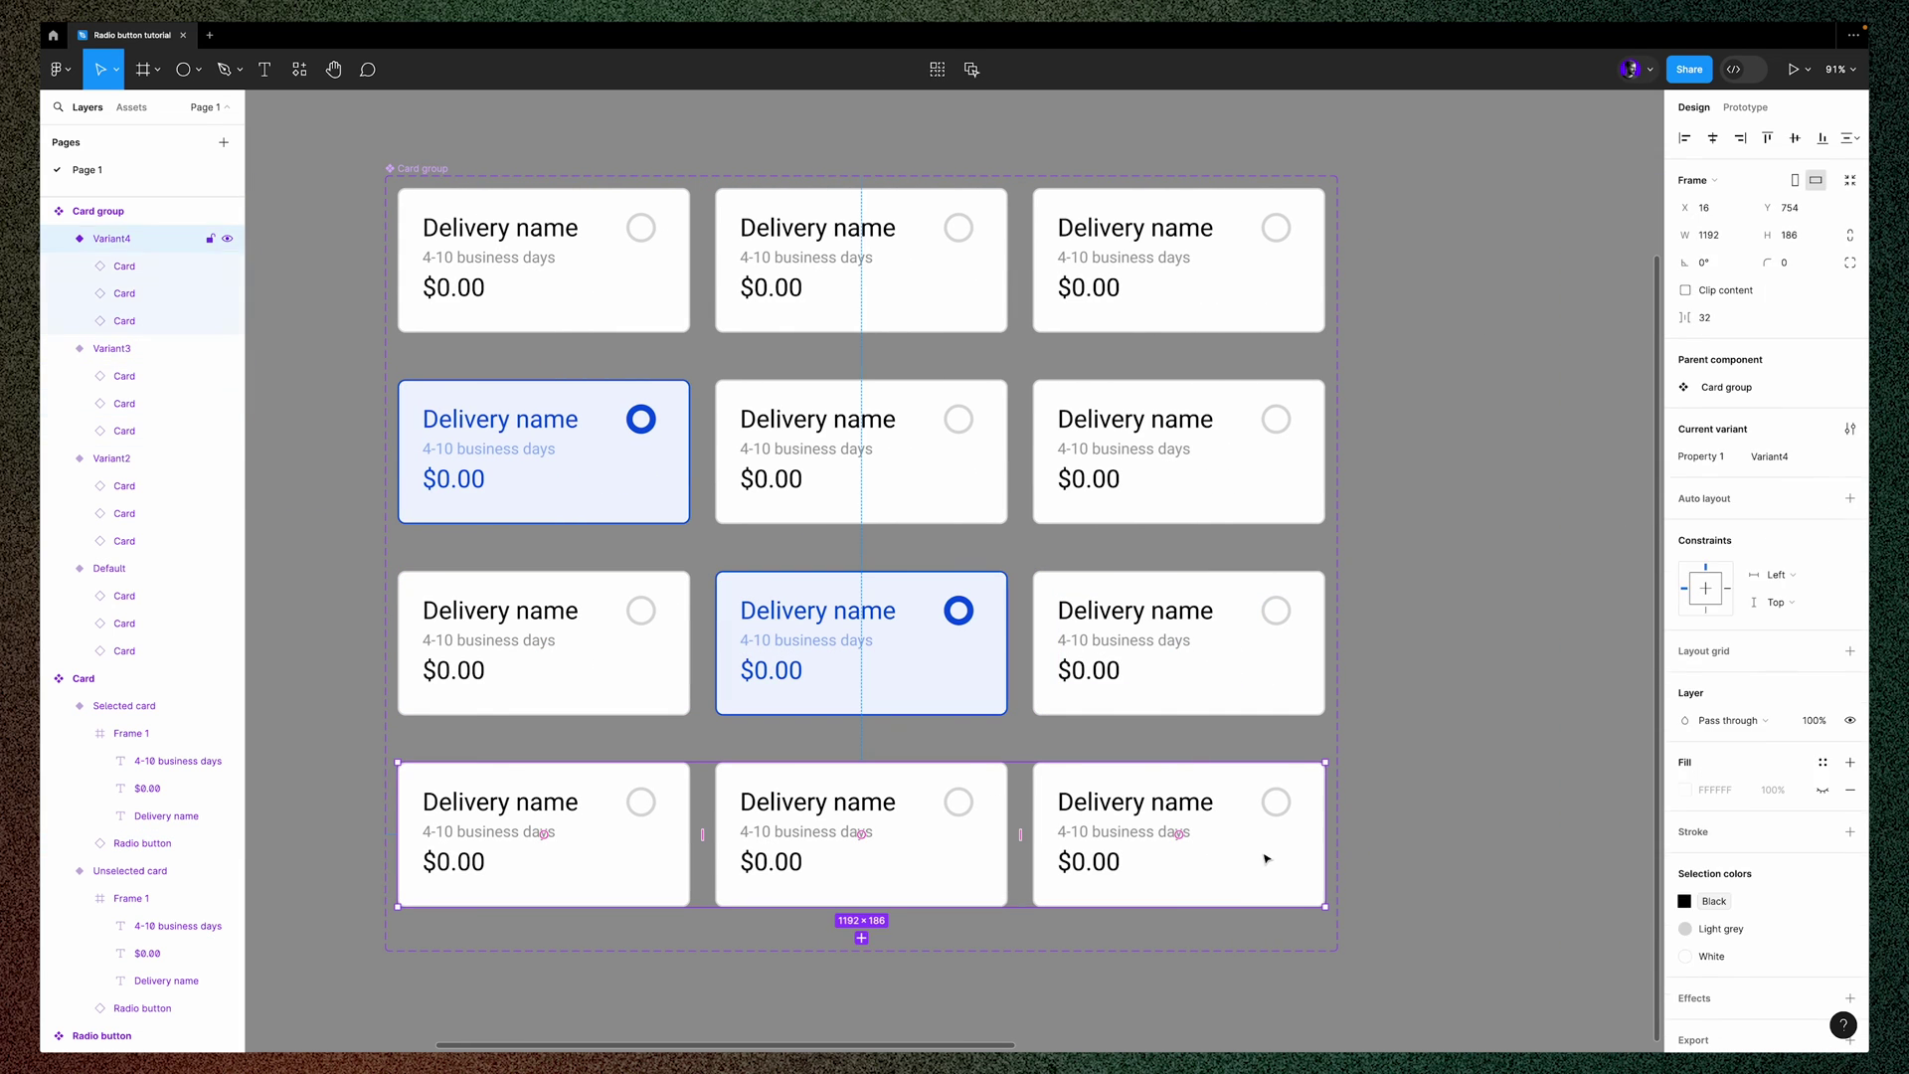
click(1266, 862)
click(1781, 458)
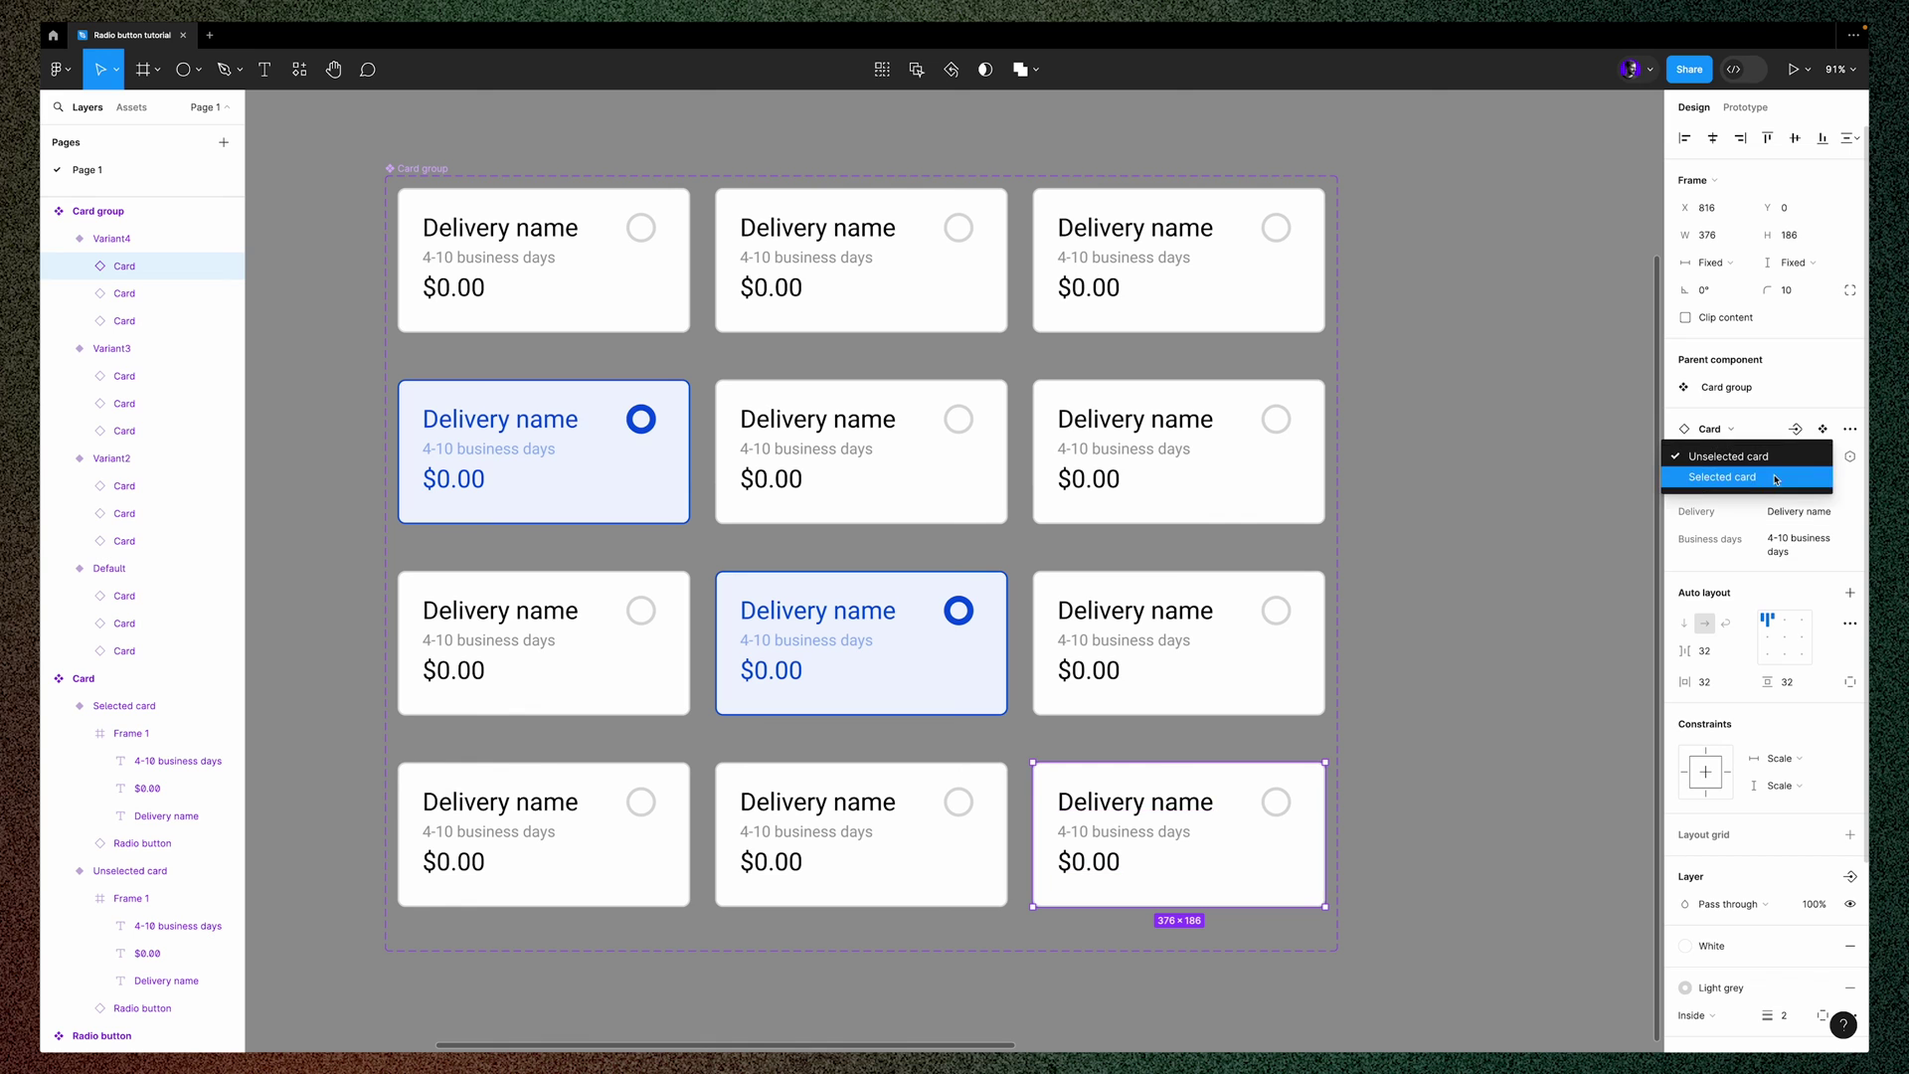
click(1778, 477)
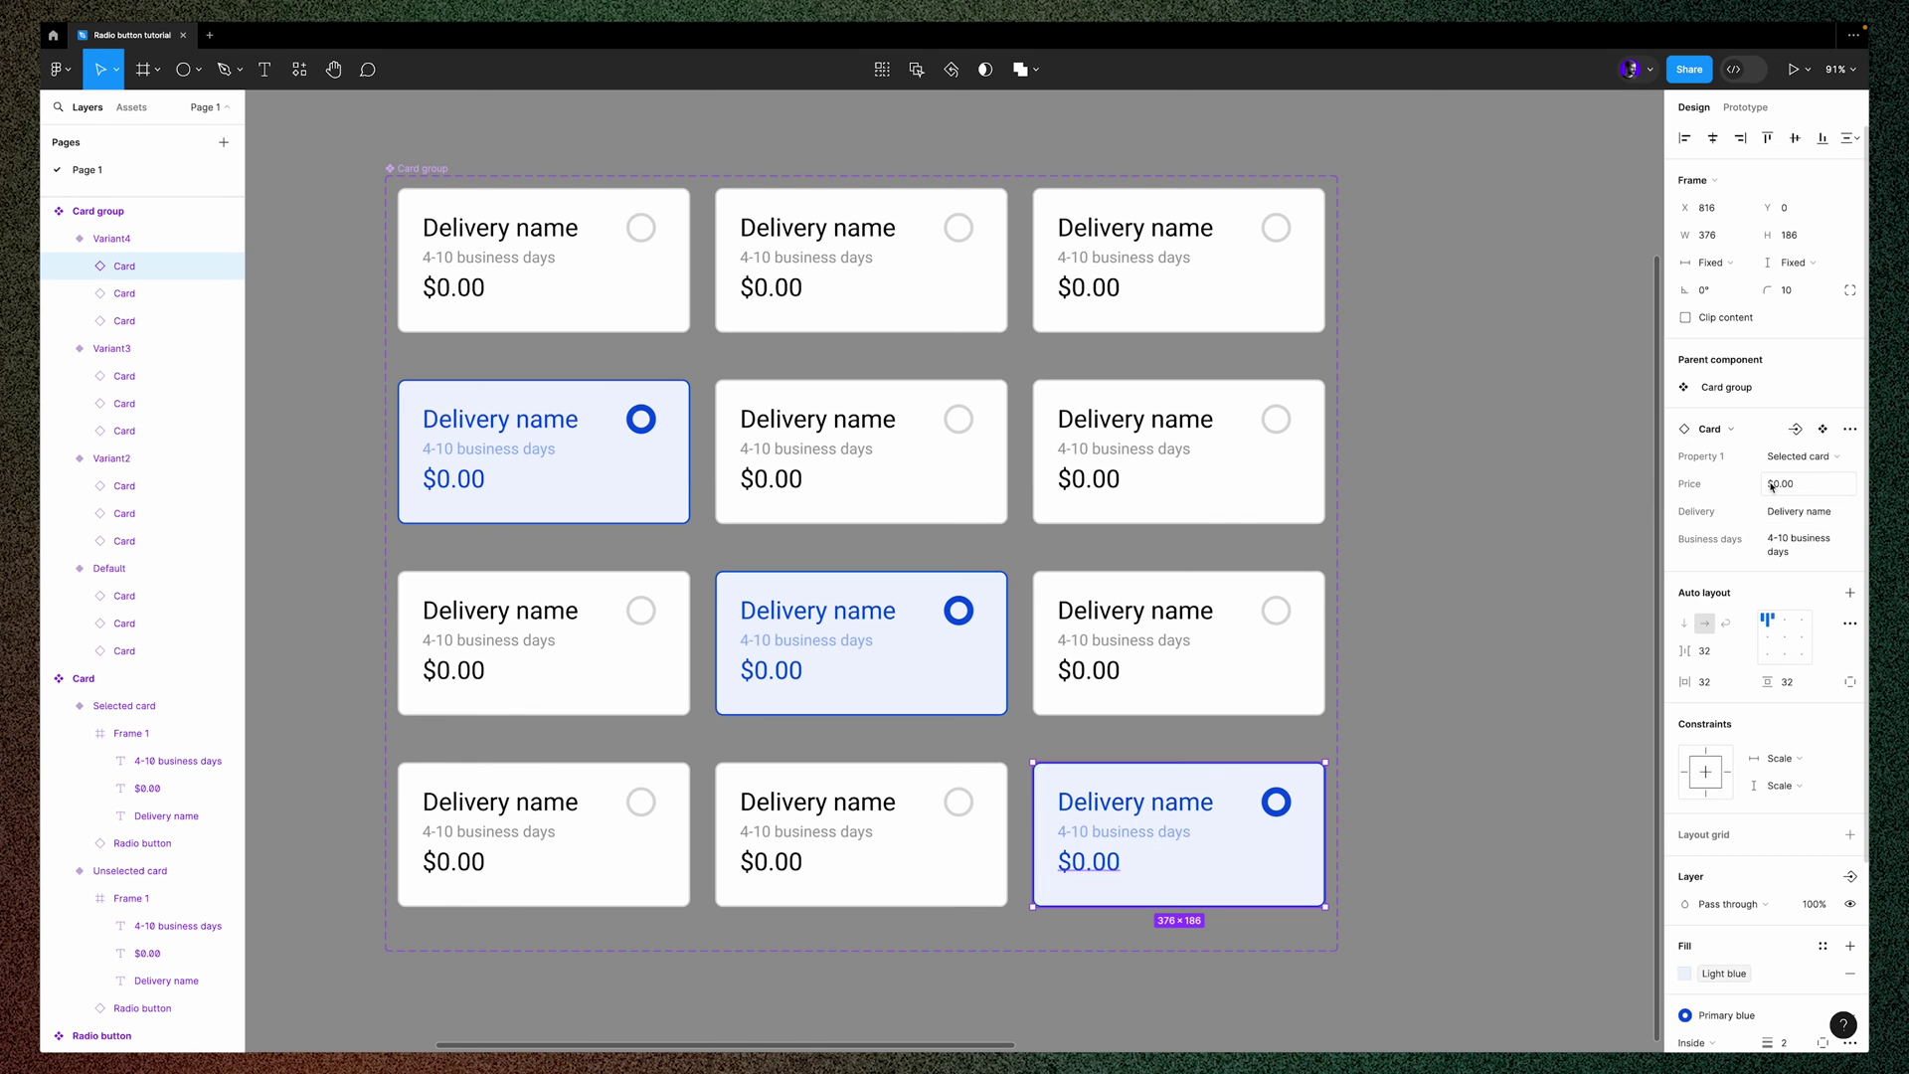
click(1436, 709)
scroll(1436, 708, down, 3)
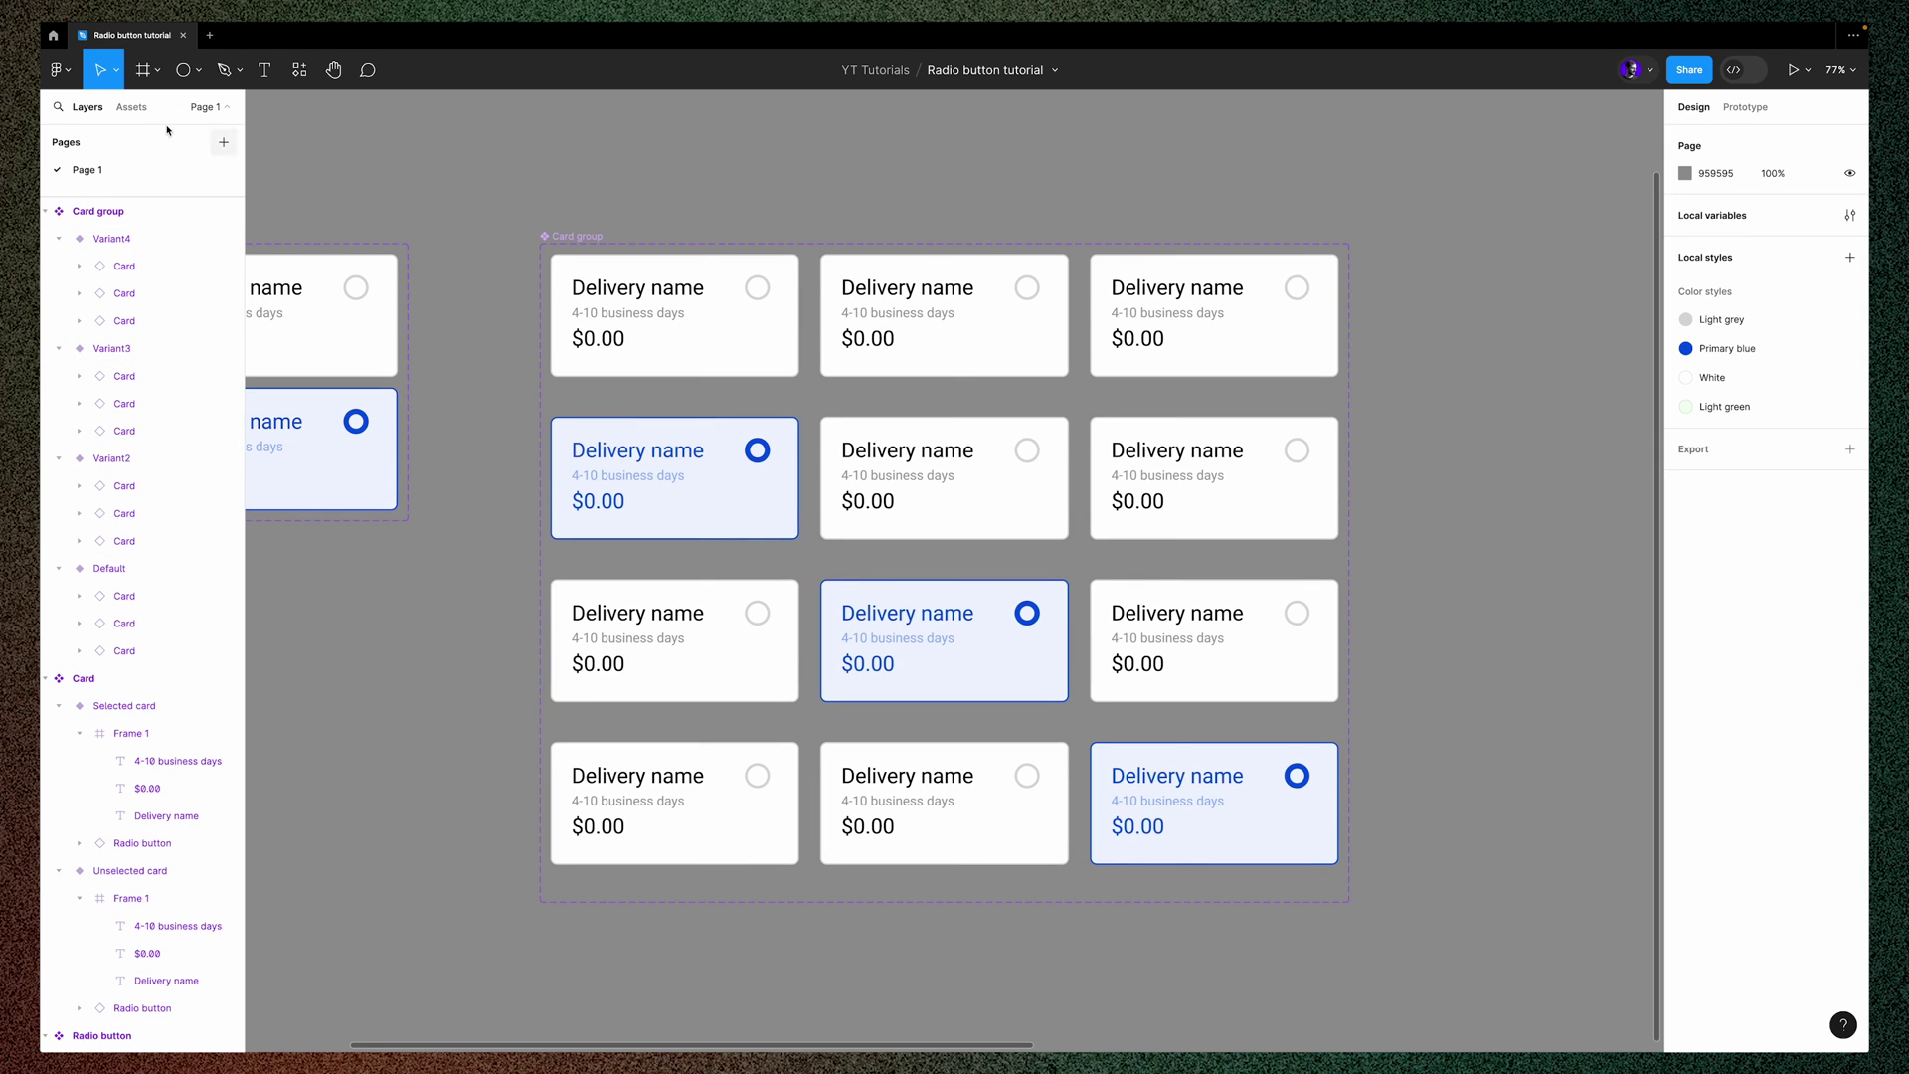
Drag a Card group instance from local Assets into the Delivery method panel of Desktop - 1
click(132, 108)
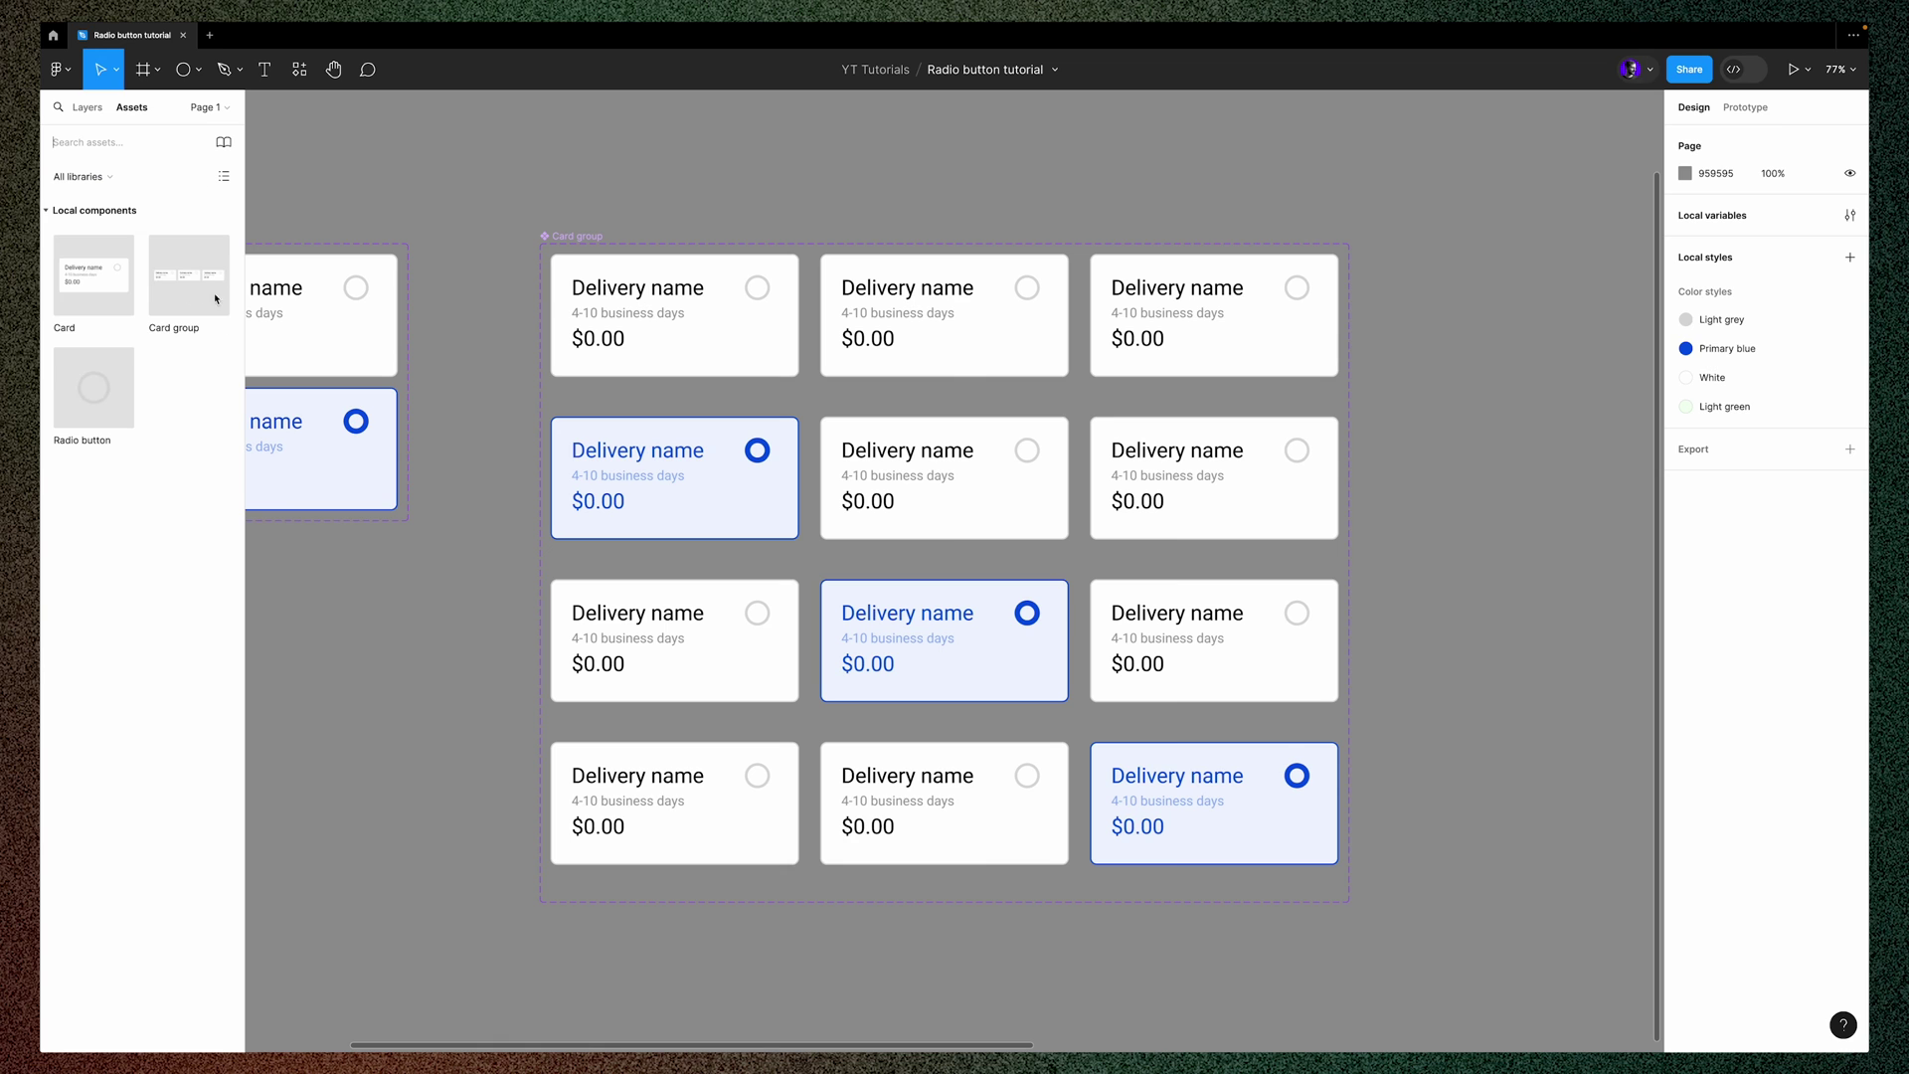
scroll(811, 721, right, 10)
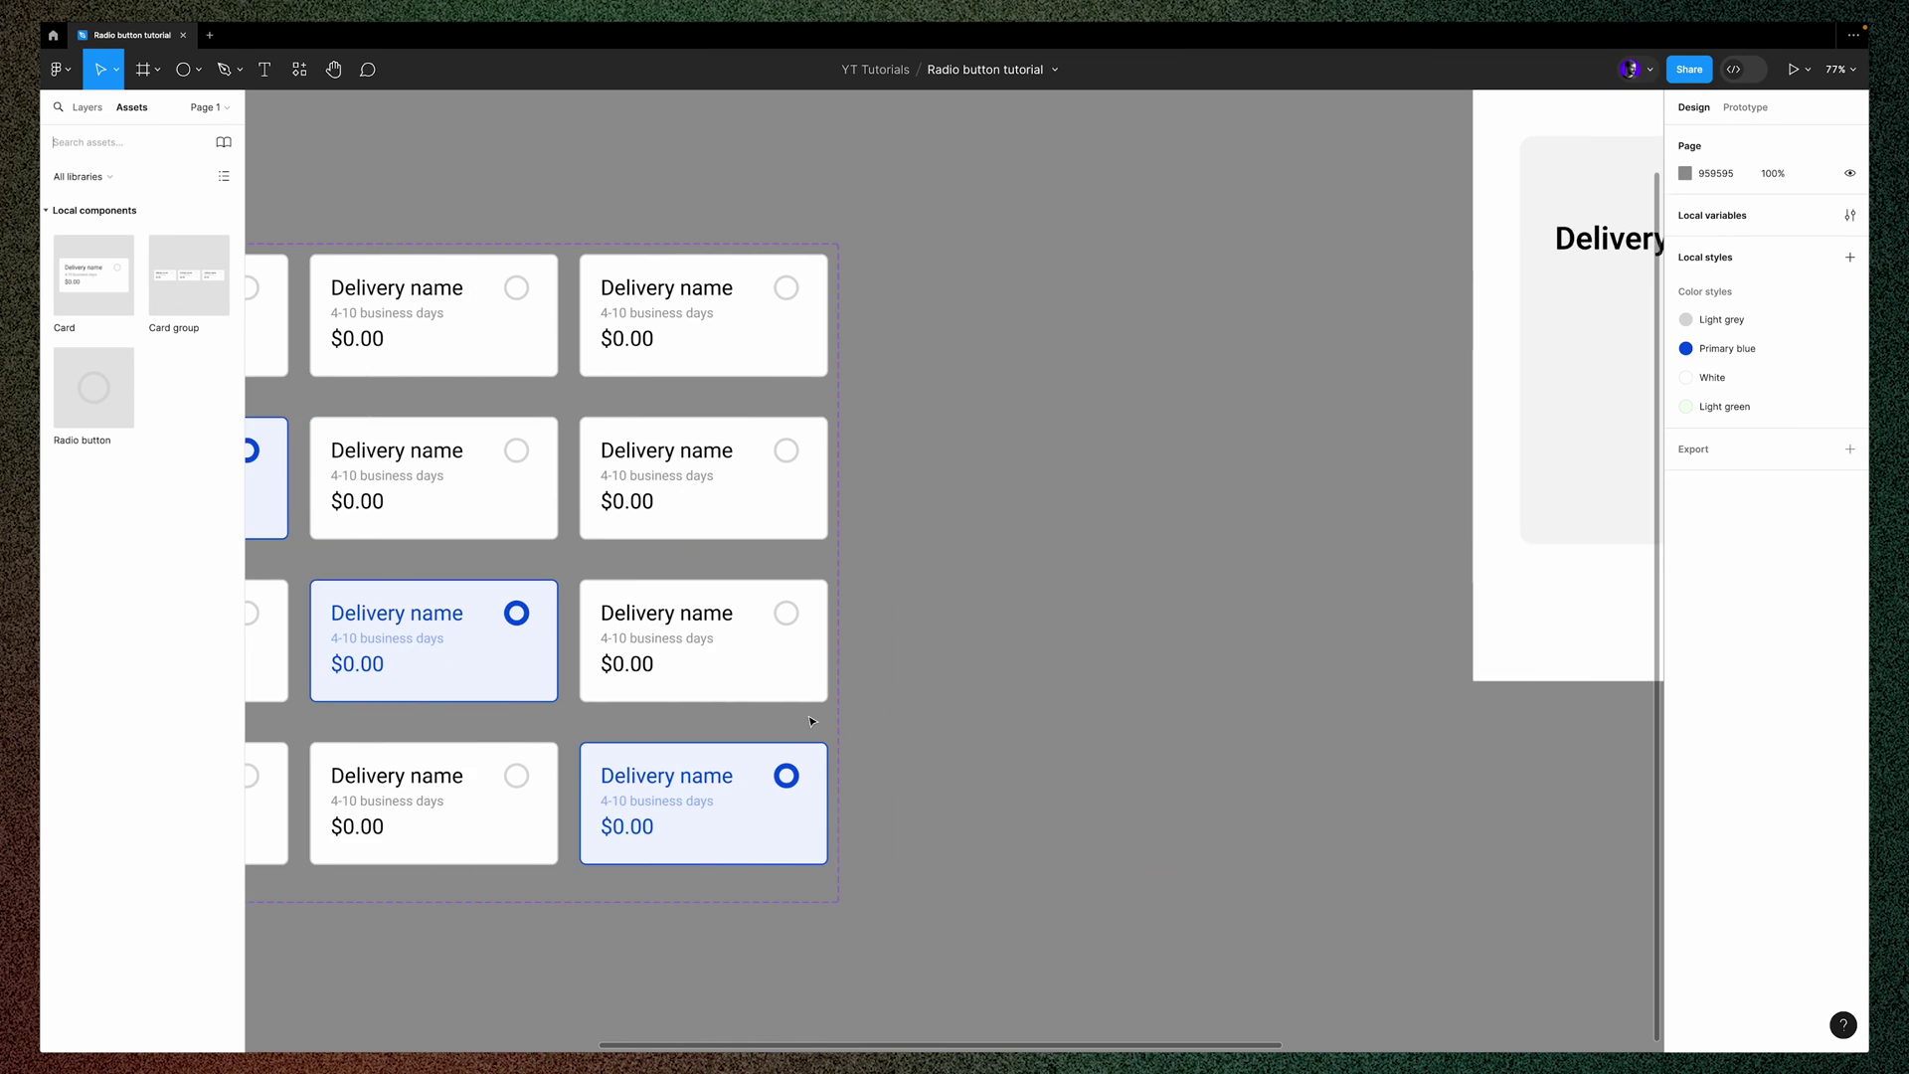
scroll(855, 639, right, 9)
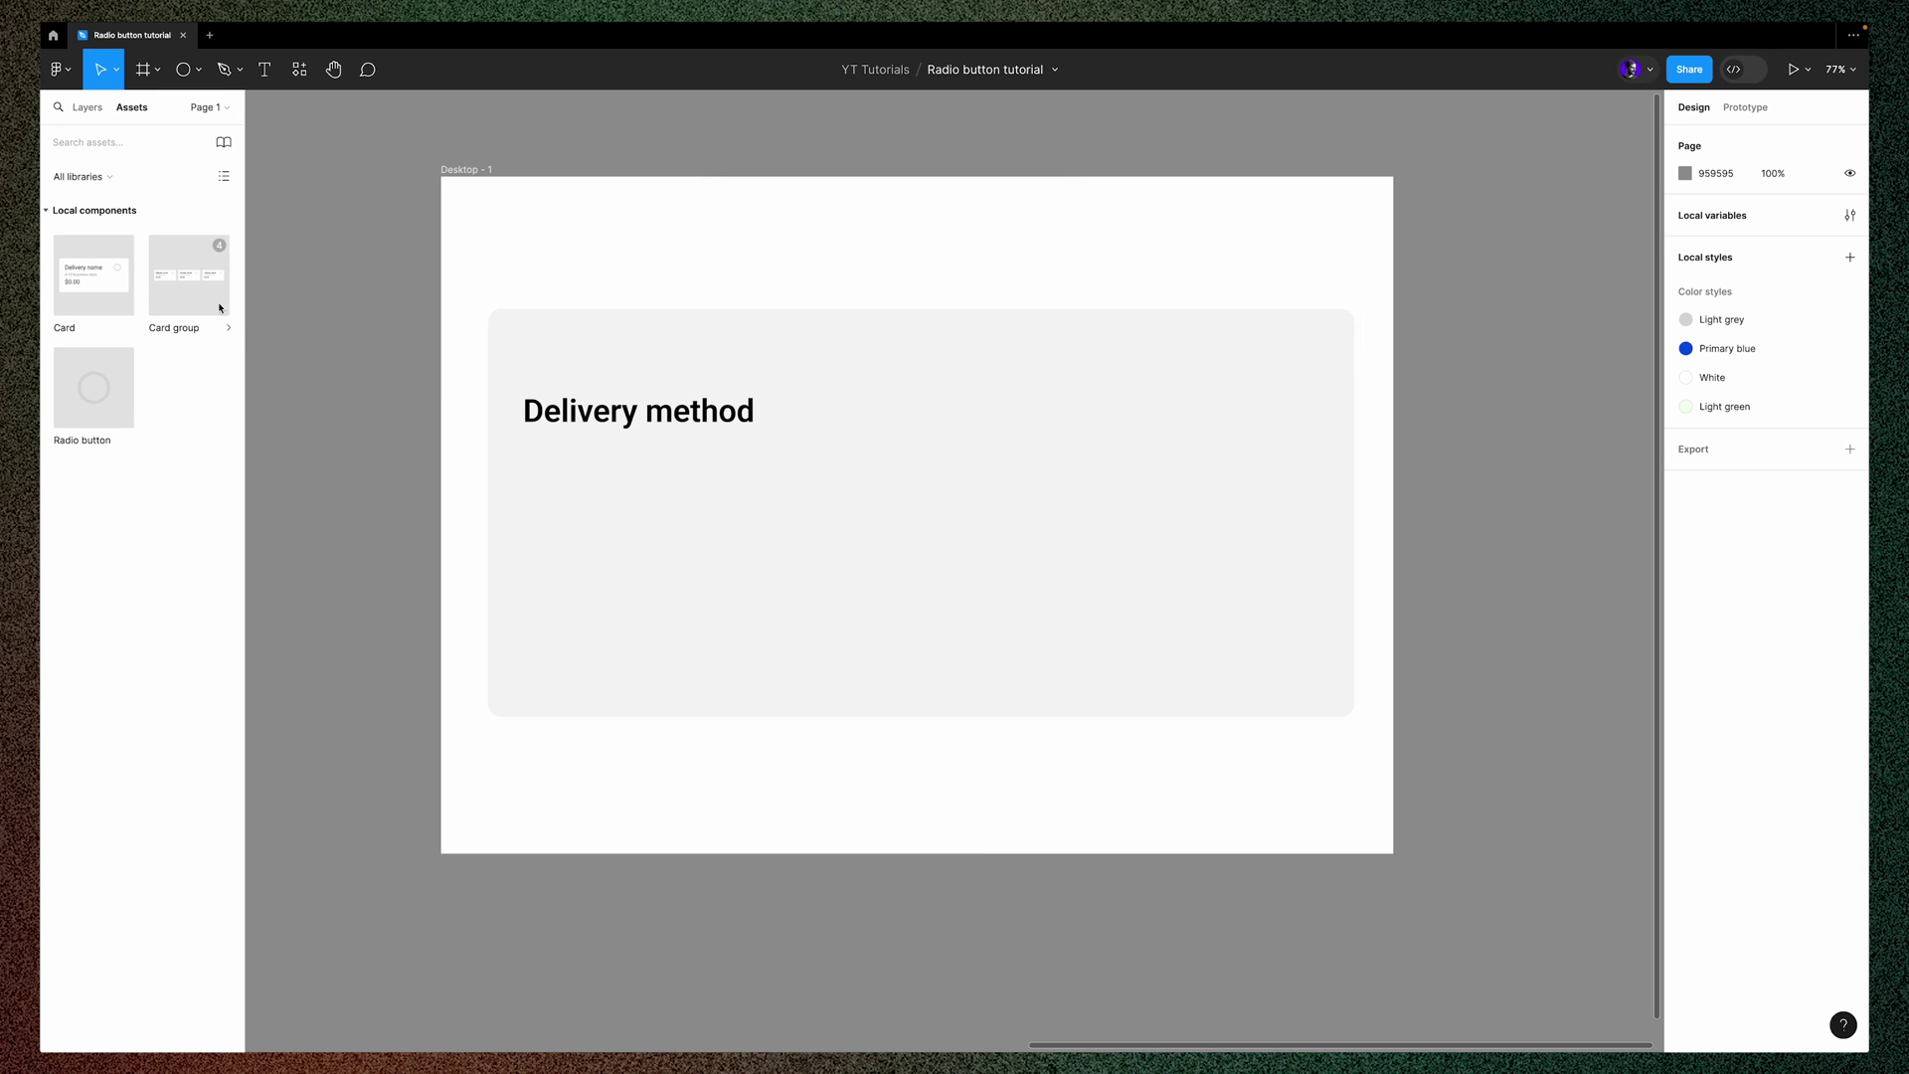
drag(213, 241, 929, 549)
scroll(707, 533, down, 1)
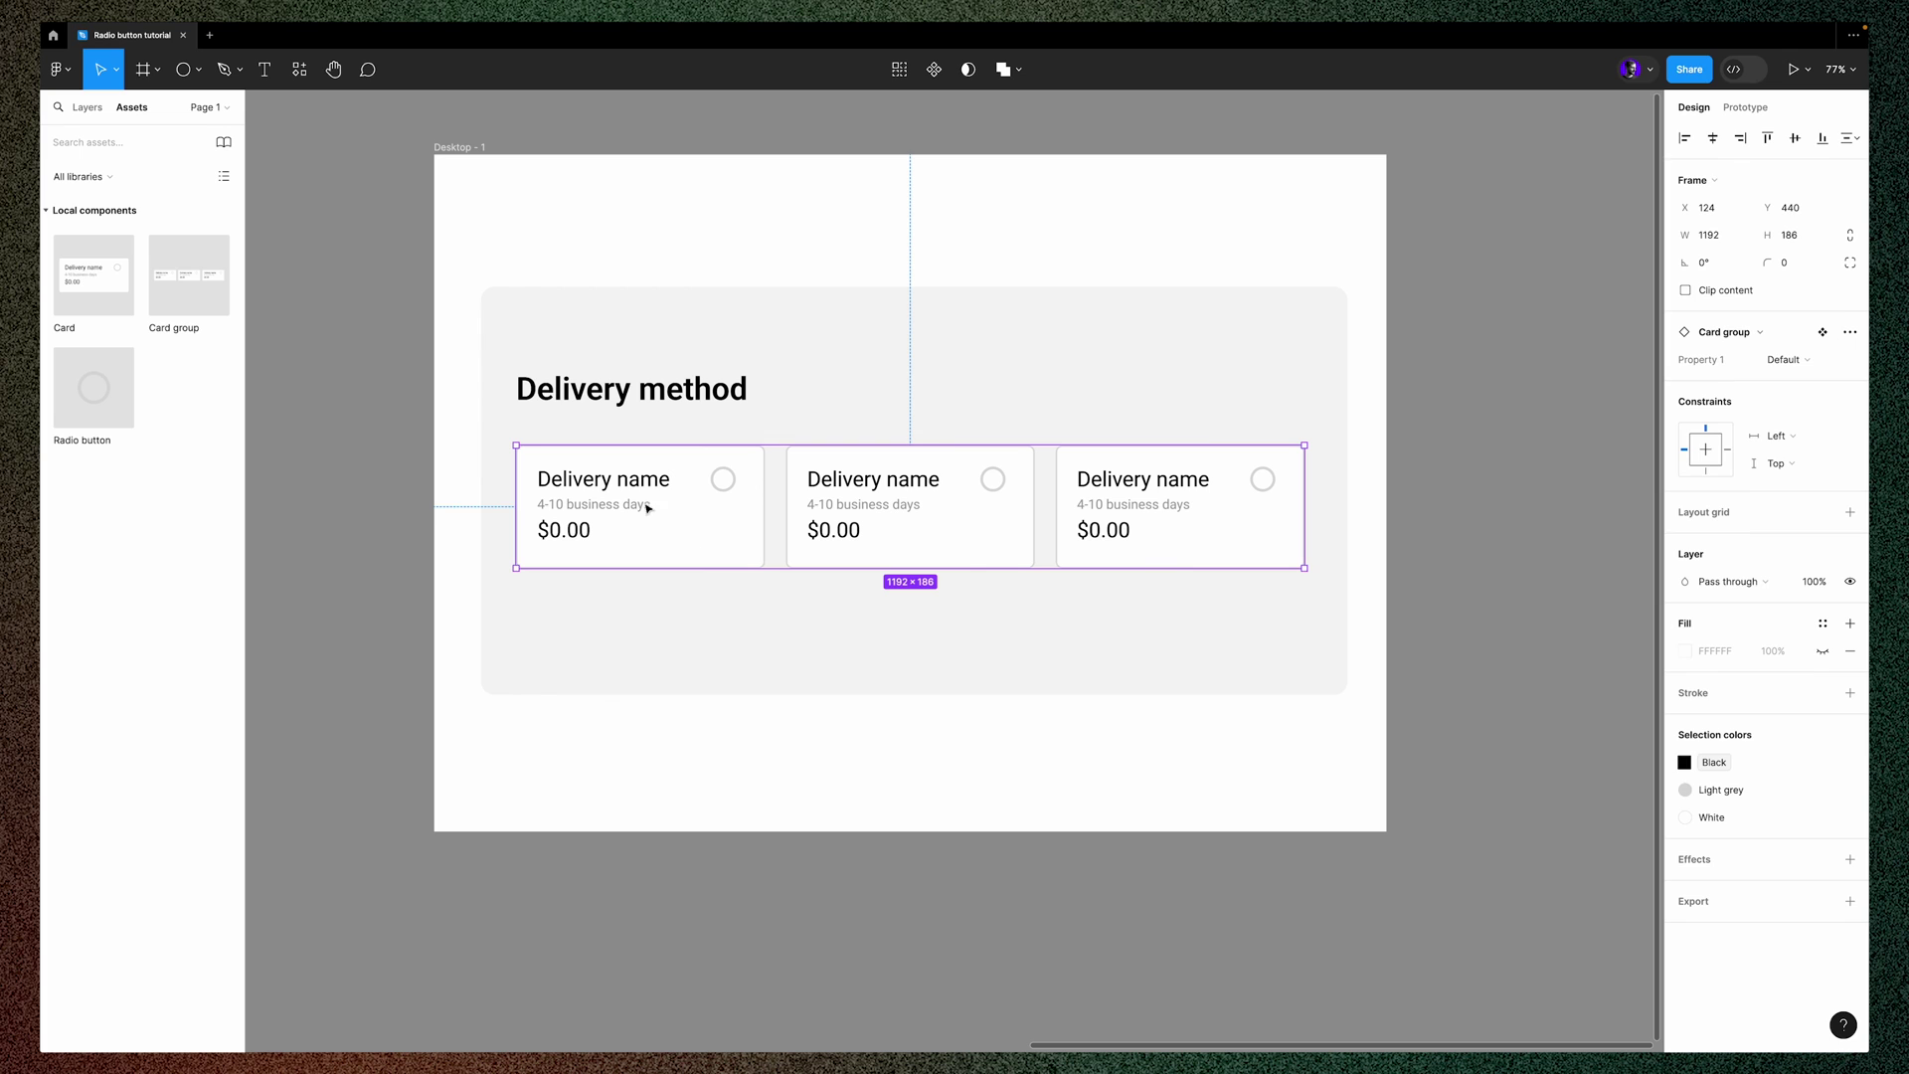
Rename the first card's delivery name to 'Standard'
double_click(702, 538)
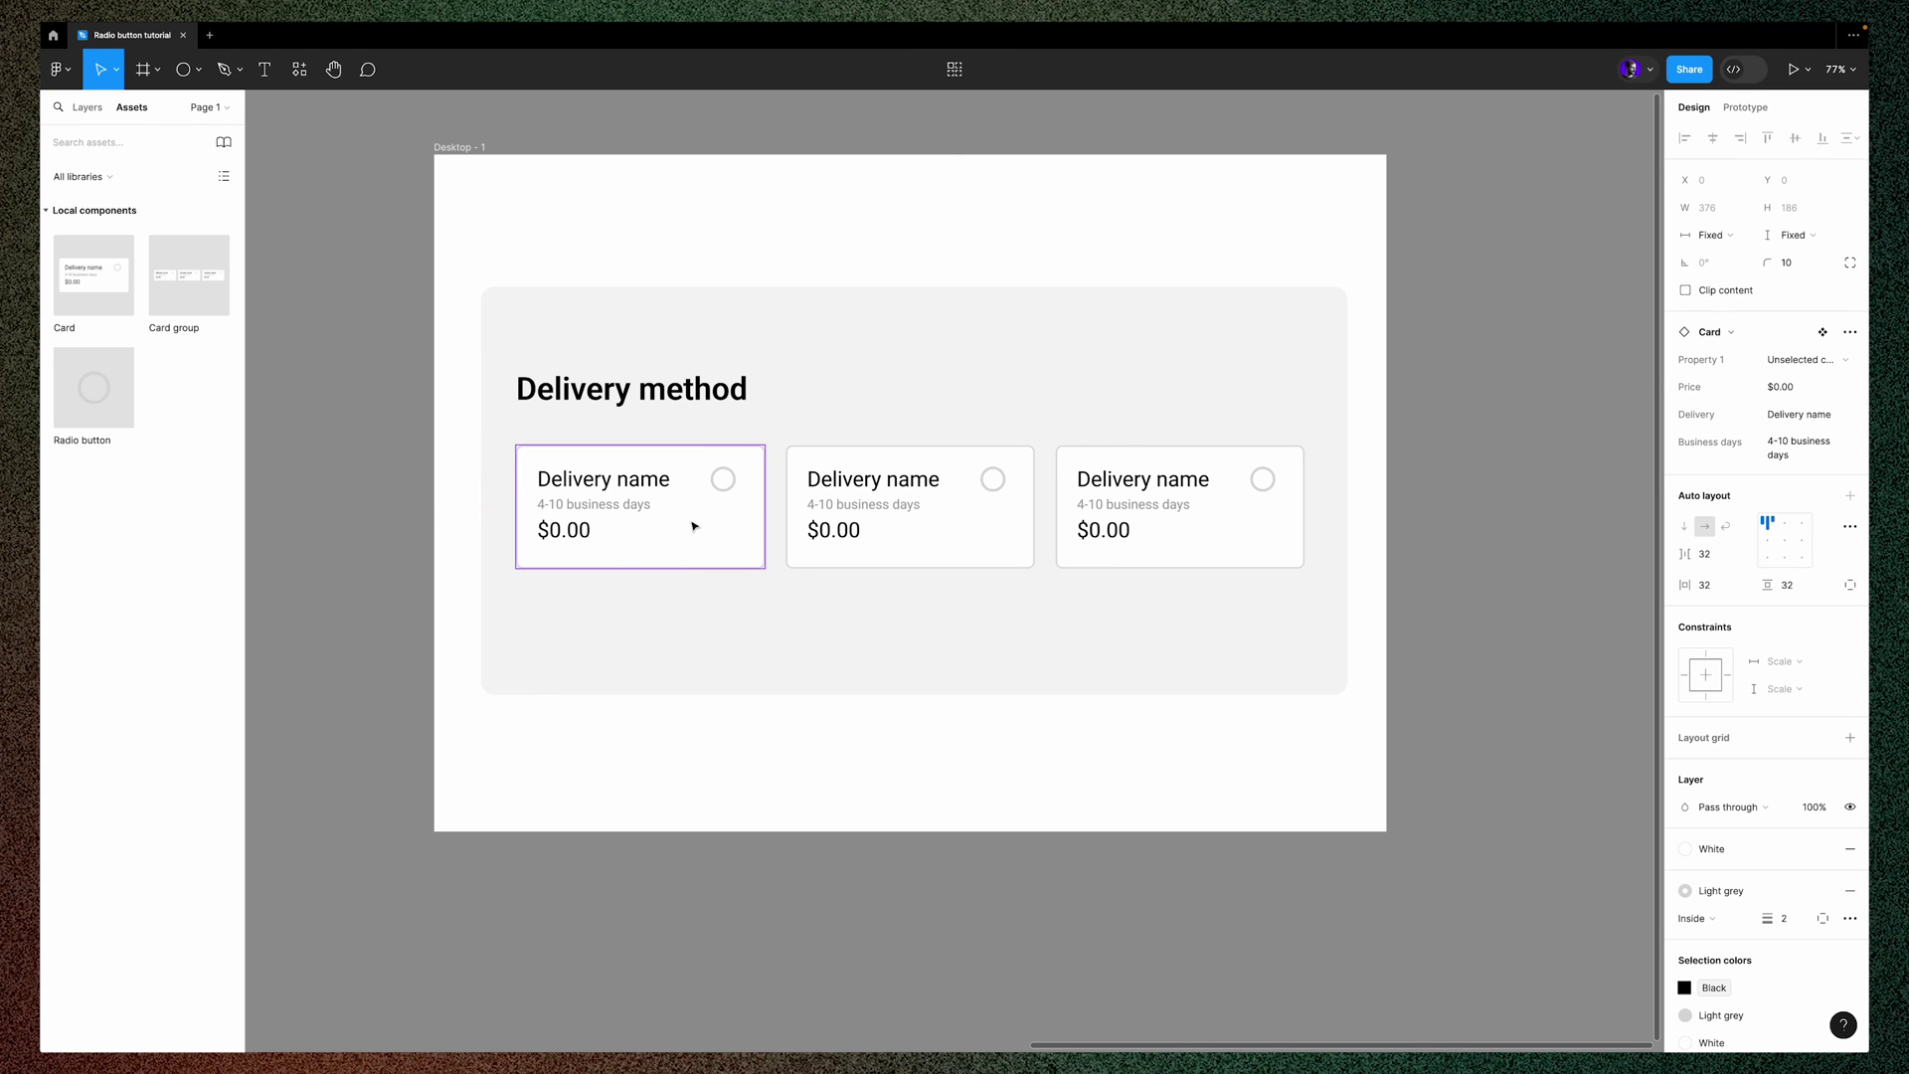
click(1785, 417)
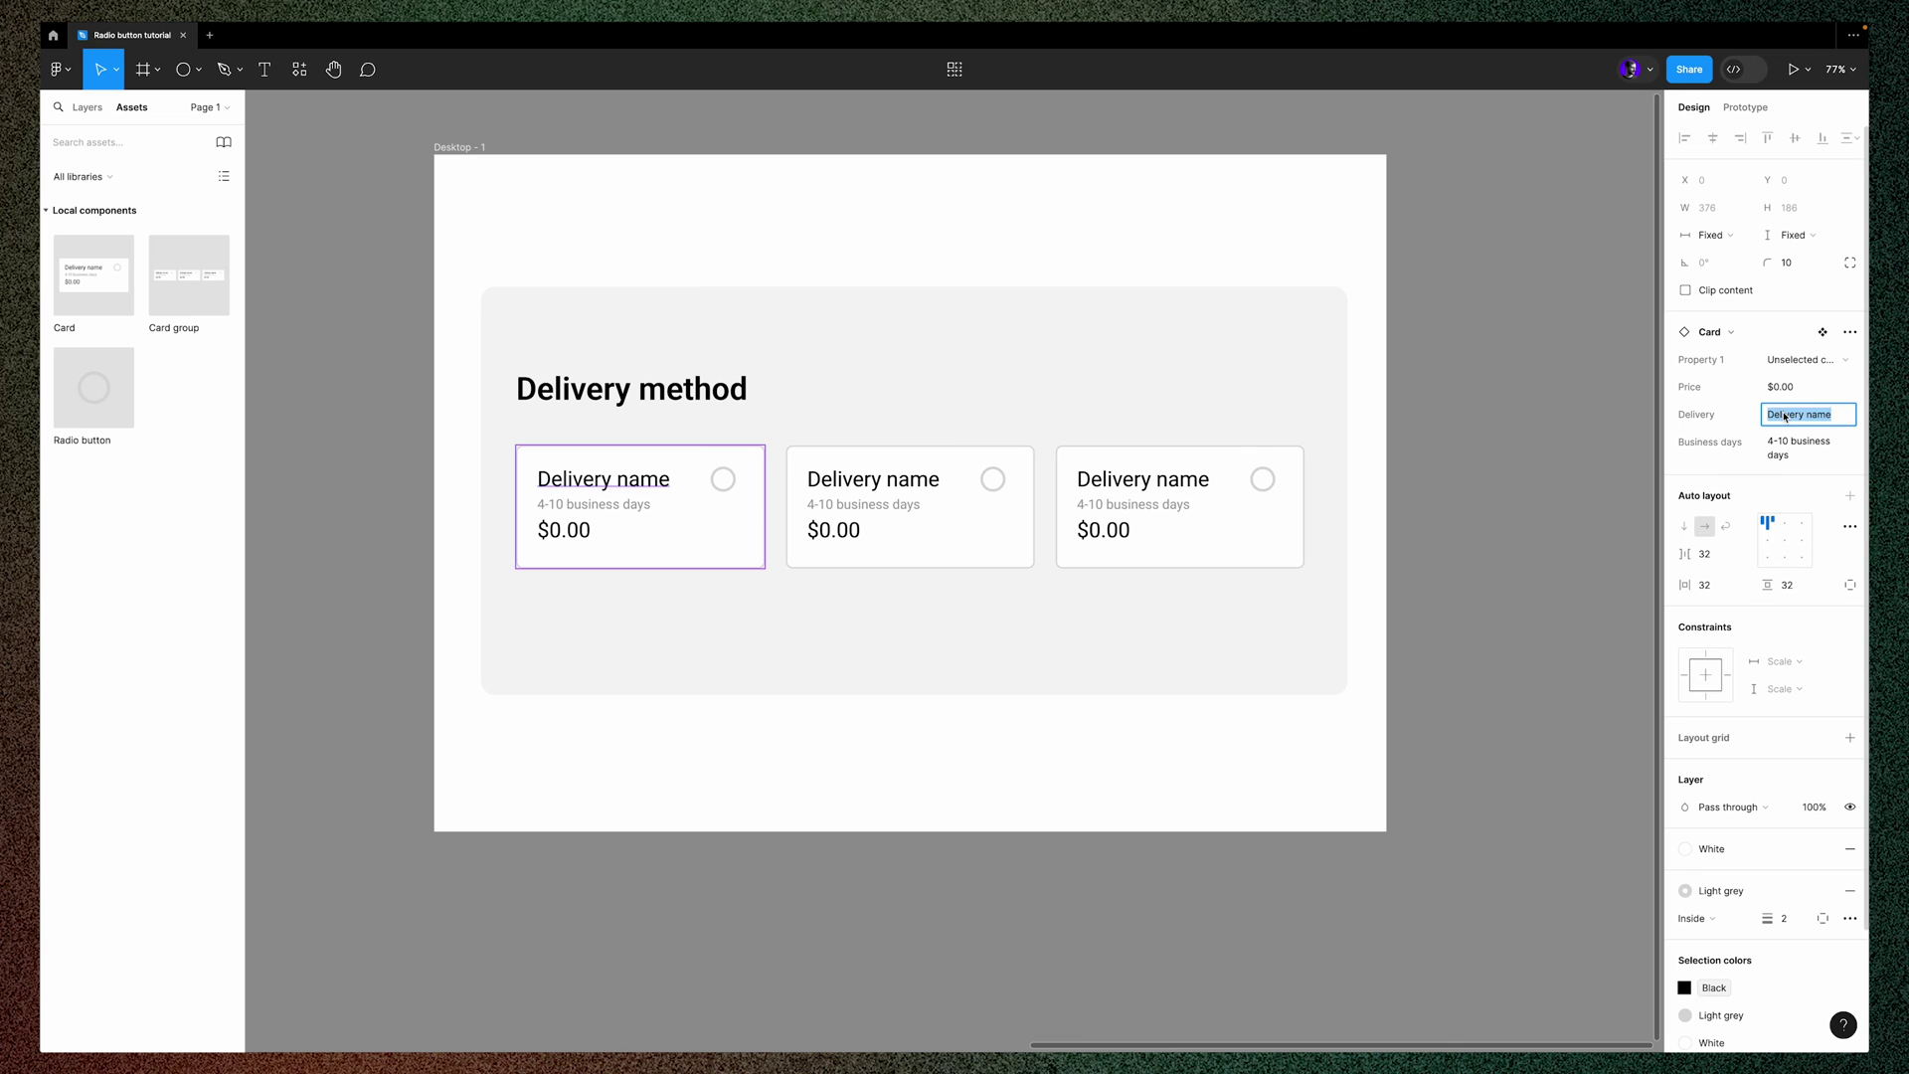
text(Standard)
key(Return)
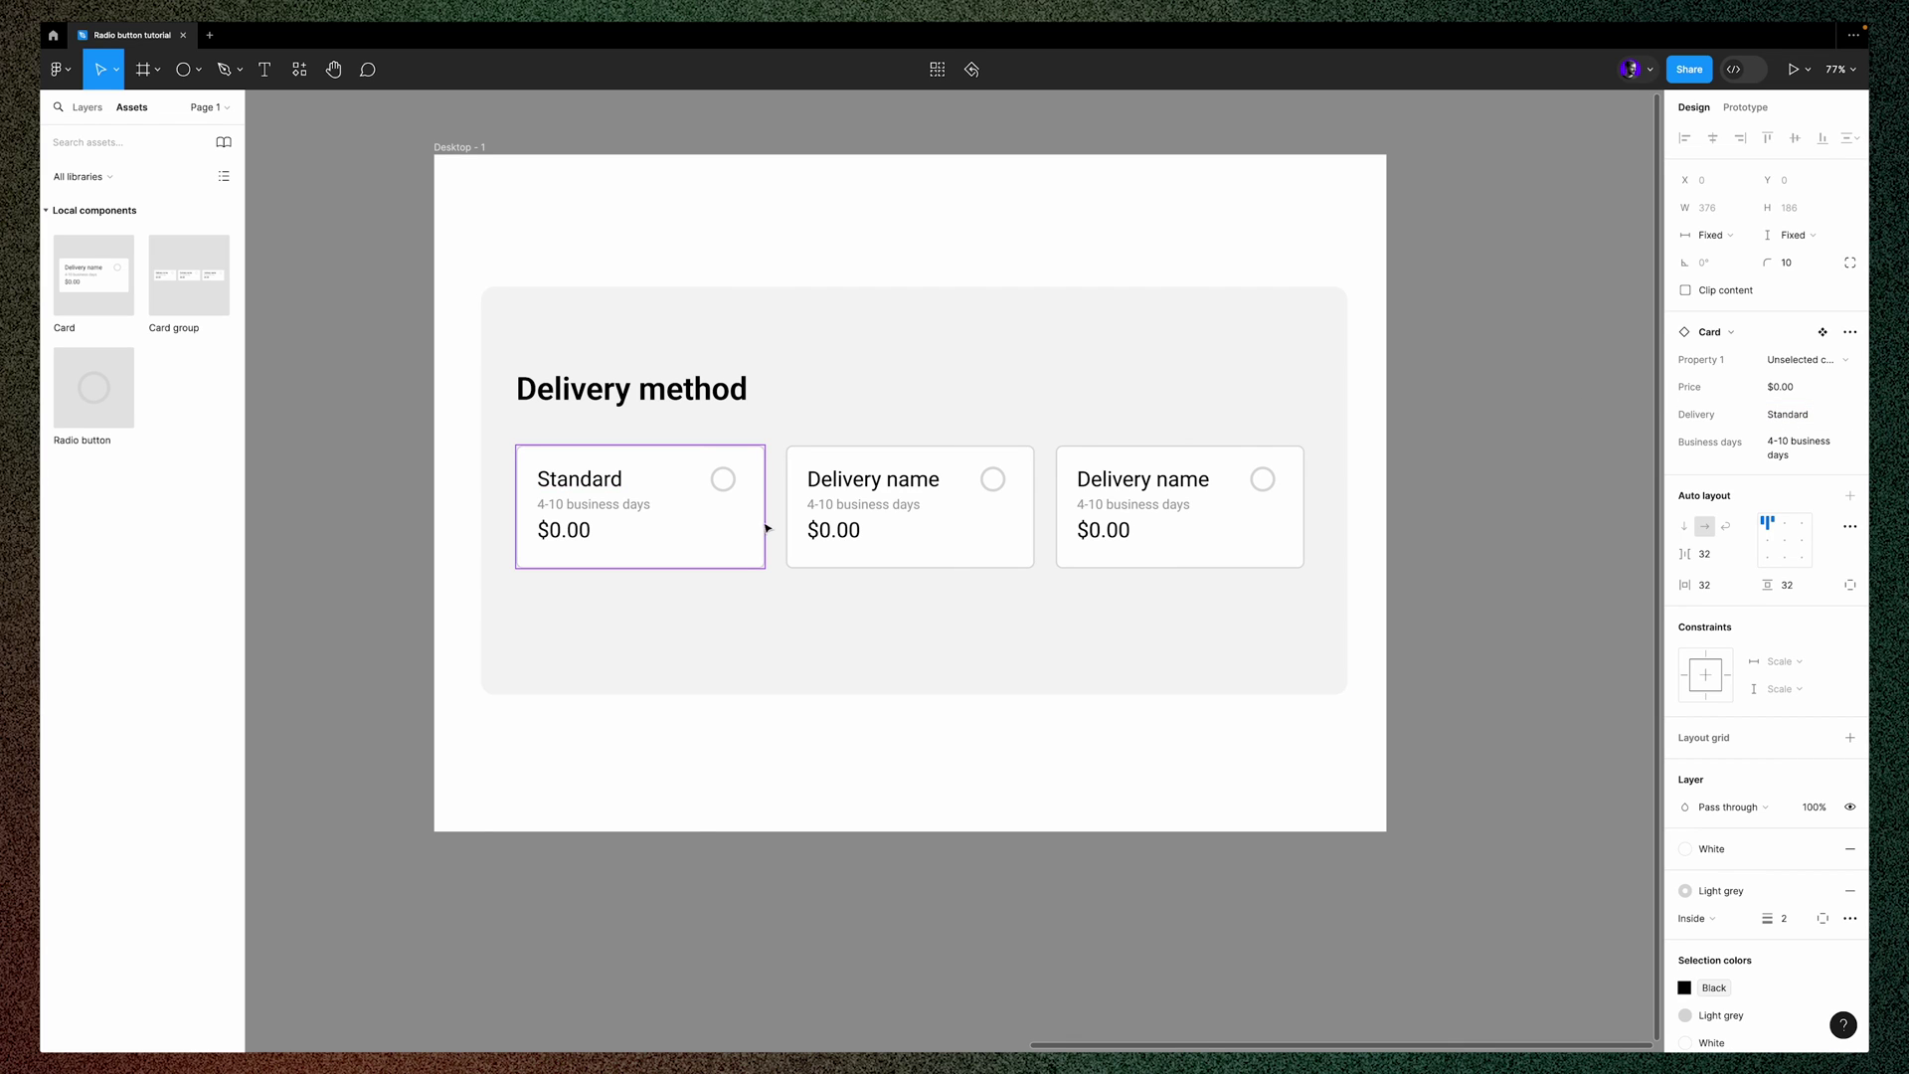
Set the second card to 'Express' with 3-7 business days and a $16.00 price
click(1243, 537)
click(994, 546)
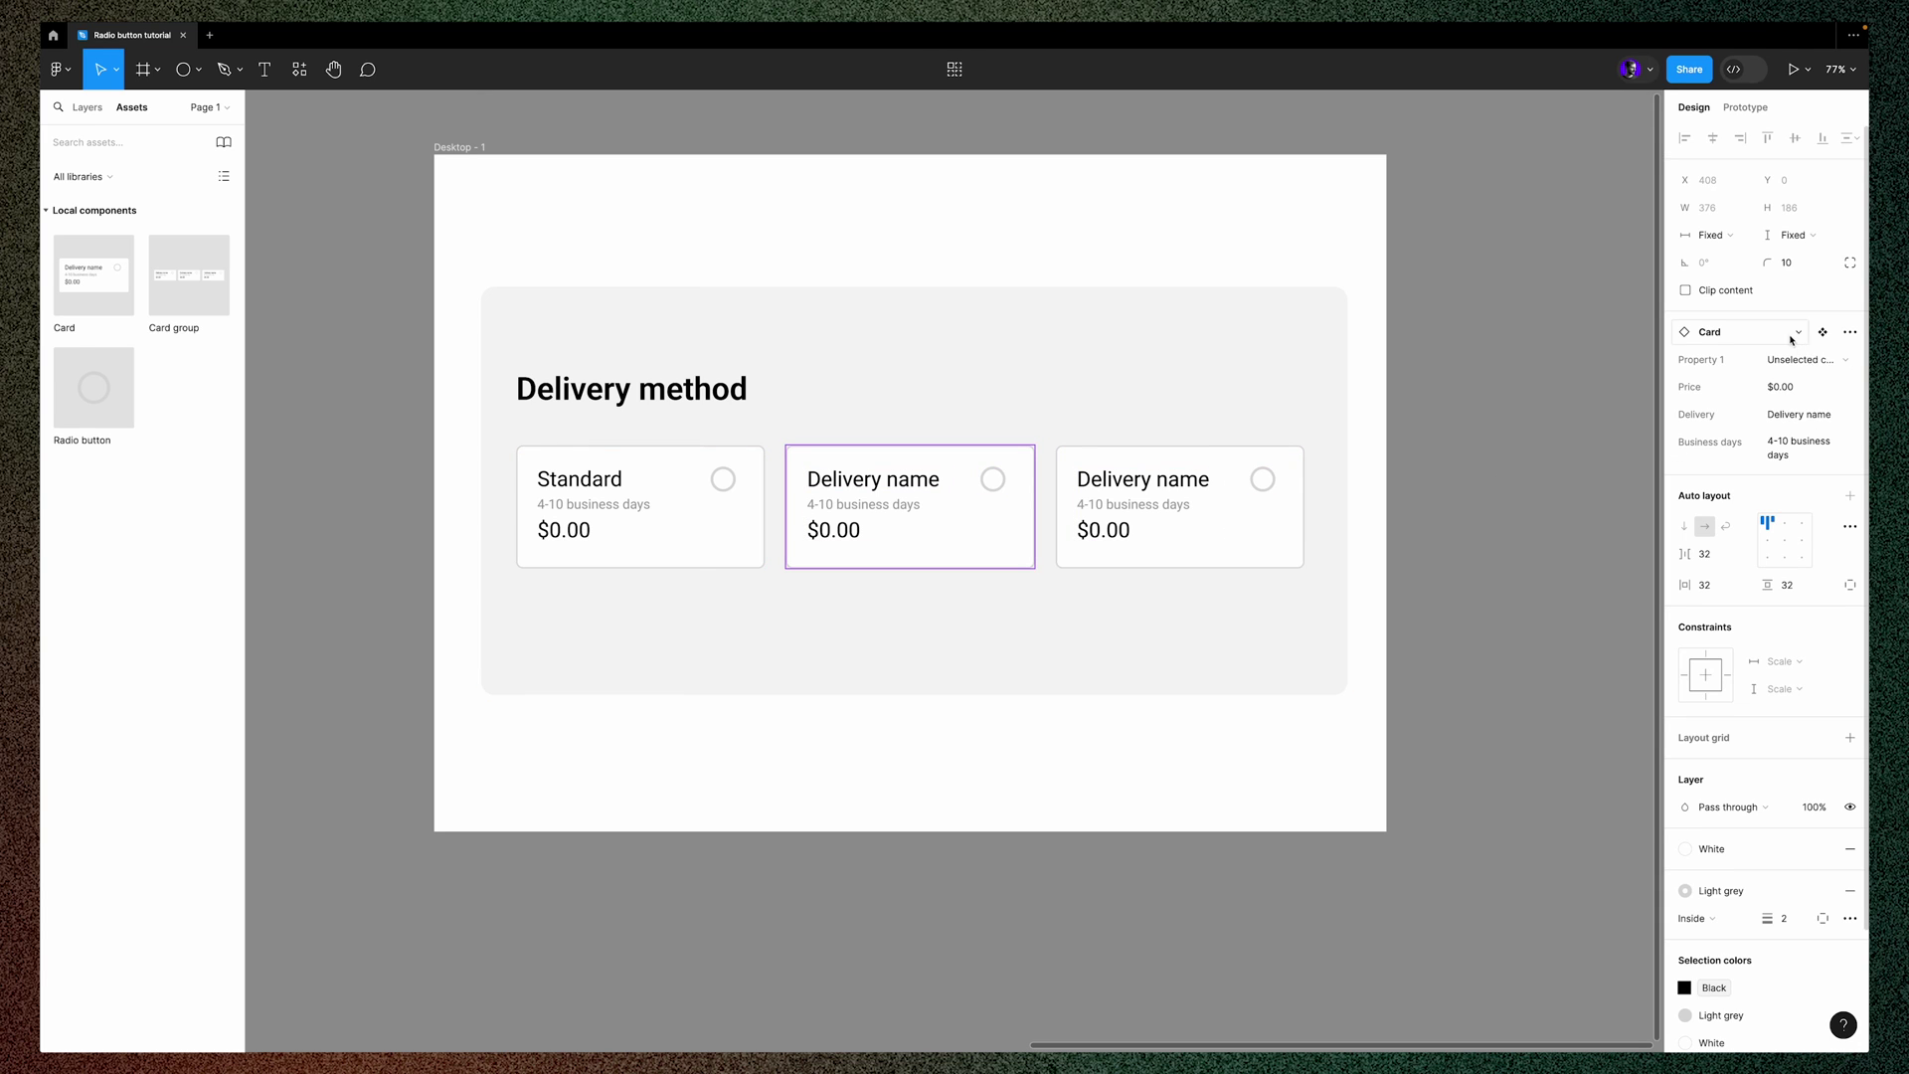
click(1798, 414)
text(Express)
click(1769, 446)
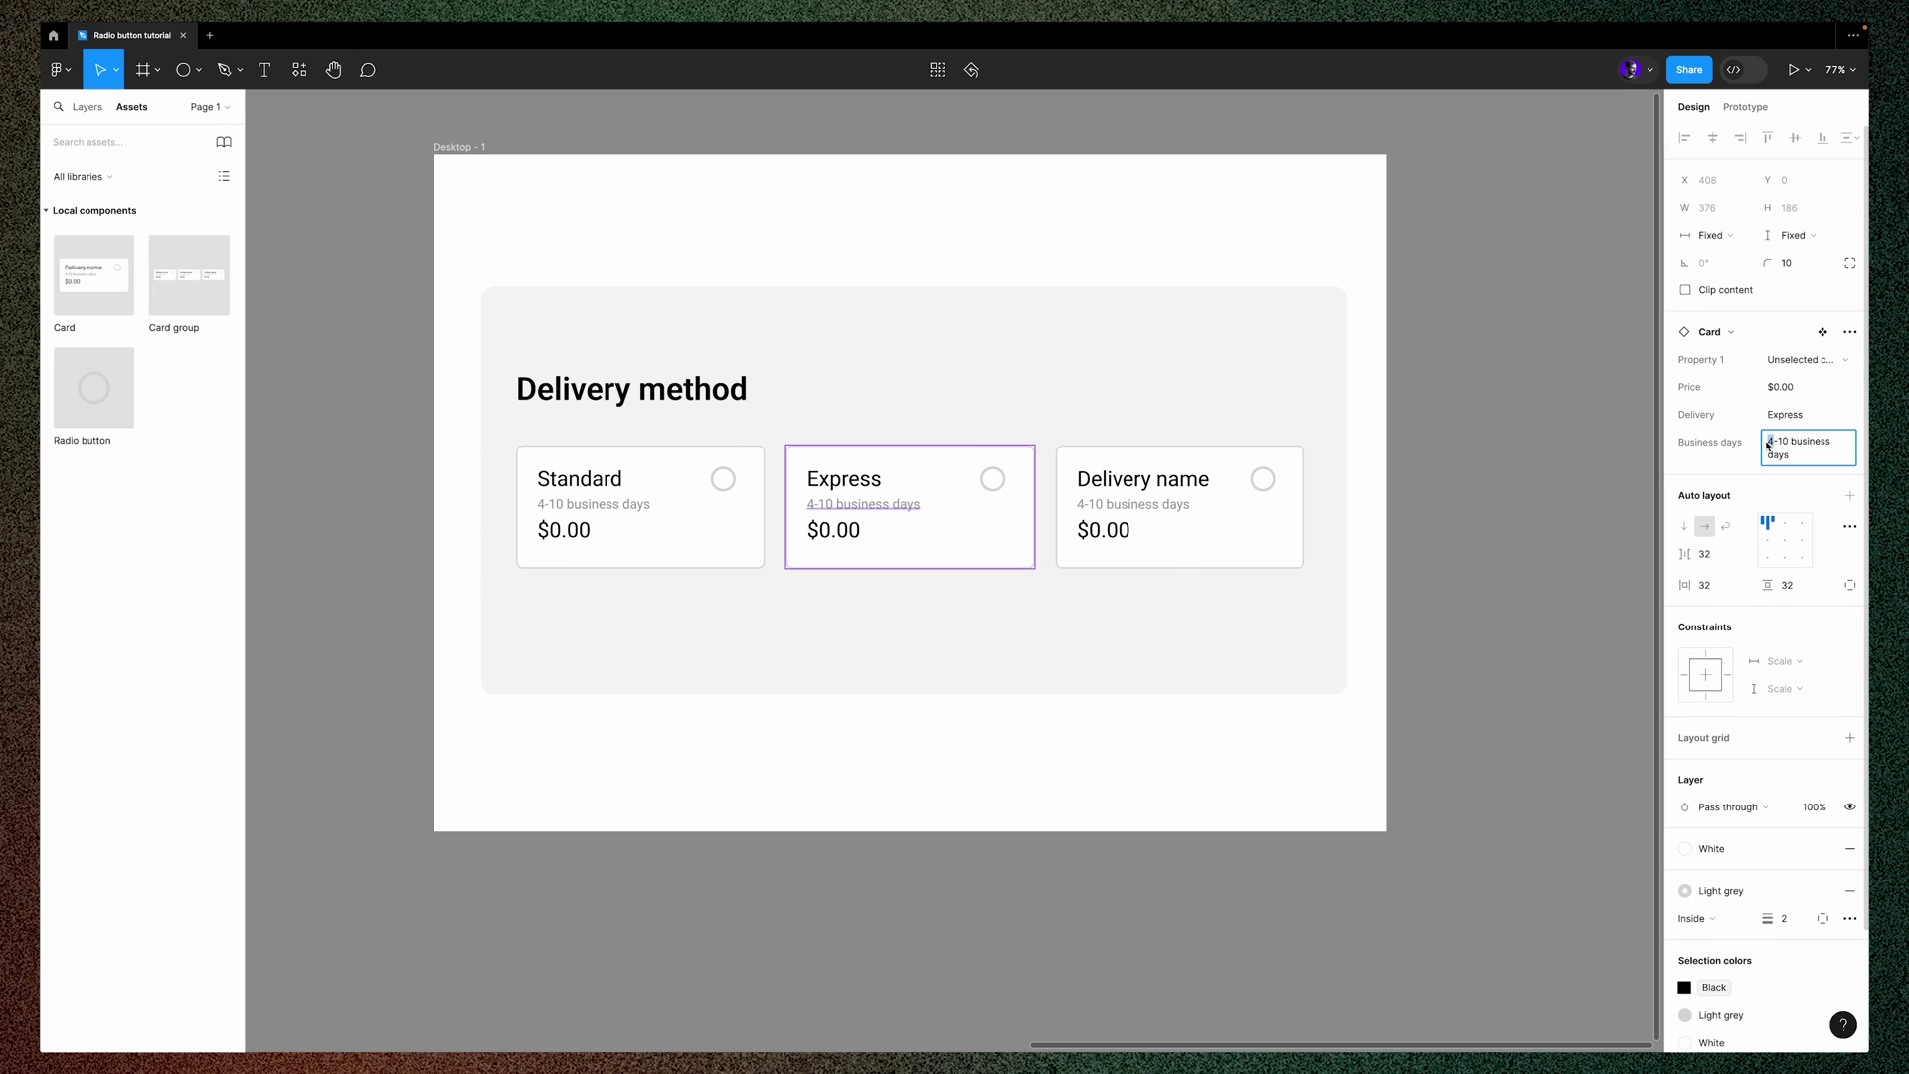
drag(1768, 445, 1788, 444)
text(3-5)
key(BackSpace)
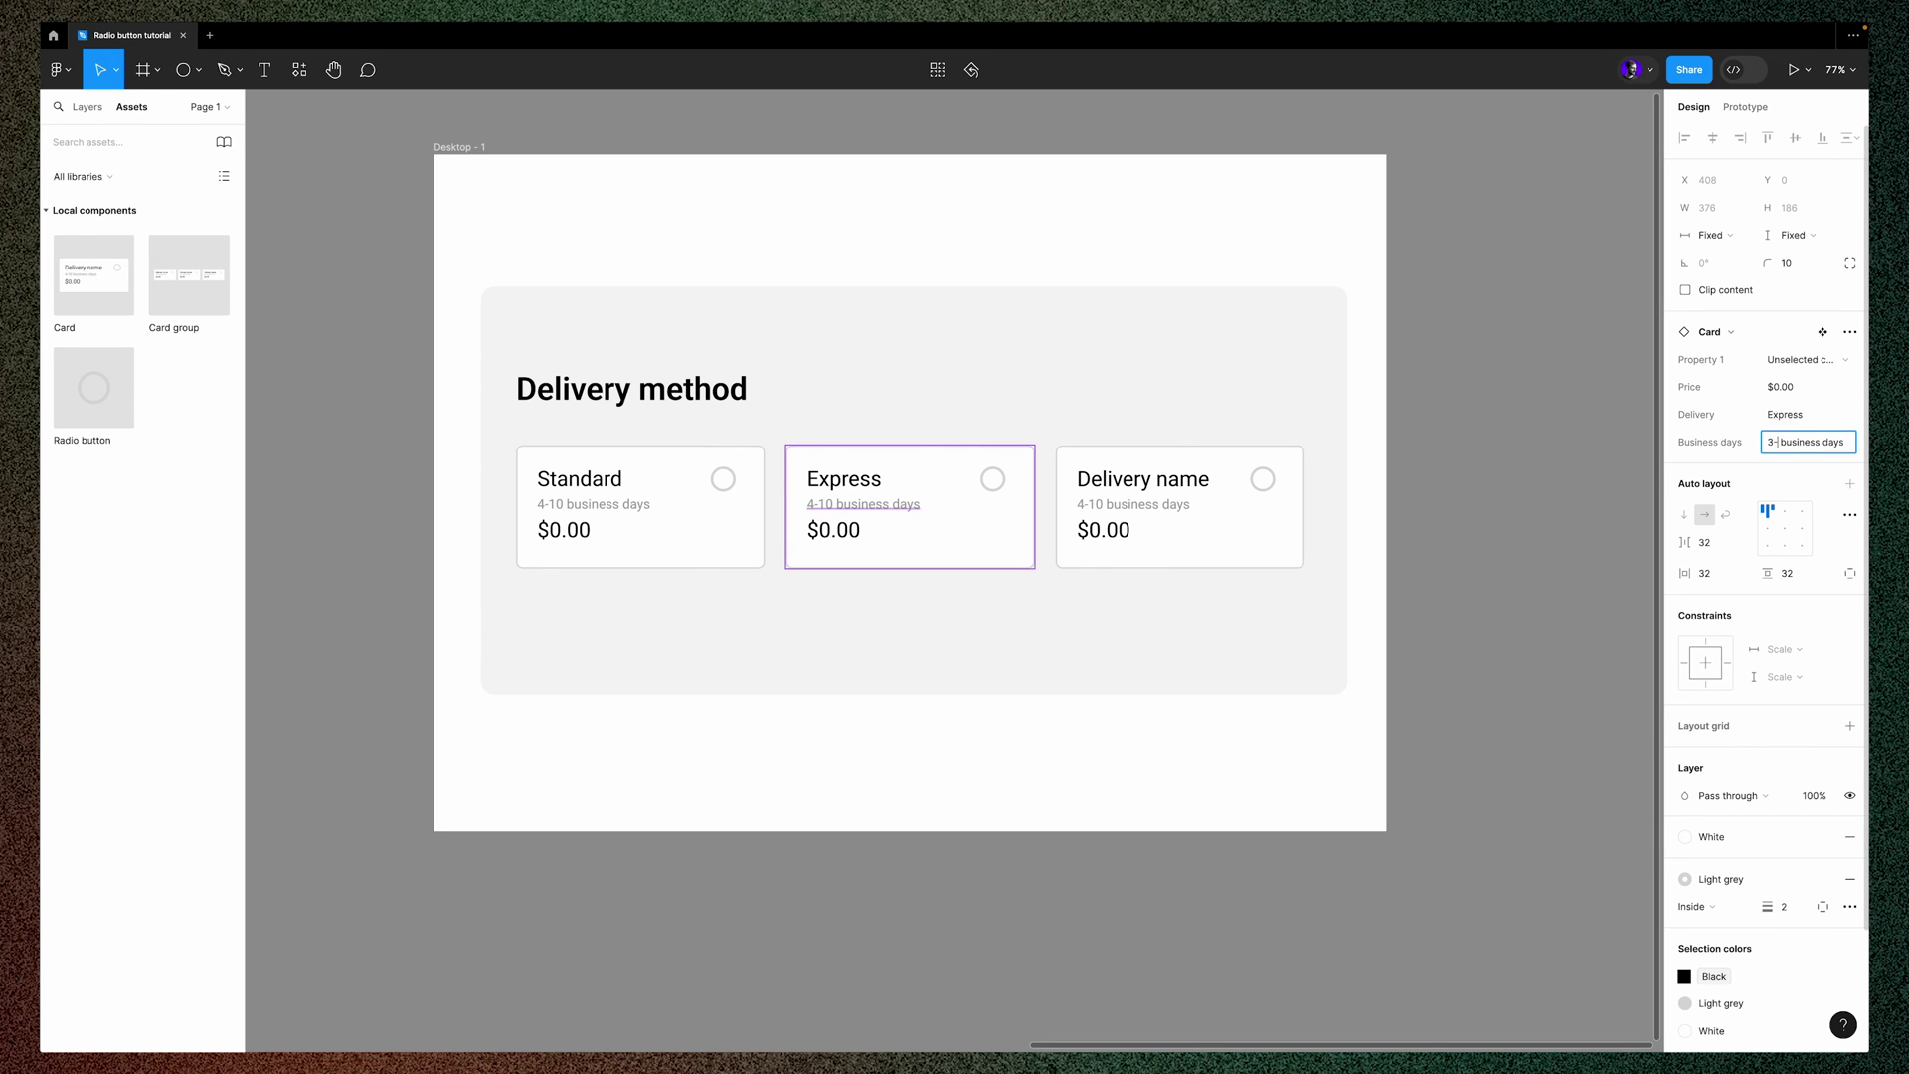
text(7)
key(Return)
click(1783, 388)
click(1781, 388)
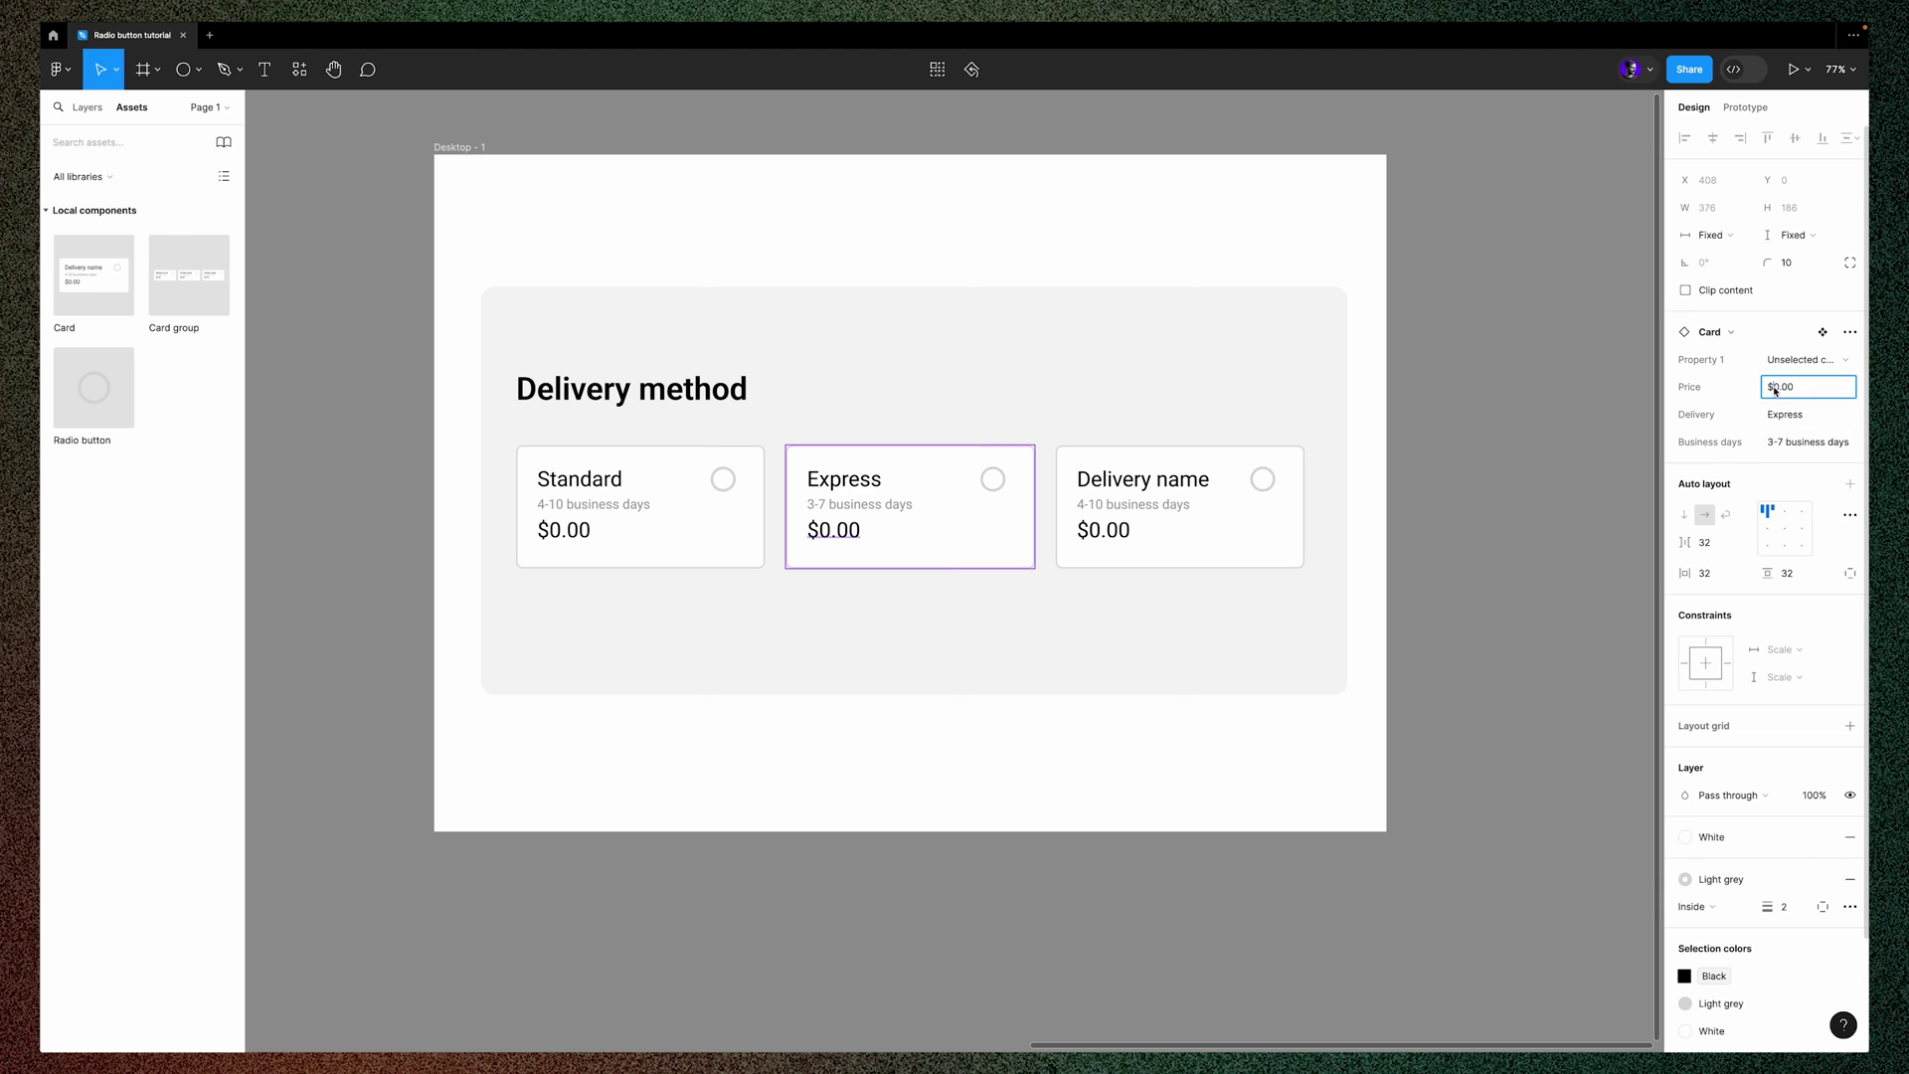
key(BackSpace)
text(16)
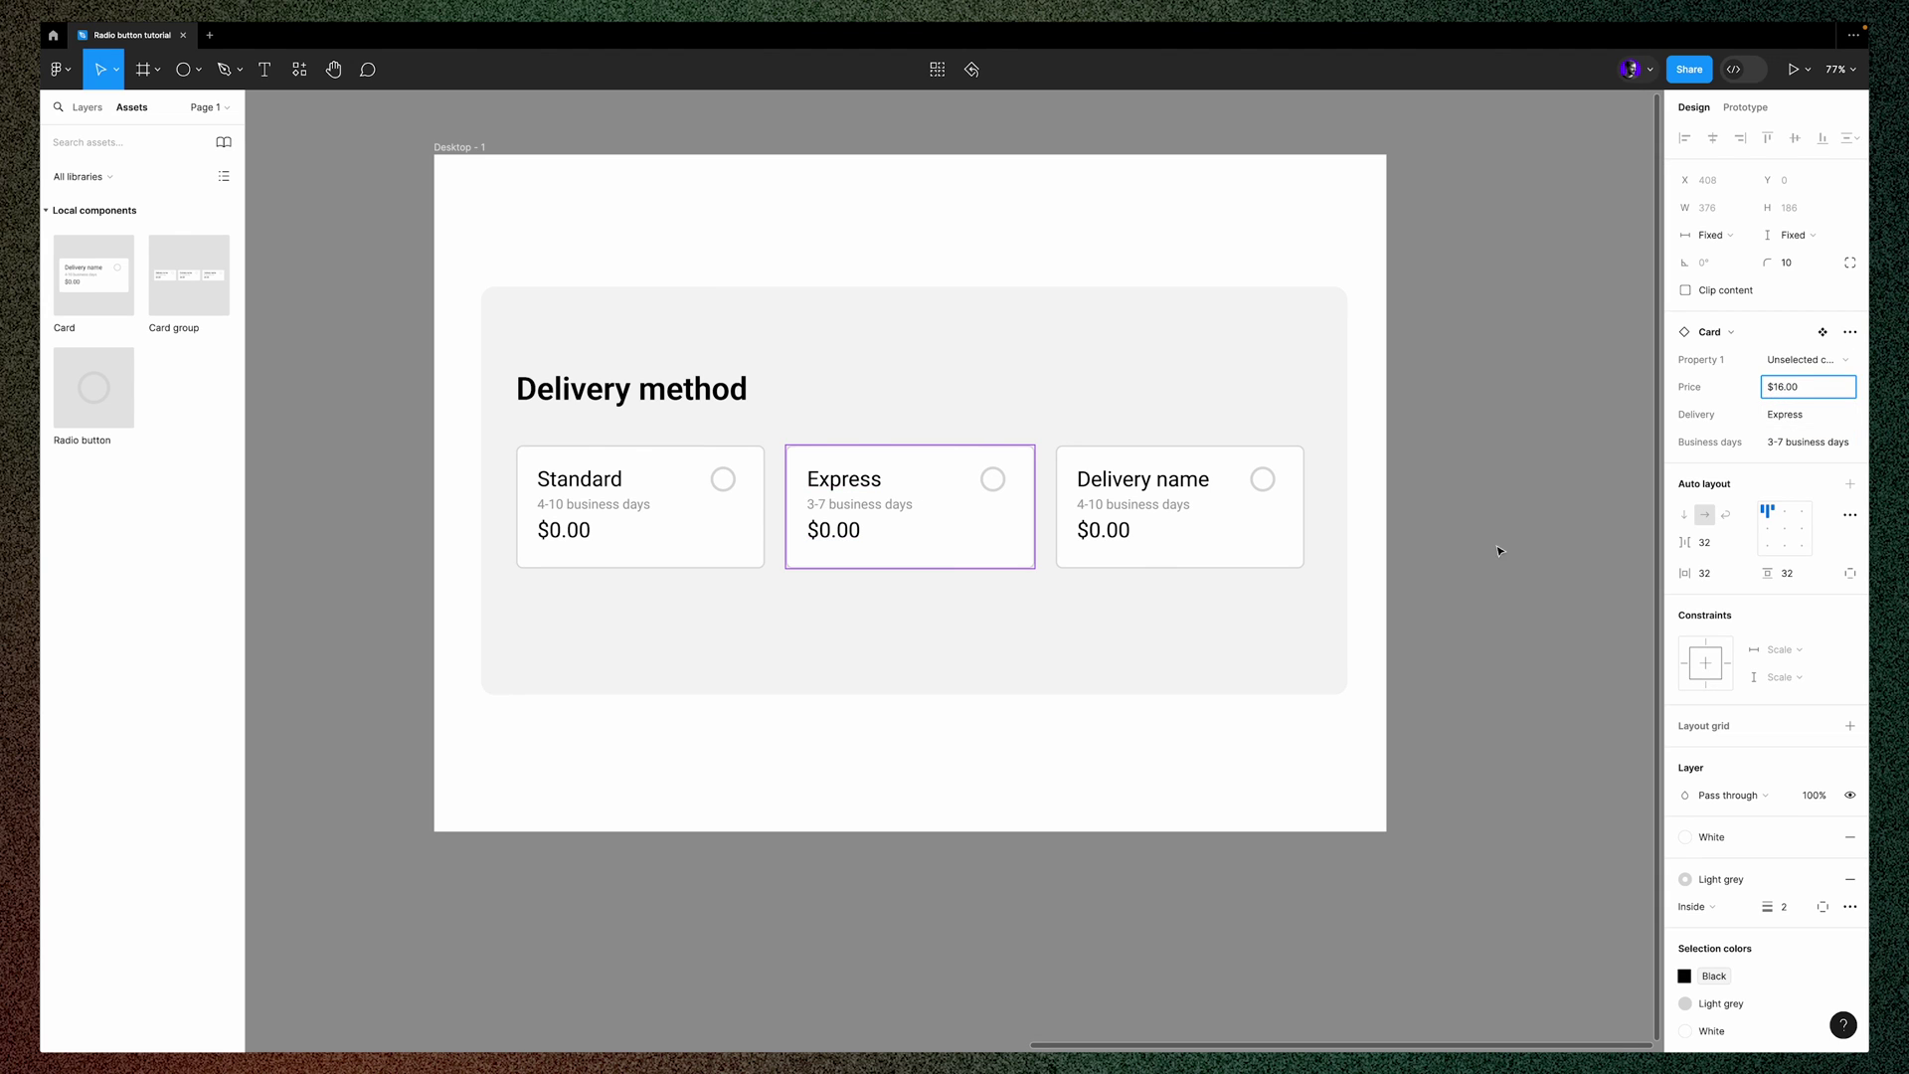
click(1268, 561)
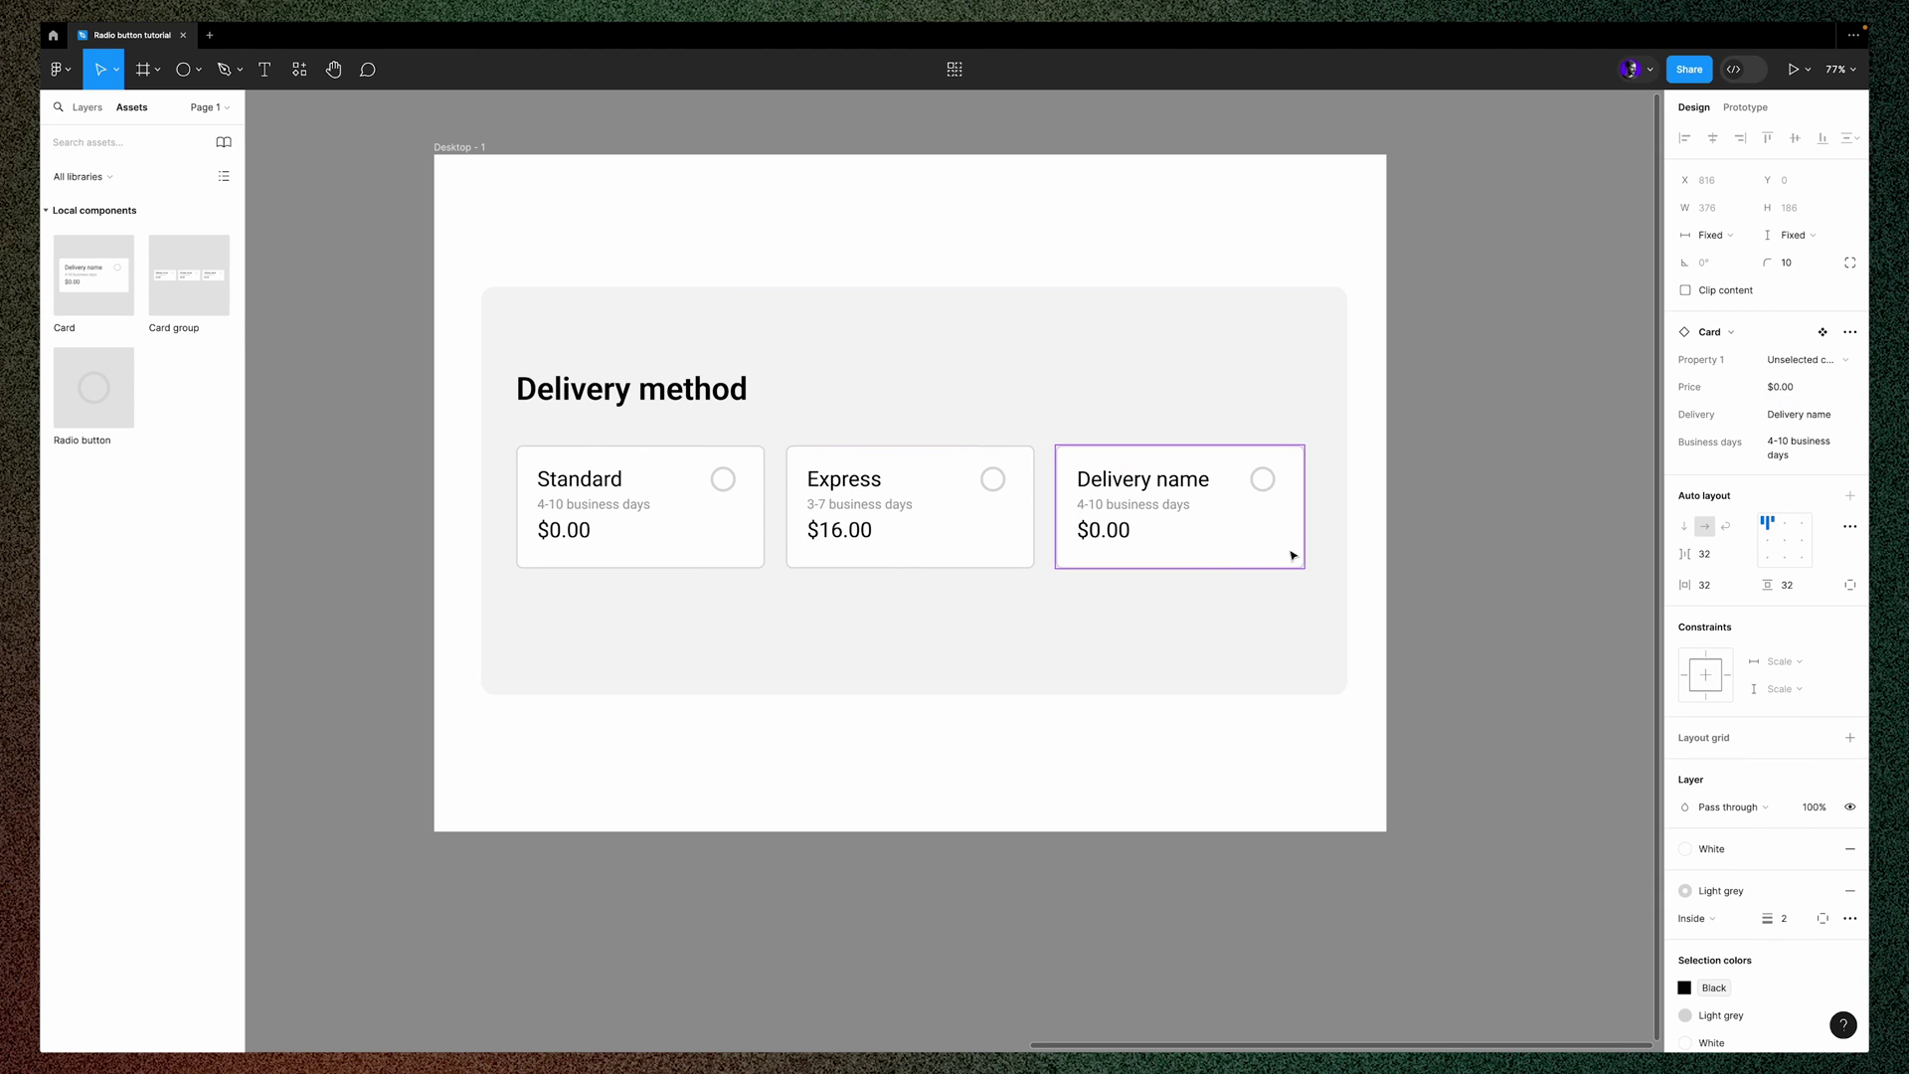
Set the third card to 'Super fast' with 1-2 business days and a $25.00 price
click(1797, 423)
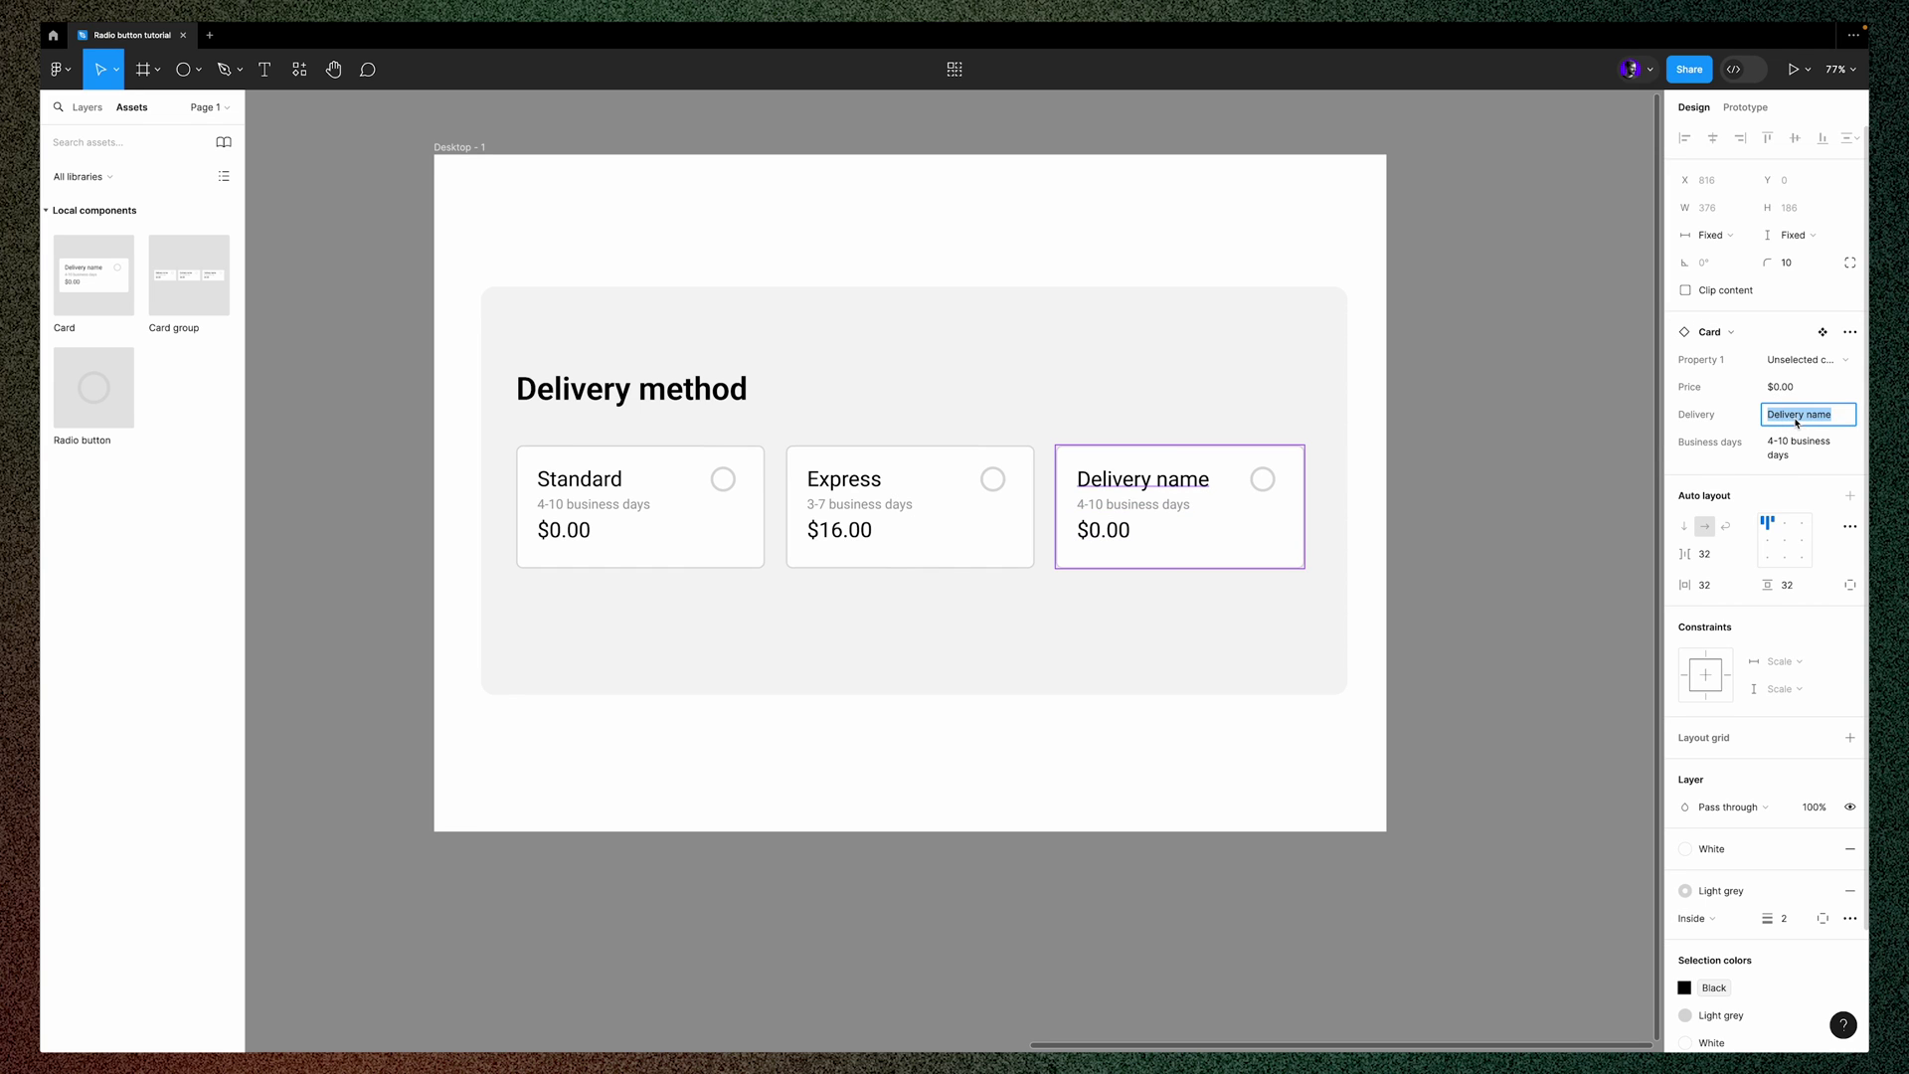
text(Super fast)
click(1772, 444)
click(1771, 445)
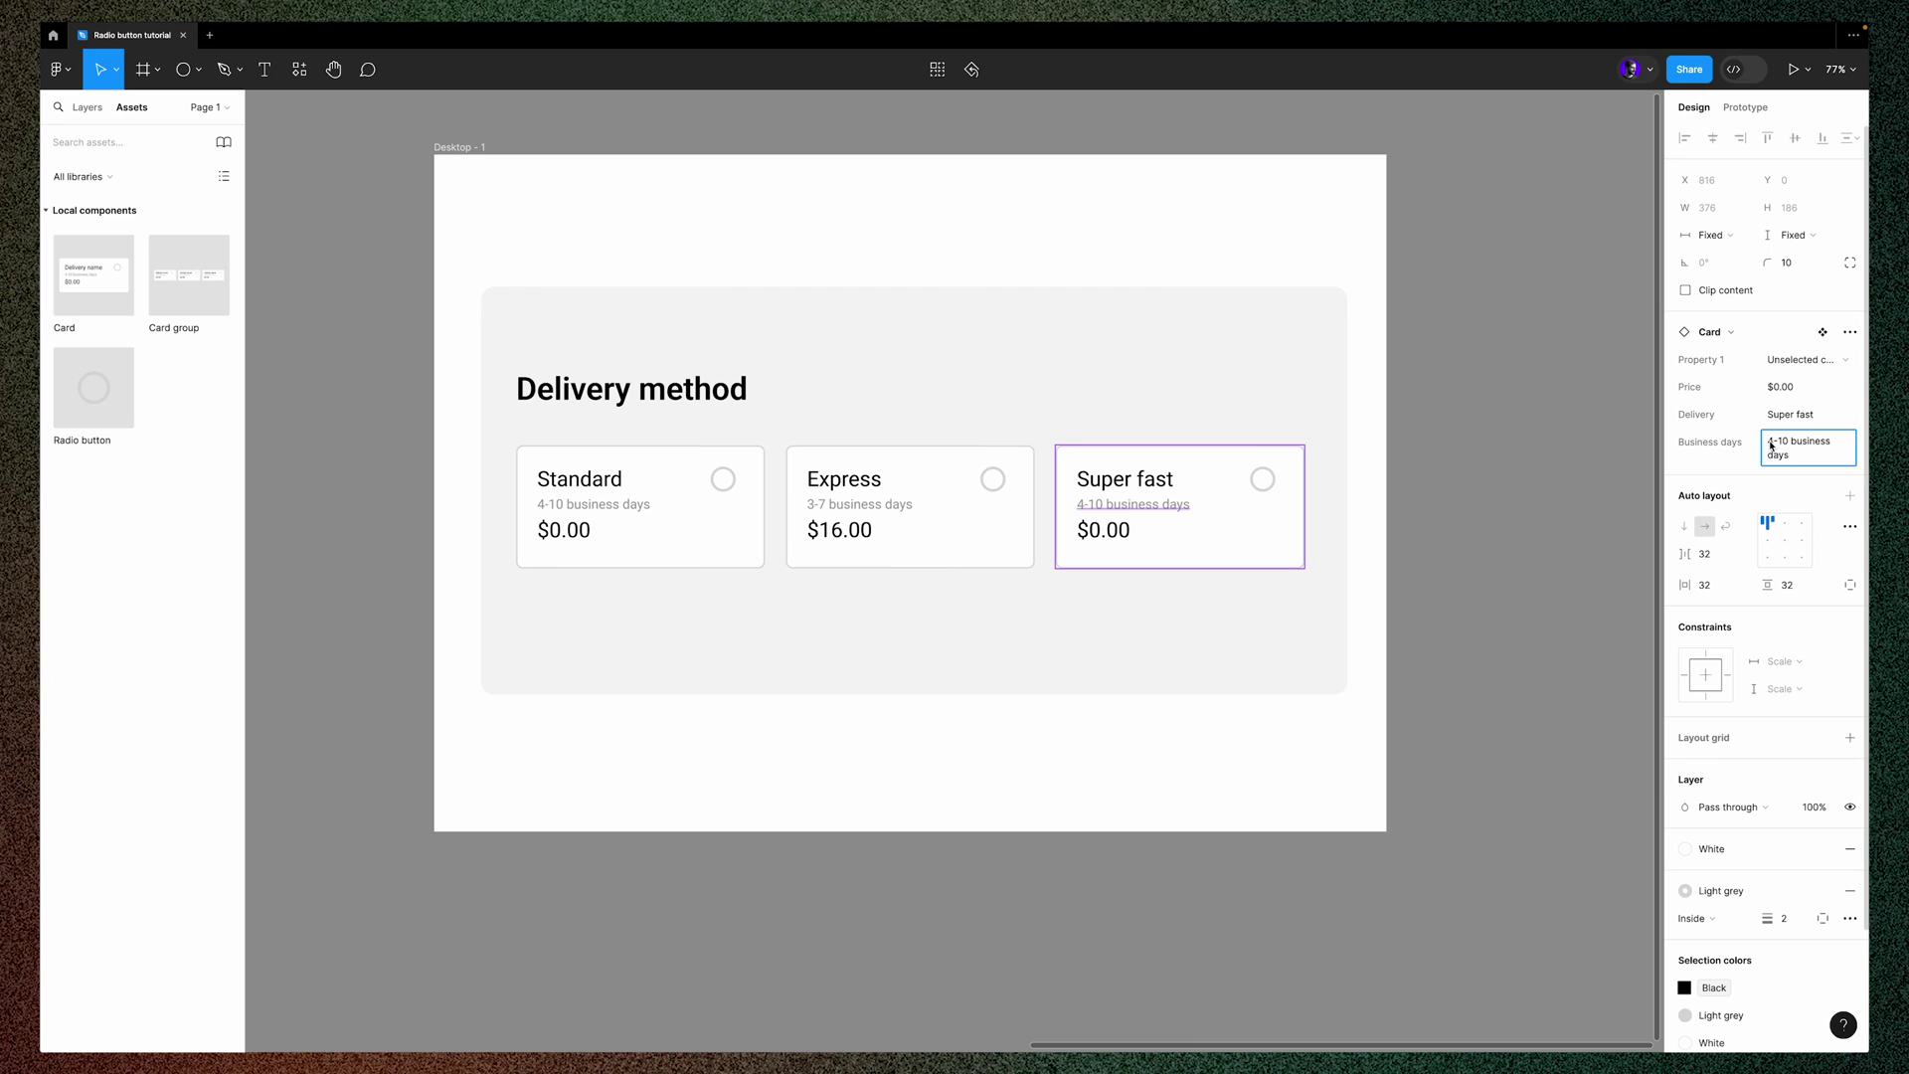
key(BackSpace)
text(1)
key(Delete)
key(Delete)
text(2)
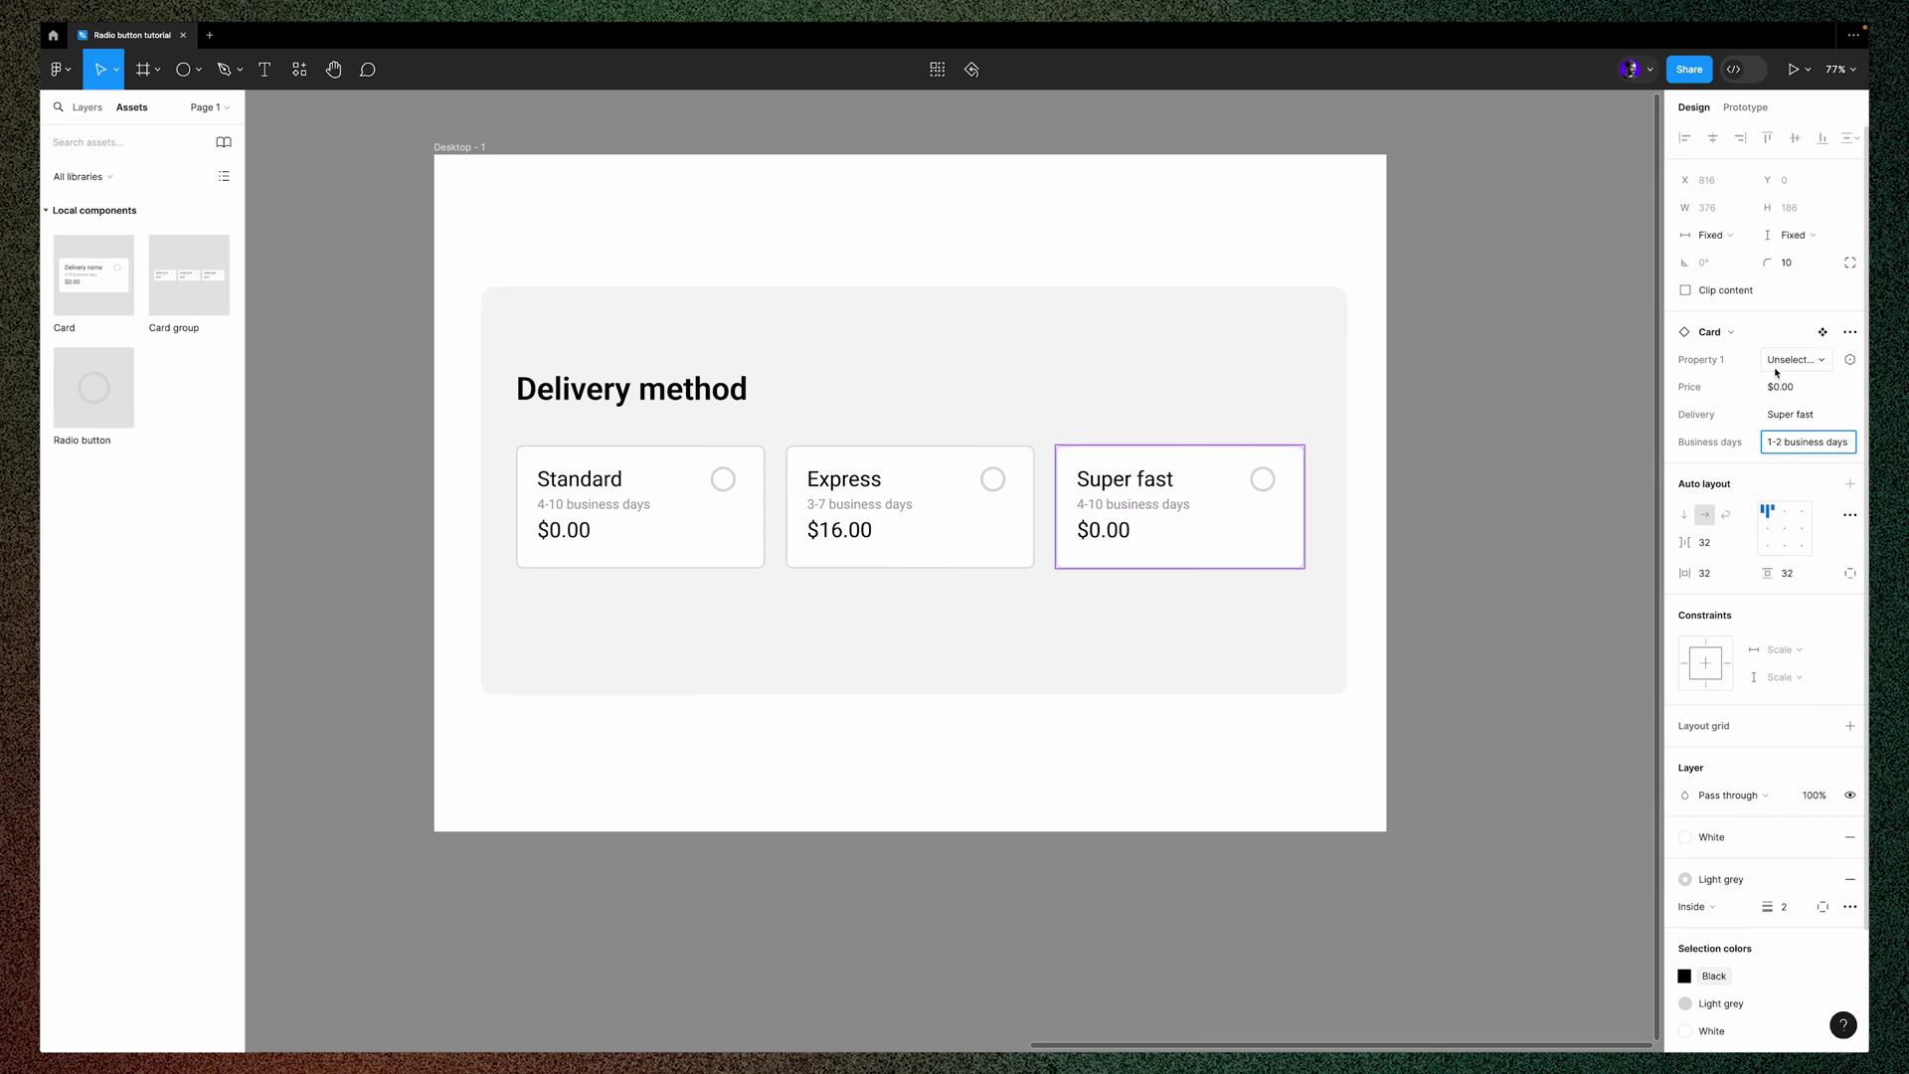
click(1780, 387)
click(1769, 387)
key(shift+Right)
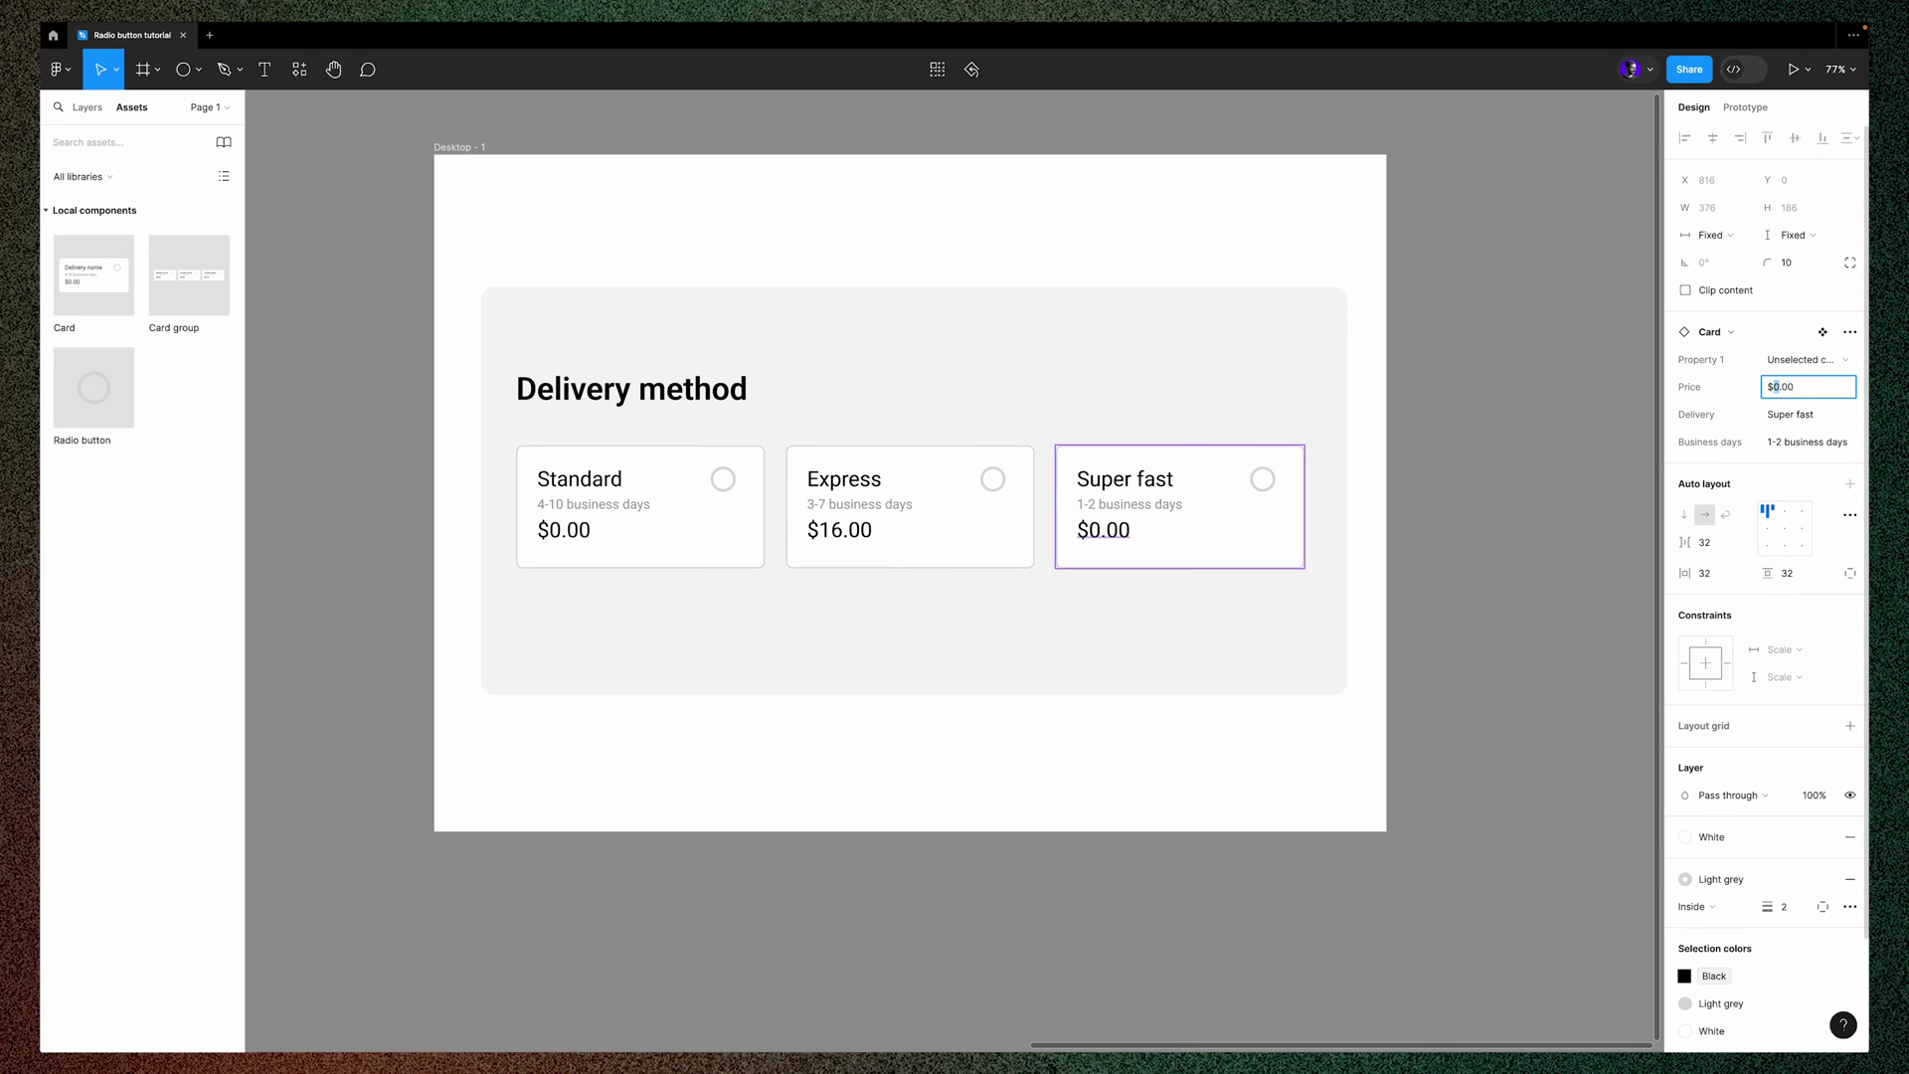
text(25)
key(Return)
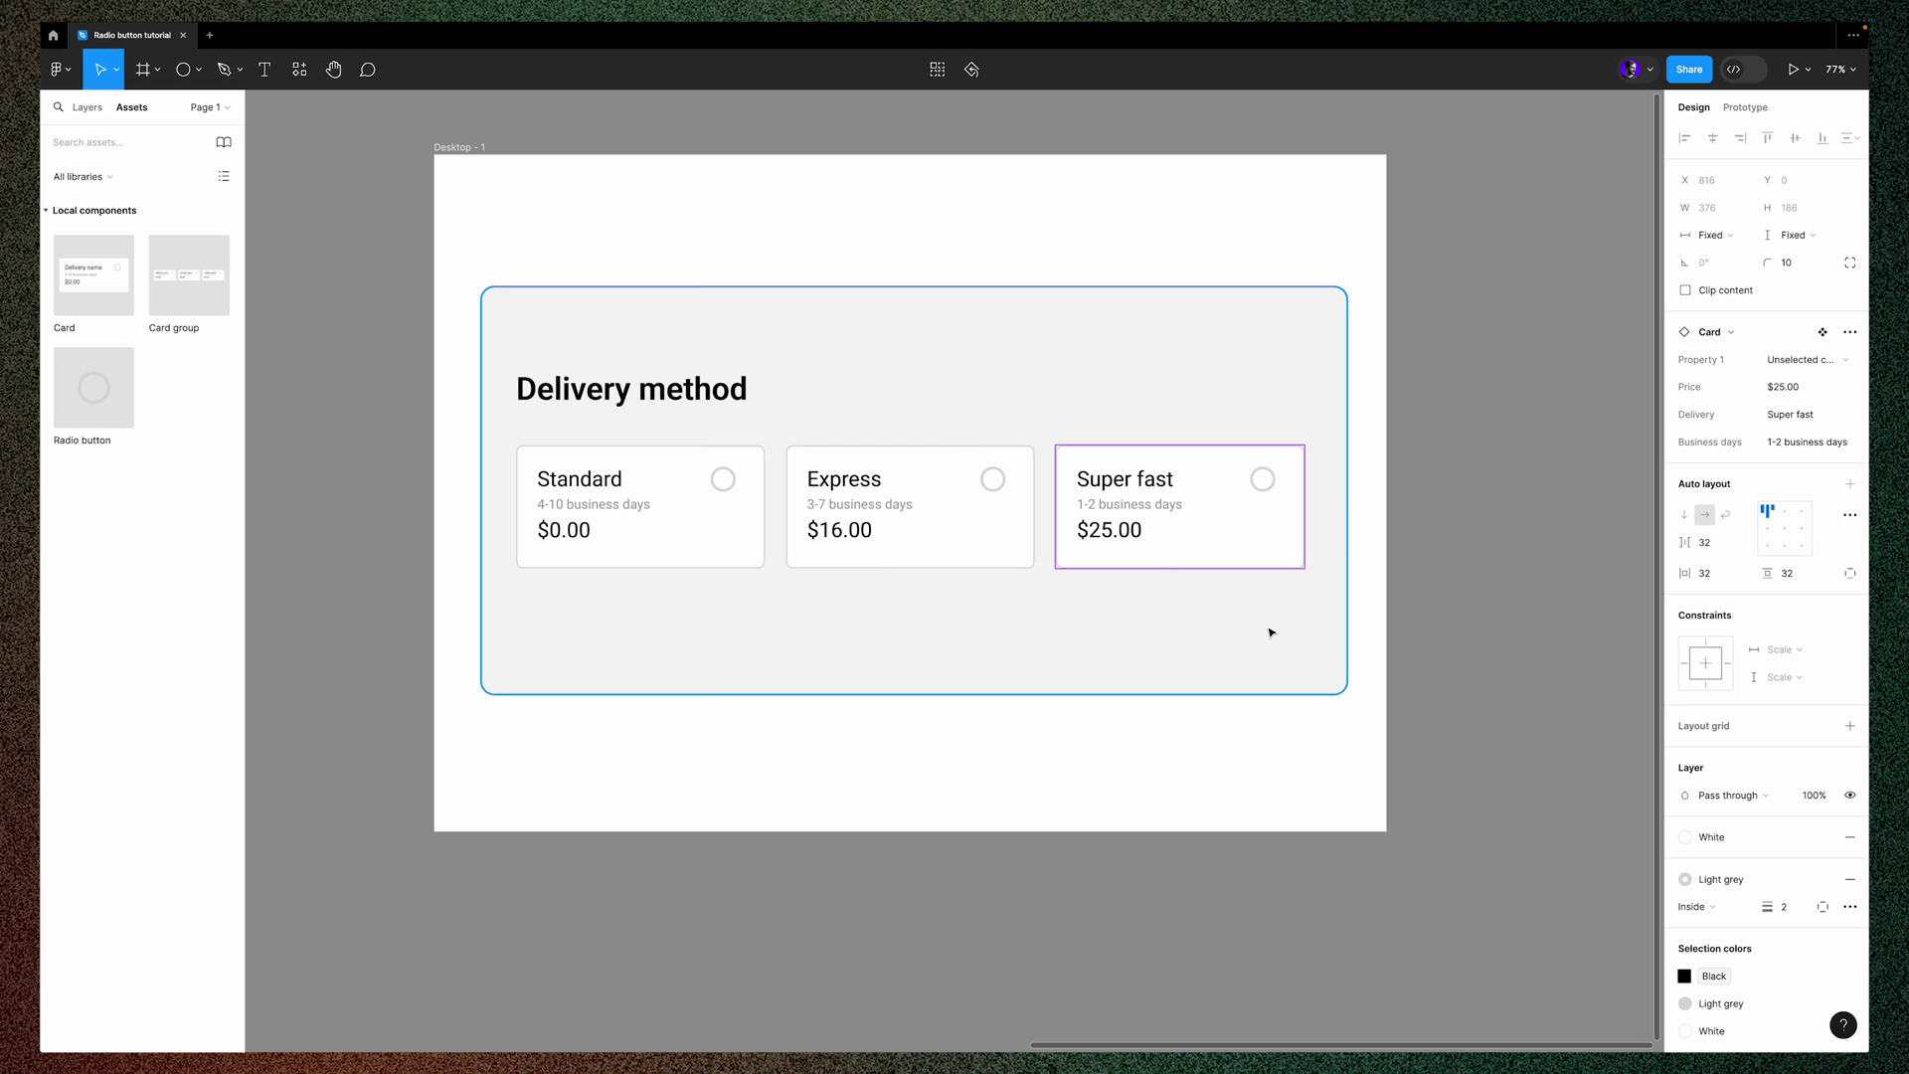
Preview the prototype inline, try the Standard, Express and Super fast cards, ending on Standard
click(1239, 771)
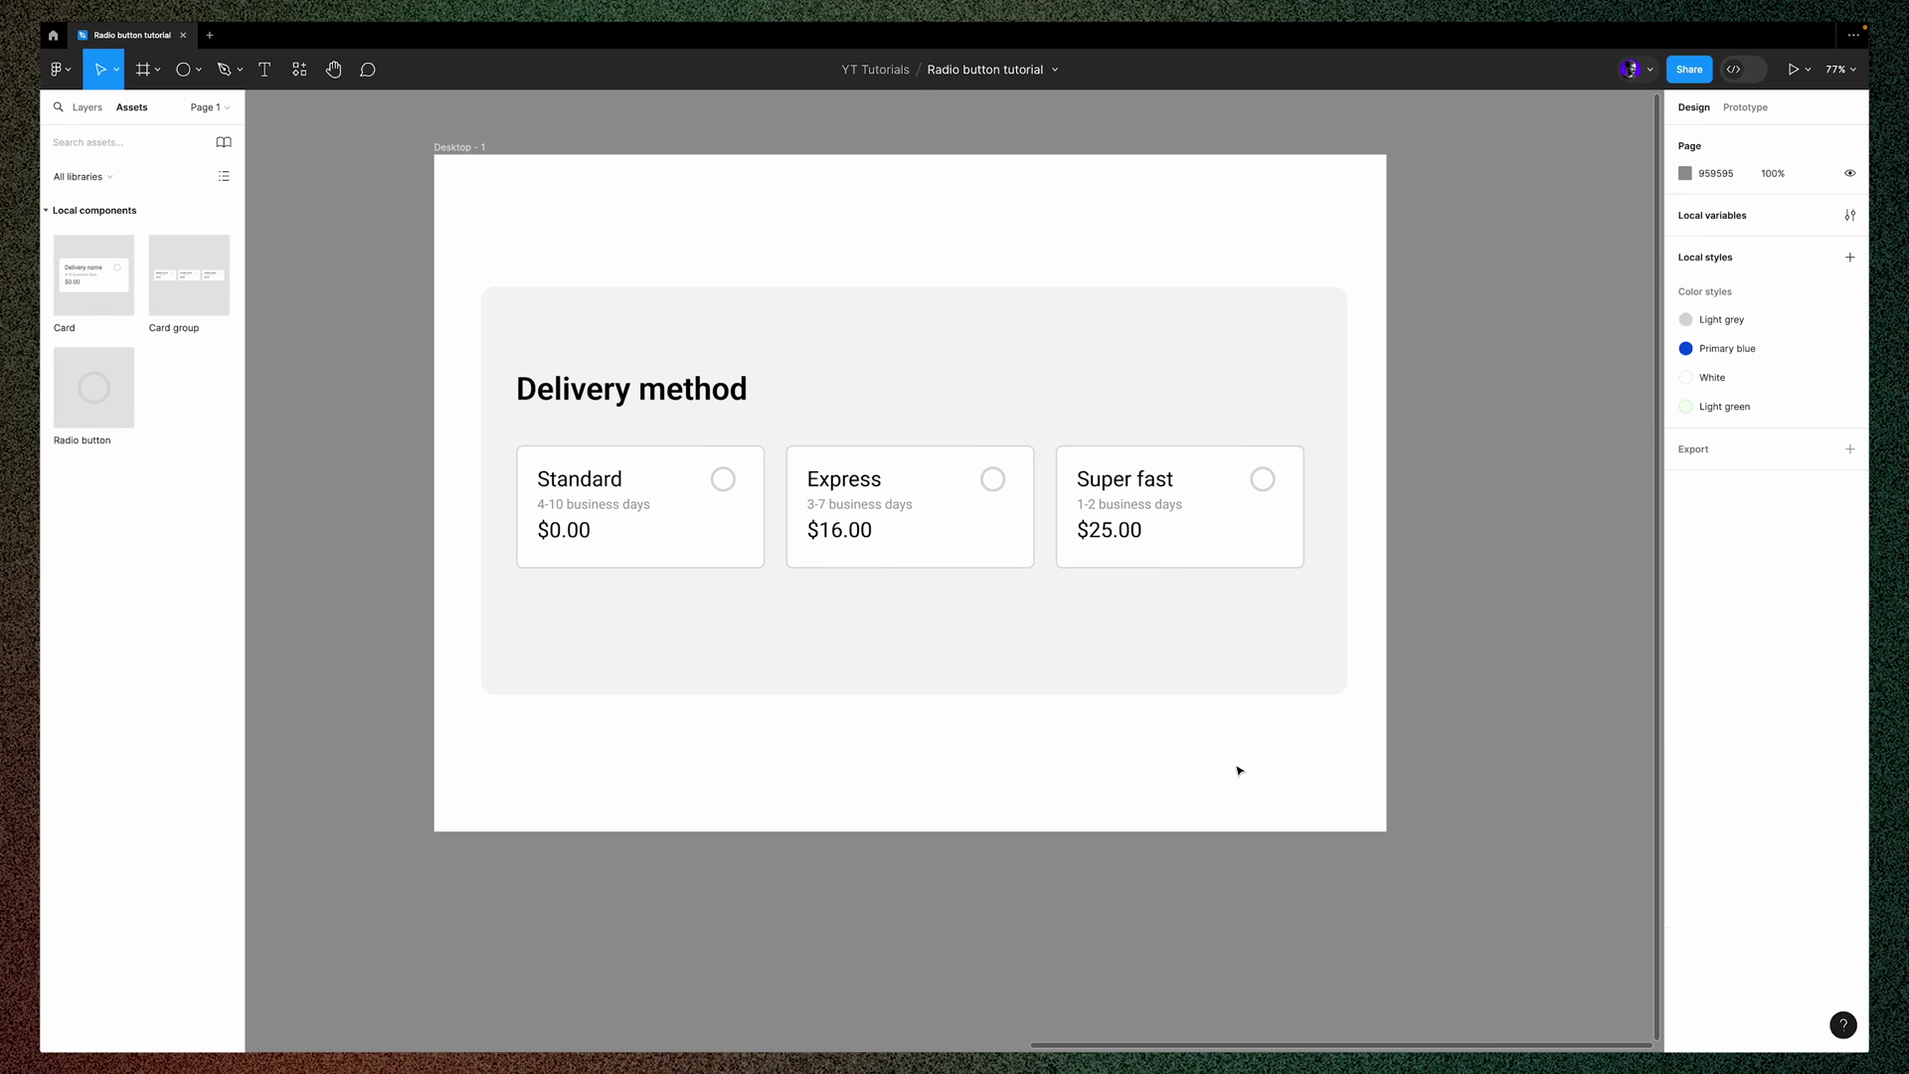
key(shift+space)
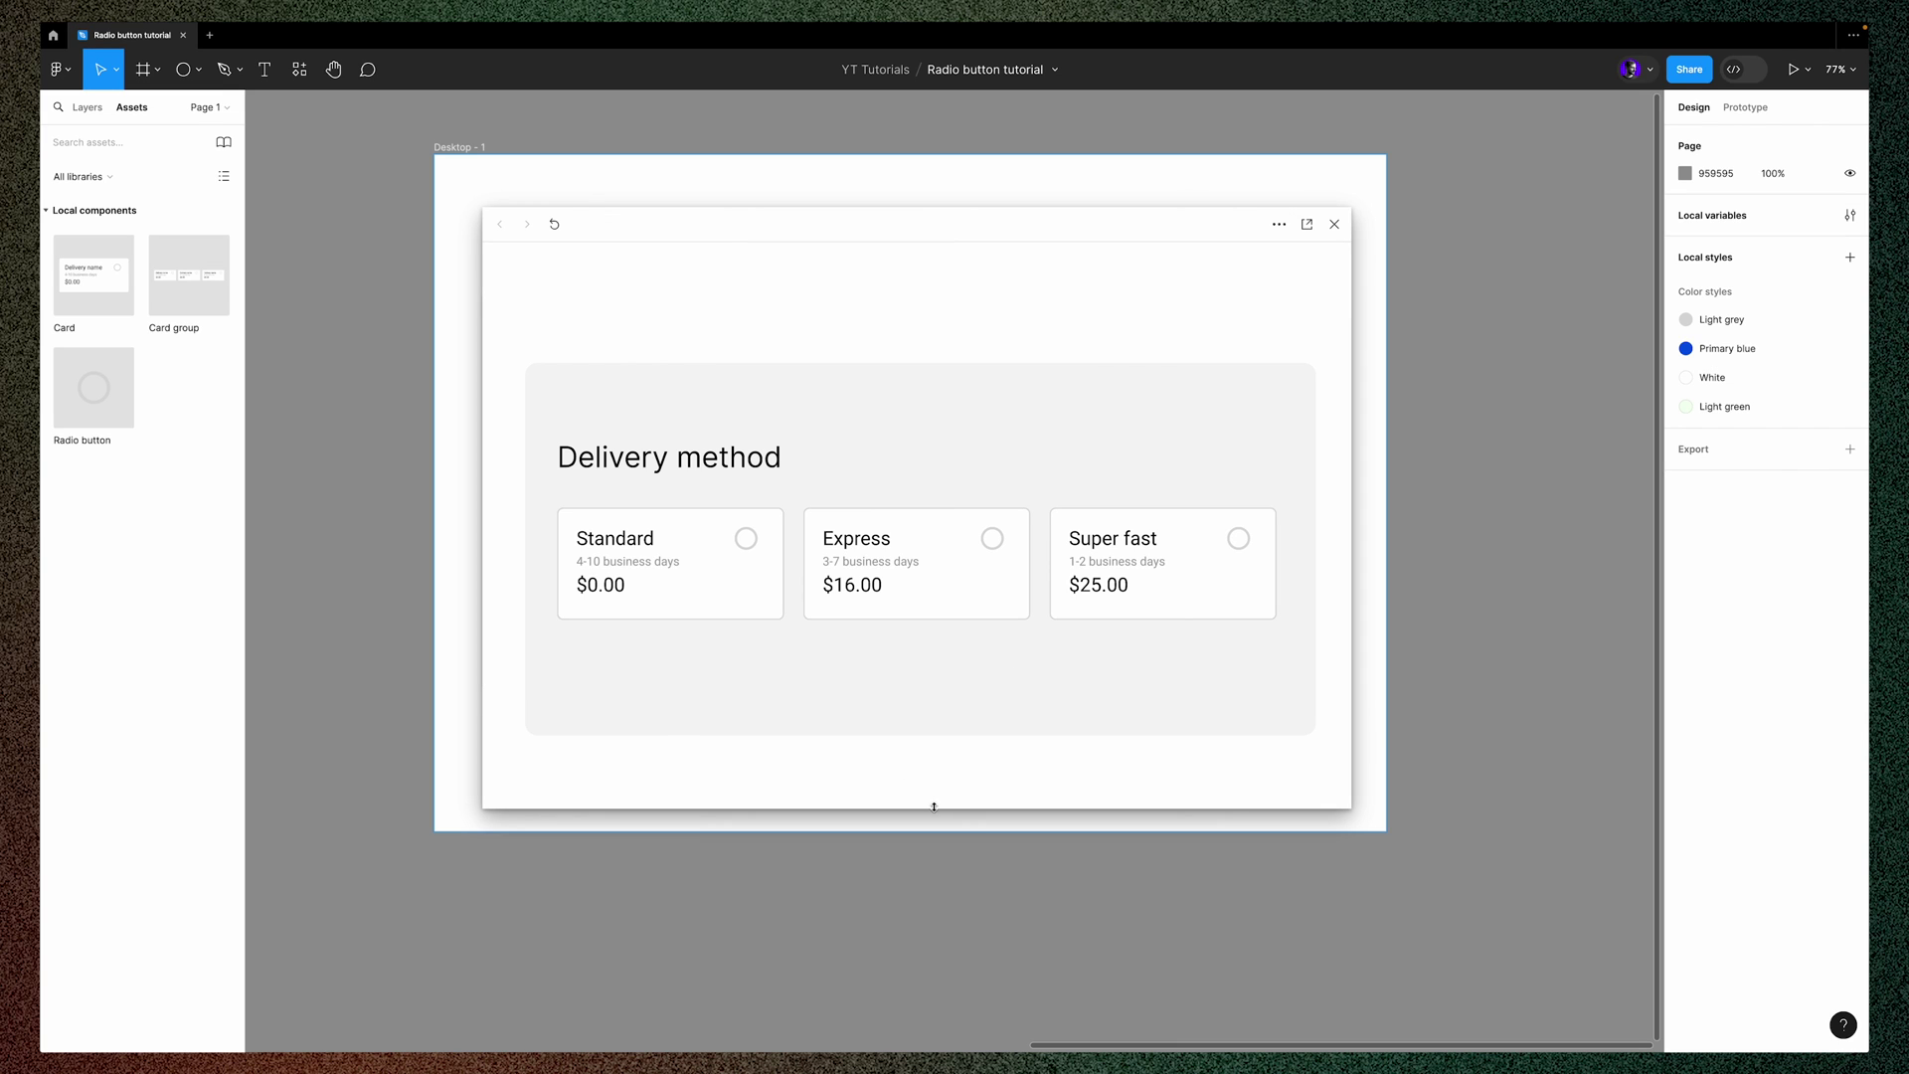
click(733, 608)
click(925, 602)
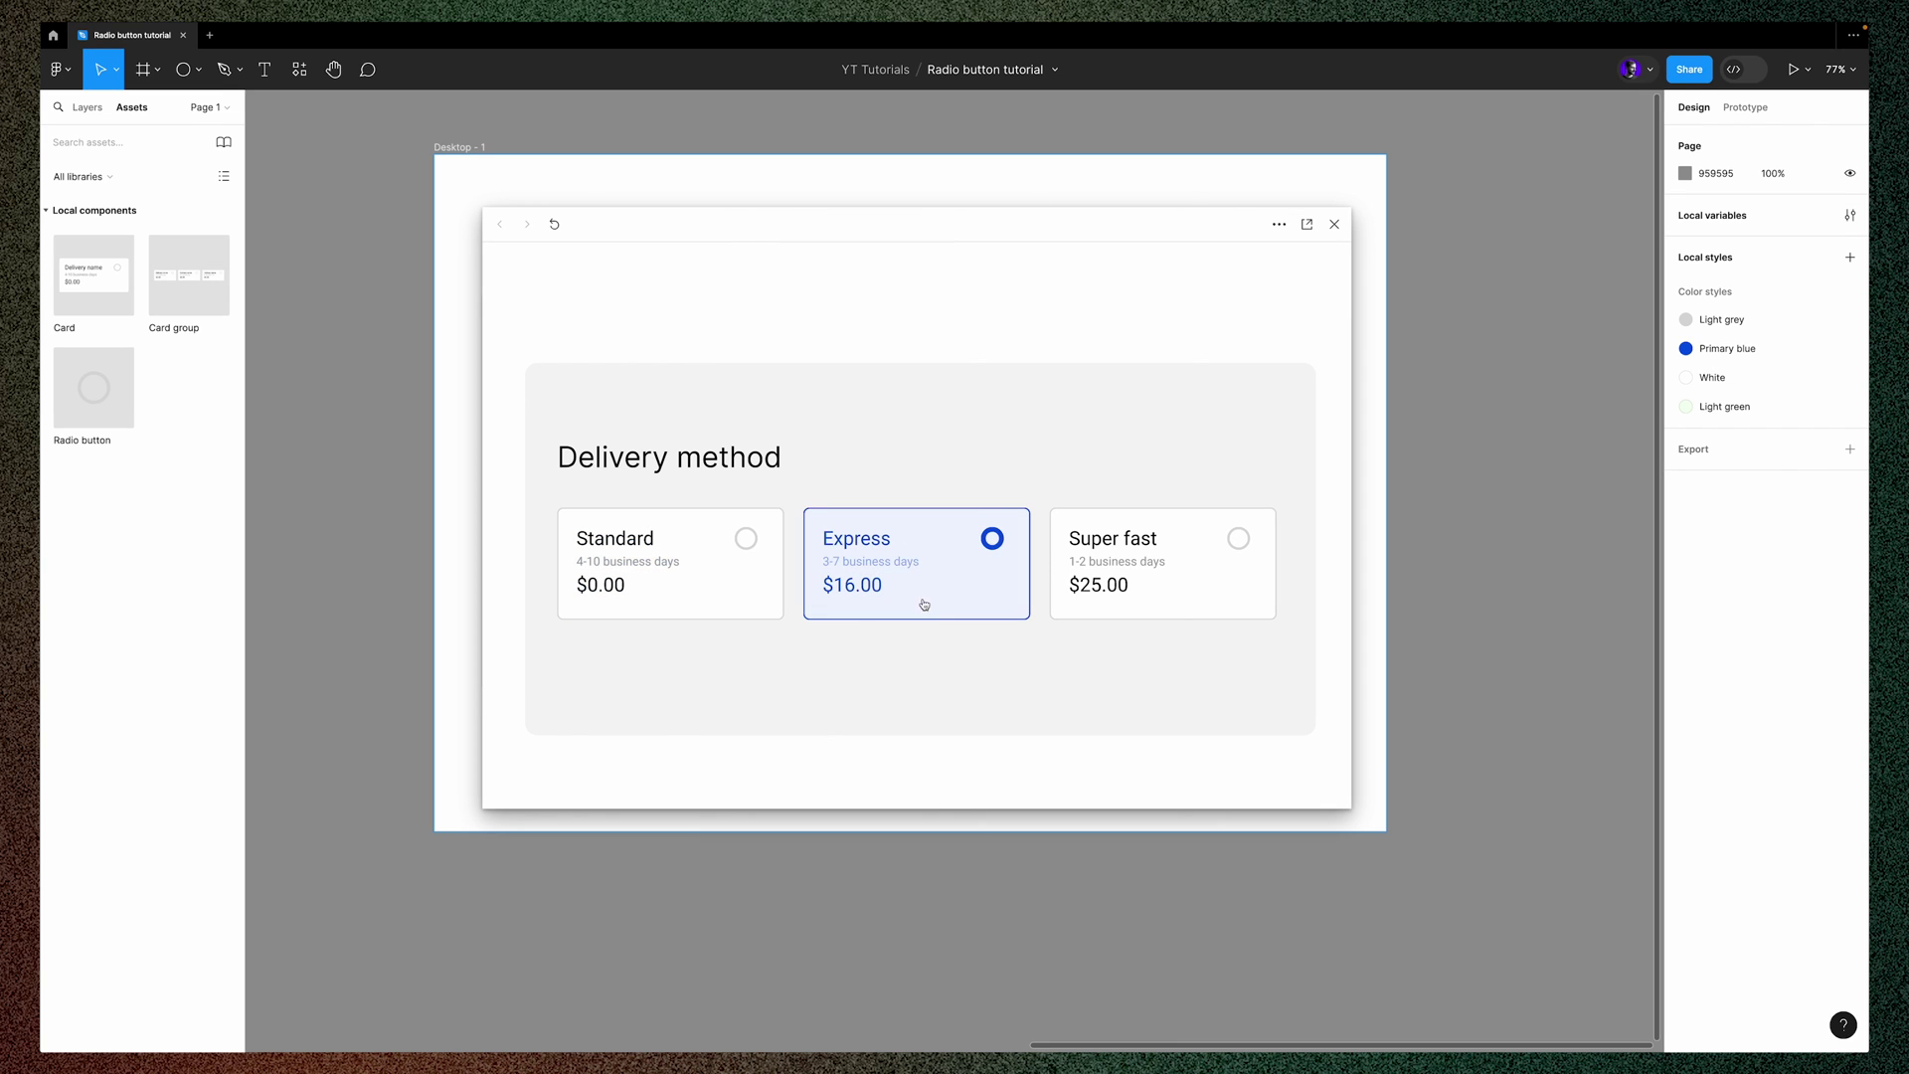
click(1170, 607)
click(977, 603)
click(741, 600)
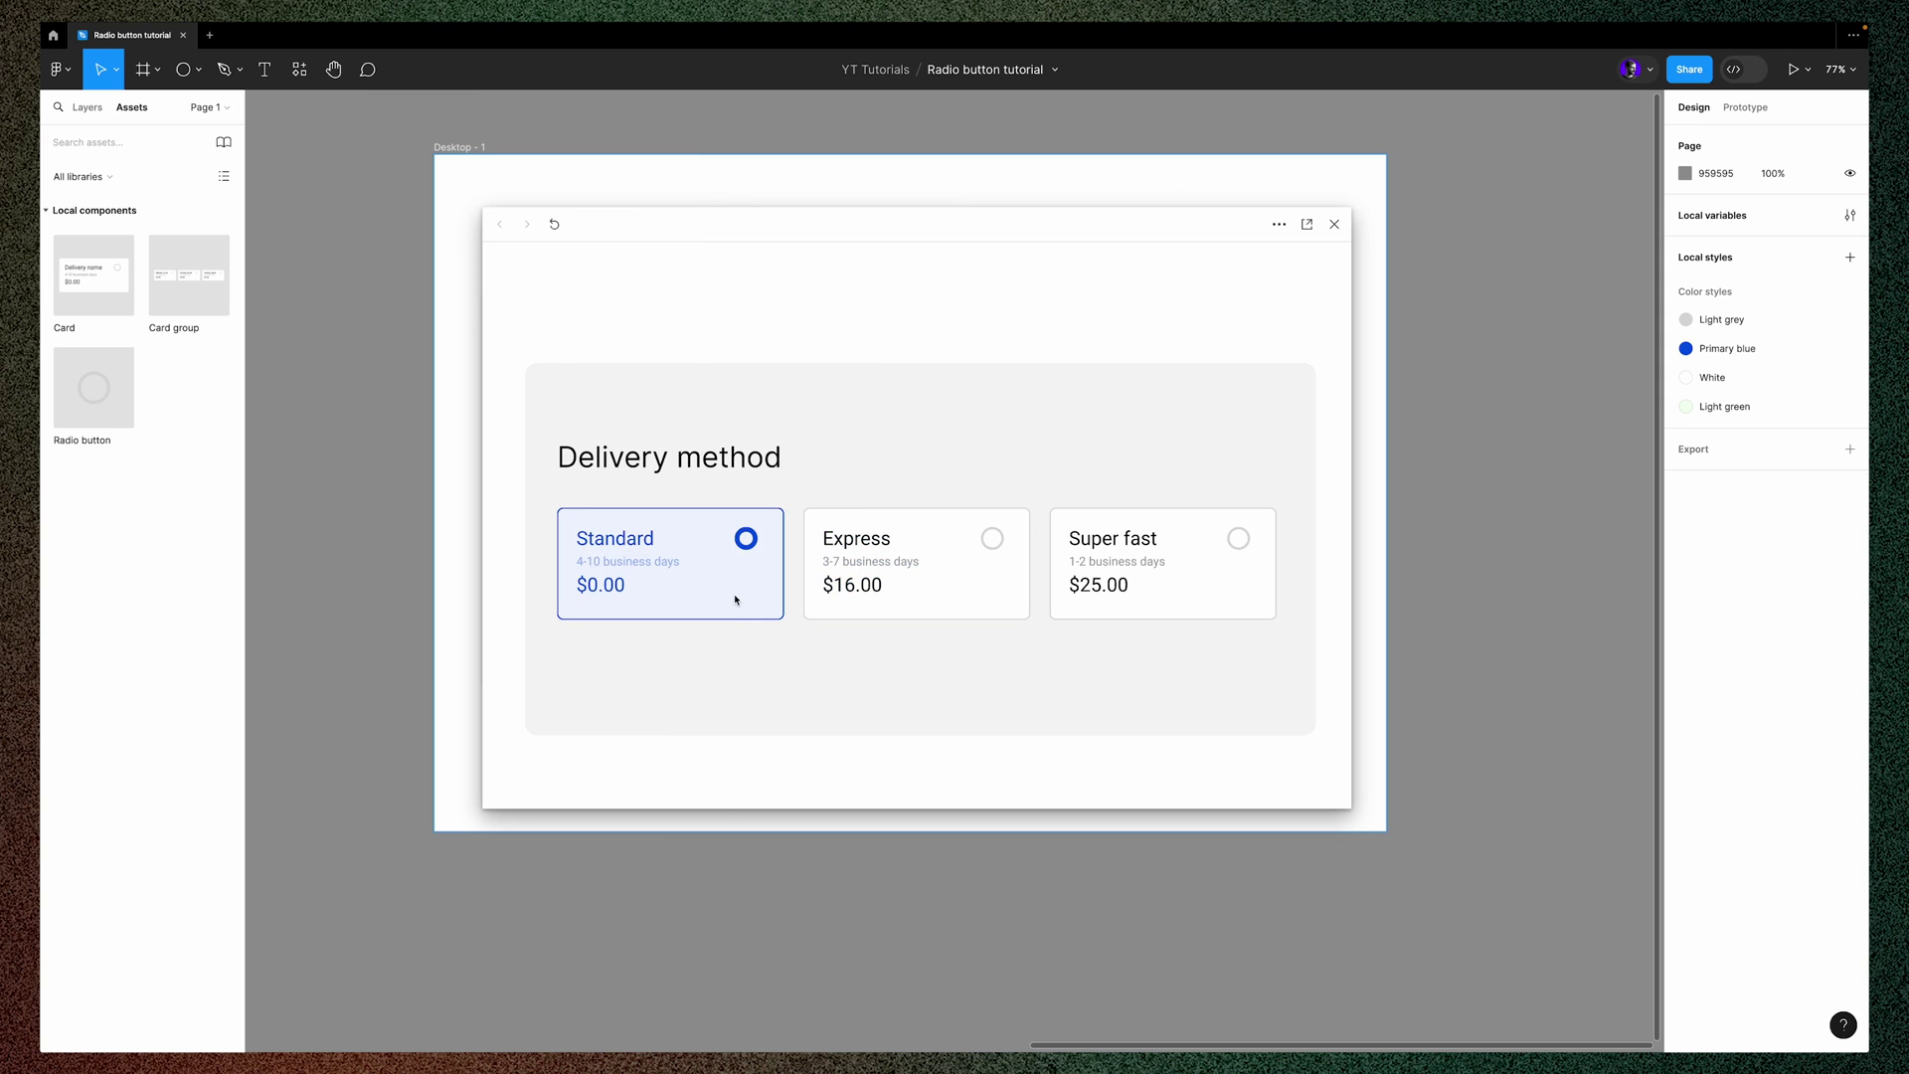
drag(730, 228, 1144, 141)
scroll(785, 863, left, 5)
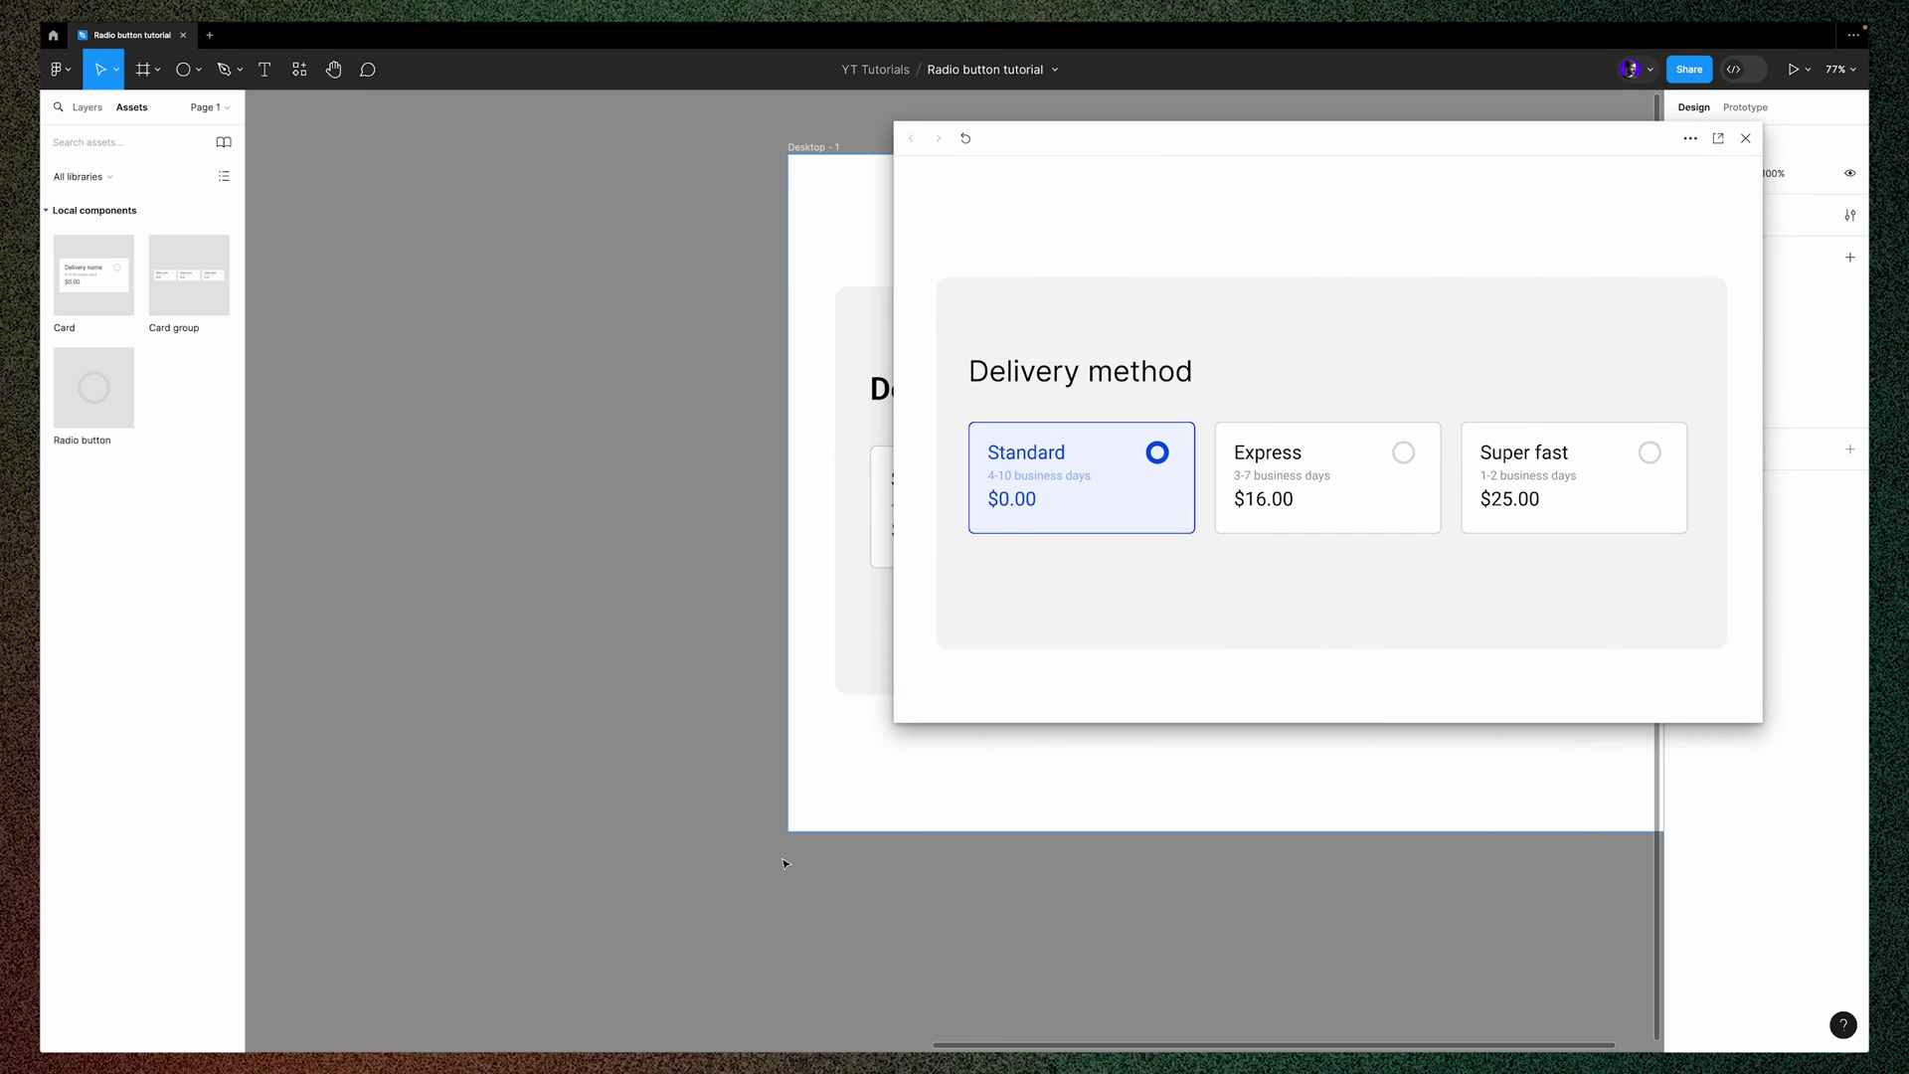
scroll(784, 863, down, 3)
scroll(771, 856, left, 5)
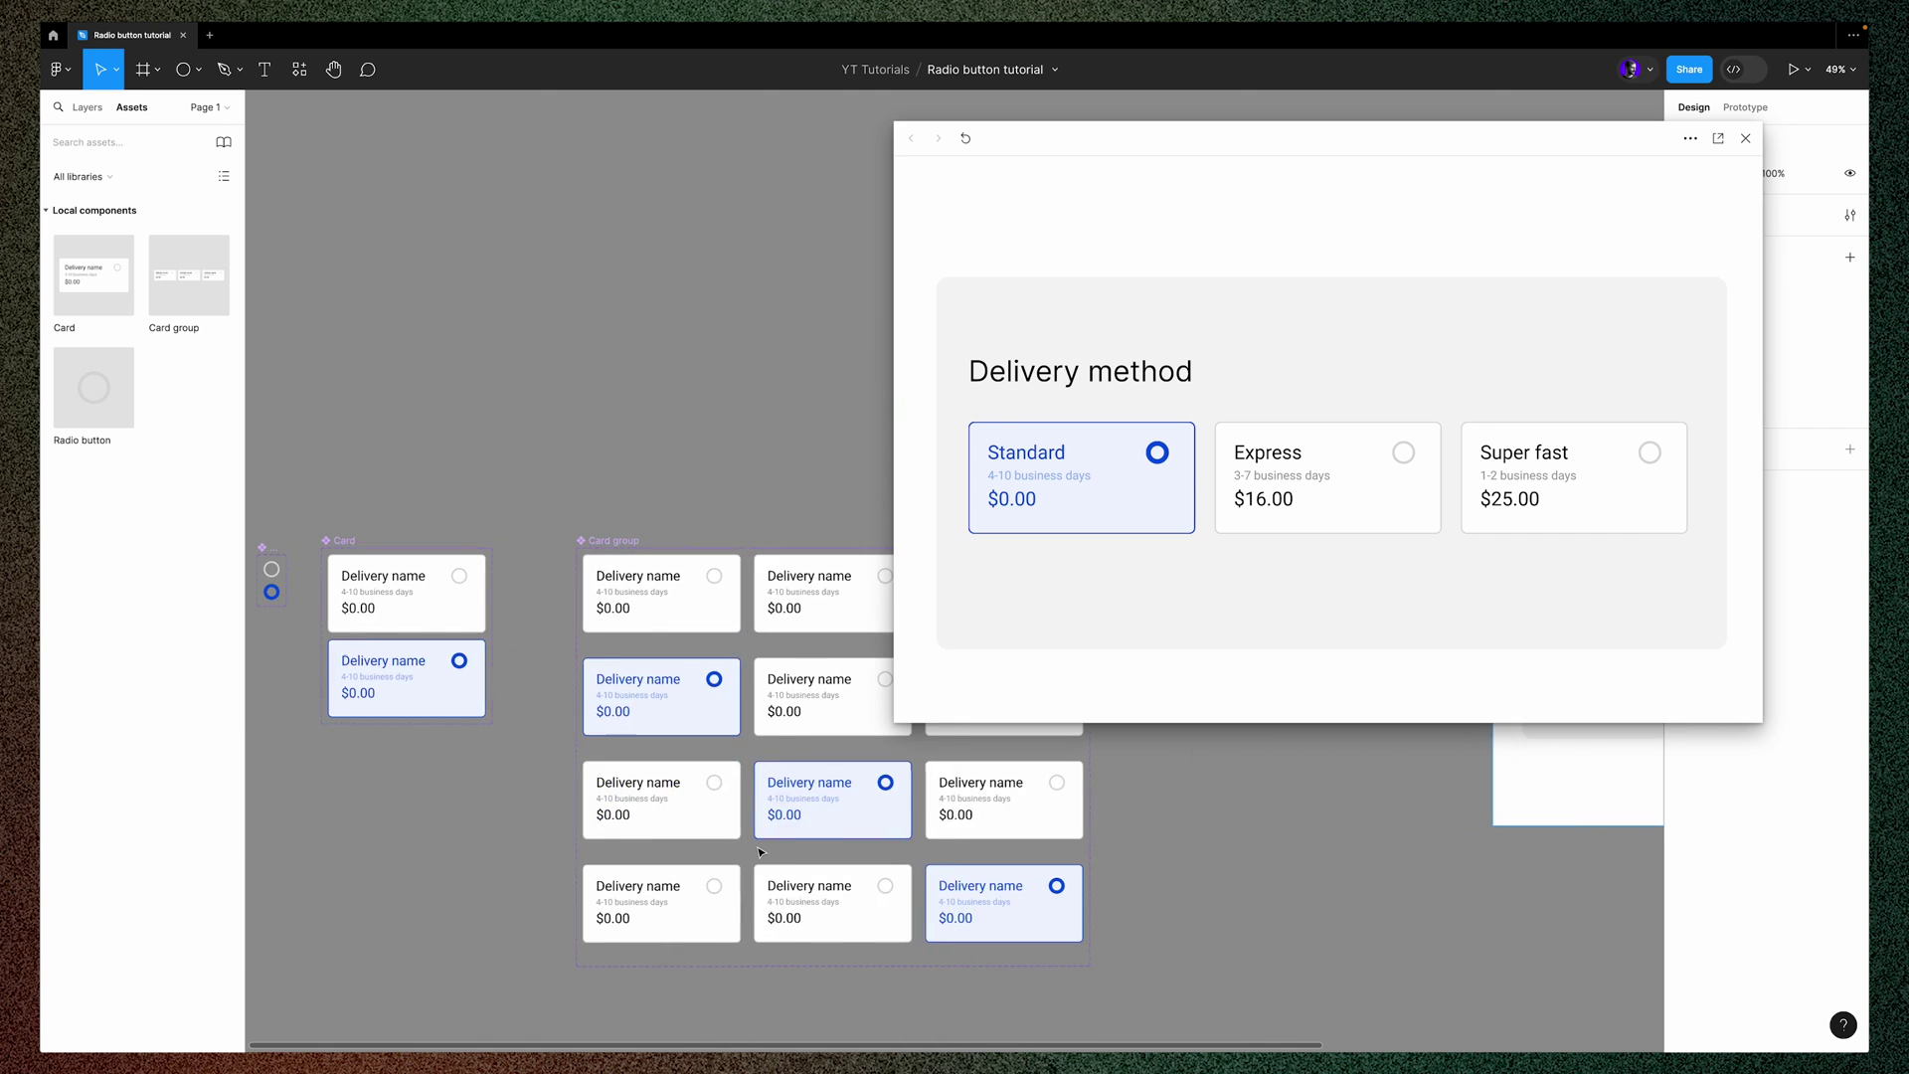
scroll(597, 694, up, 4)
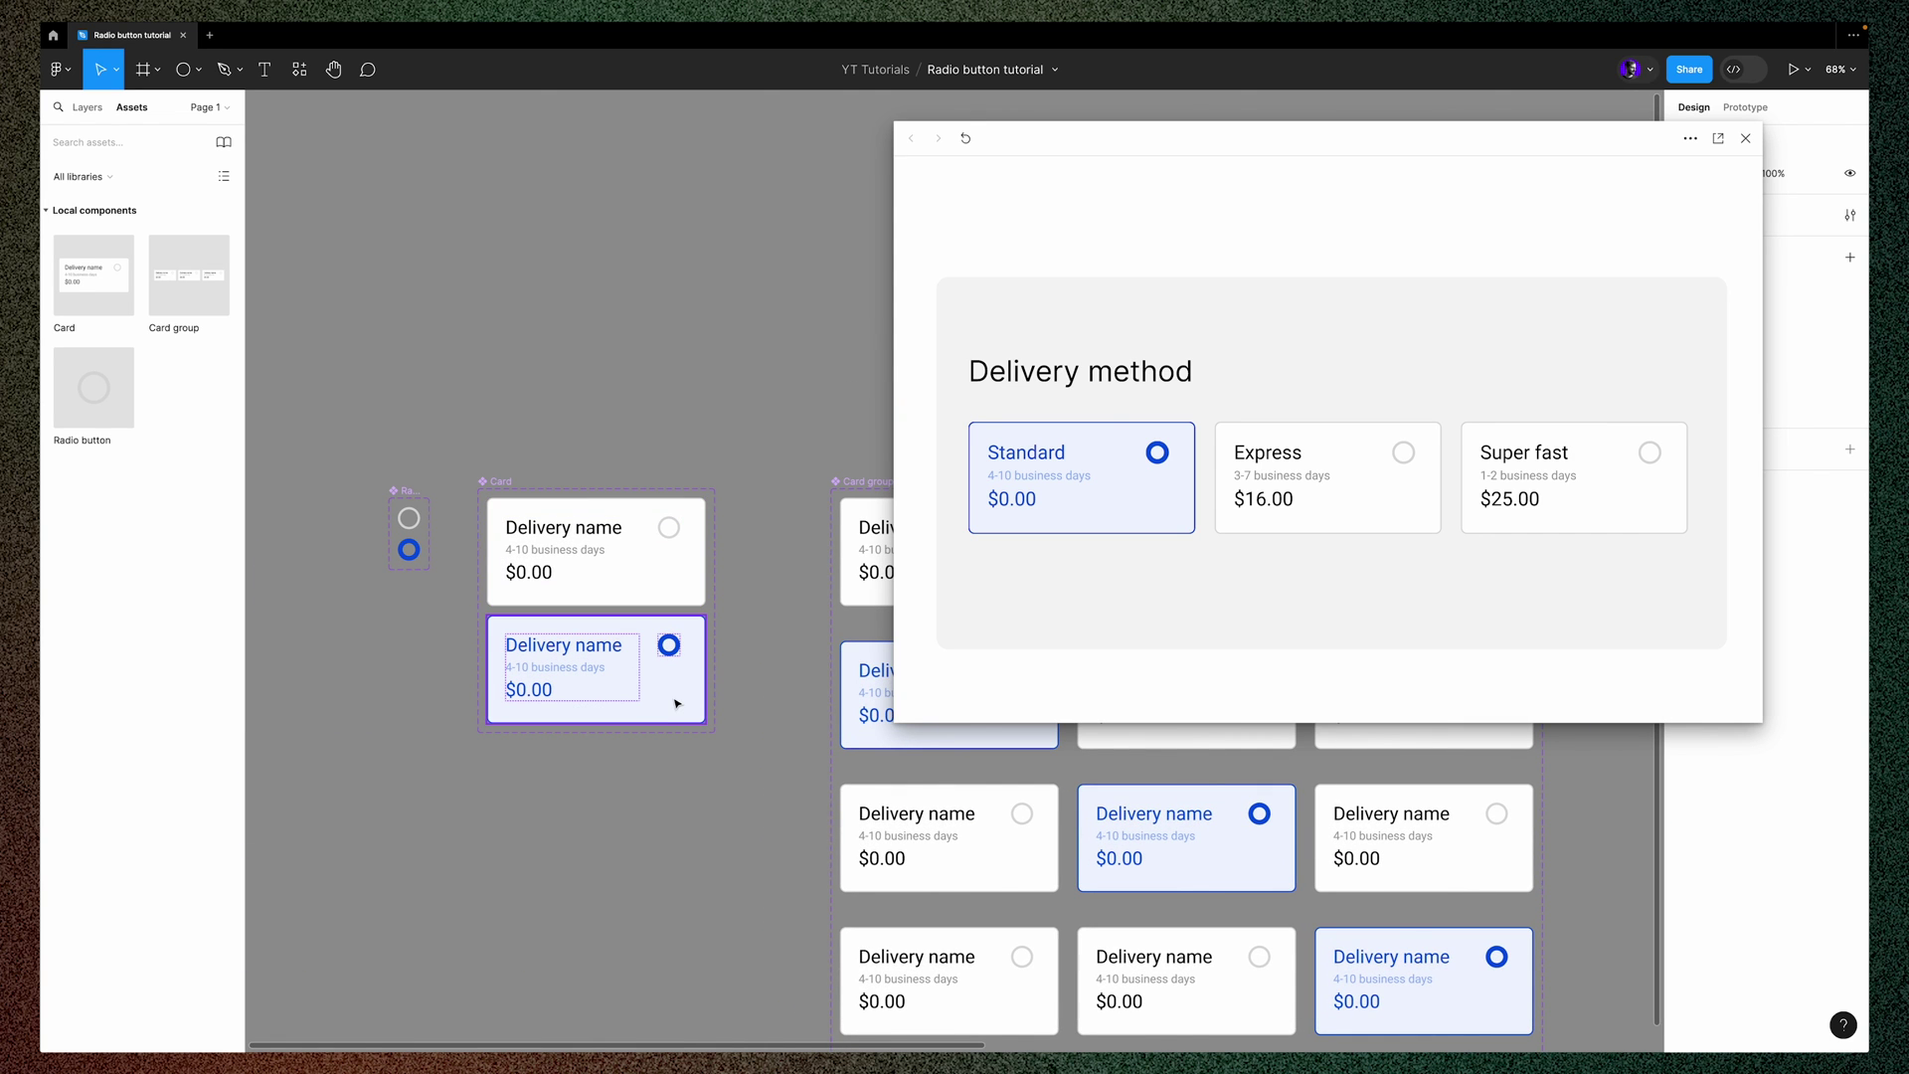
click(677, 704)
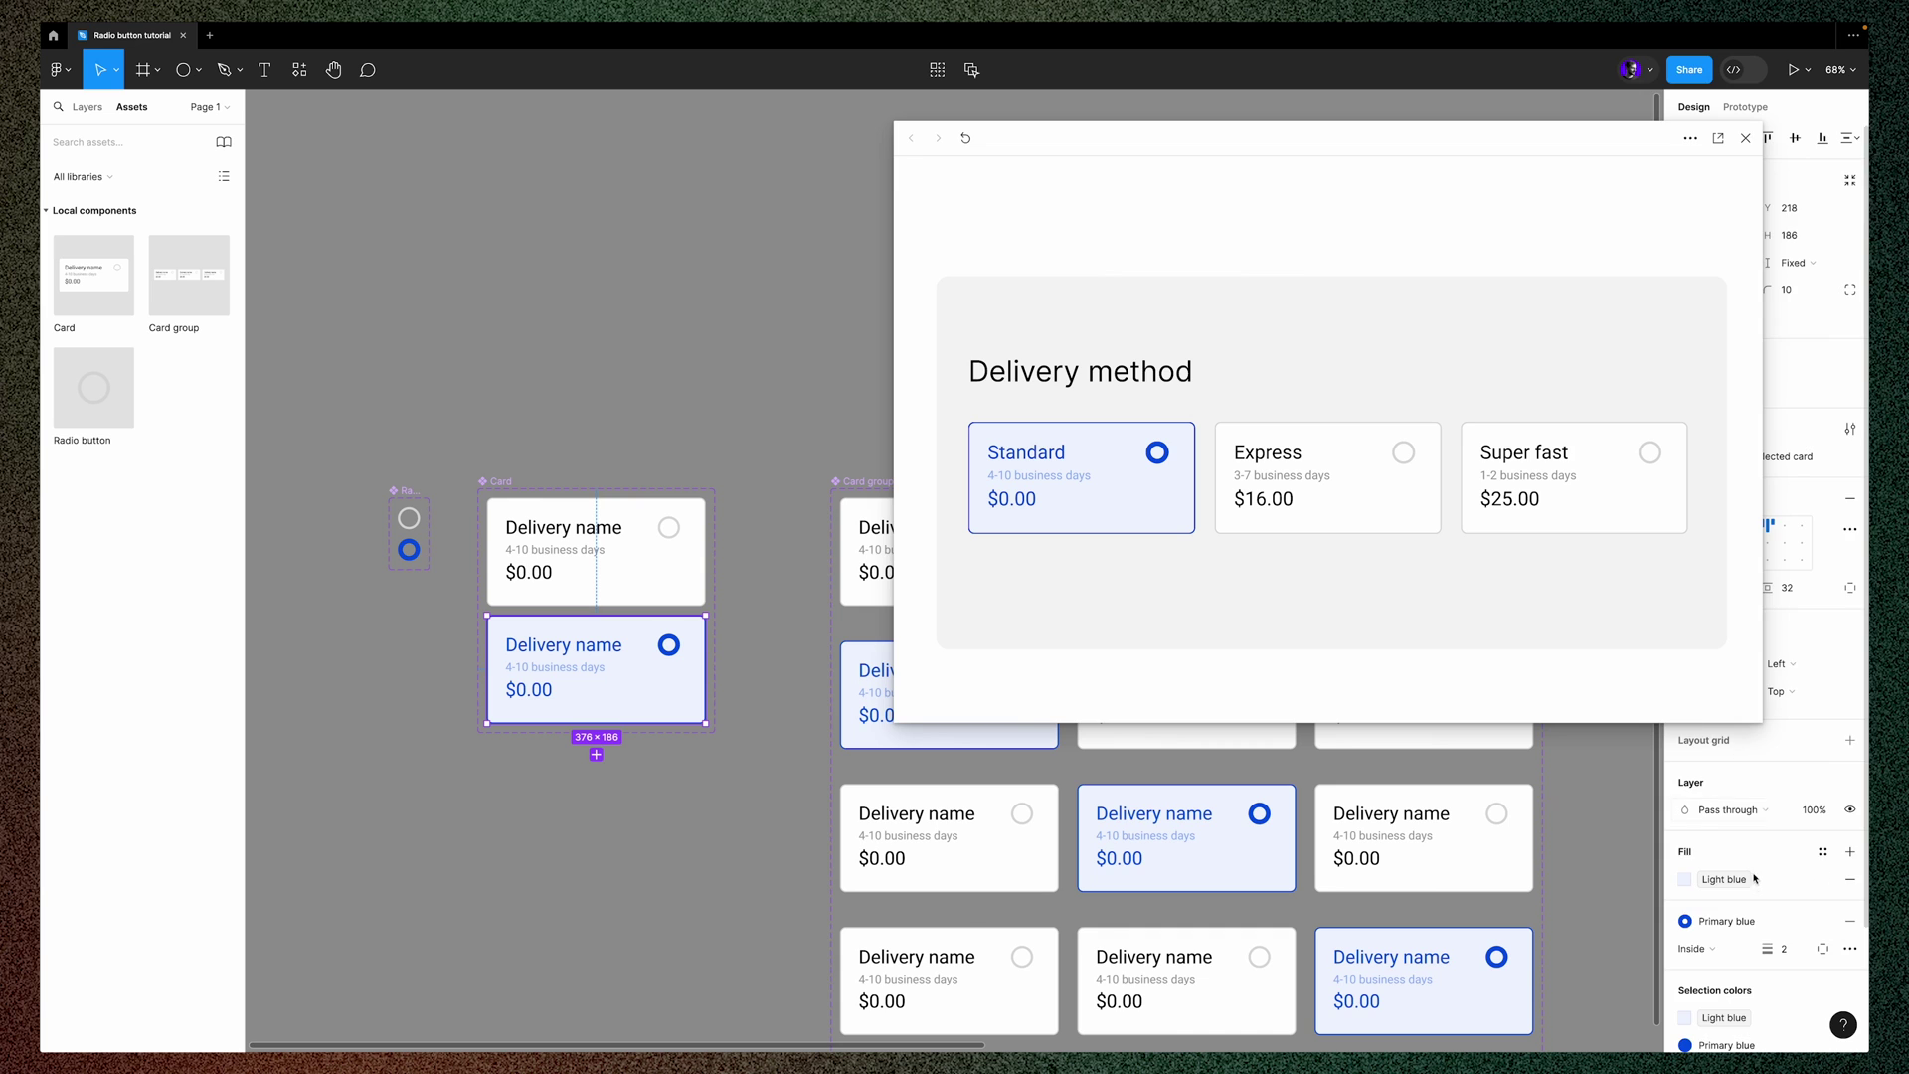
scroll(1755, 878, down, 2)
scroll(1755, 876, down, 1)
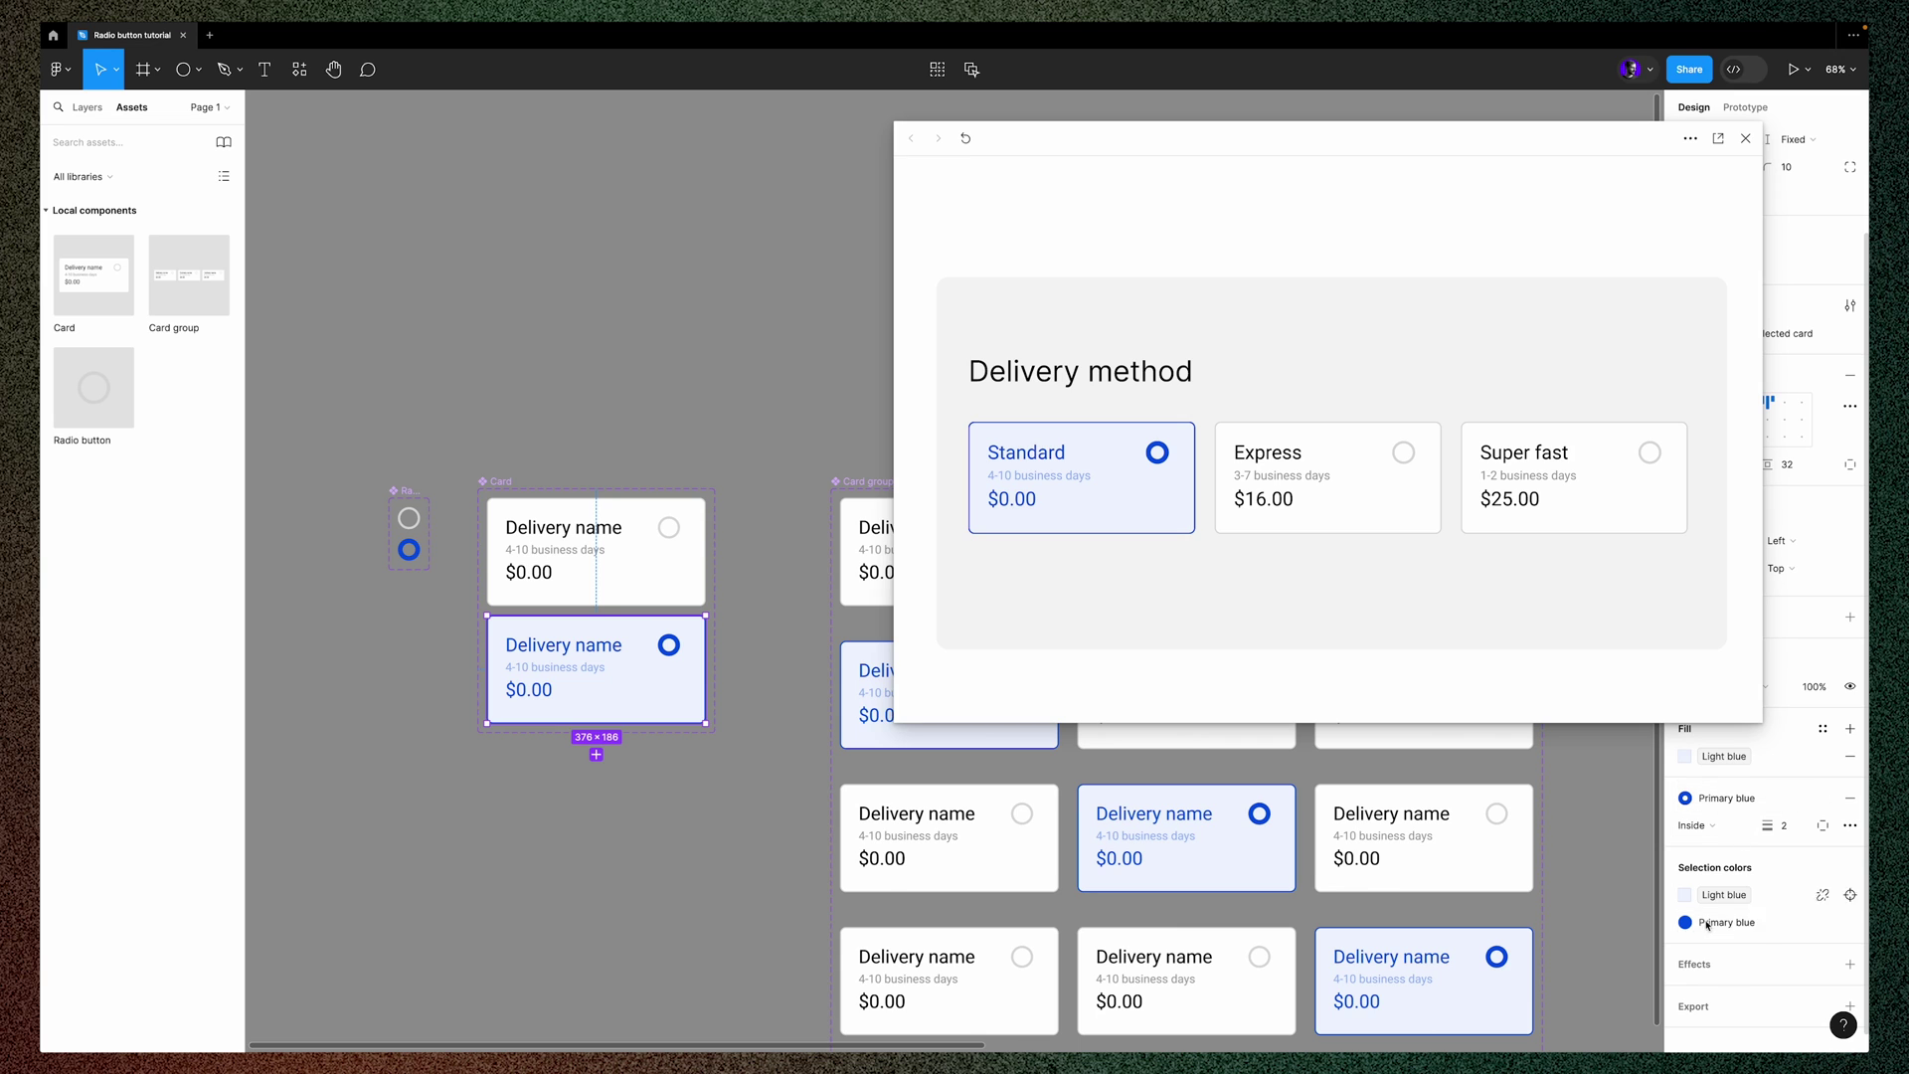
scroll(1716, 837, up, 1)
scroll(1716, 837, up, 3)
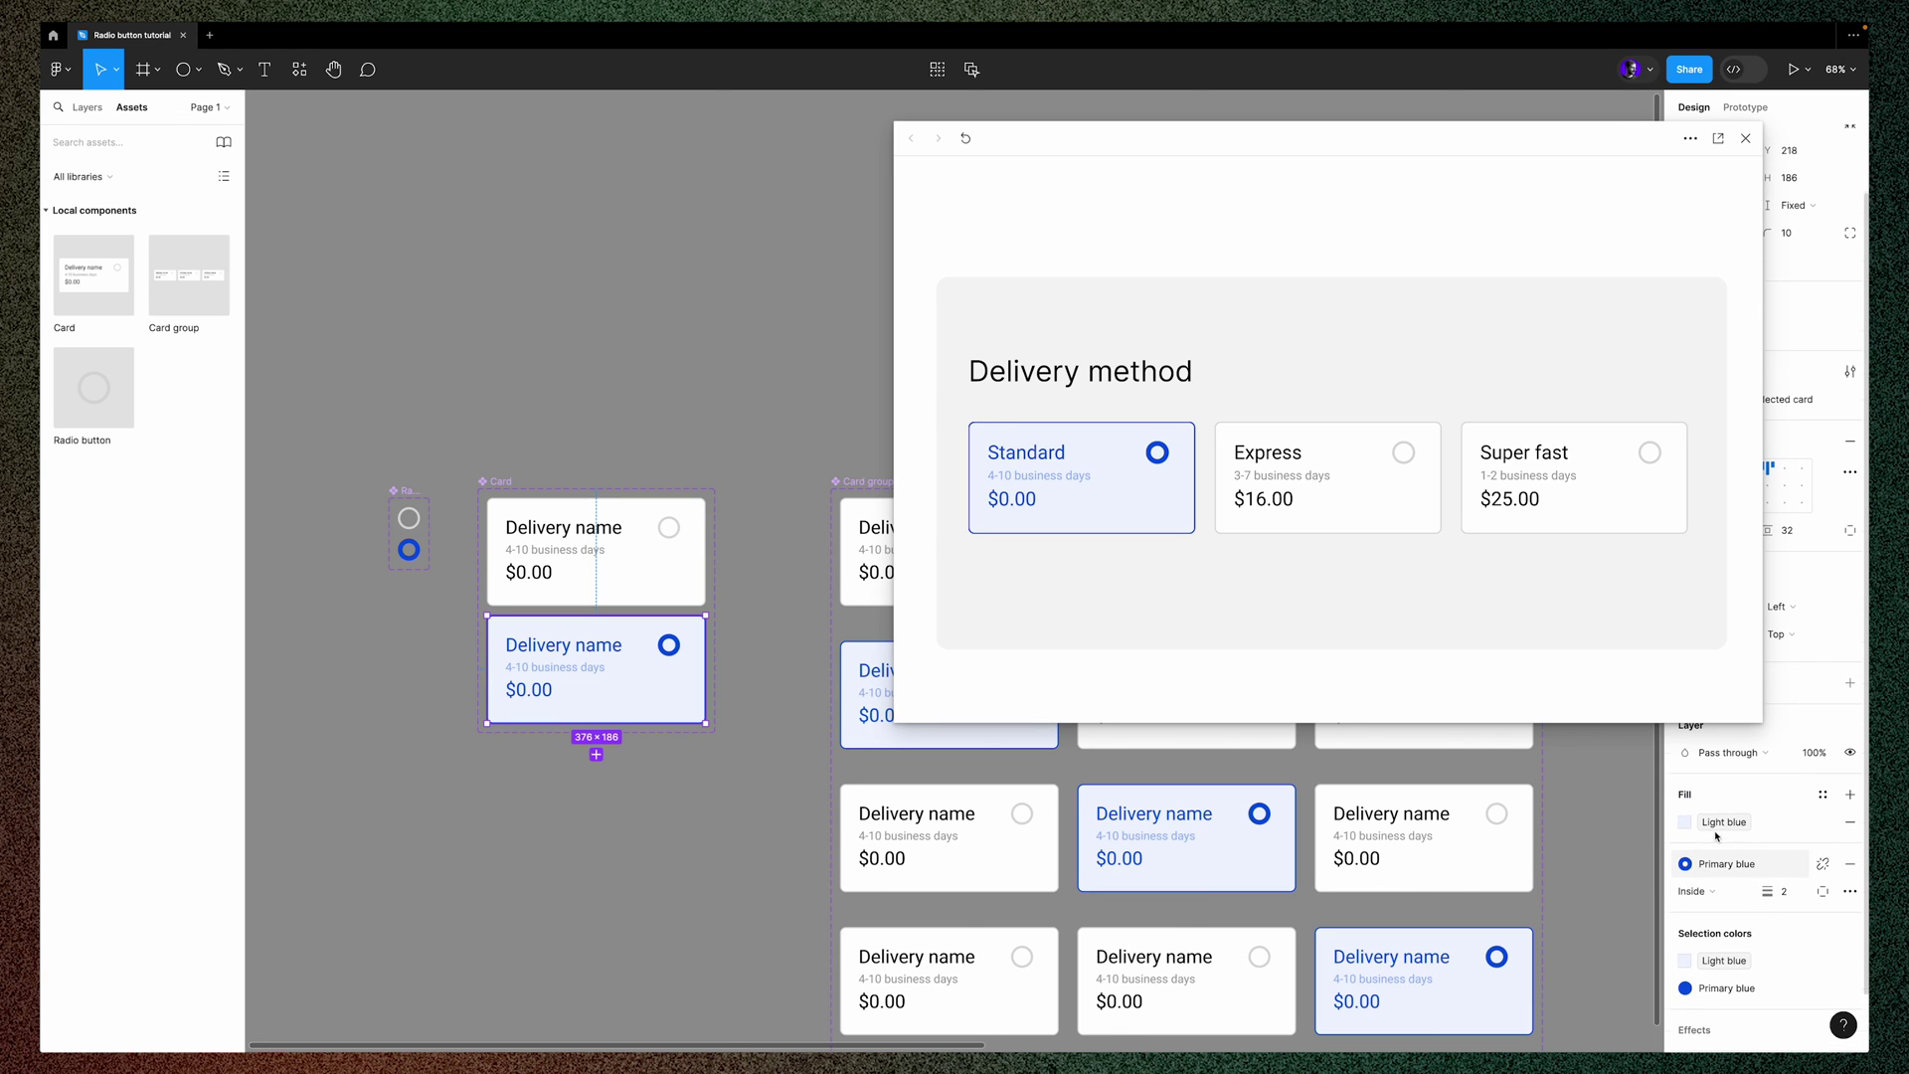
click(1720, 826)
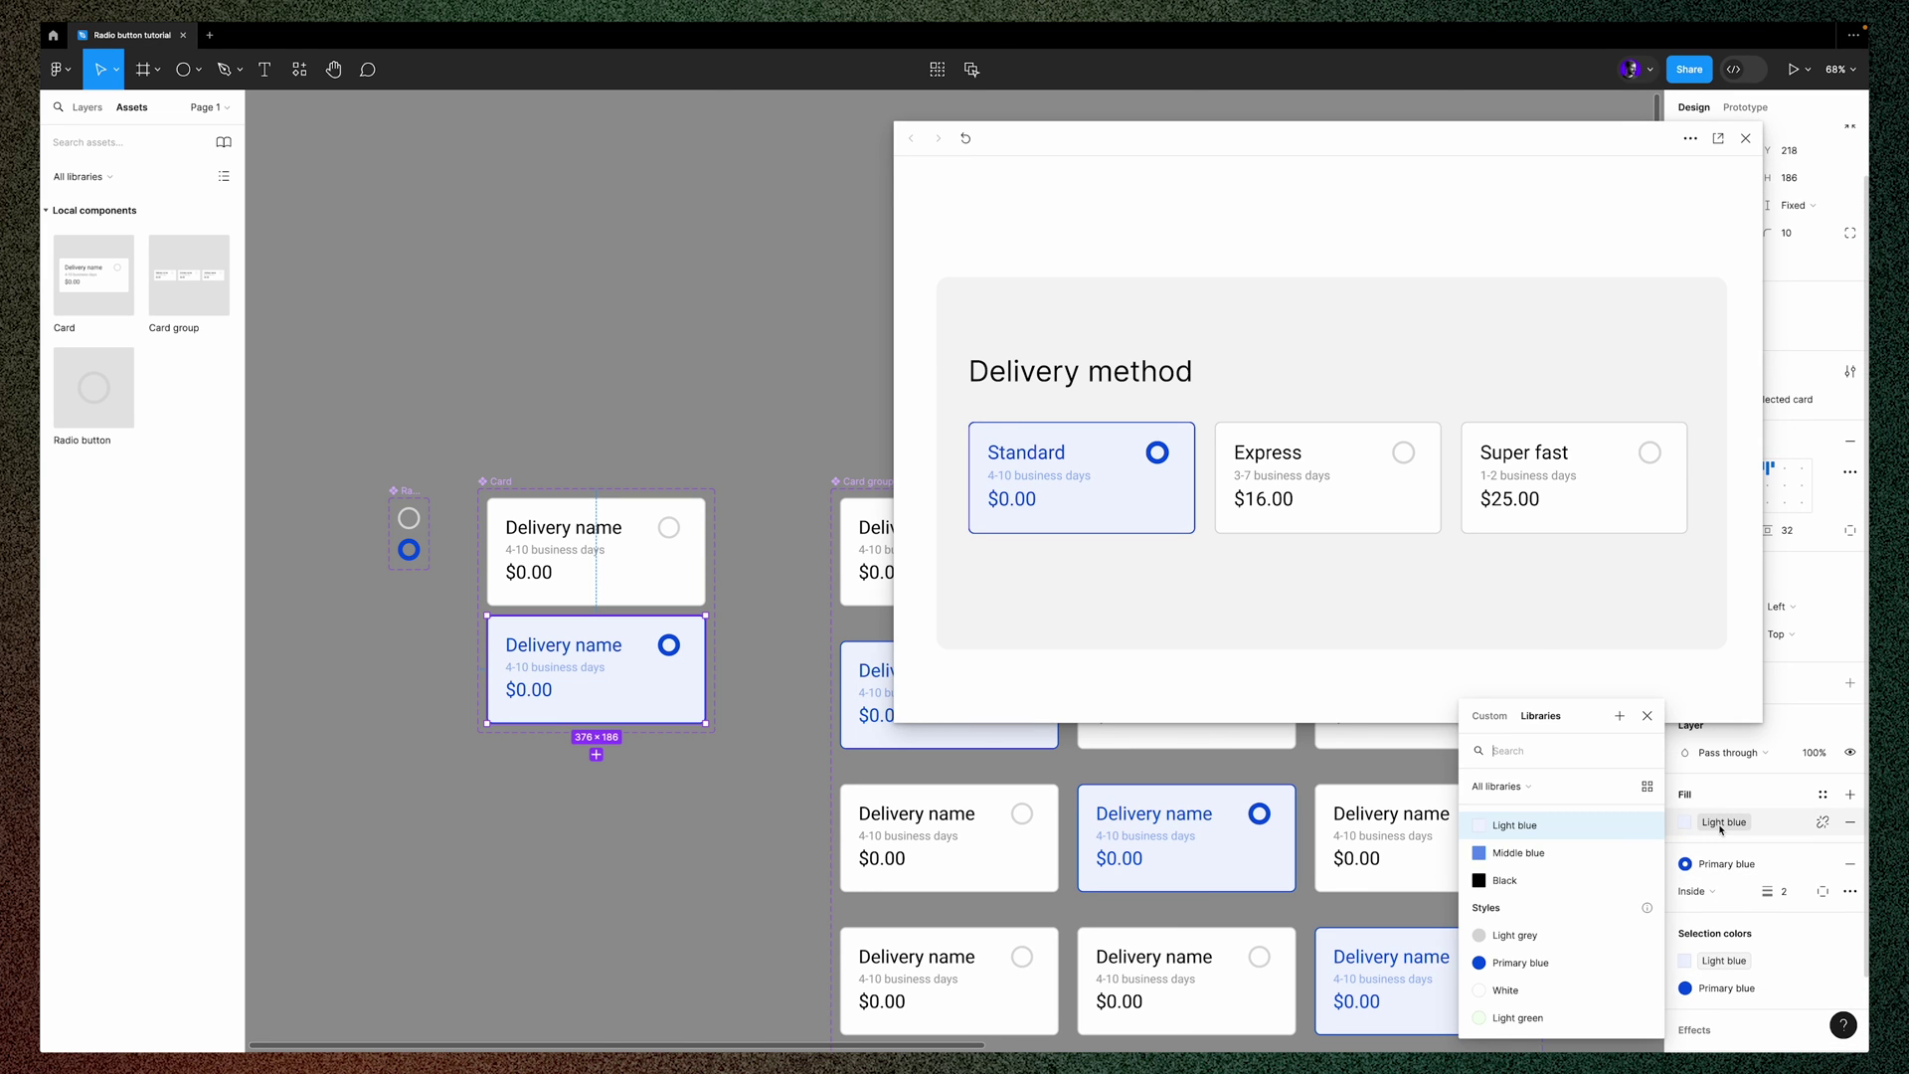
click(1521, 1019)
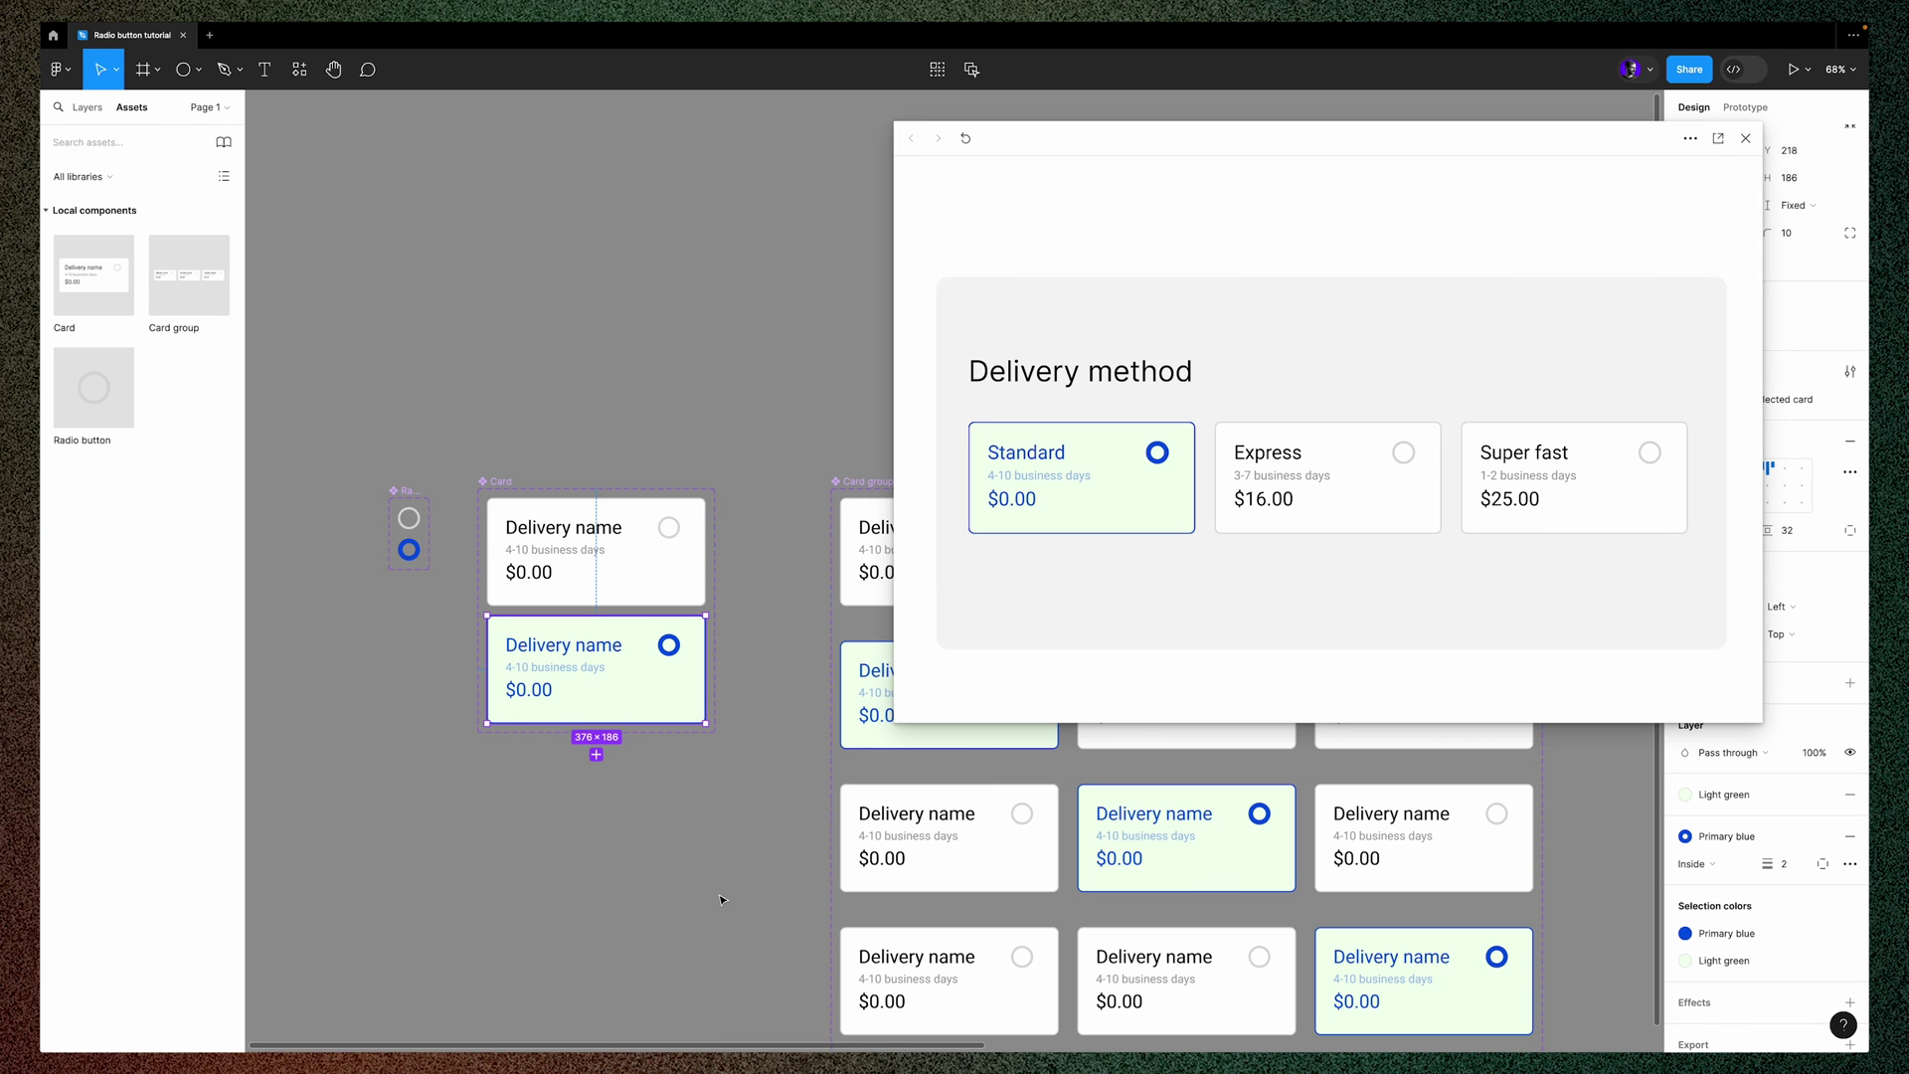
scroll(722, 900, right, 10)
scroll(722, 900, down, 2)
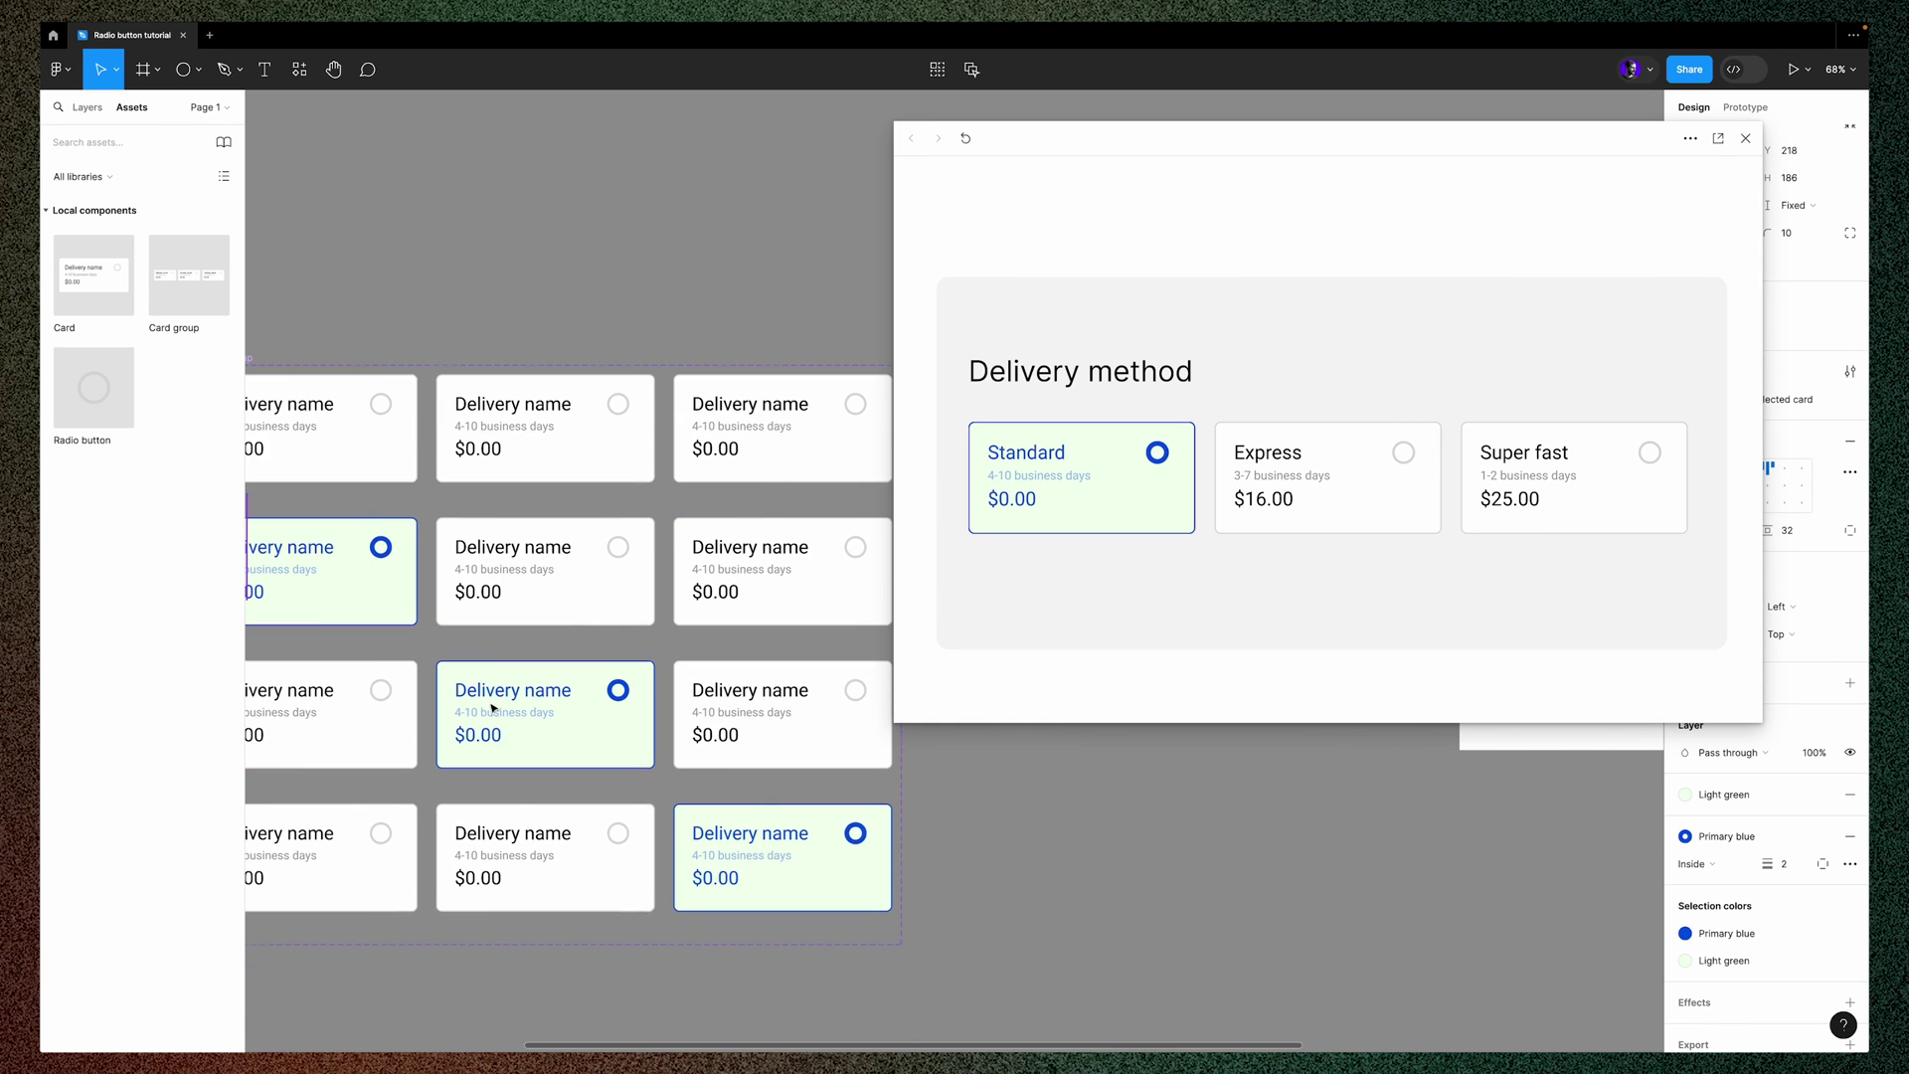
scroll(492, 708, up, 2)
click(1398, 503)
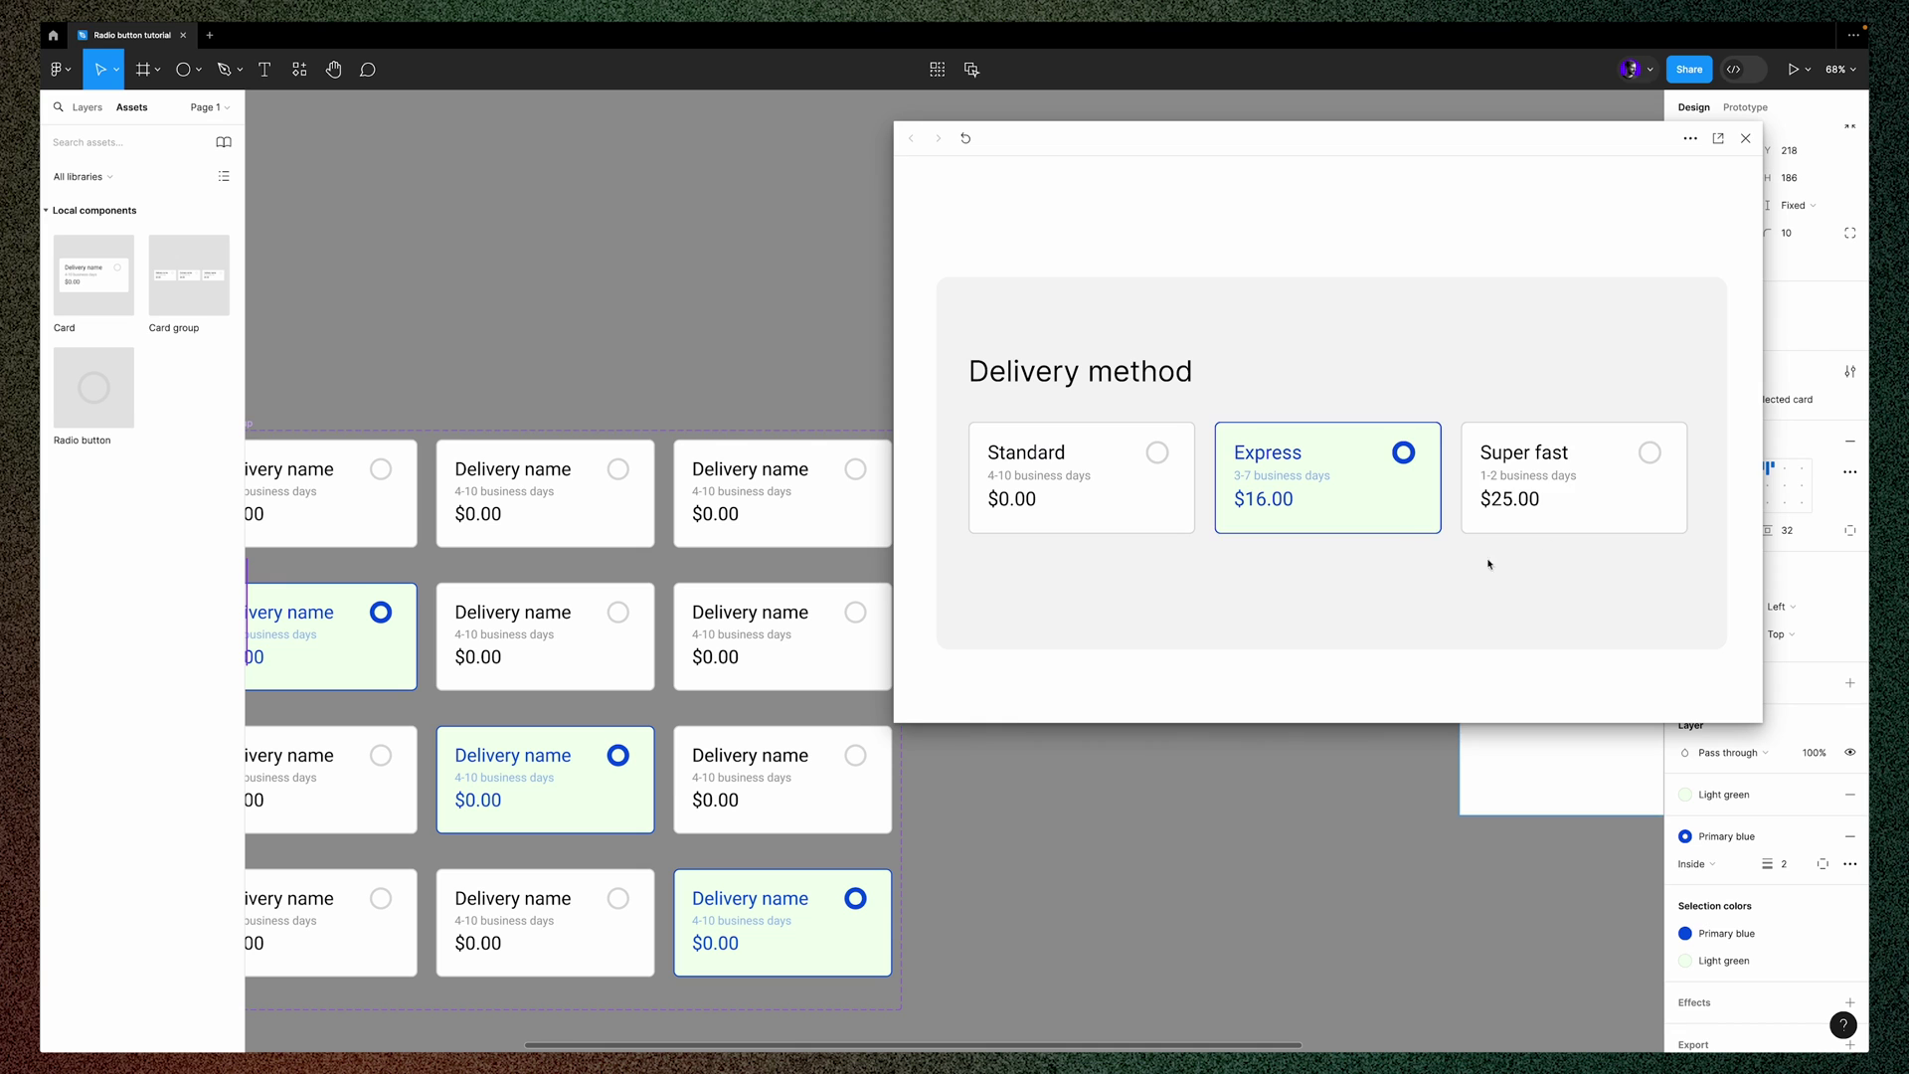
click(1517, 502)
click(1293, 512)
click(1143, 517)
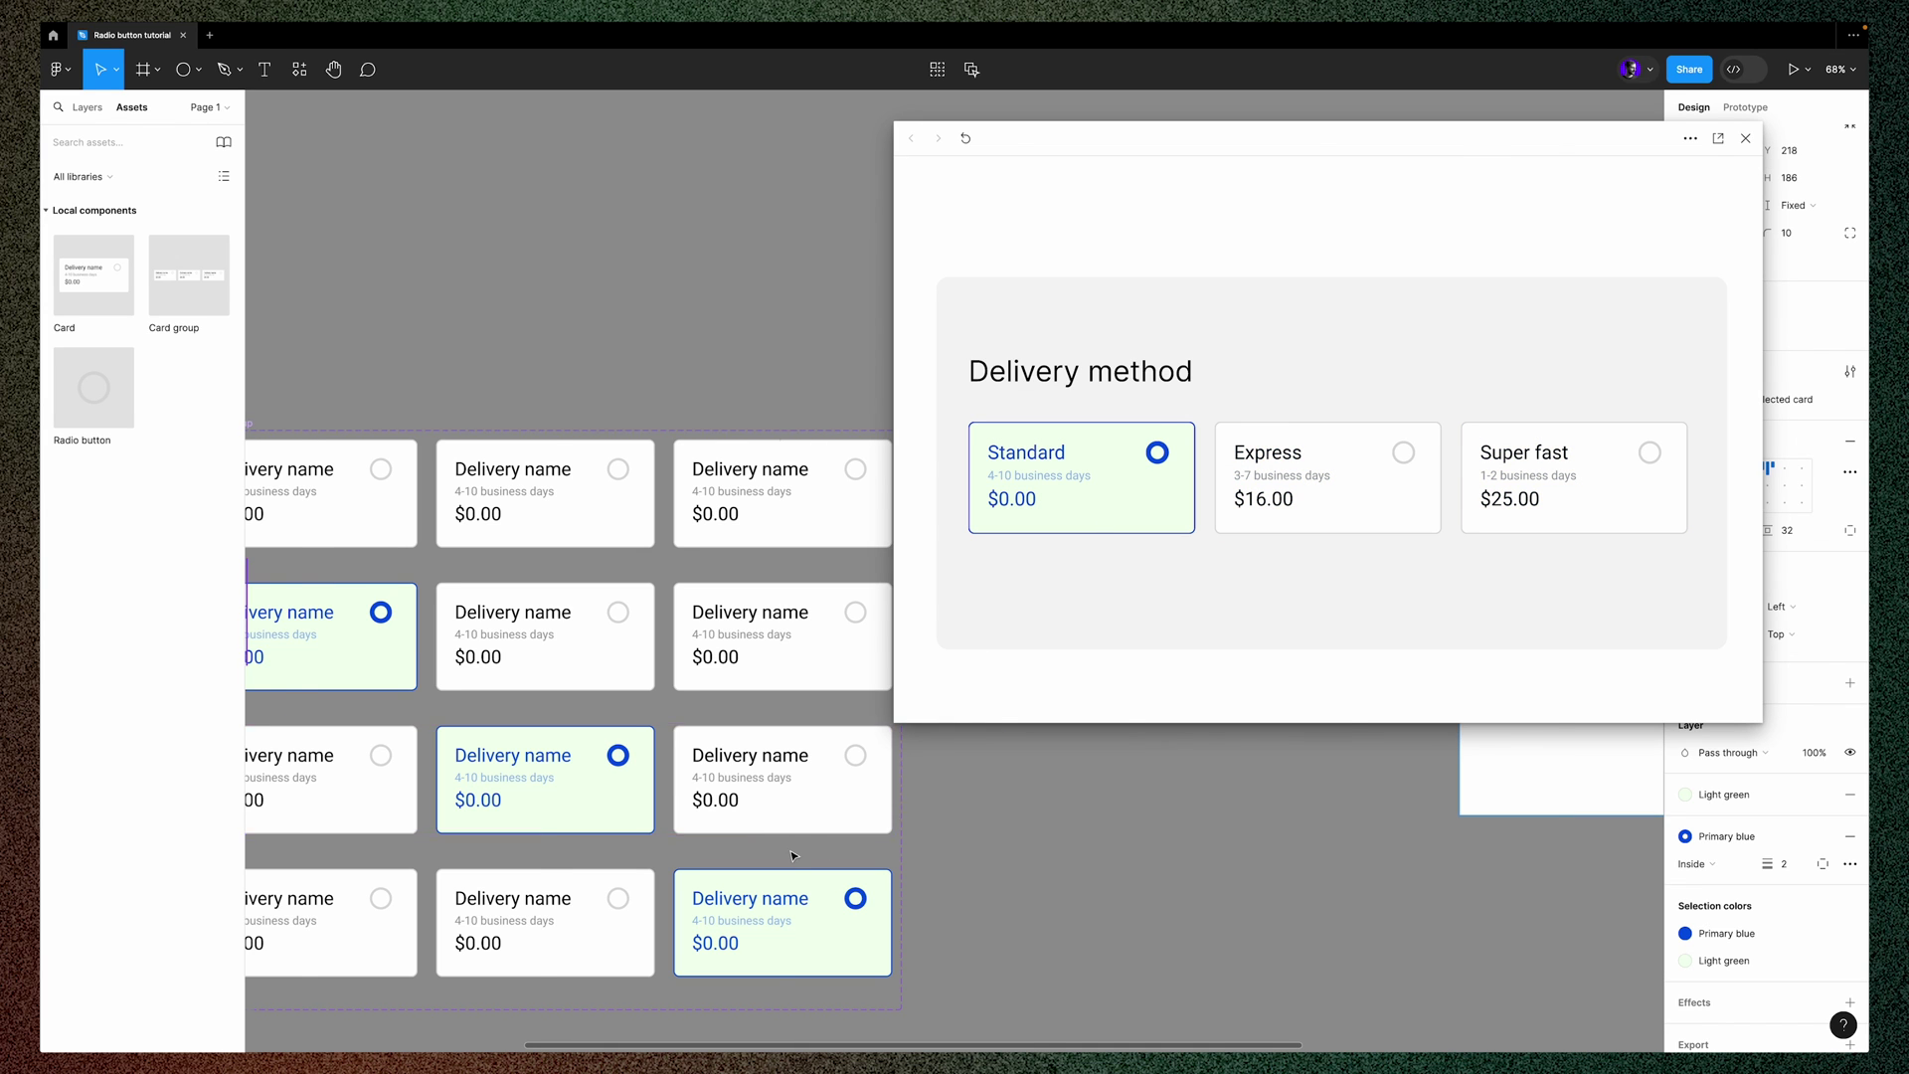
scroll(792, 855, left, 8)
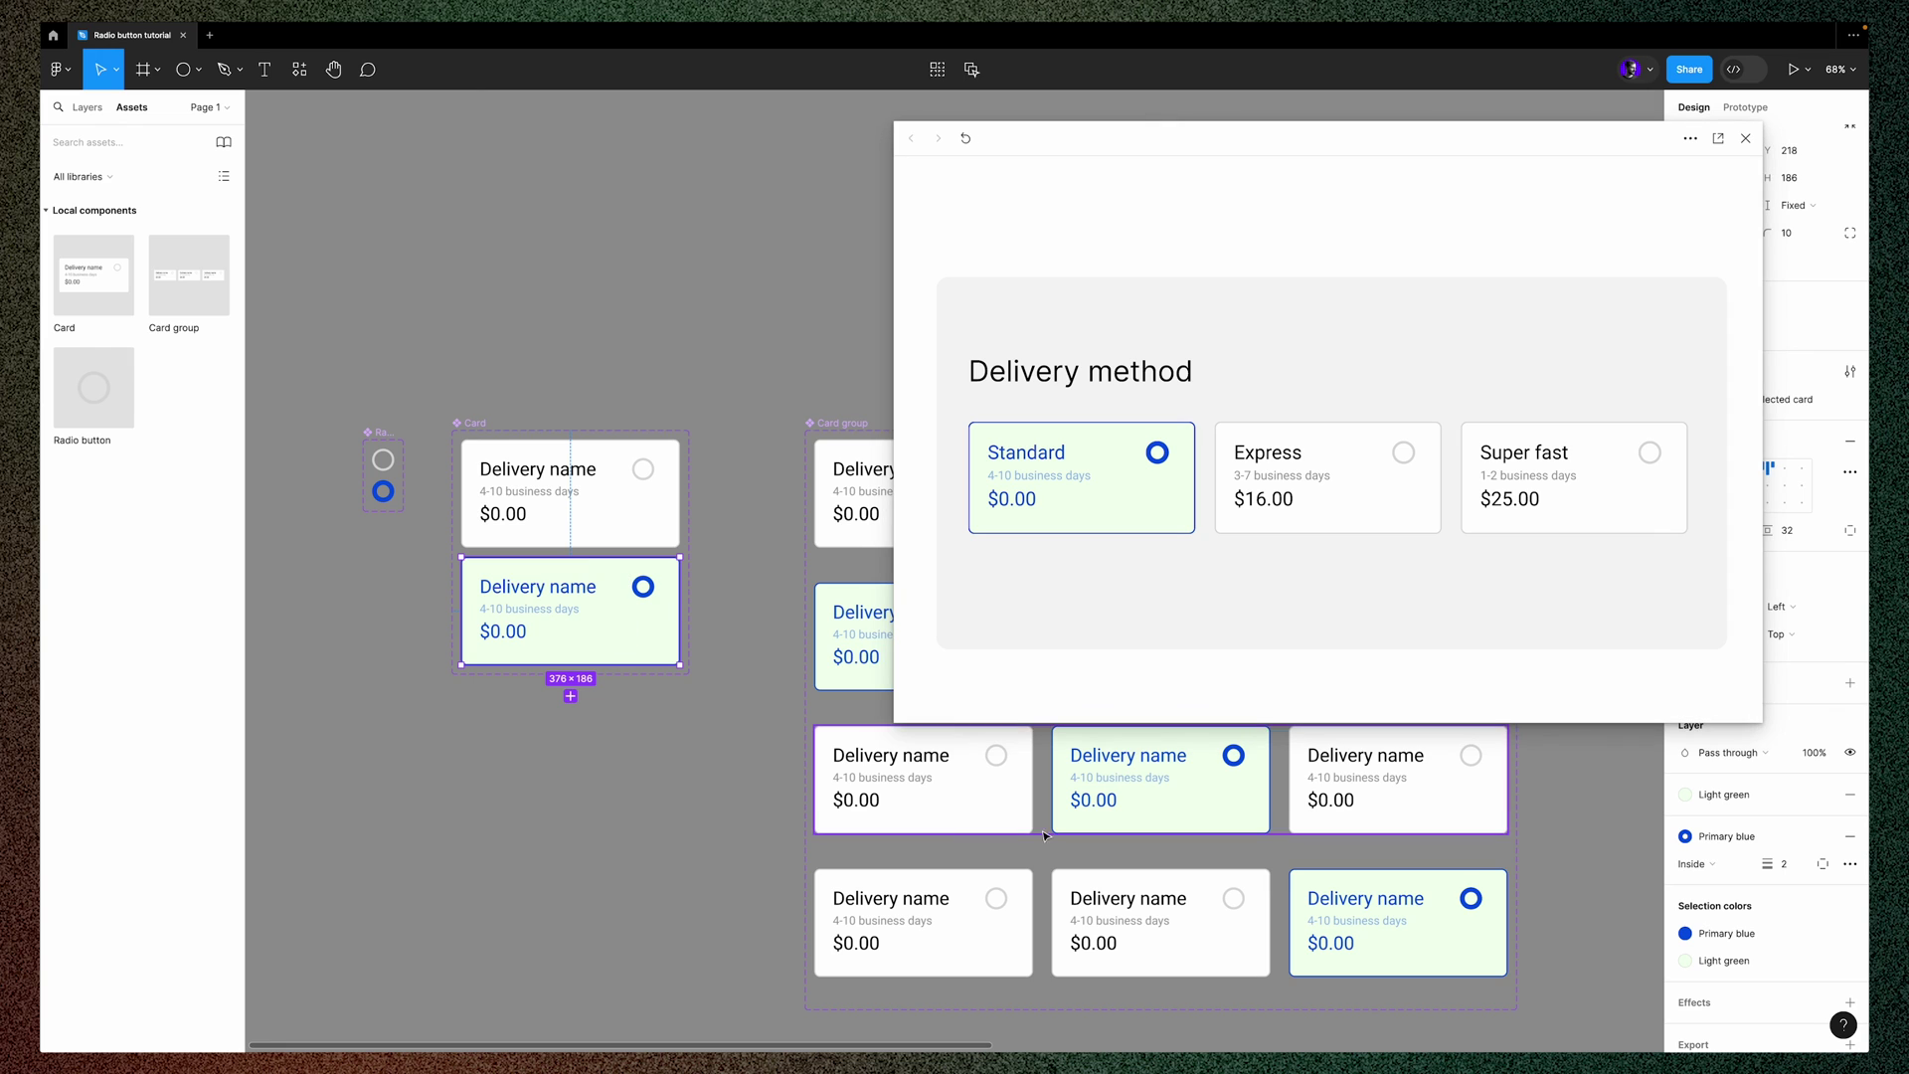
click(1721, 797)
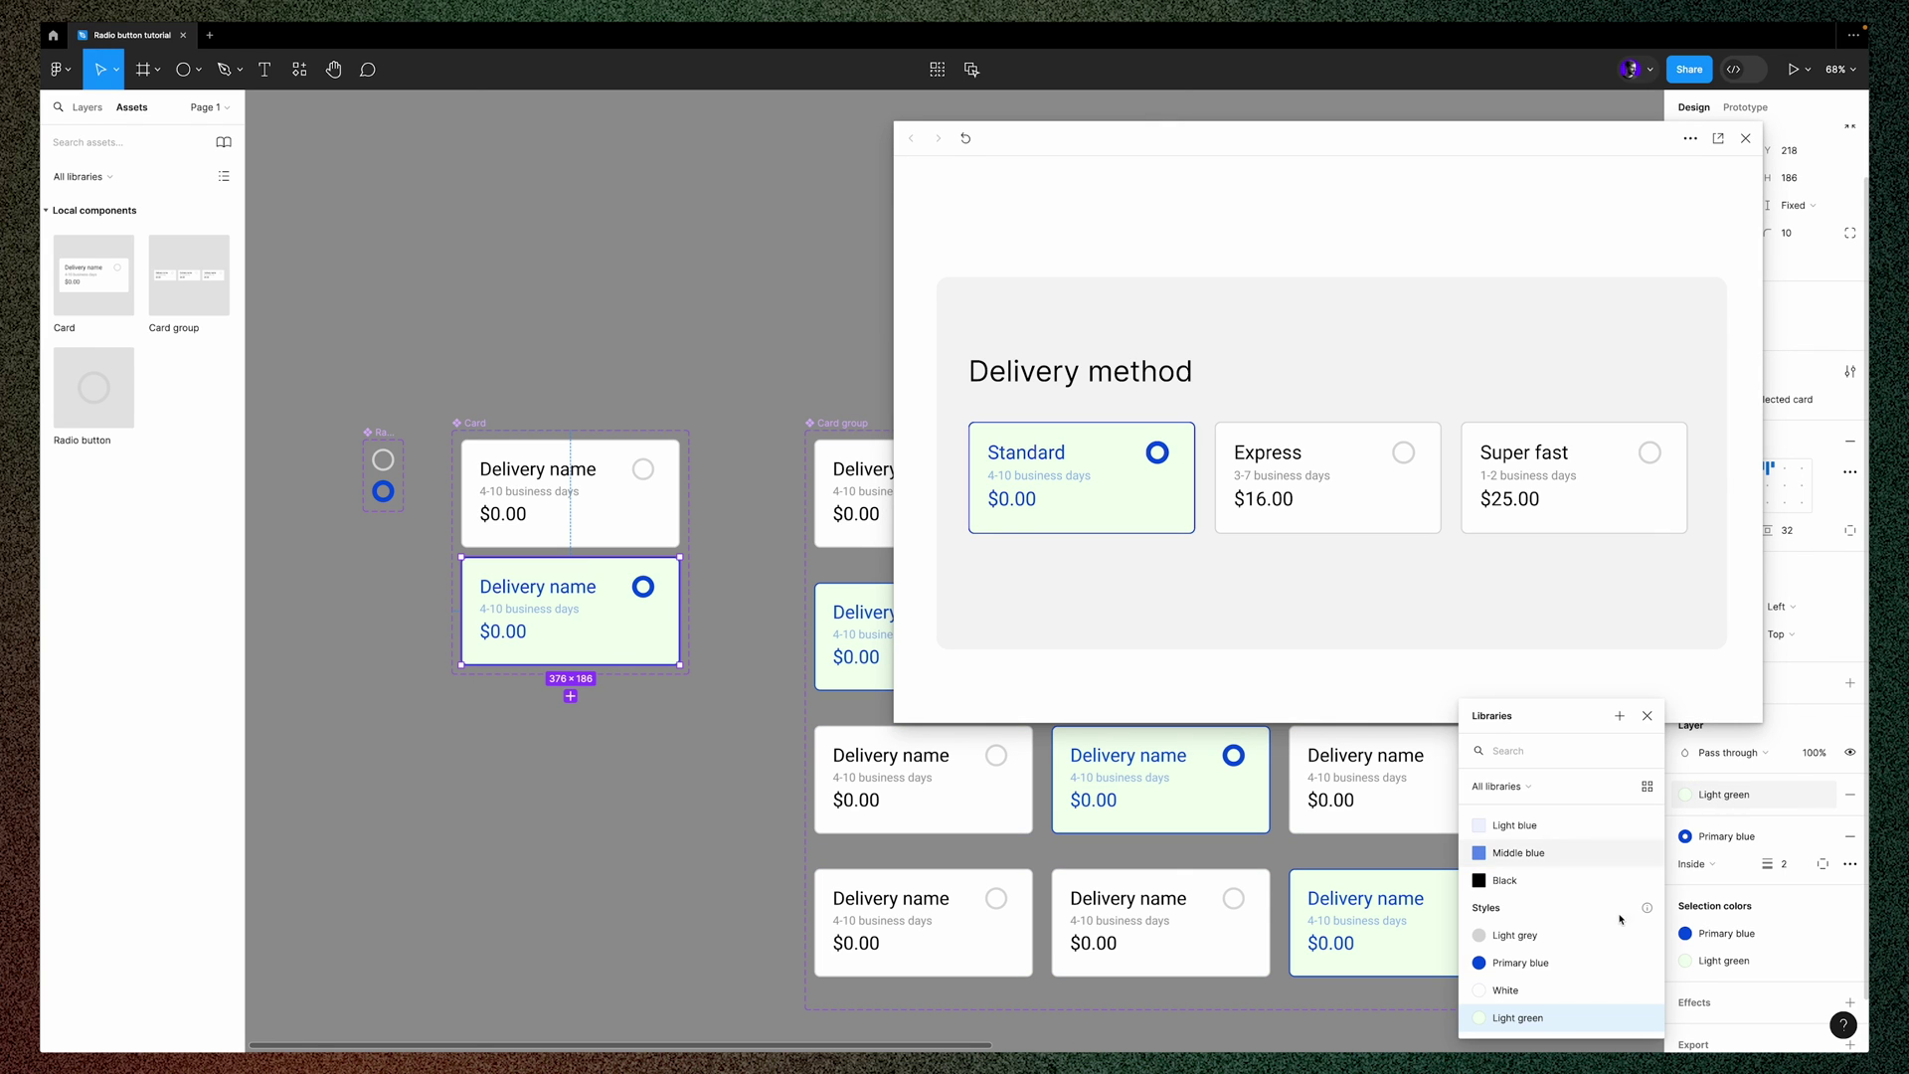
click(1514, 825)
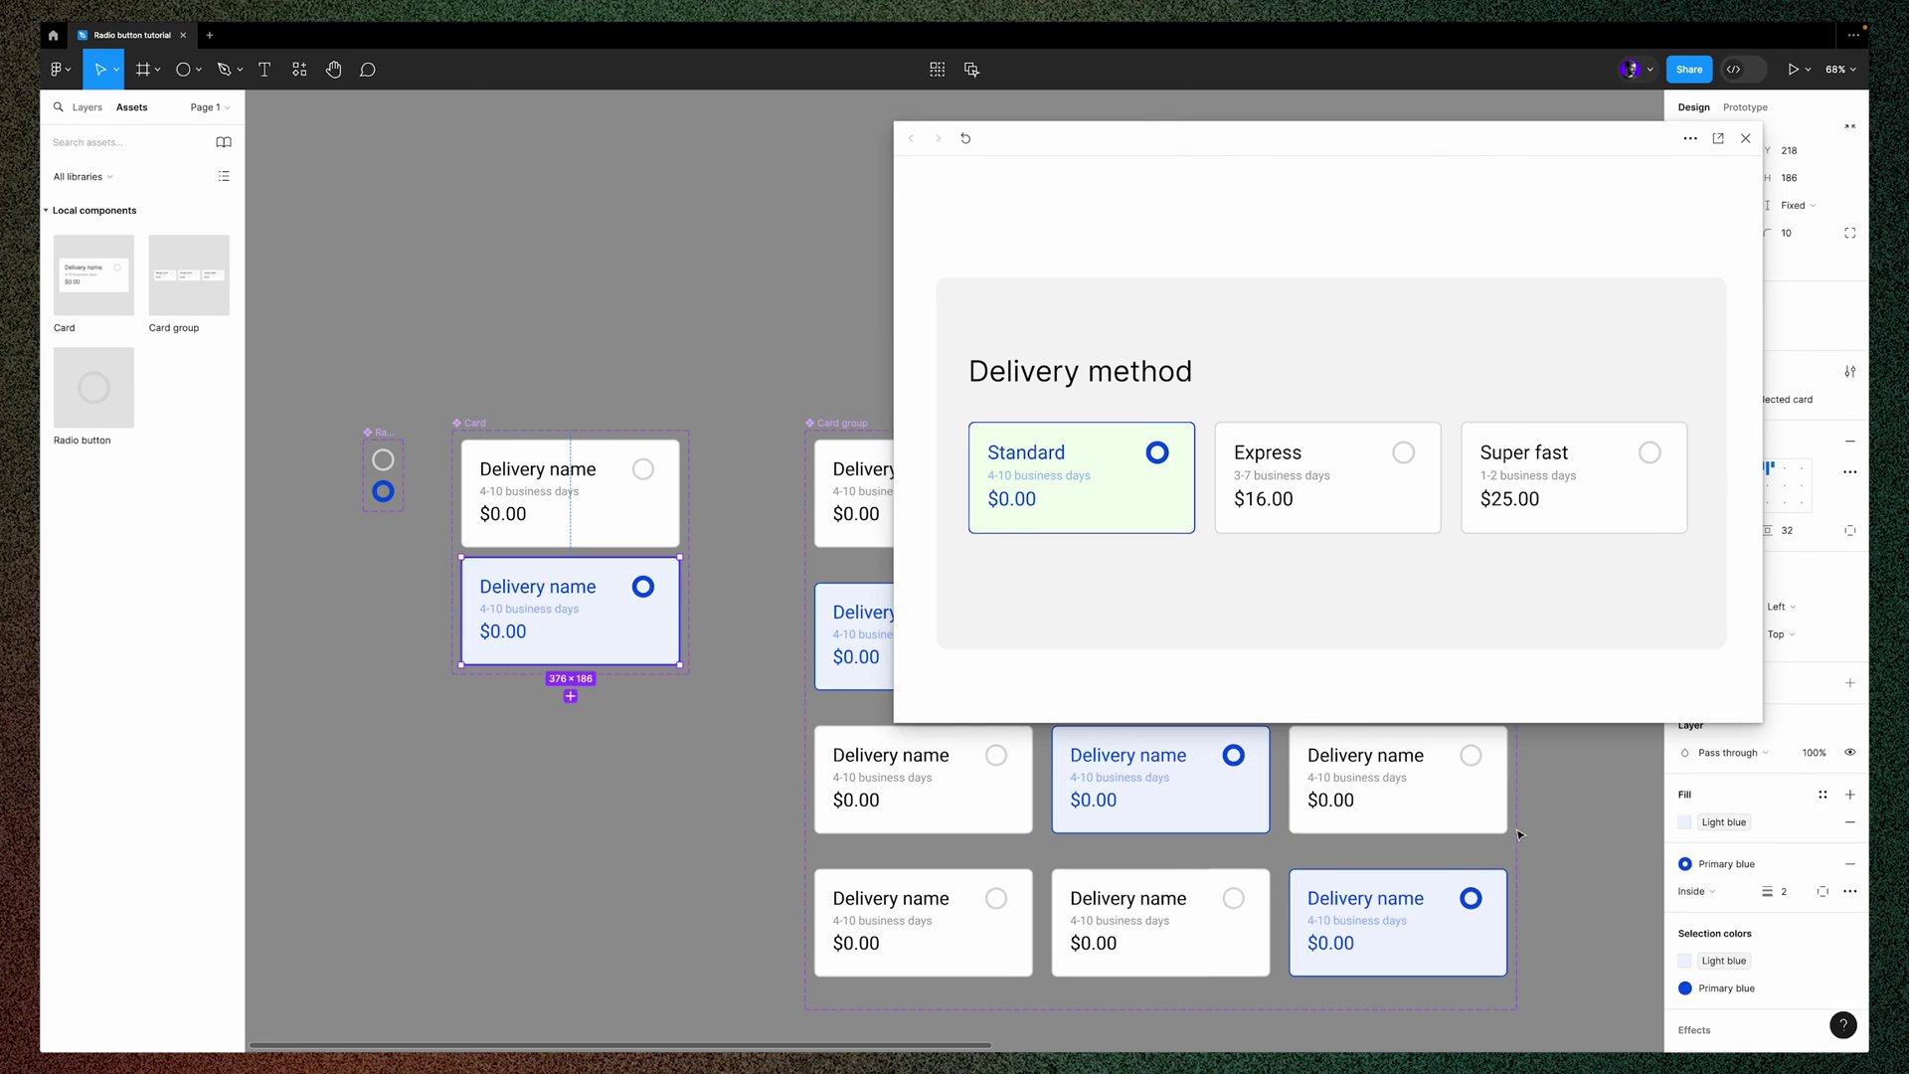
scroll(684, 831, right, 5)
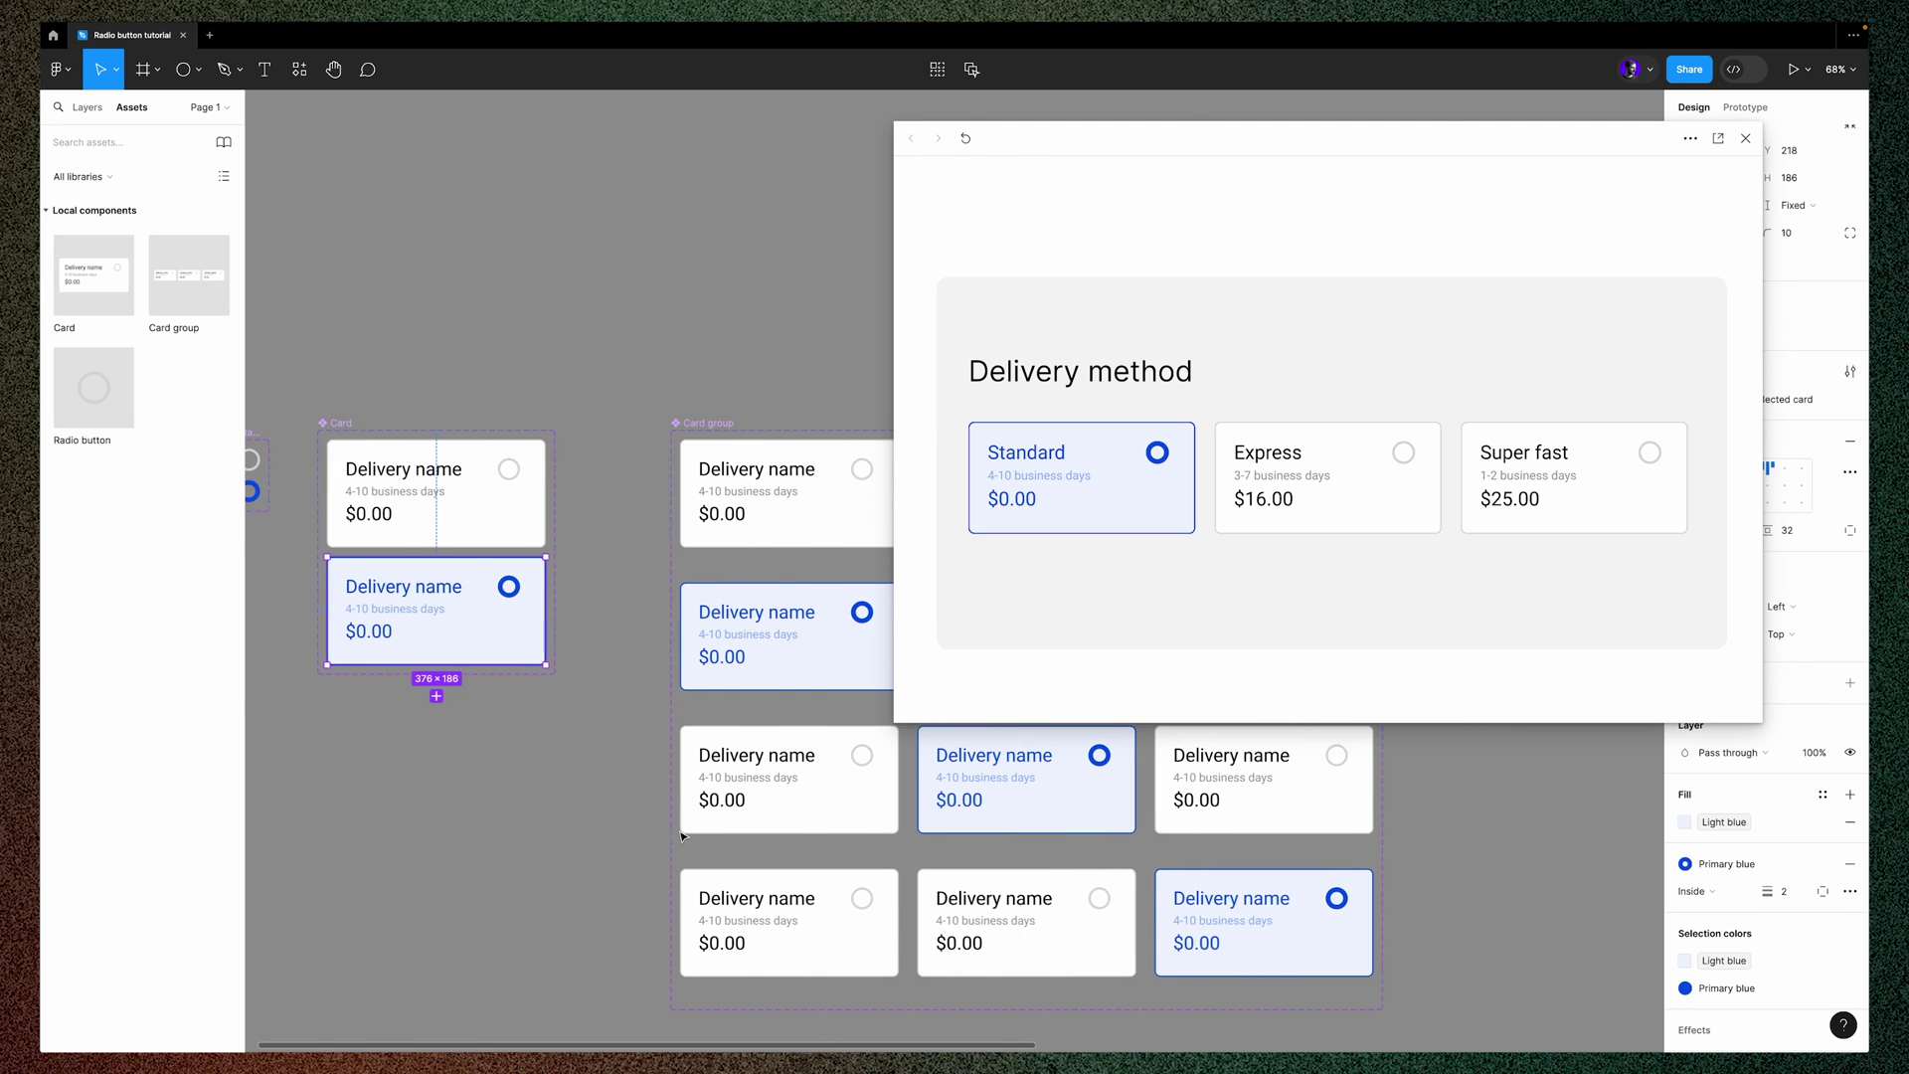
click(348, 741)
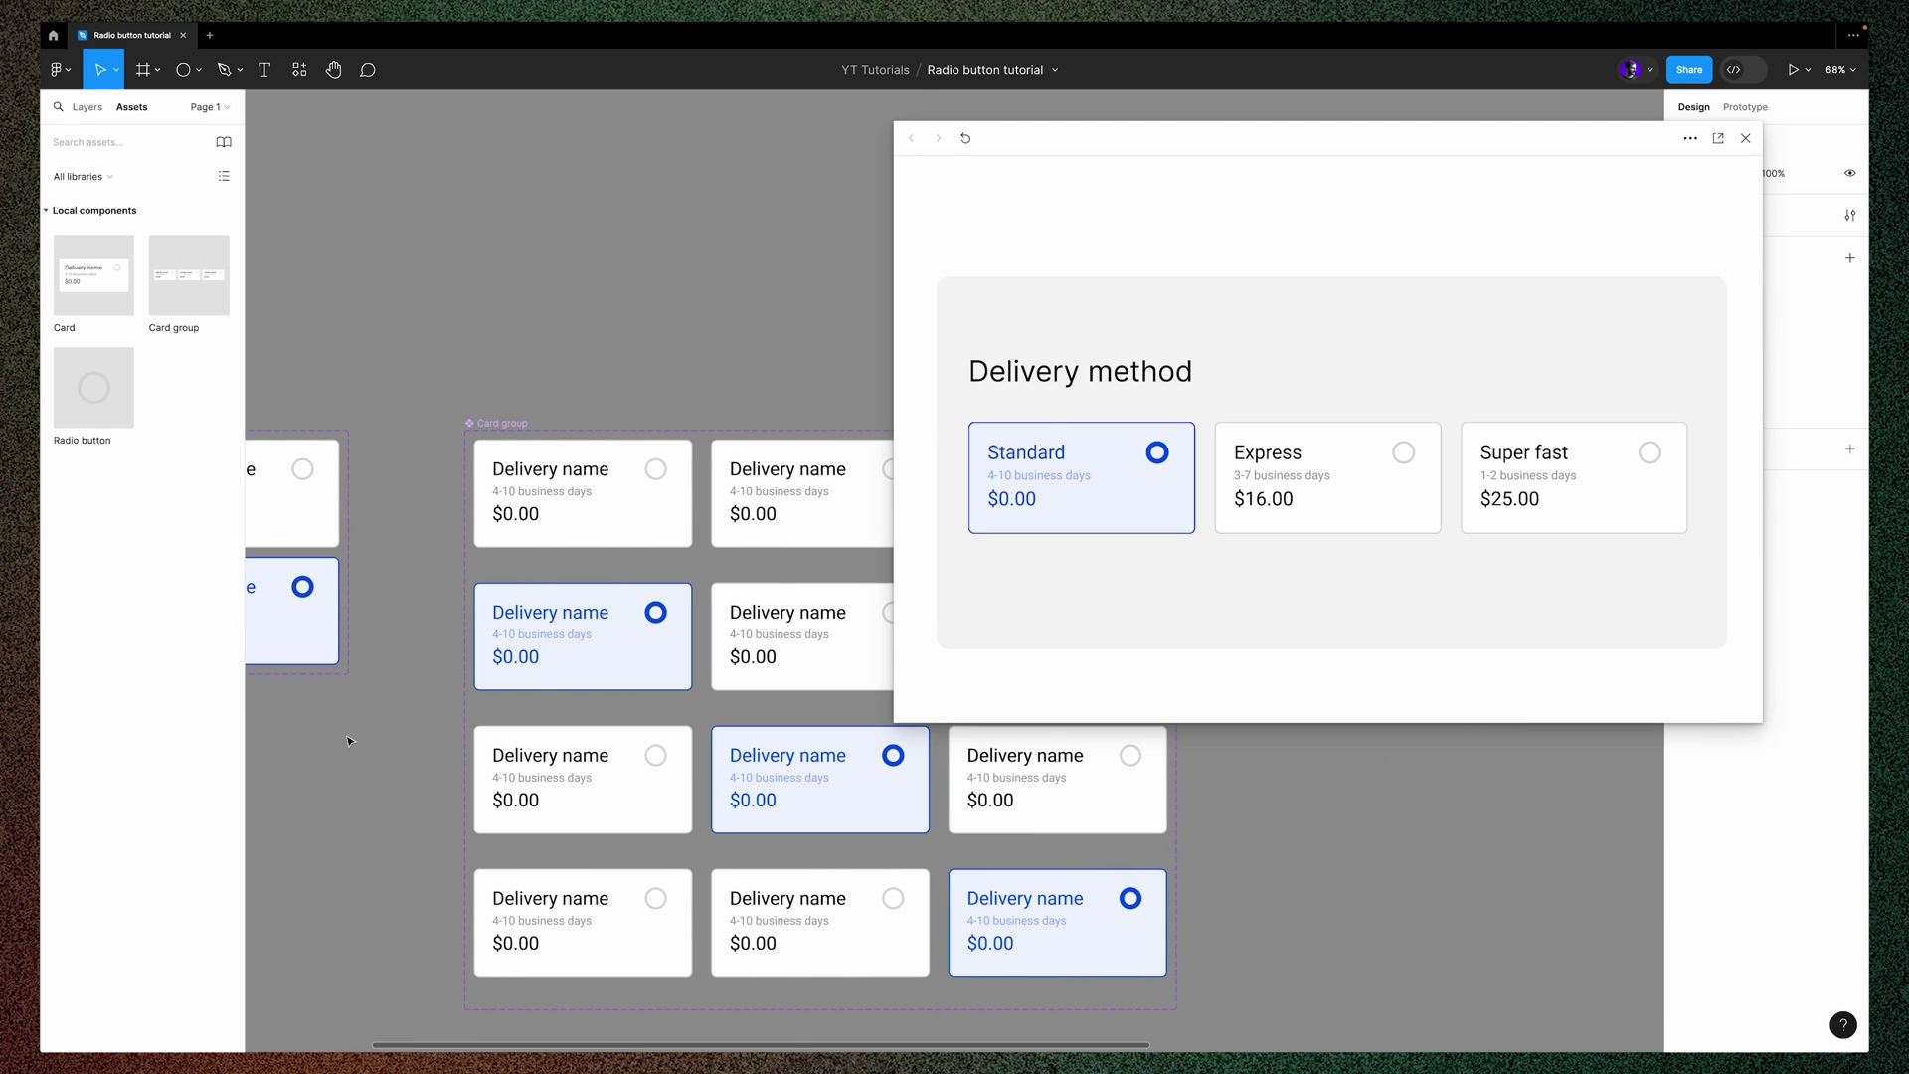
click(1193, 653)
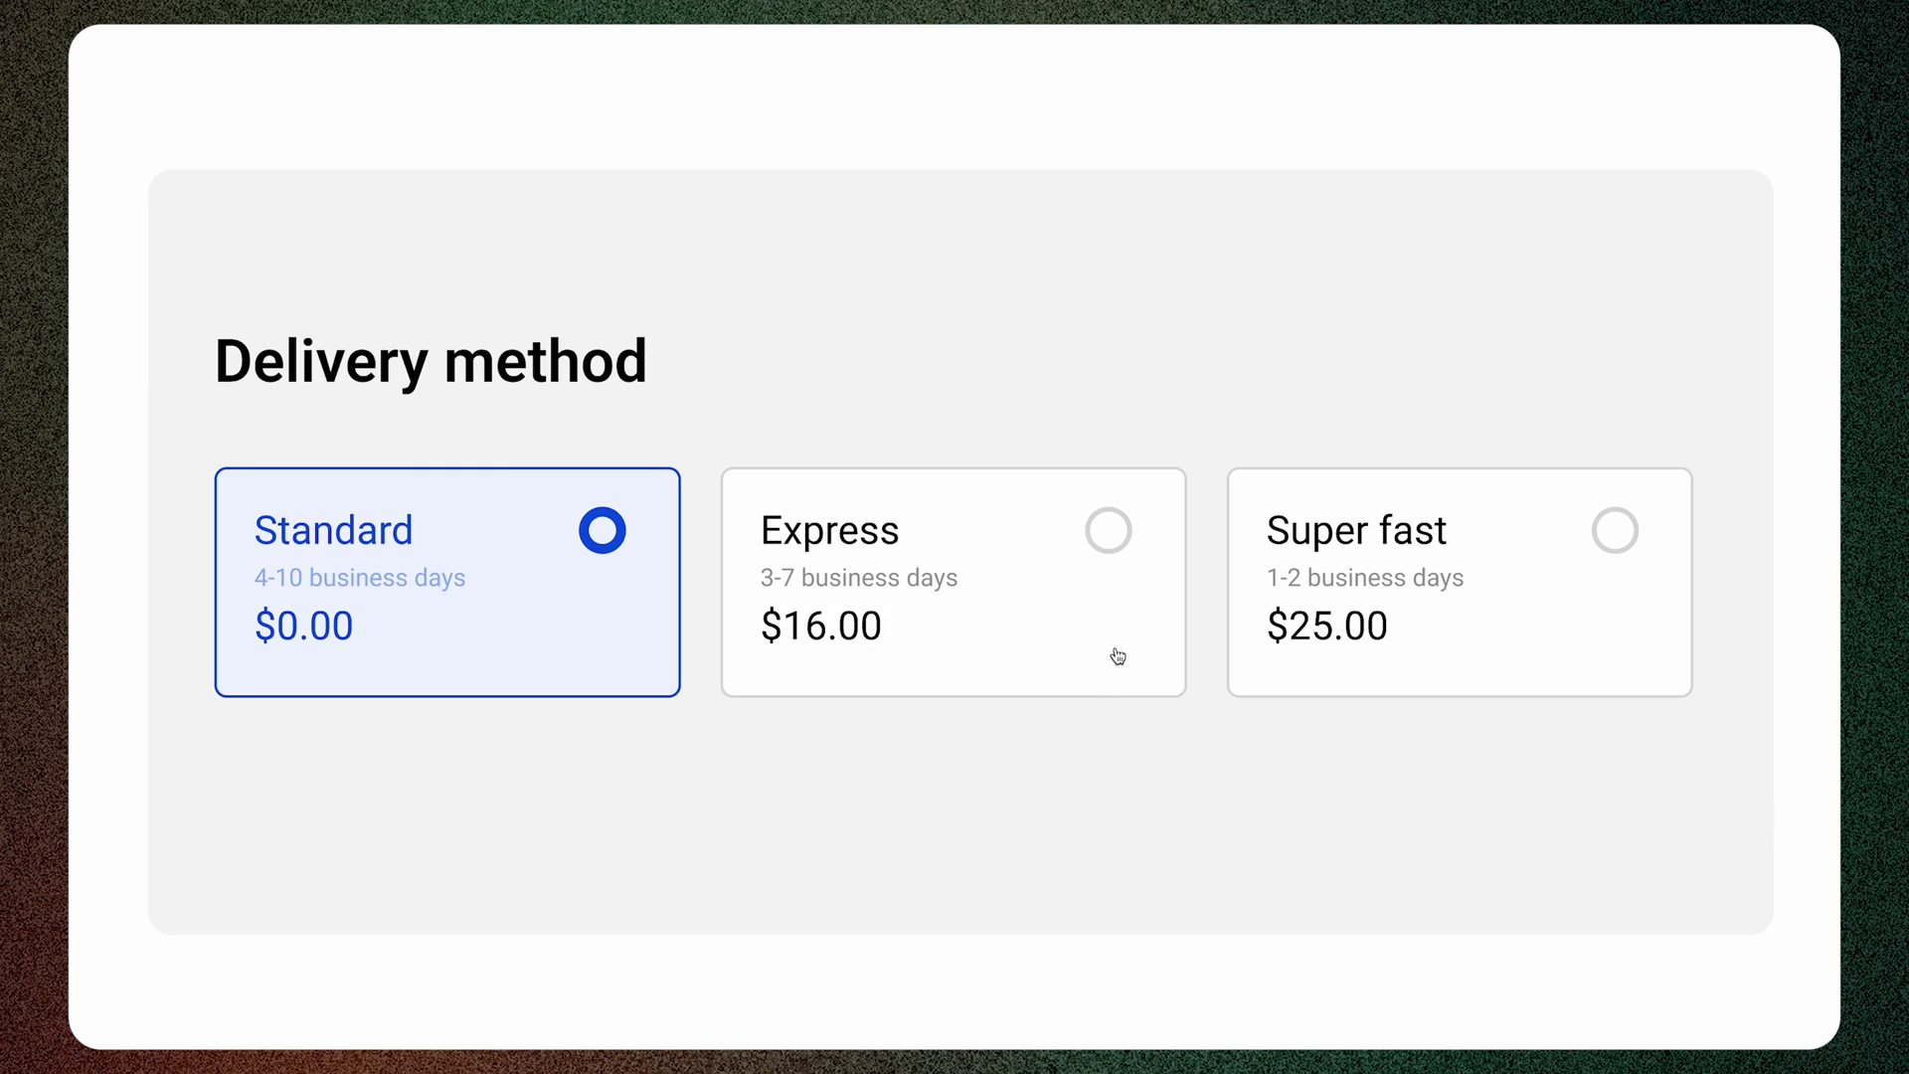
click(1111, 641)
click(1428, 651)
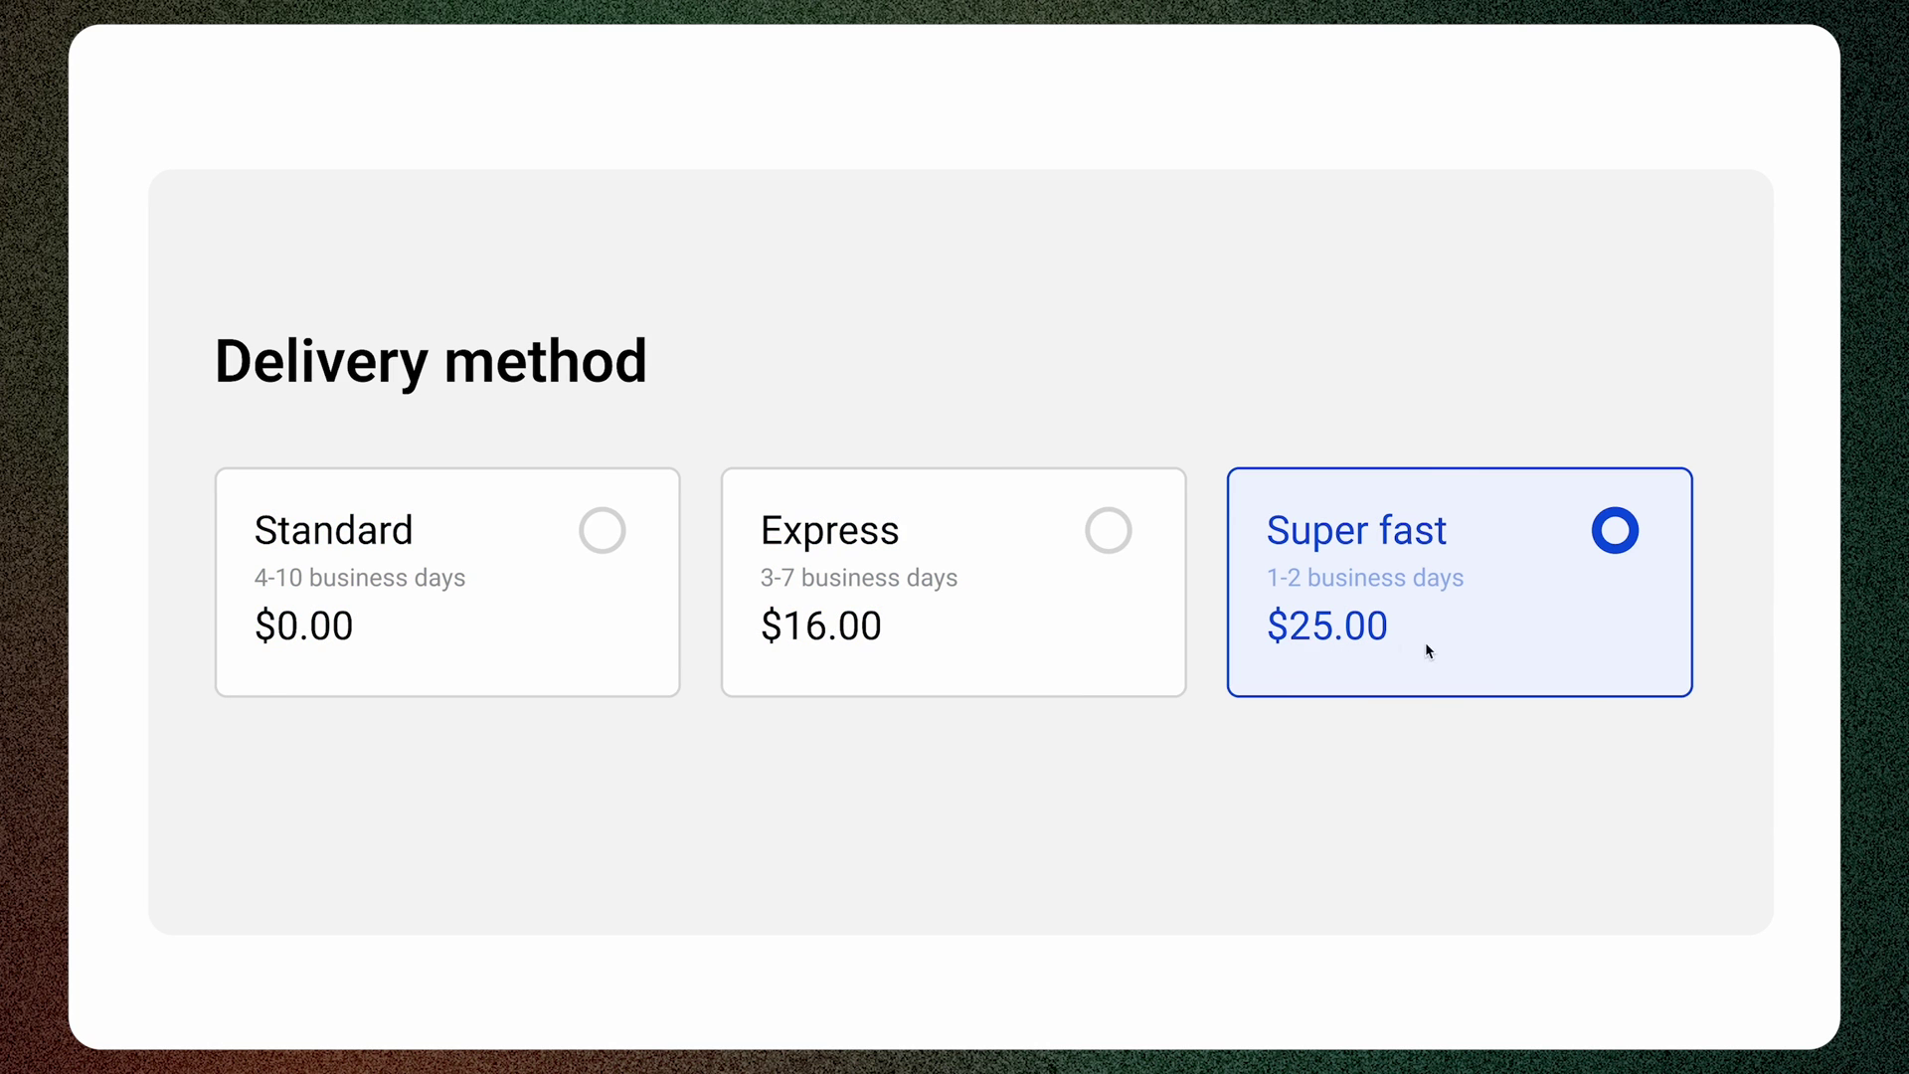
click(1034, 634)
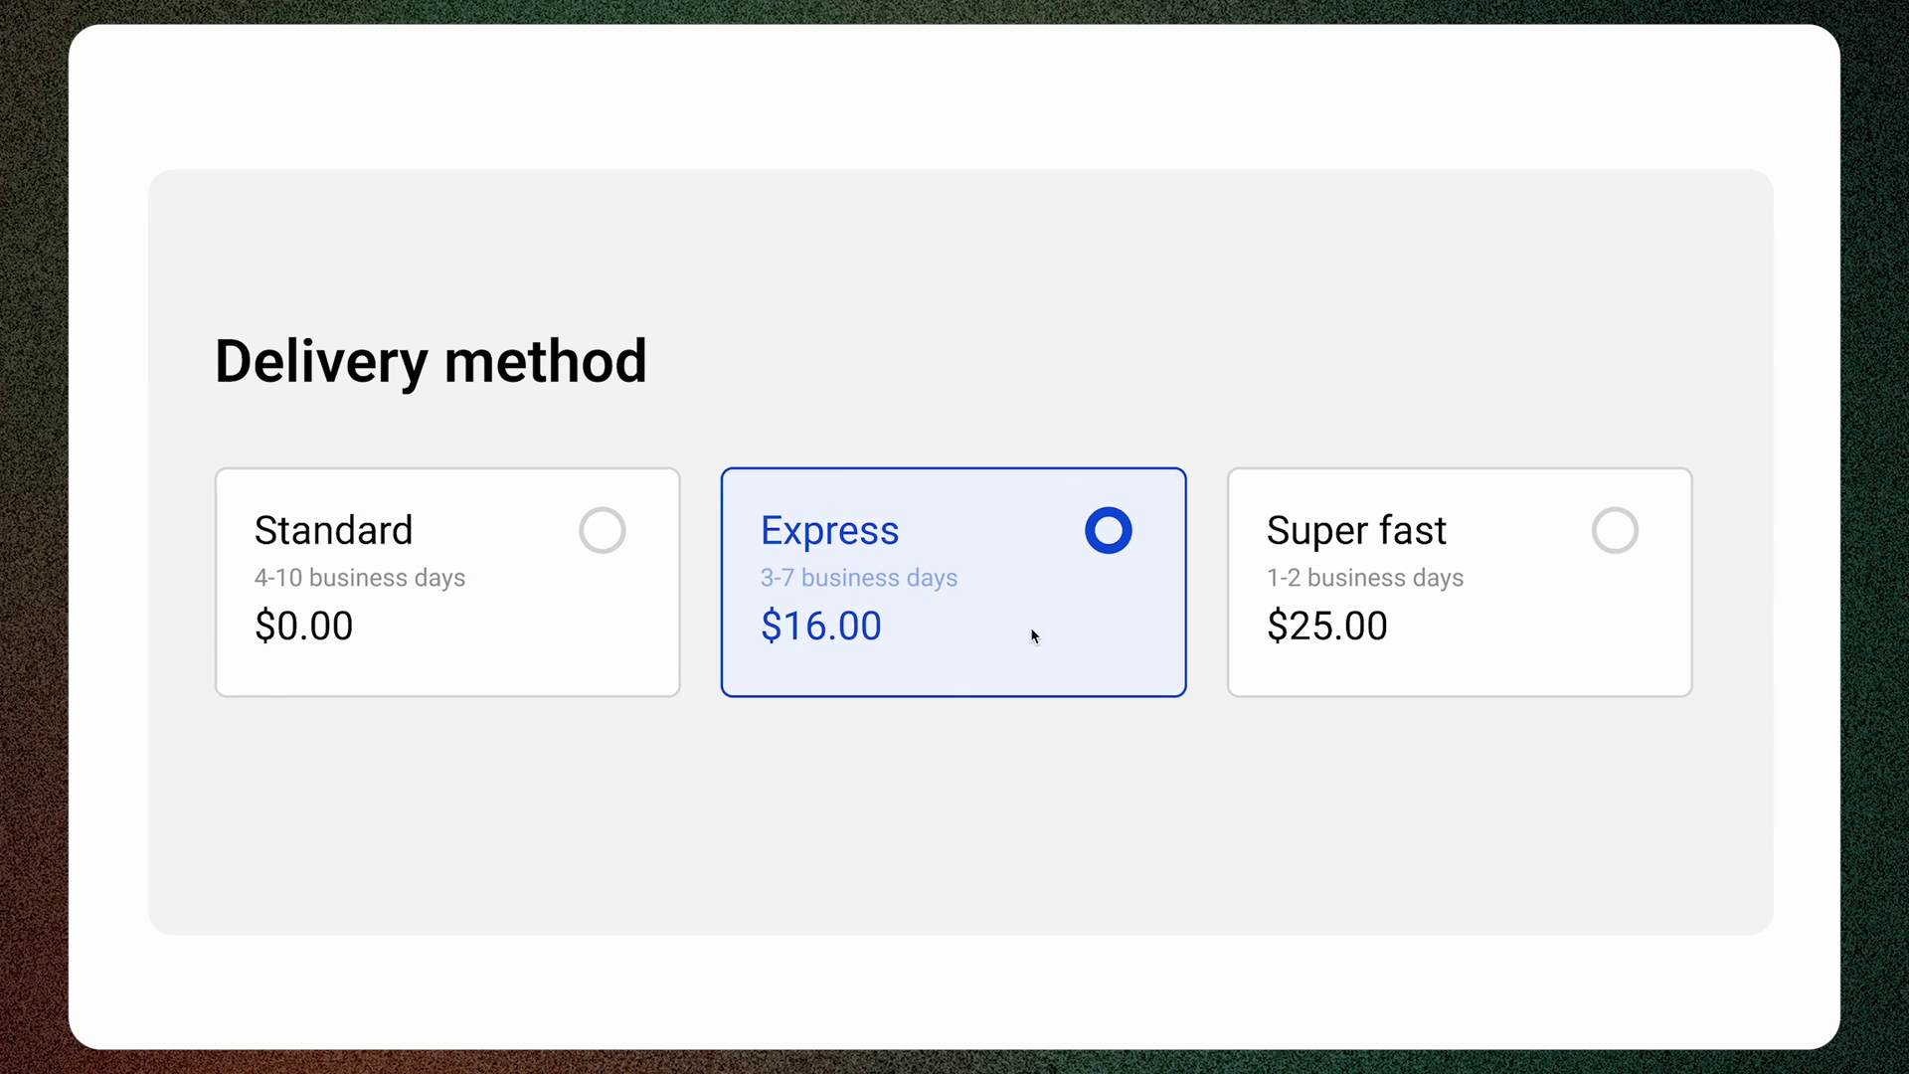
click(497, 637)
click(847, 639)
click(1405, 651)
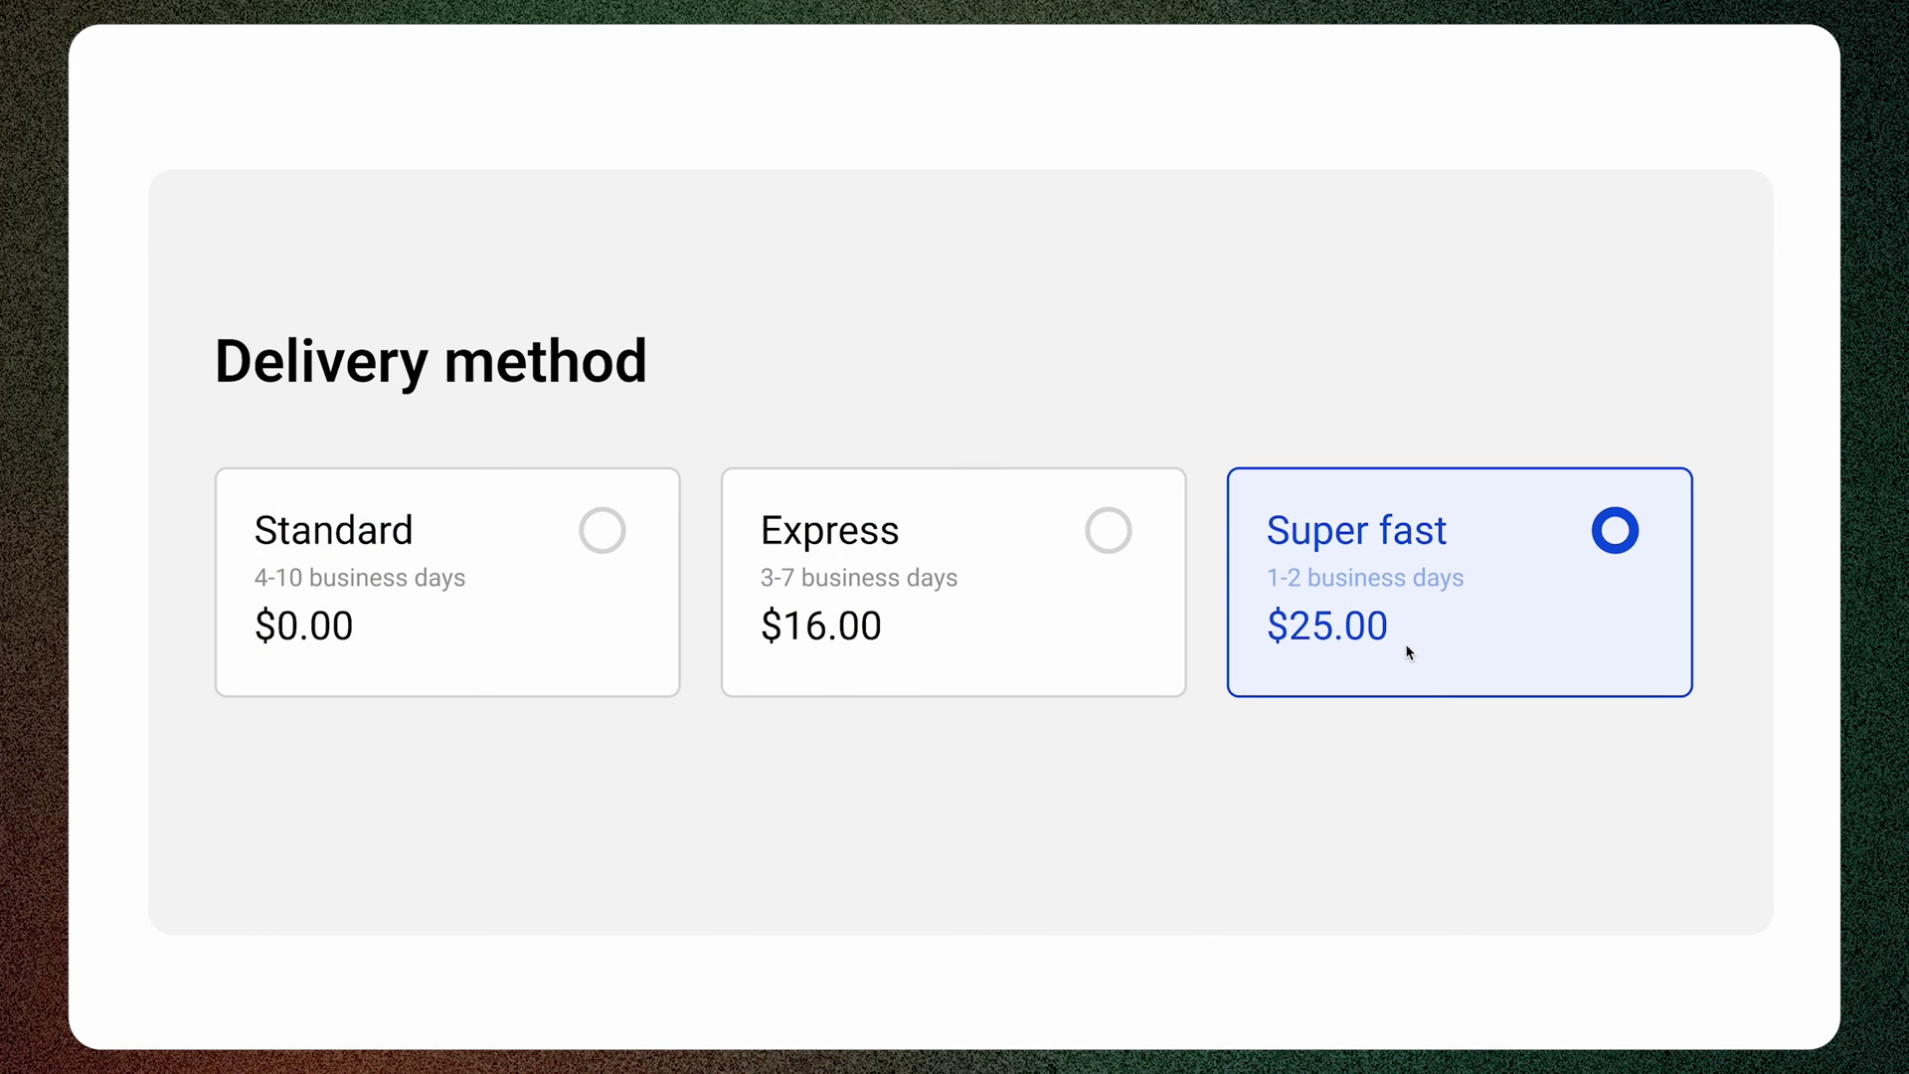
click(1035, 649)
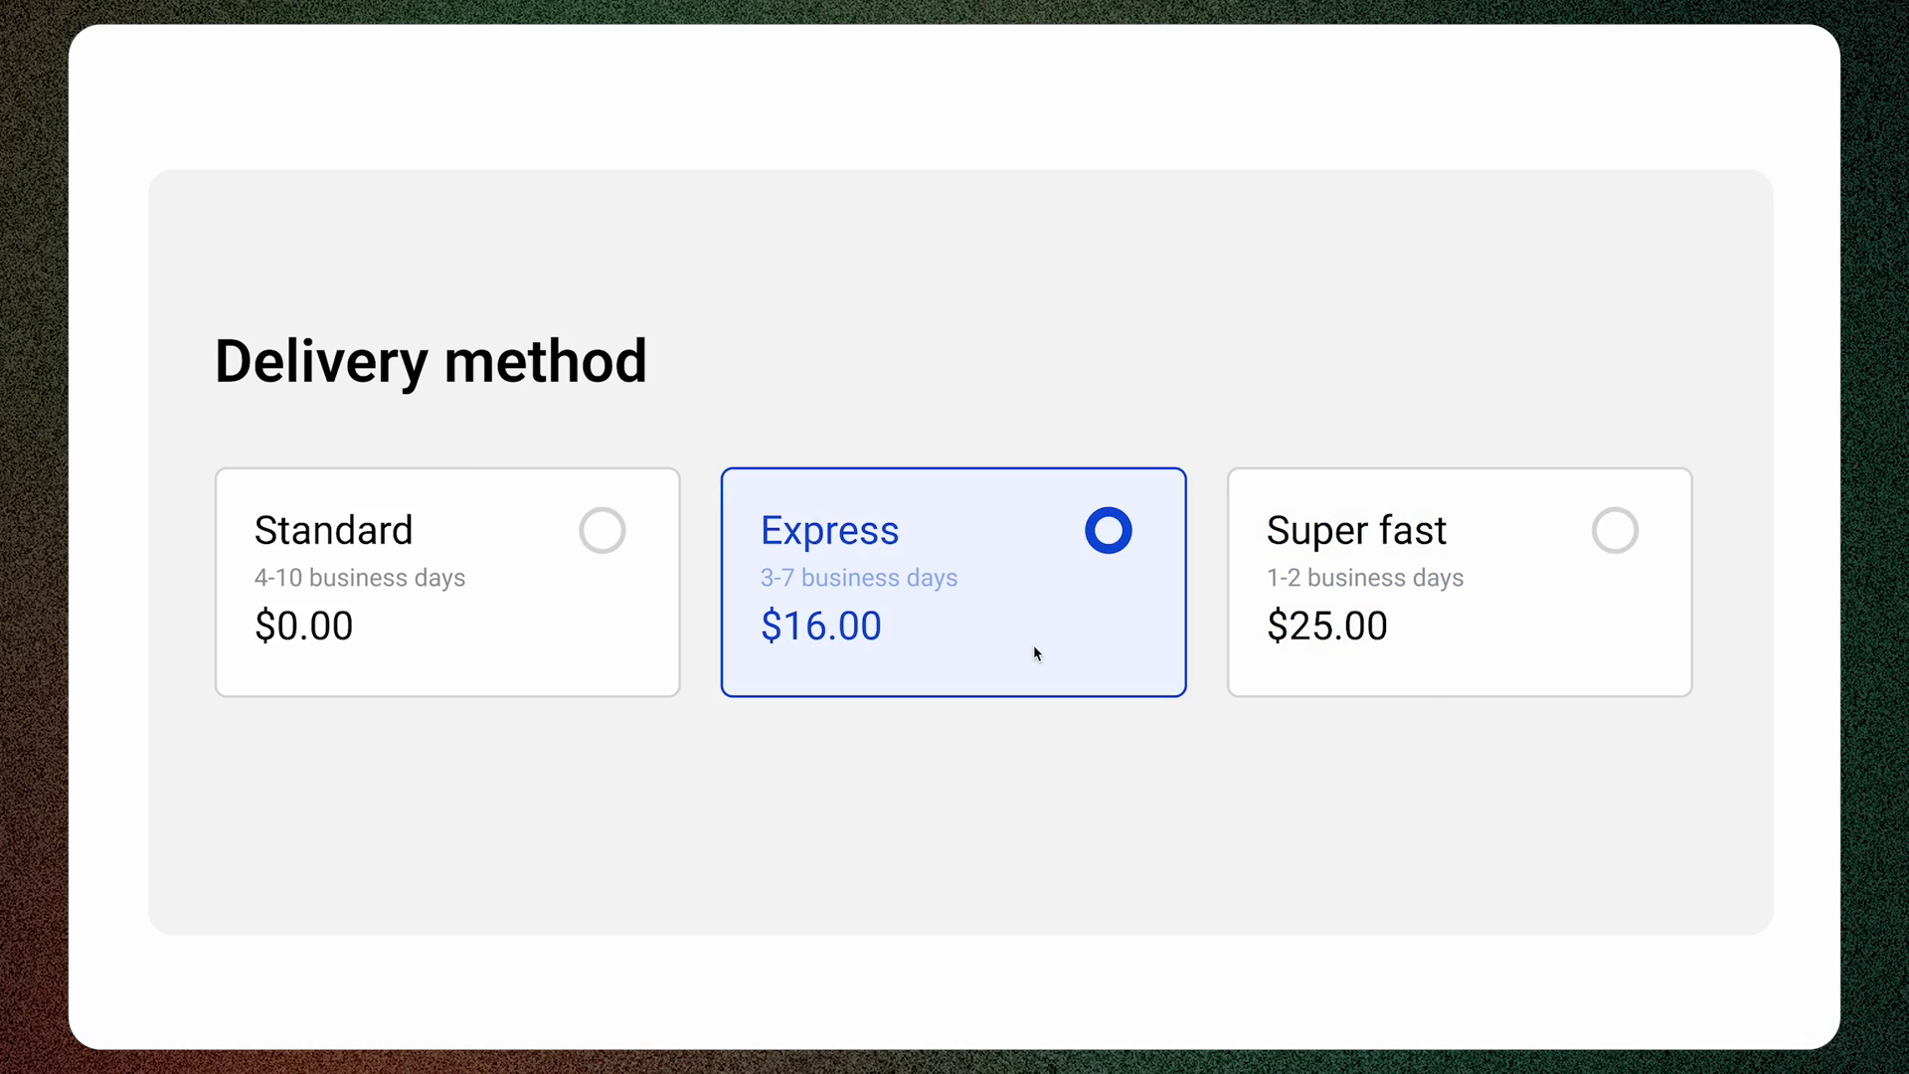
click(529, 652)
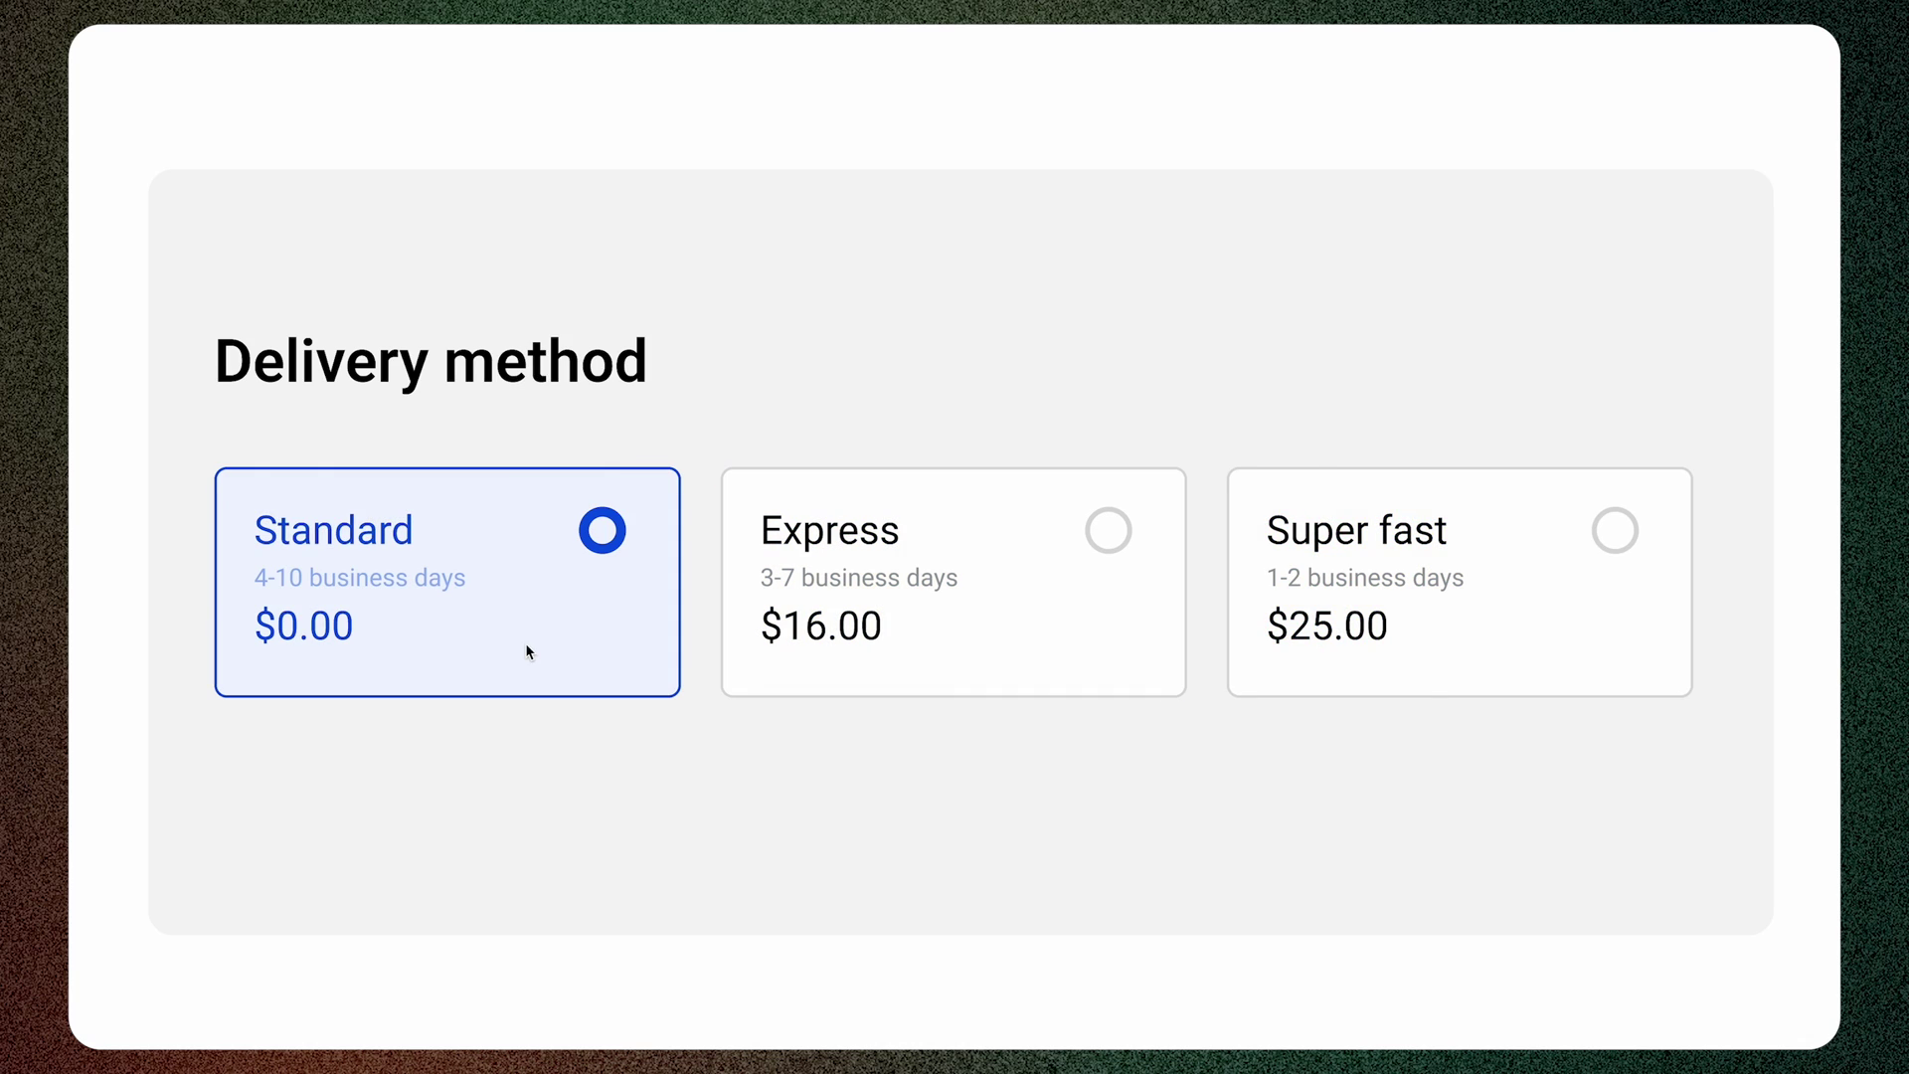